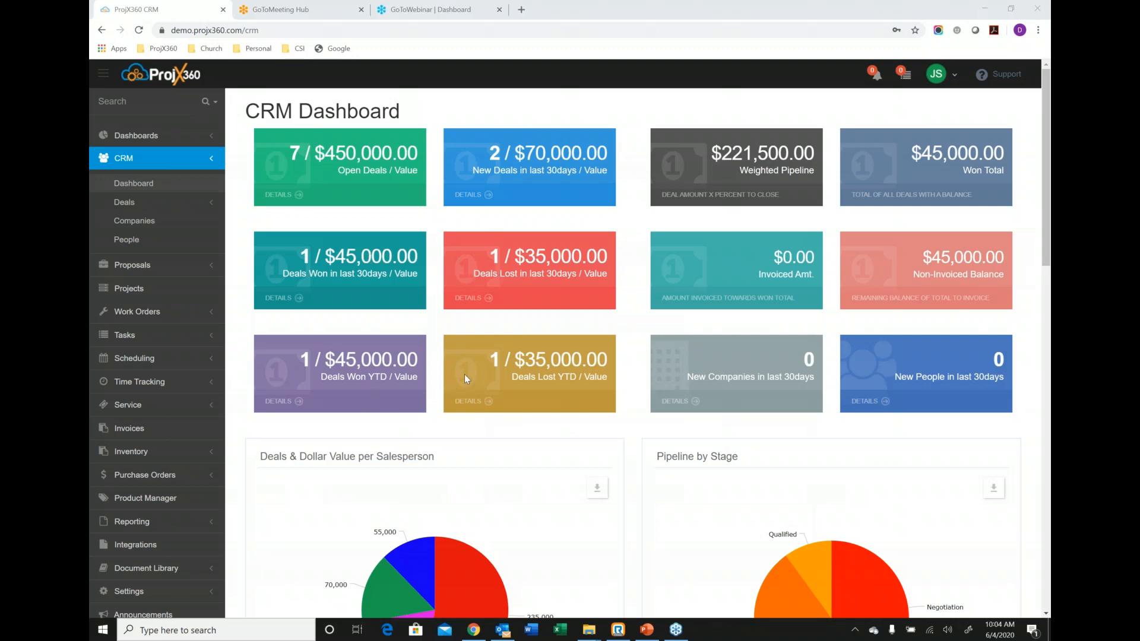
Look over the CRM dashboard's deal charts and open the CRM people list.
scroll(459, 372, down, 3)
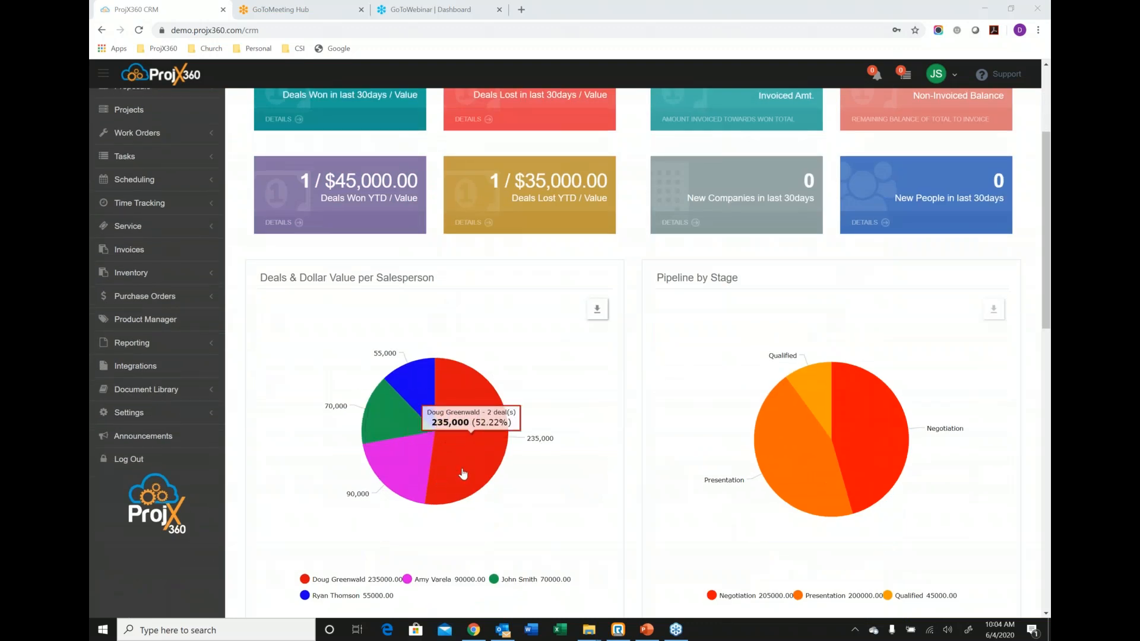
scroll(464, 472, up, 3)
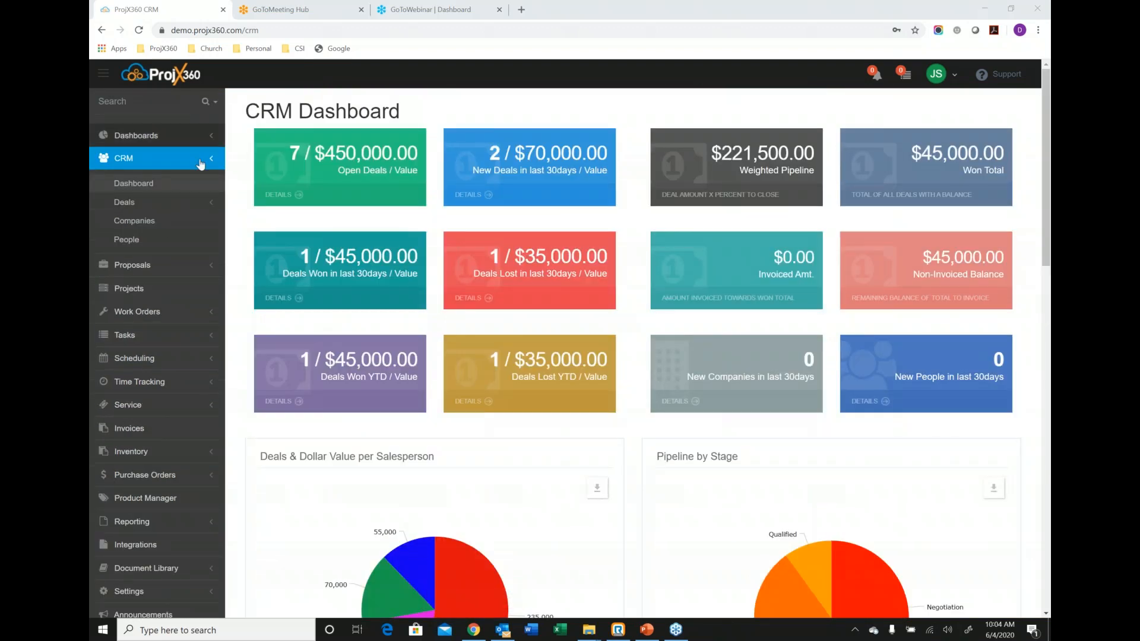
click(146, 240)
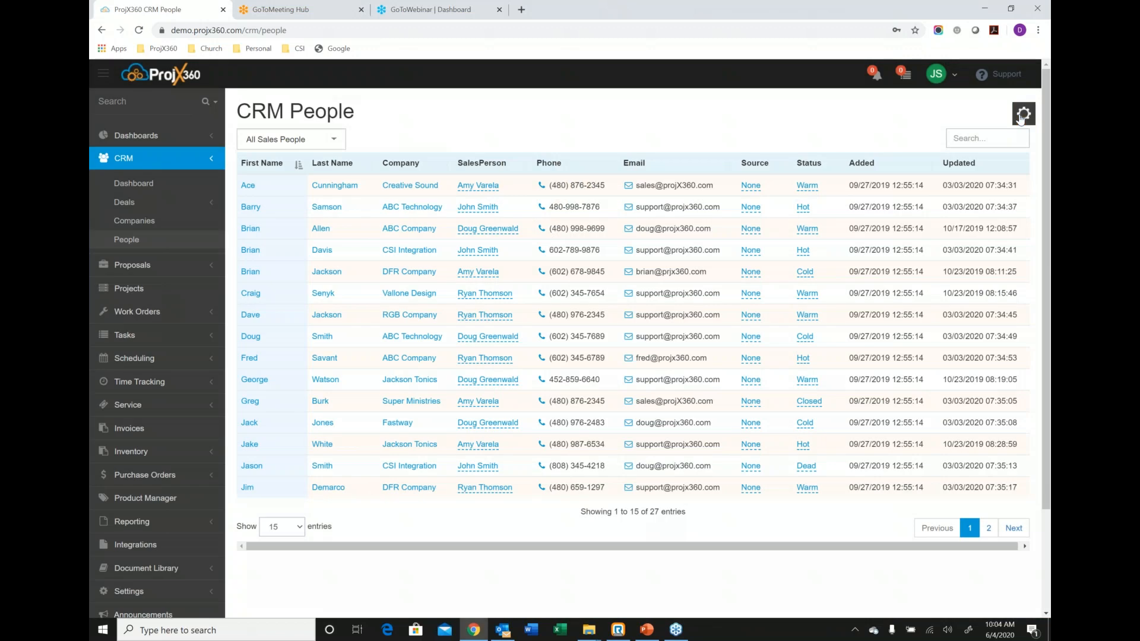
Open the form for adding a person, review its company, sales person, source, status and tag choices, and close it without saving.
click(1020, 119)
click(952, 150)
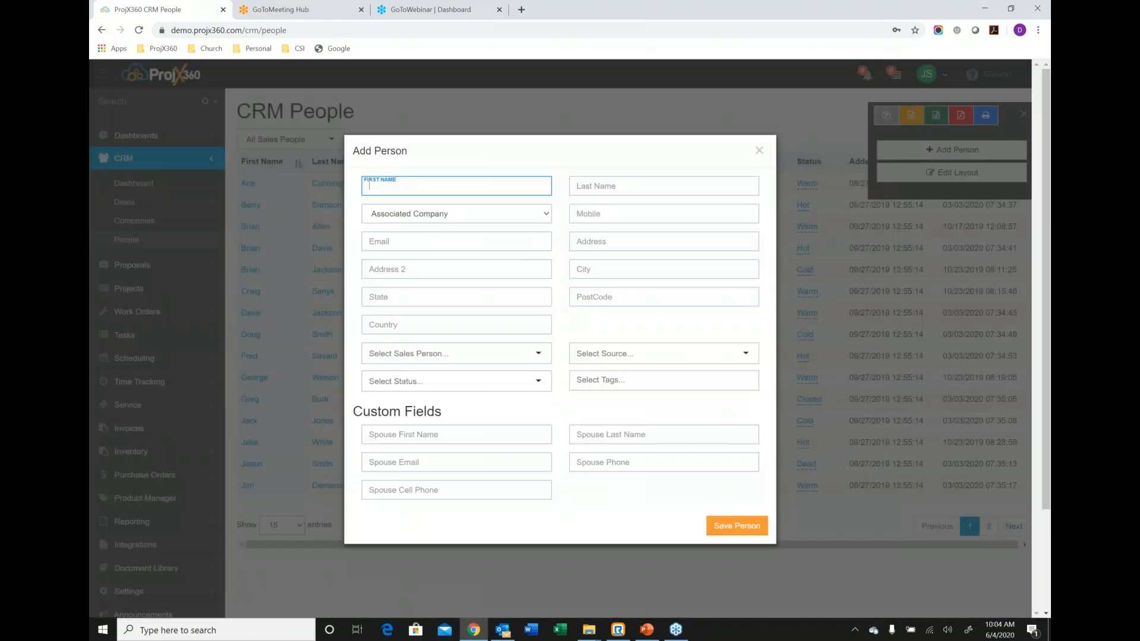
click(520, 219)
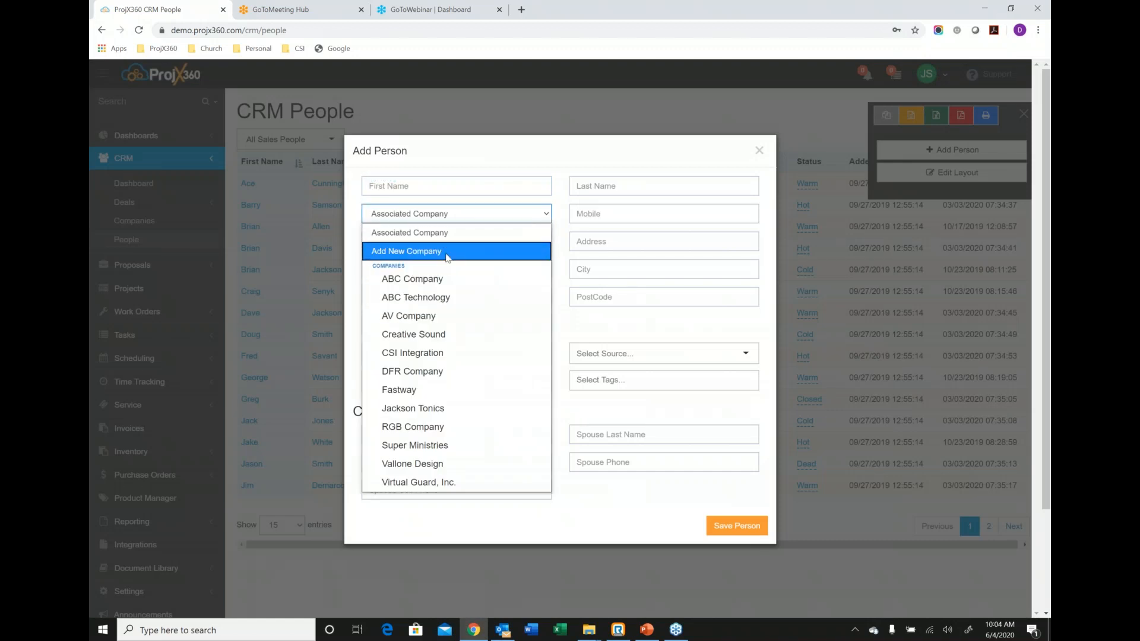
click(552, 163)
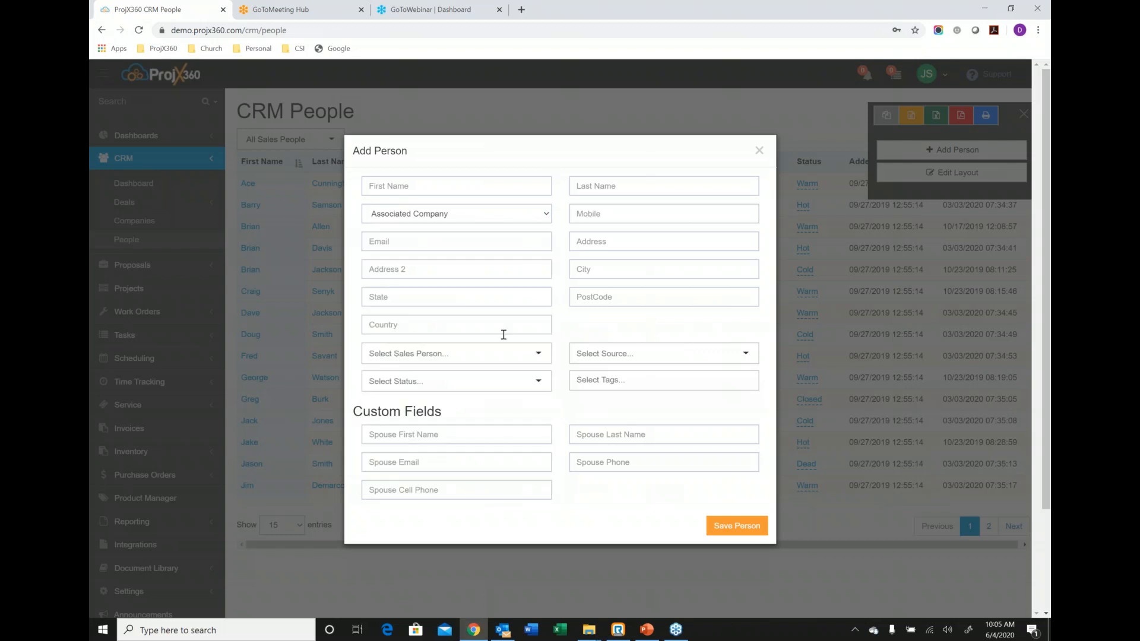
click(494, 360)
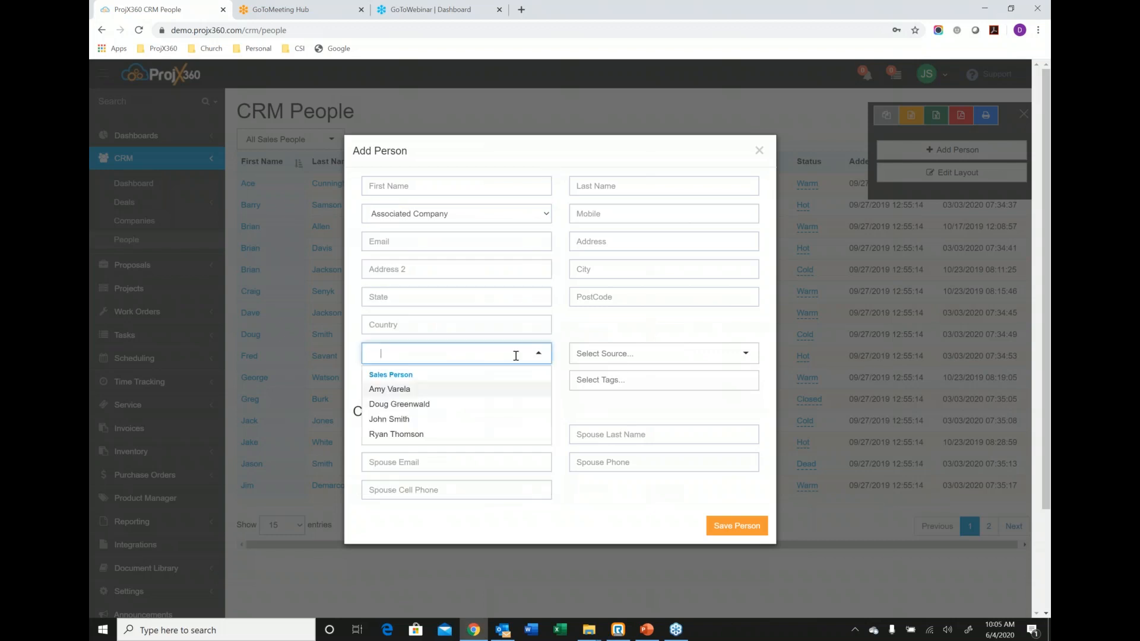
click(688, 360)
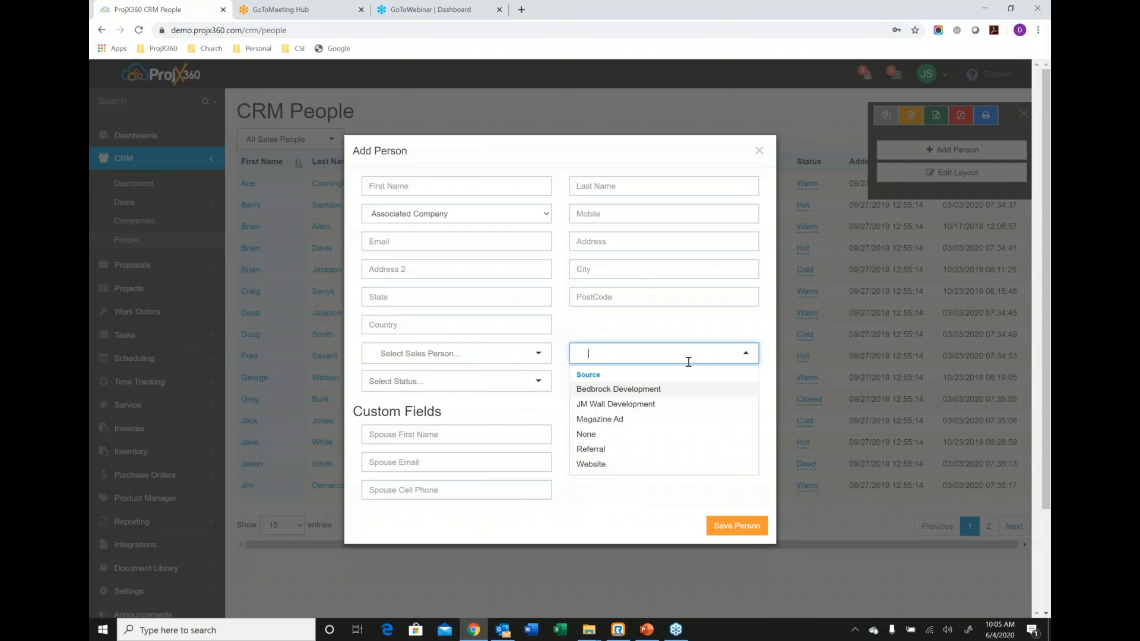
click(504, 384)
click(637, 384)
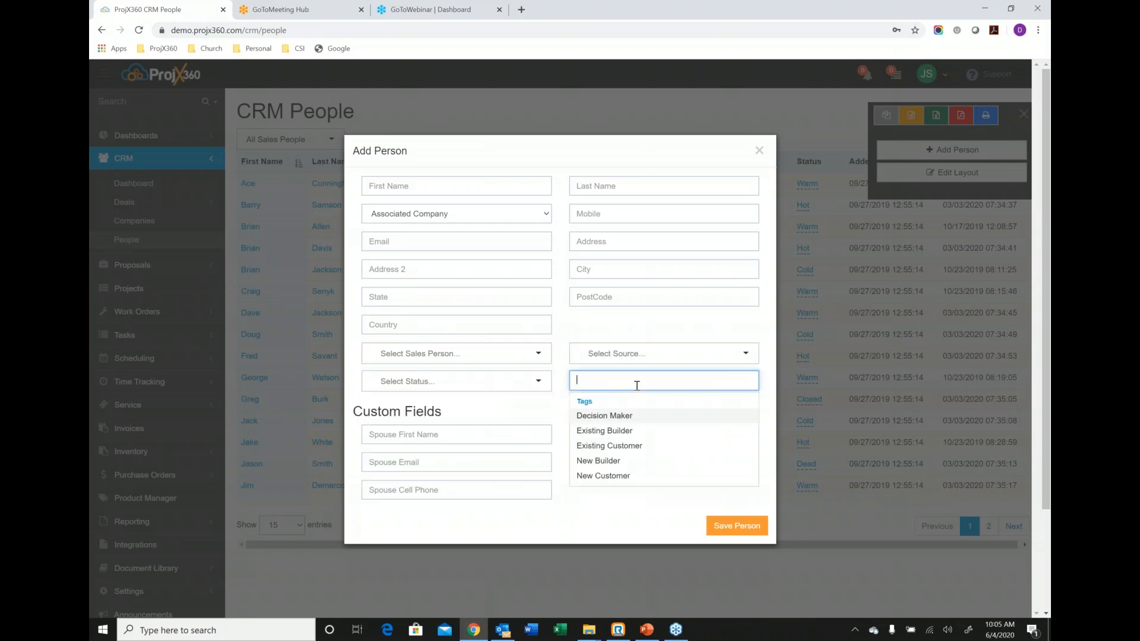
click(557, 419)
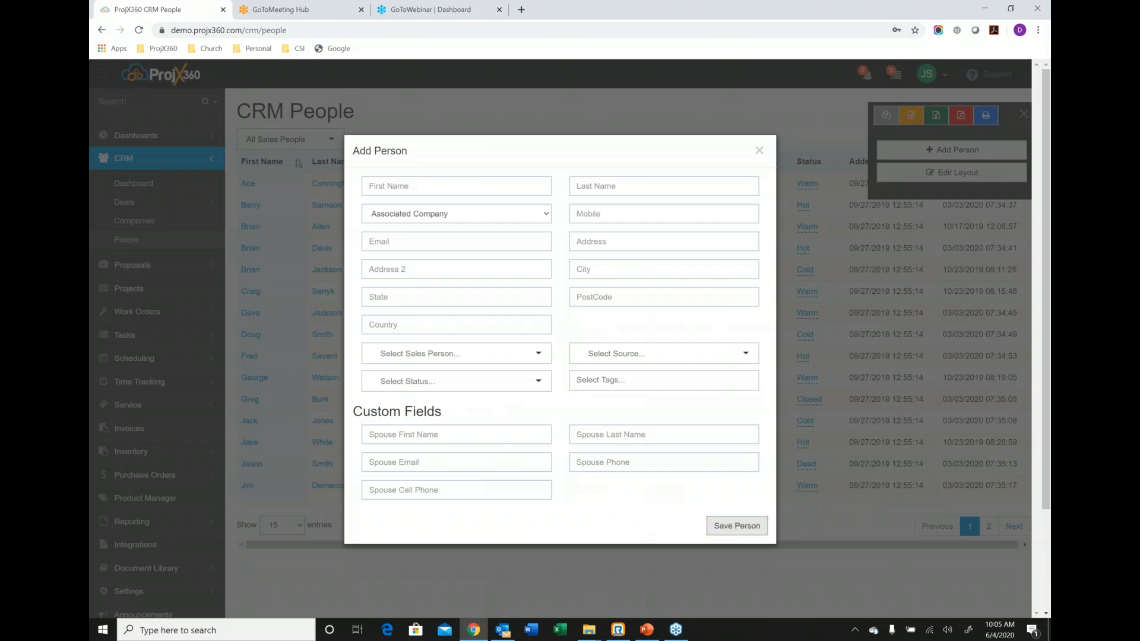
click(760, 152)
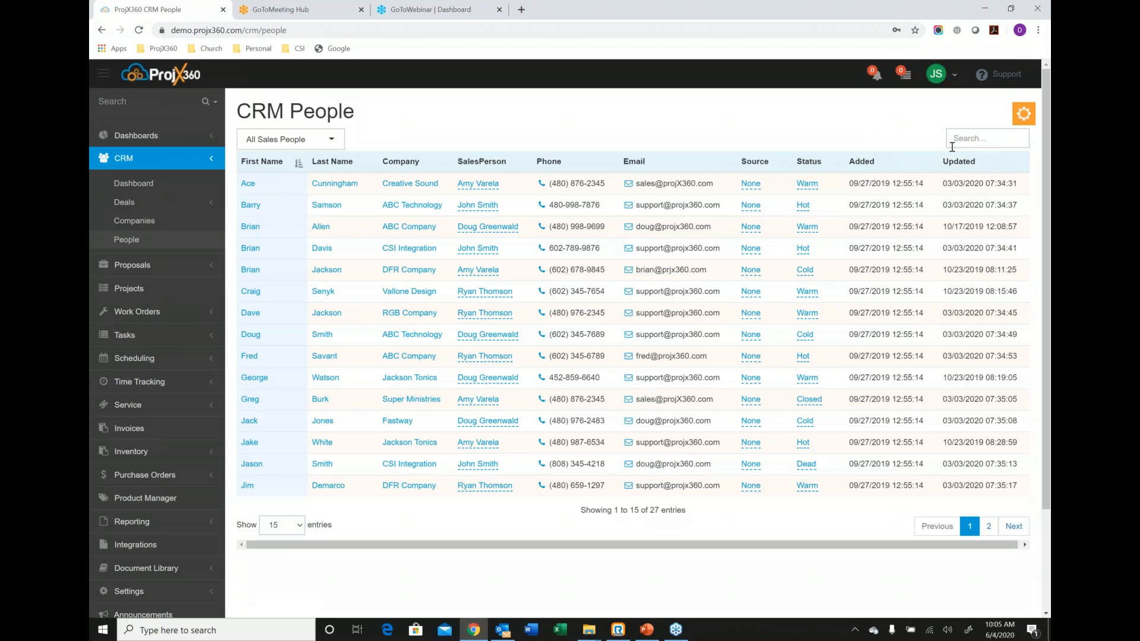
Search the people list by the contact's last name and open the record of the matching ABC Company contact.
click(955, 140)
text(allen)
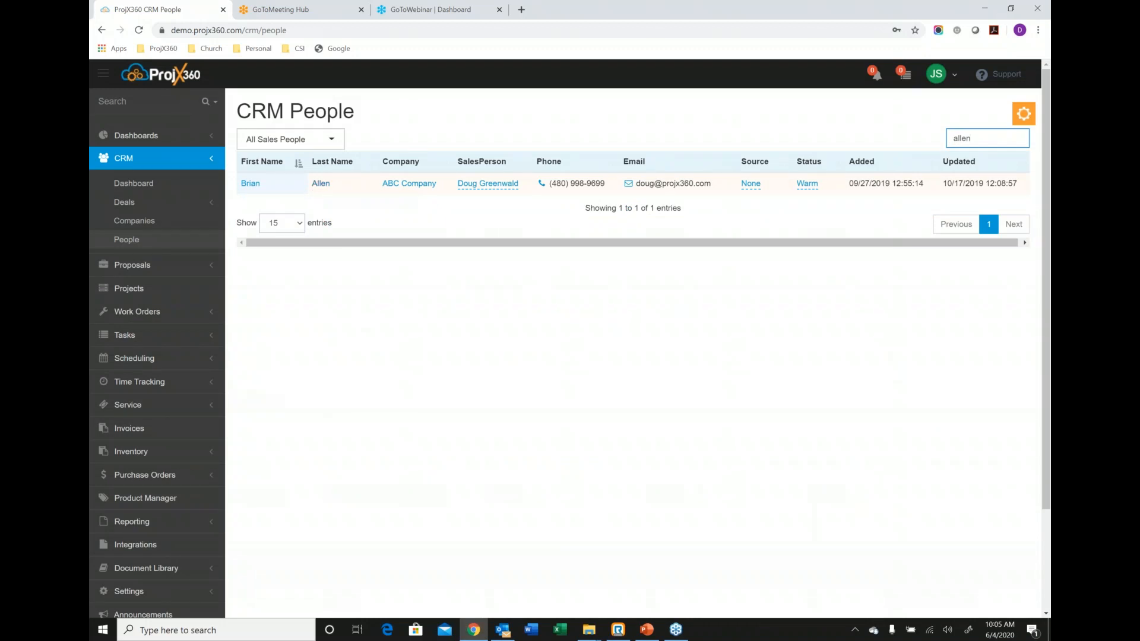
click(330, 184)
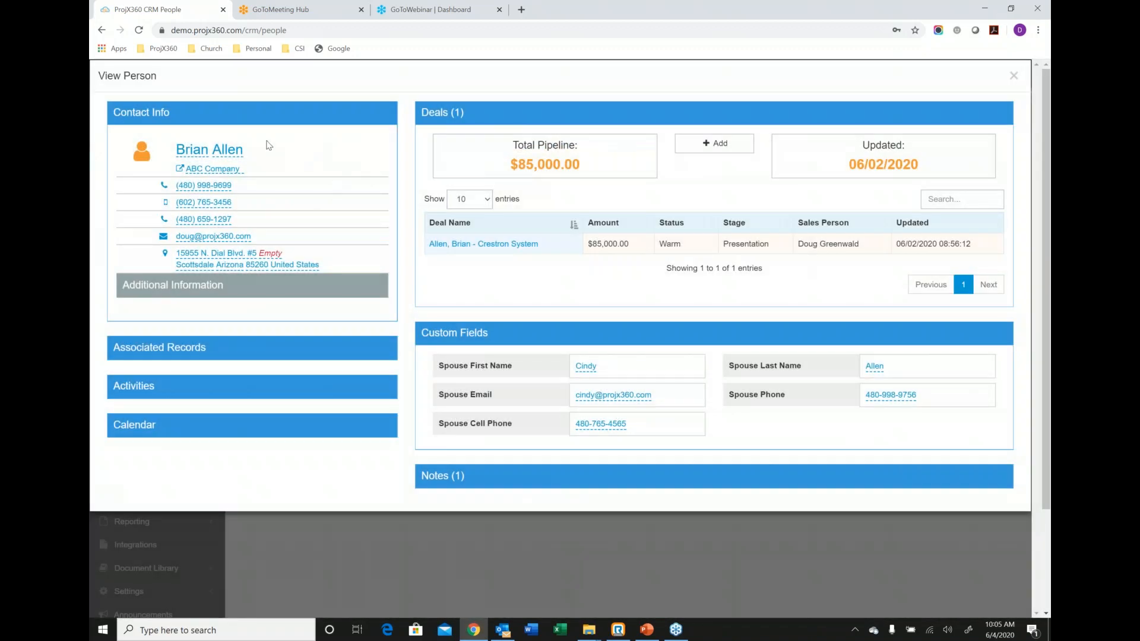
Review the contact's associated proposals, projects, work orders and invoices, and collapse that section again.
click(277, 347)
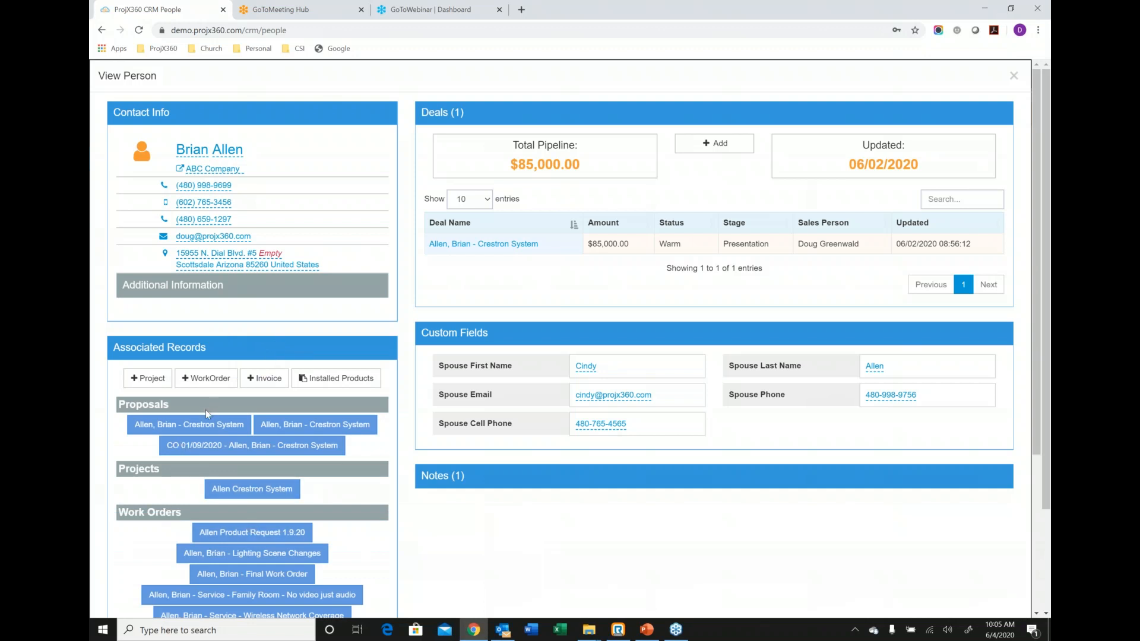
scroll(206, 409, down, 2)
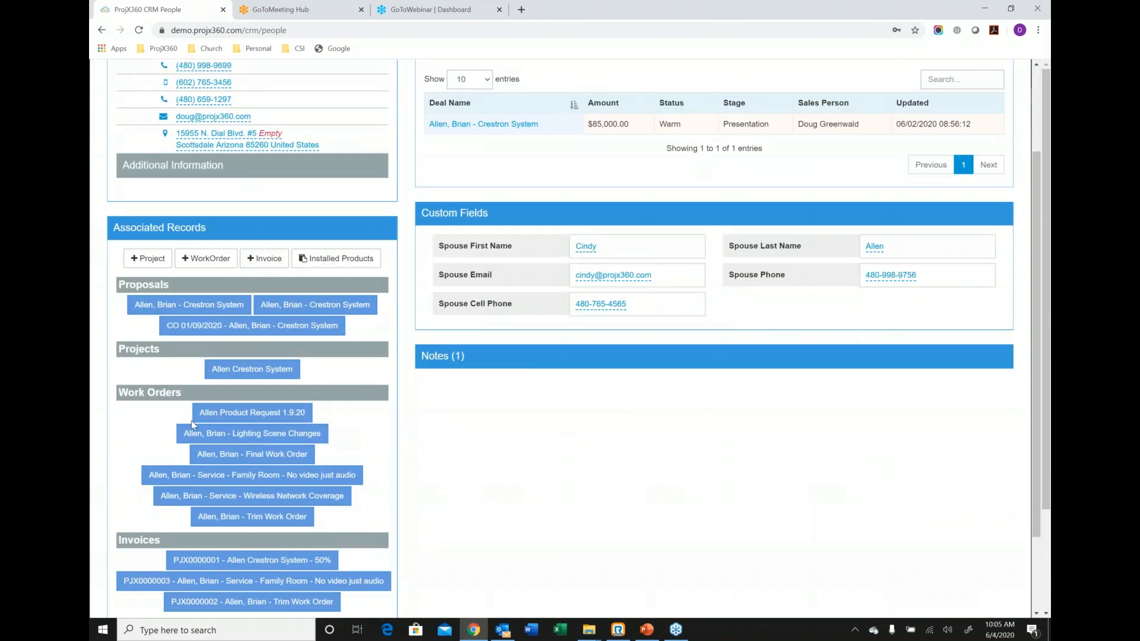
scroll(192, 420, down, 2)
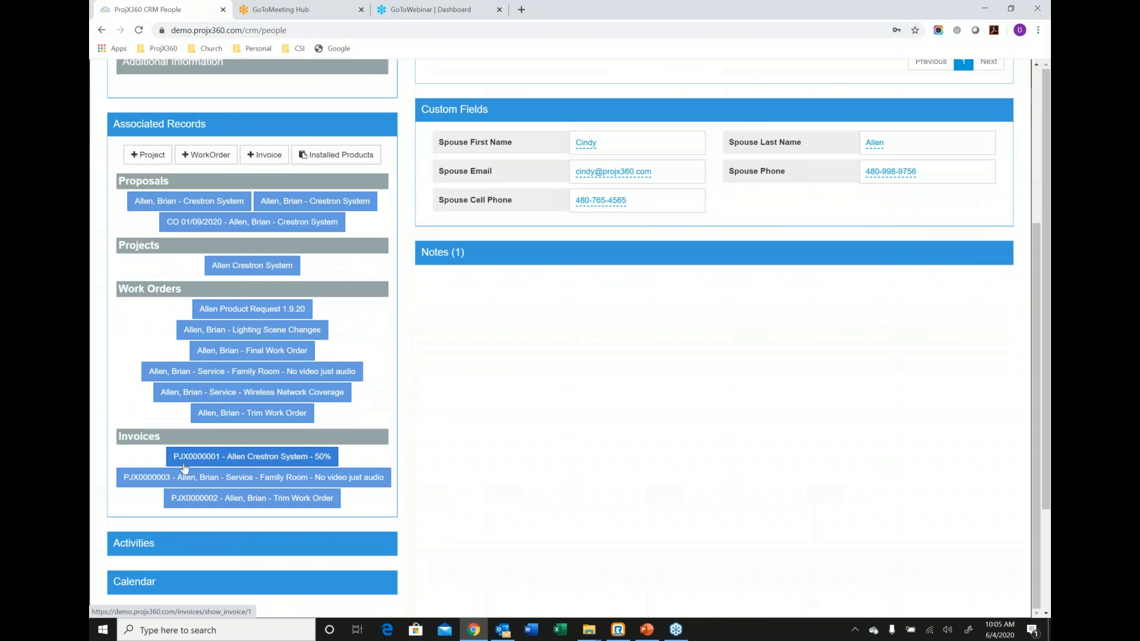
scroll(184, 468, up, 3)
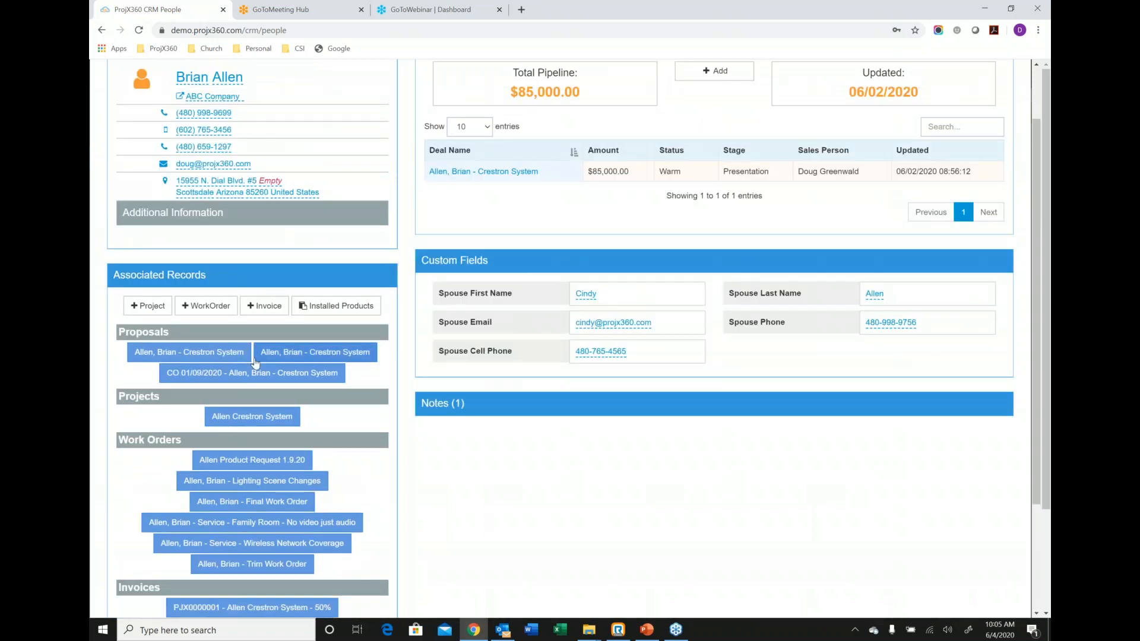
click(319, 276)
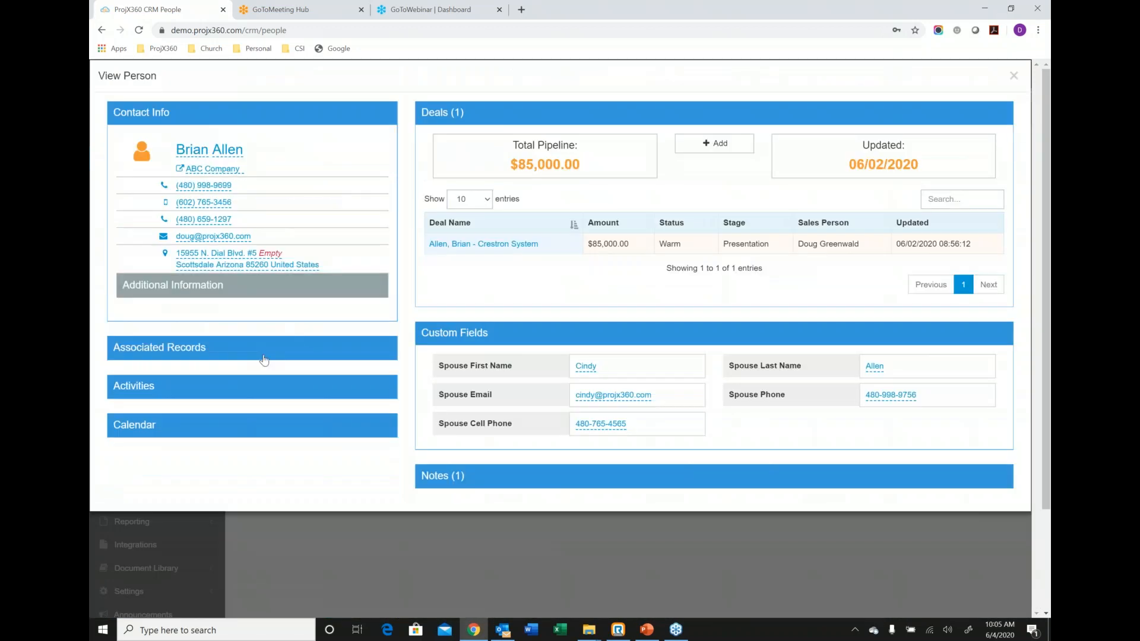
Review the contact's activities and the options of the 04/01/2020 Face-to-Face Meeting appointment, and collapse the section again.
click(249, 386)
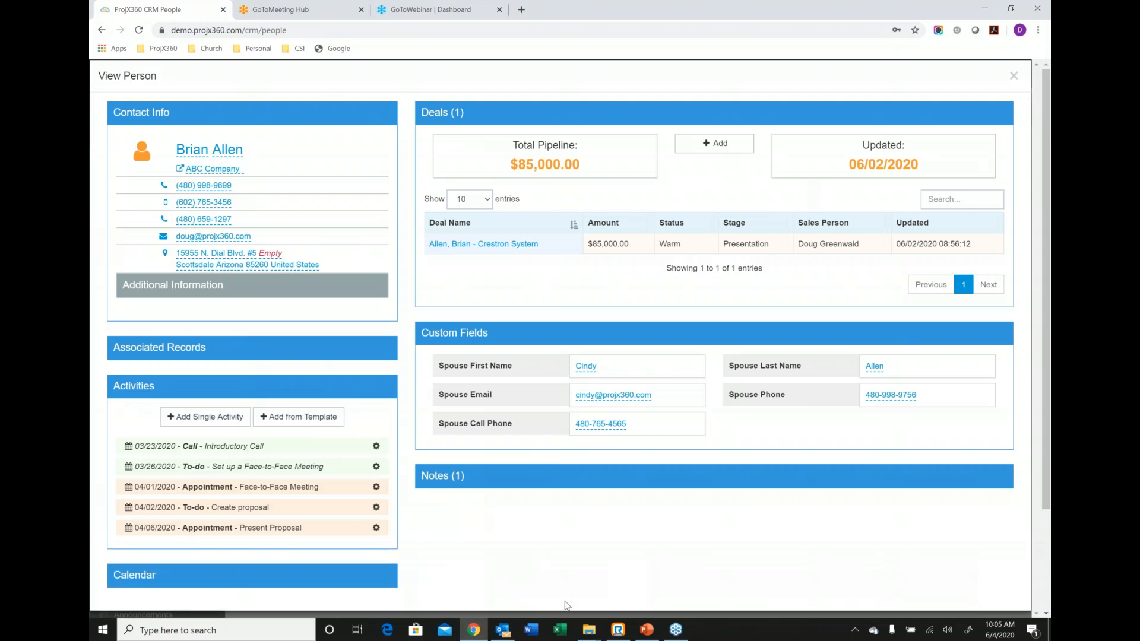
click(647, 633)
click(647, 633)
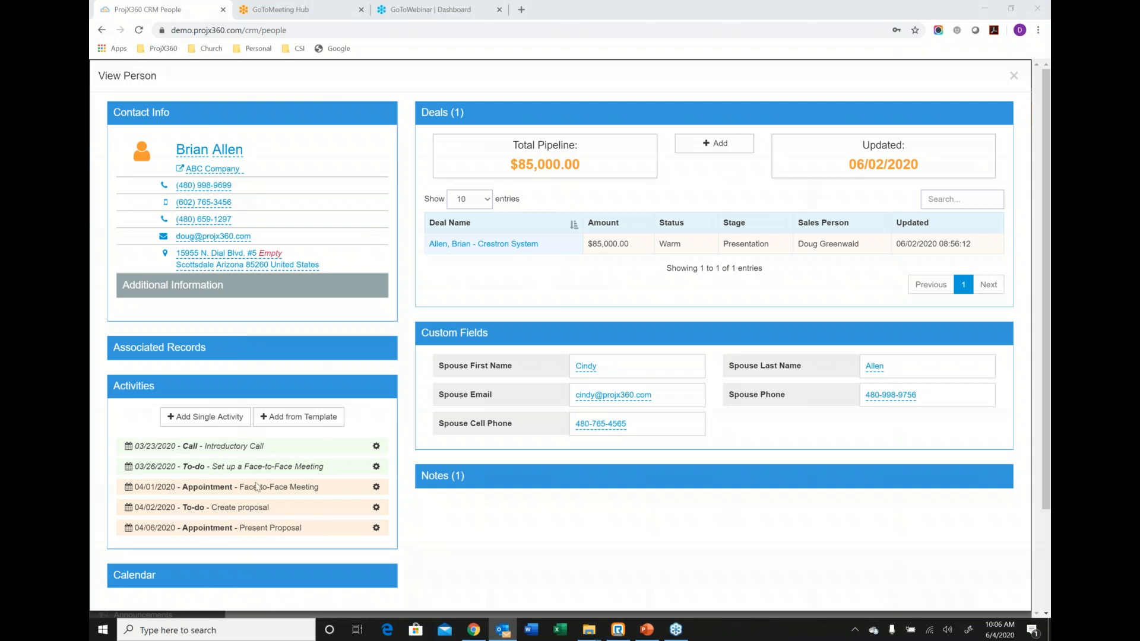
click(377, 487)
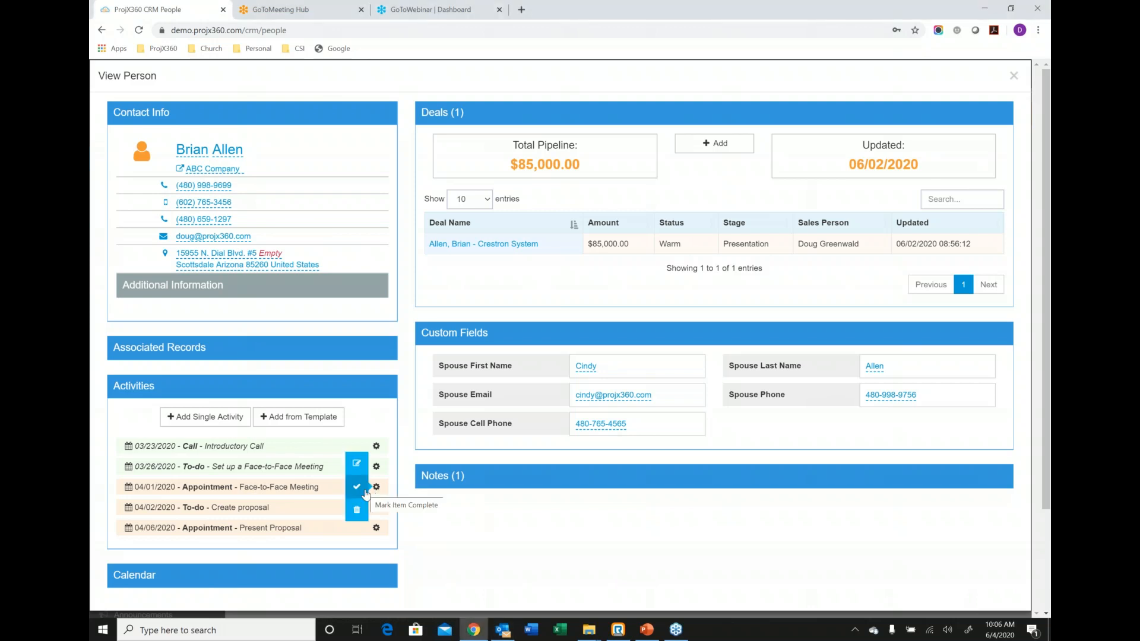
click(316, 389)
Close the ProjX360 Daily Rundown message and review the contact's calendar and notes, with the custom fields collapsed.
click(283, 438)
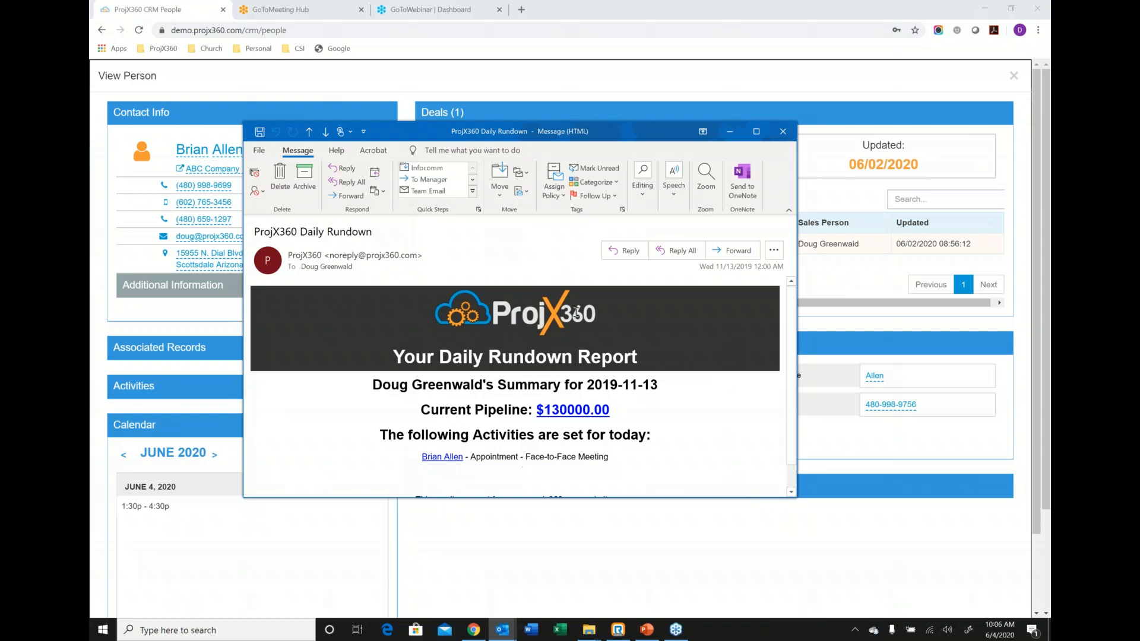
click(781, 132)
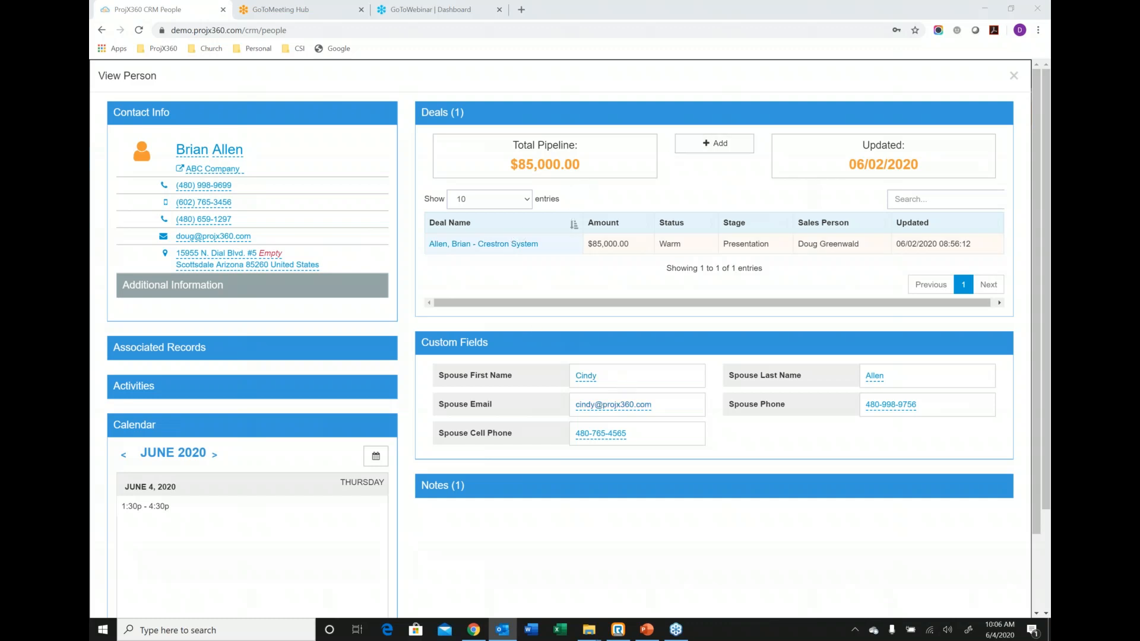
click(658, 350)
click(631, 385)
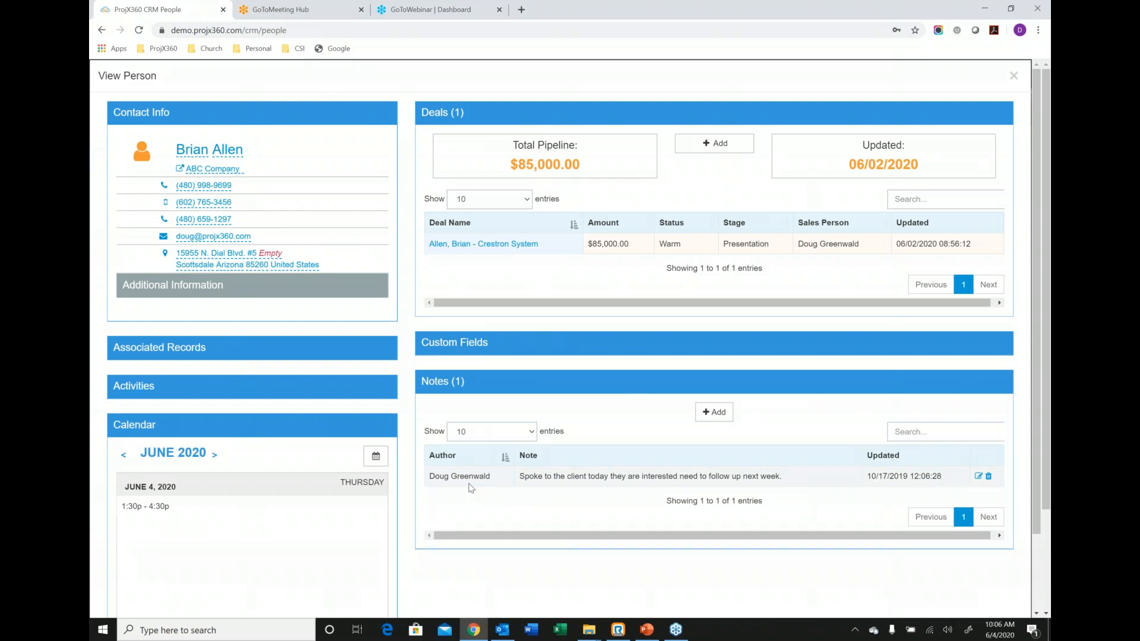
Open the contact's Crestron System deal, collapse its custom fields and expand its notes.
click(466, 243)
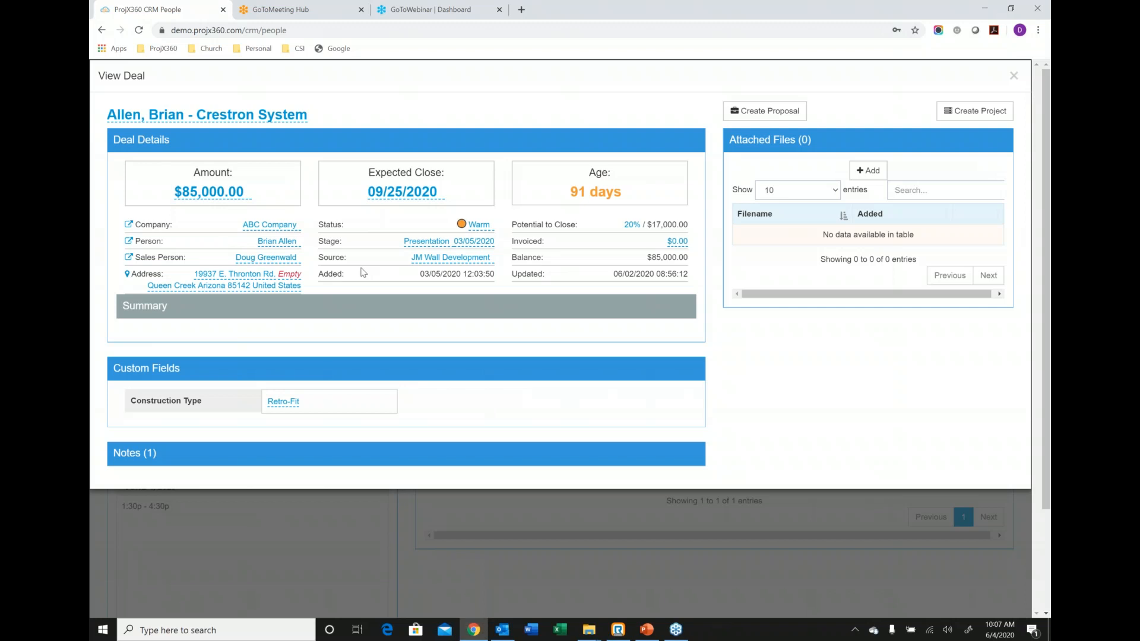
click(220, 373)
click(219, 407)
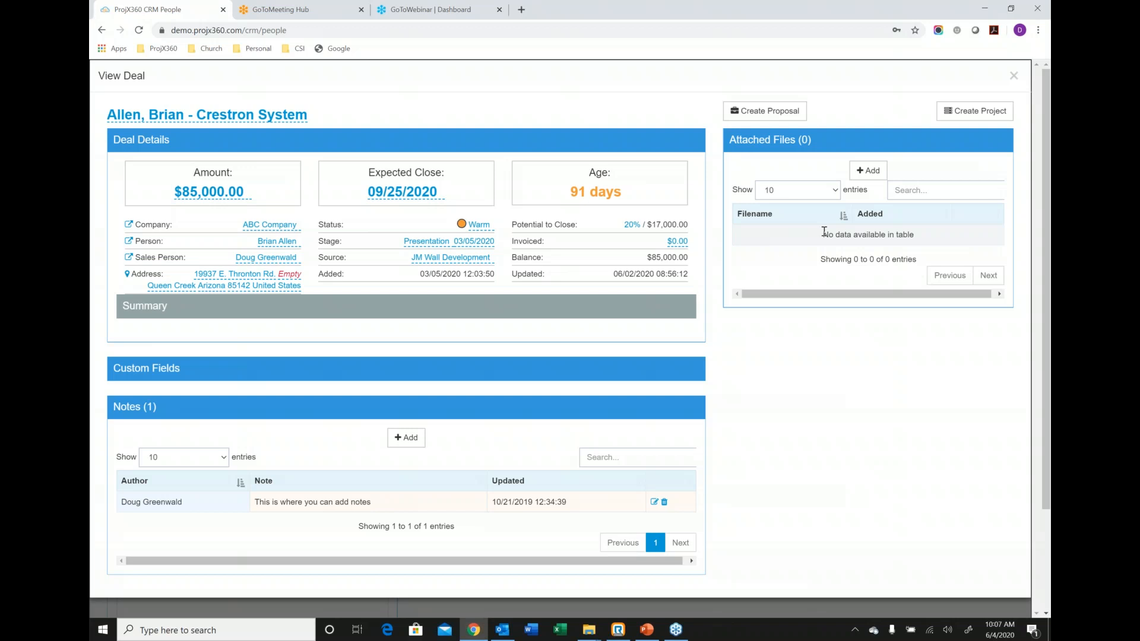
Create a proposal from the Crestron System deal, and open its proposal name for editing without changing it.
click(771, 113)
click(764, 144)
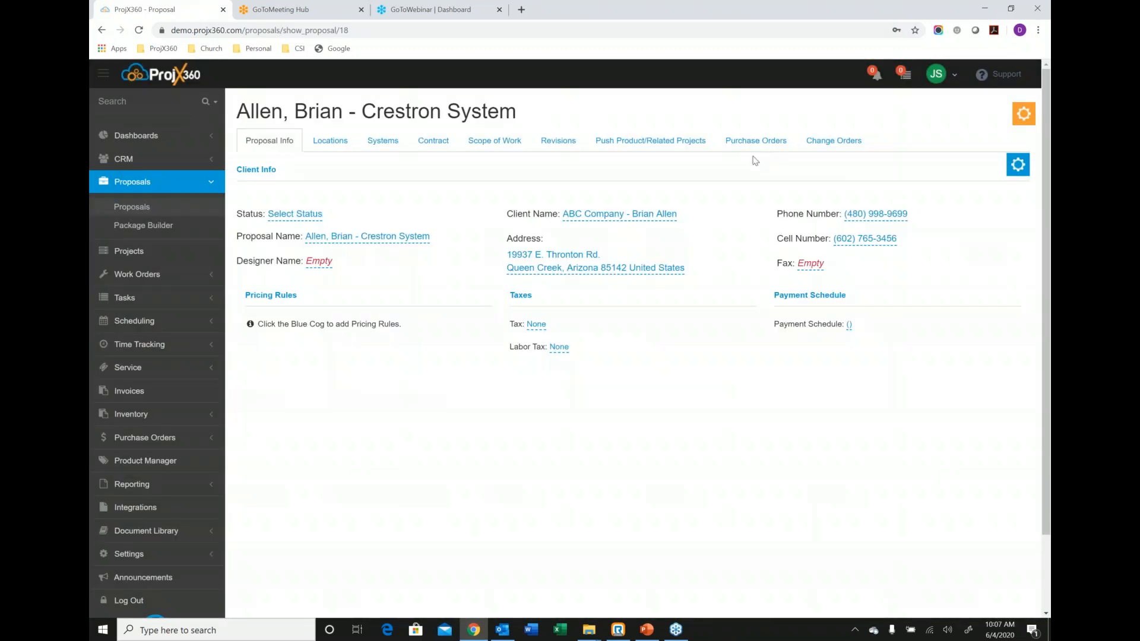
click(368, 237)
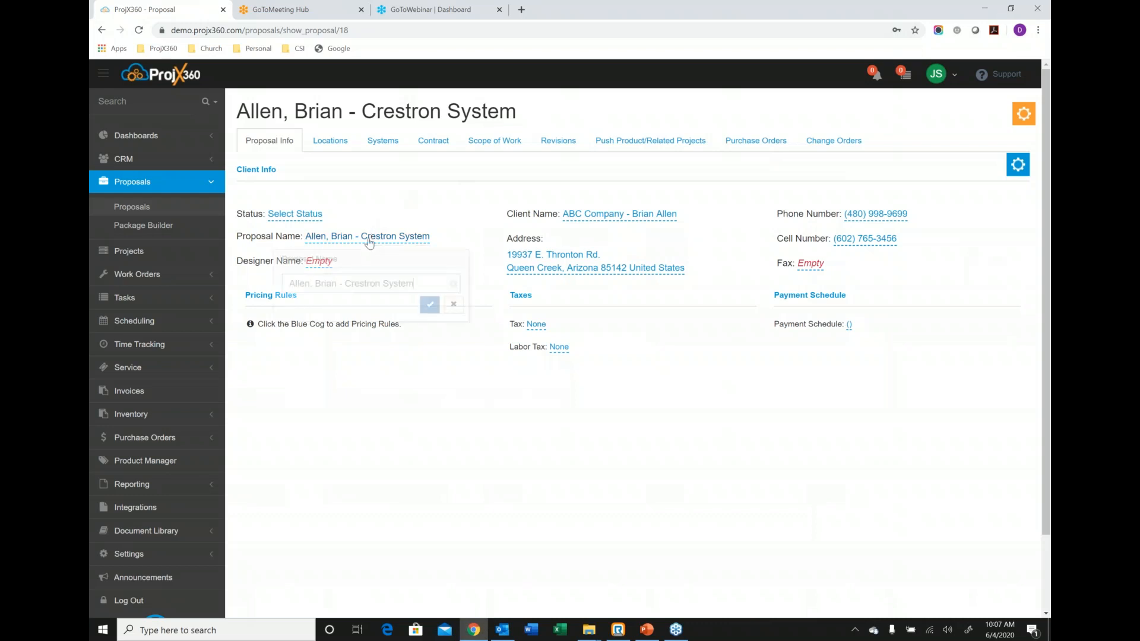
click(453, 309)
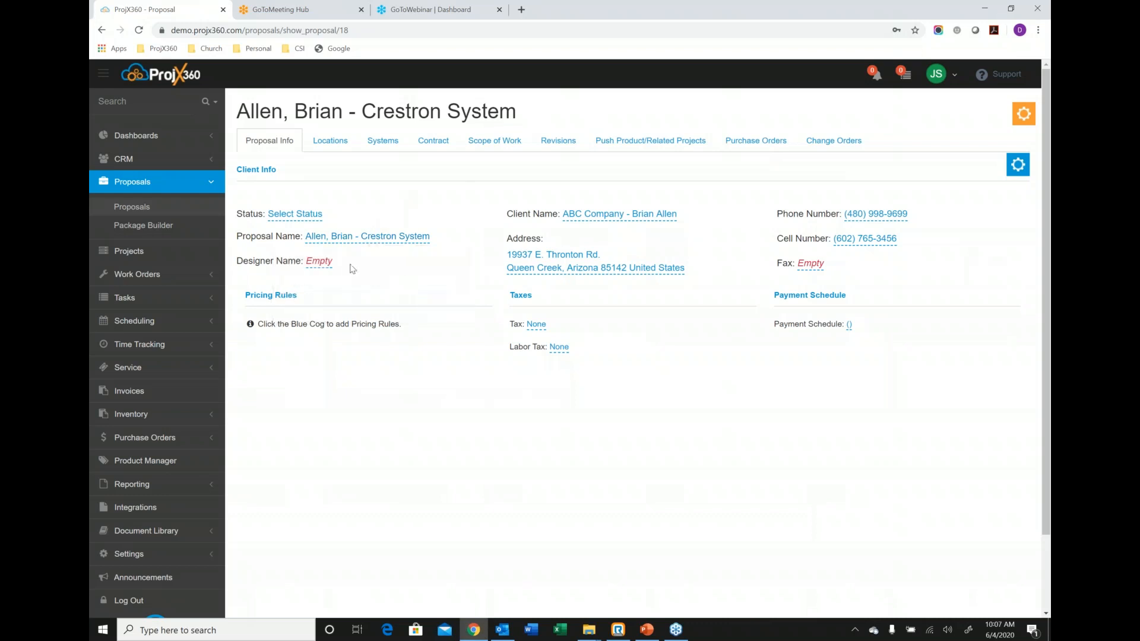
Set the proposal's designer name to the sales person assigned to the deal.
click(324, 262)
click(343, 312)
click(322, 343)
click(359, 329)
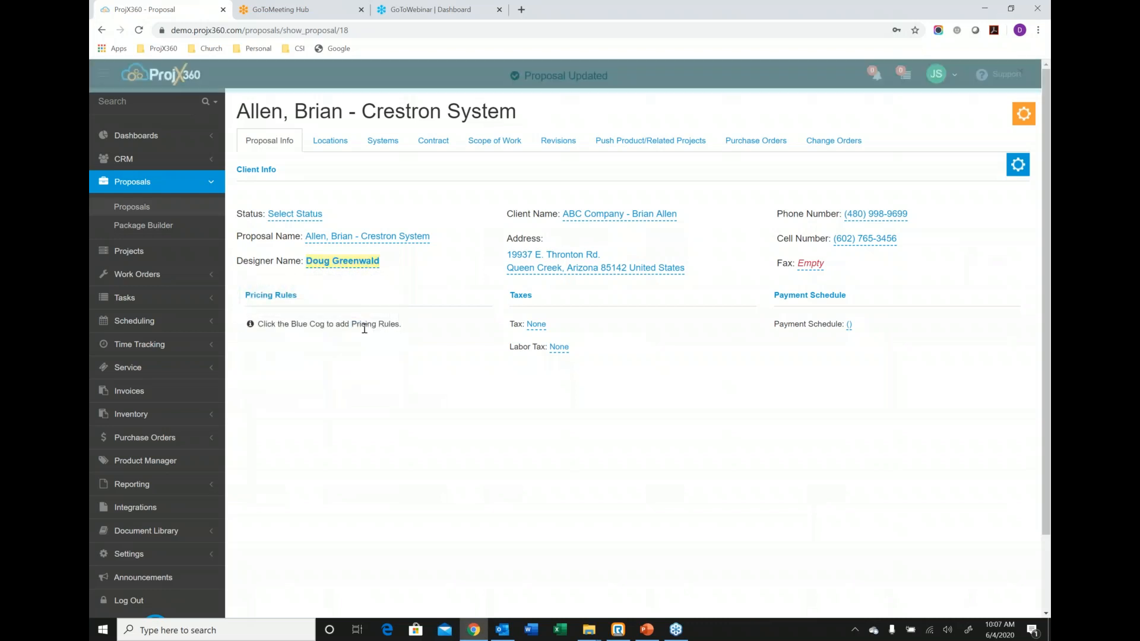
Add the Misc. Parts 3% pricing rule to the proposal, applied to Equipment.
click(1016, 166)
click(929, 186)
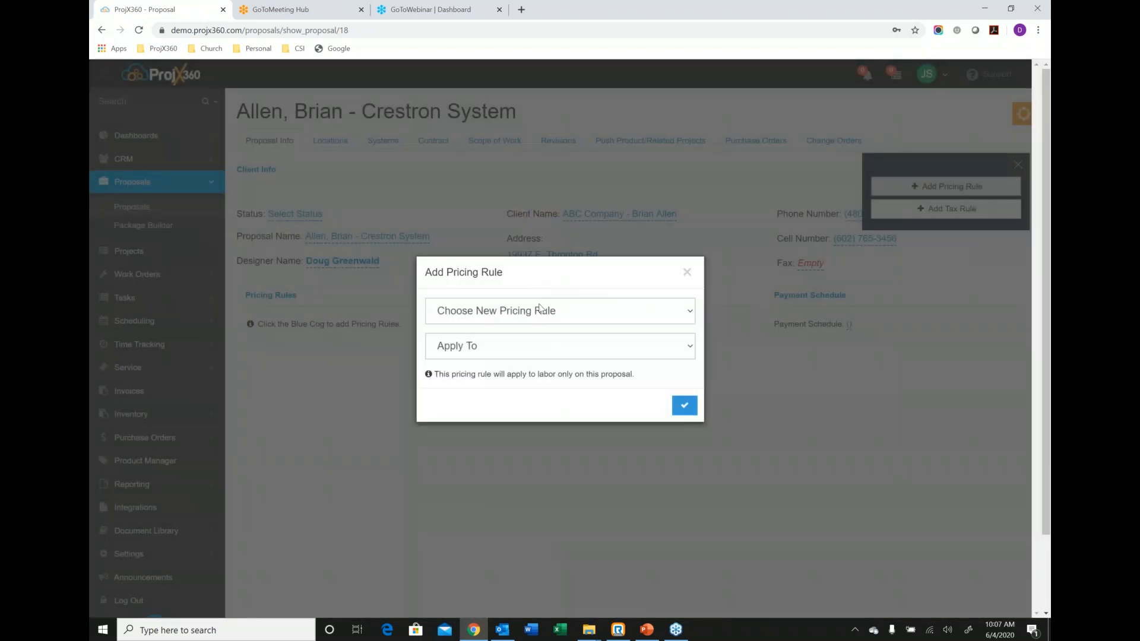
click(540, 308)
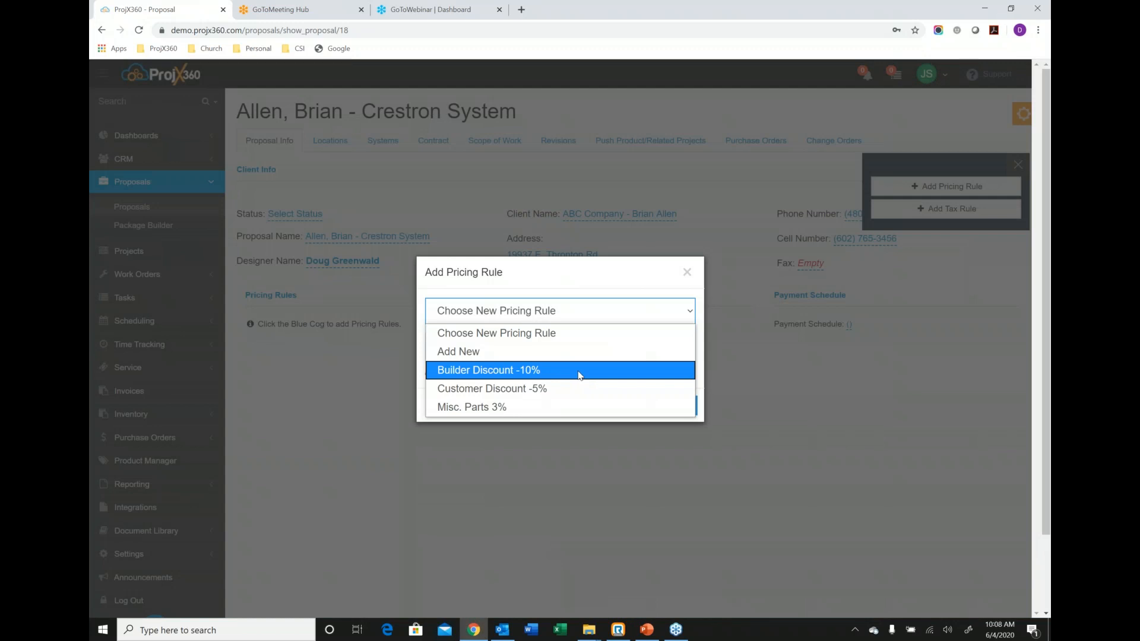
click(516, 419)
click(508, 348)
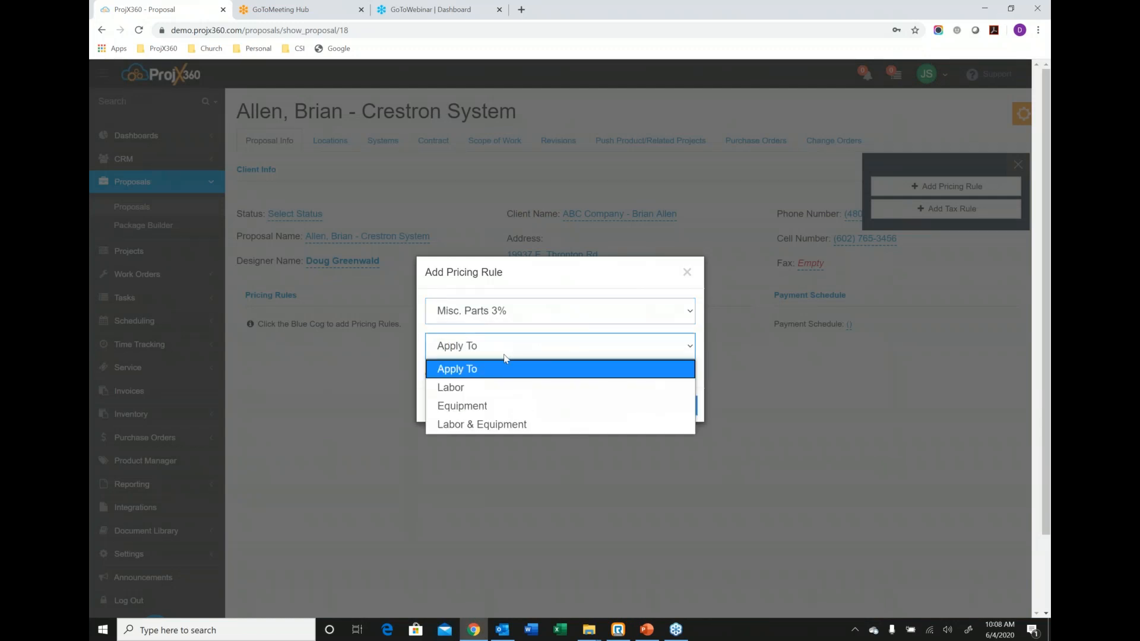
click(499, 406)
click(695, 419)
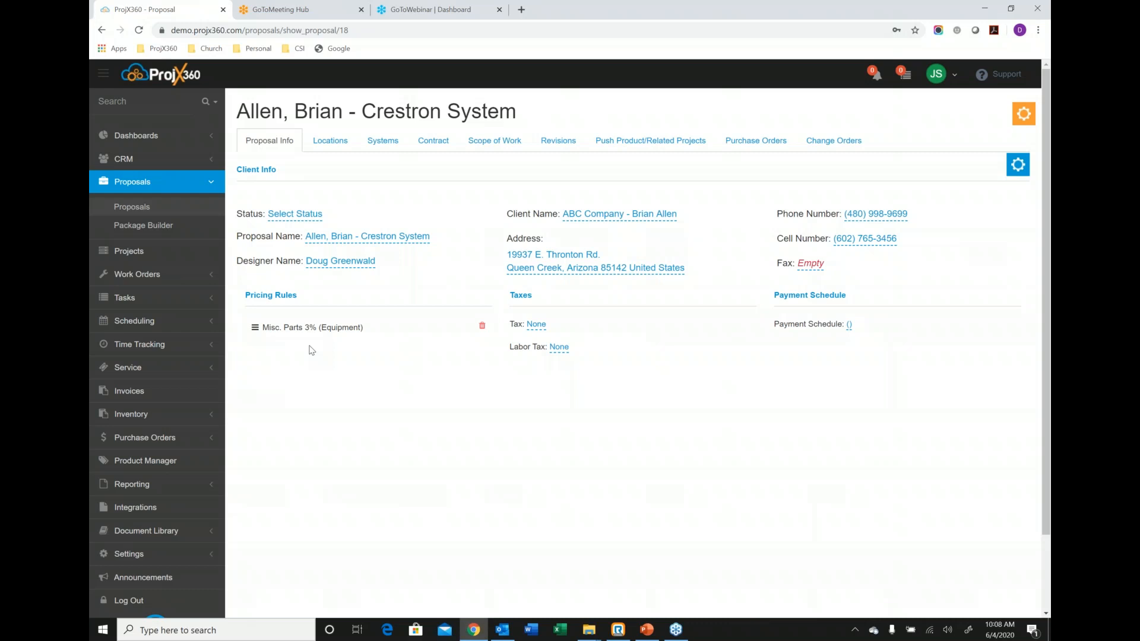
Set the proposal's tax to 8.0500% Scottsdale Sales Tax.
click(536, 324)
click(532, 370)
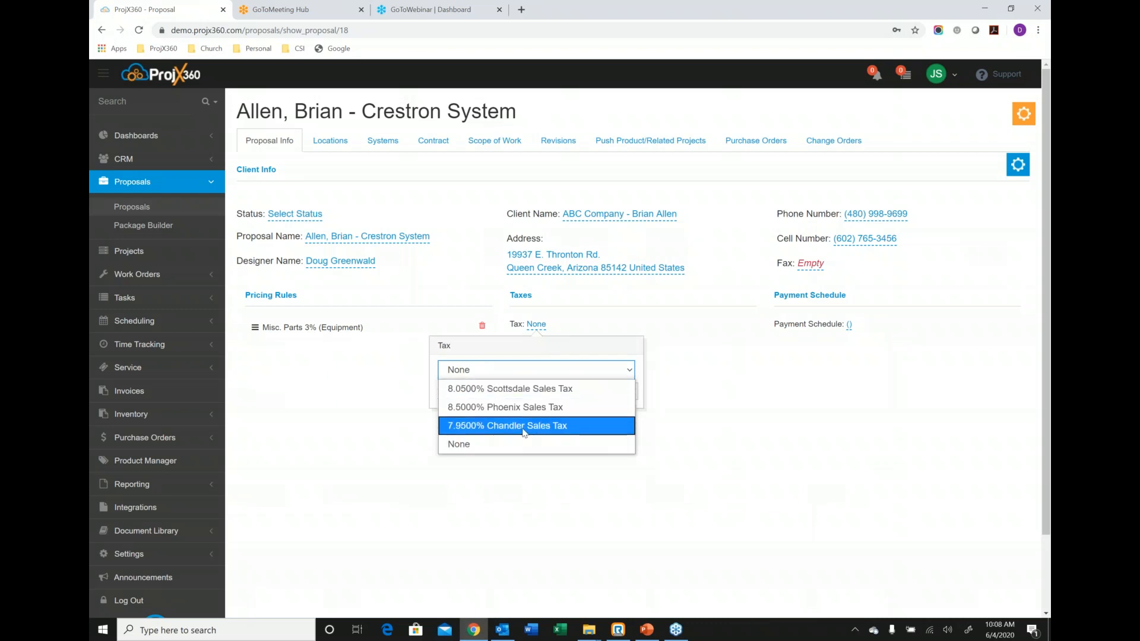
click(527, 388)
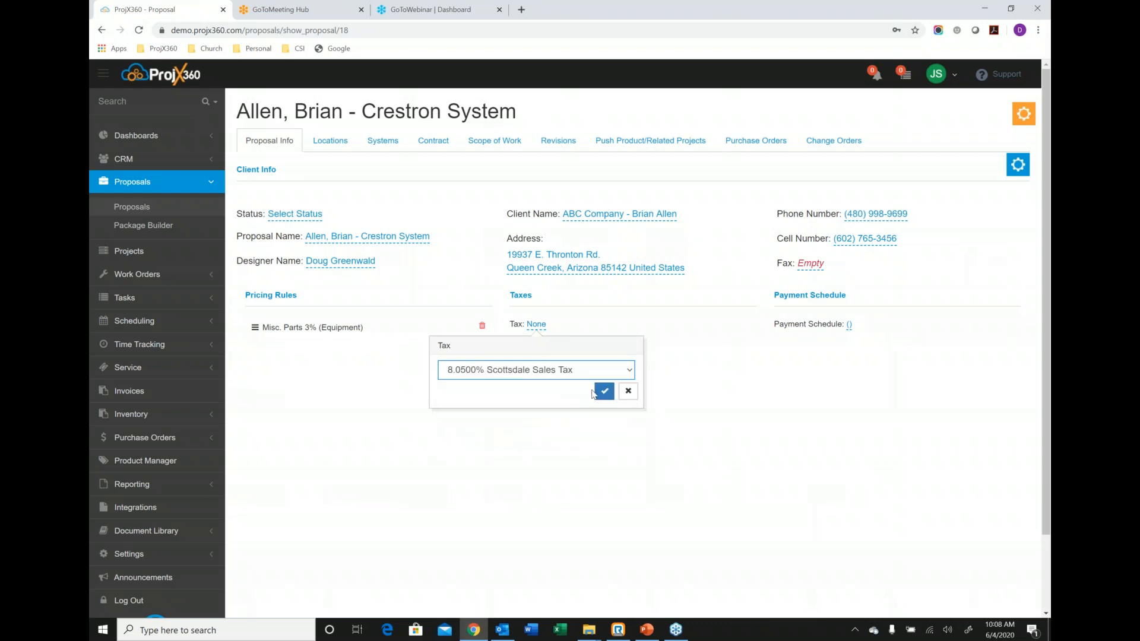
click(601, 389)
Set the proposal's payment schedule to Basic System (50/45/5).
click(849, 324)
click(823, 371)
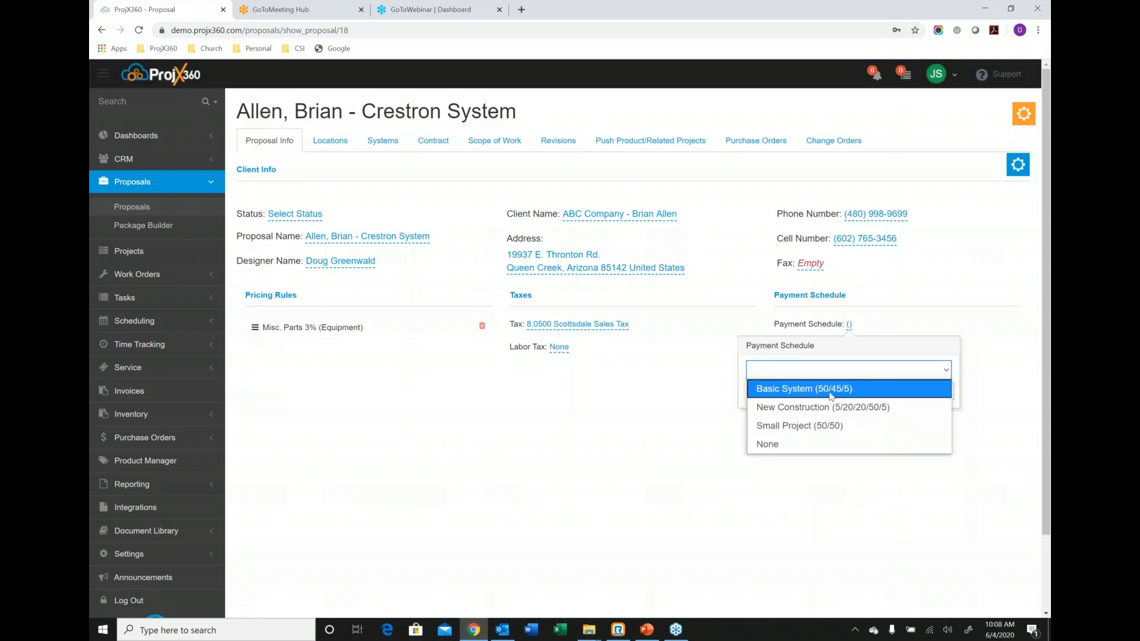
click(830, 396)
click(920, 390)
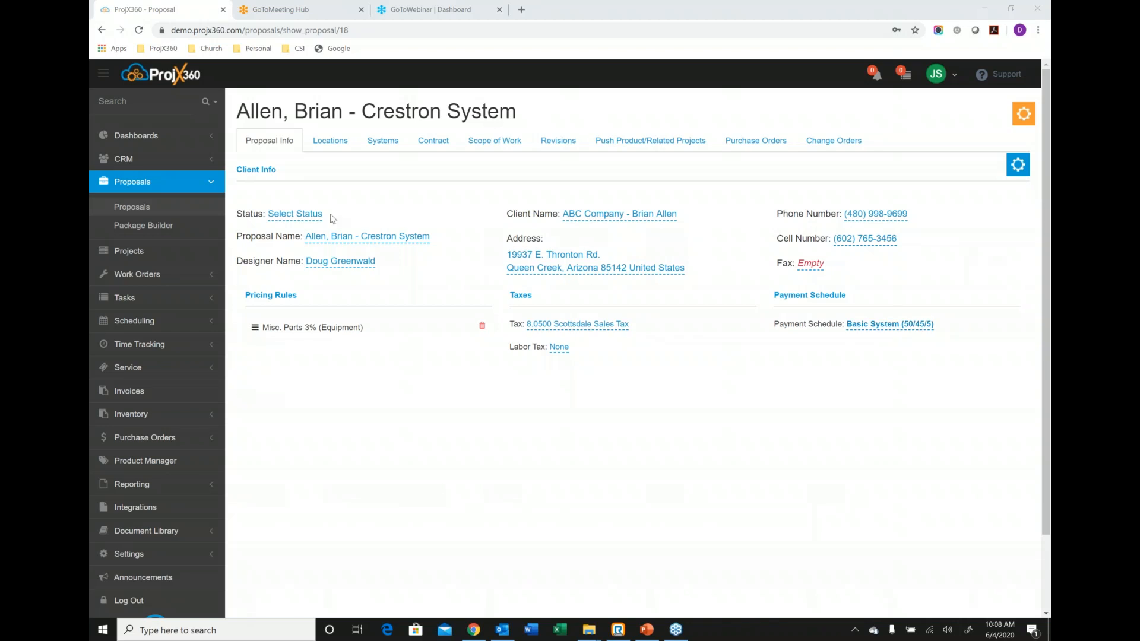
Attach the Equipment Closet, Family Room, Kitchen and Master Bedroom locations to the proposal.
click(324, 142)
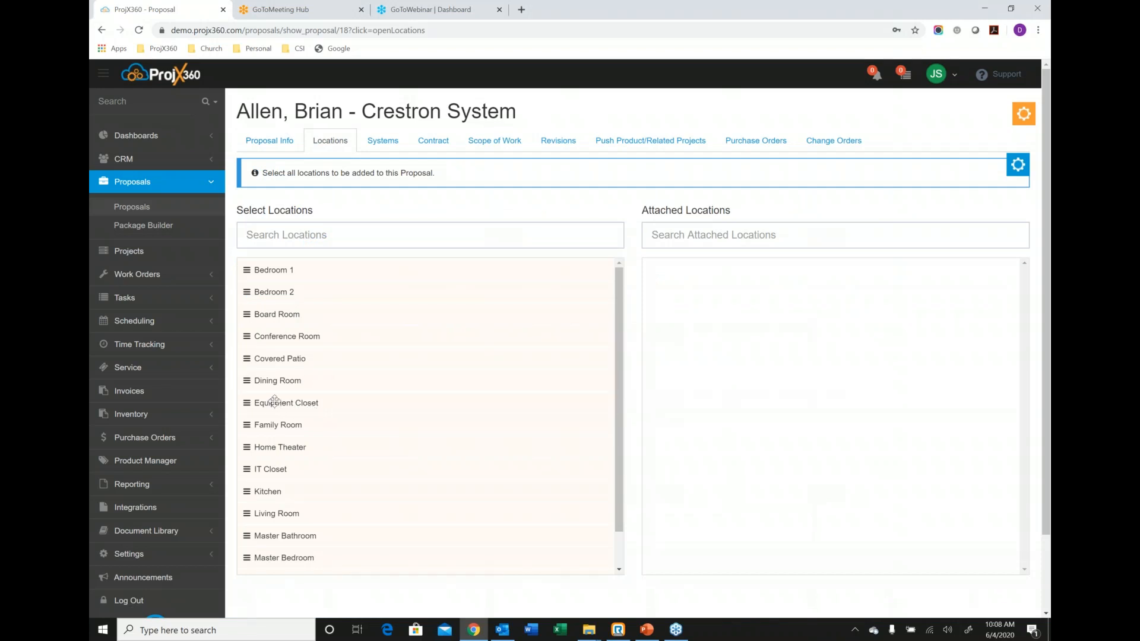
drag(321, 410, 707, 304)
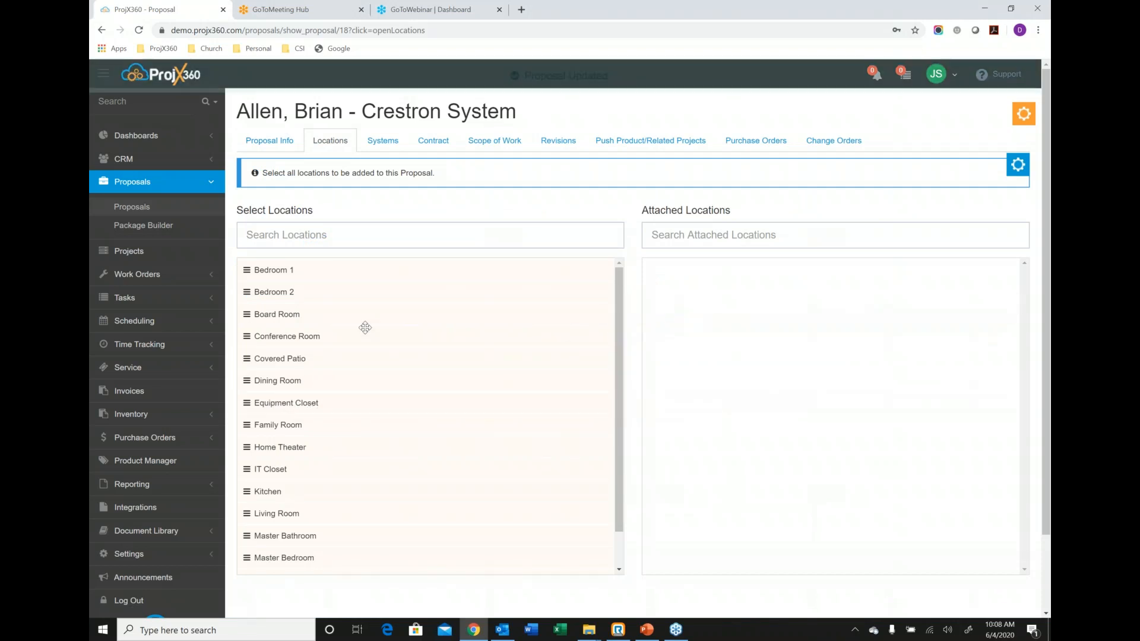
drag(295, 401, 683, 270)
drag(275, 447, 651, 356)
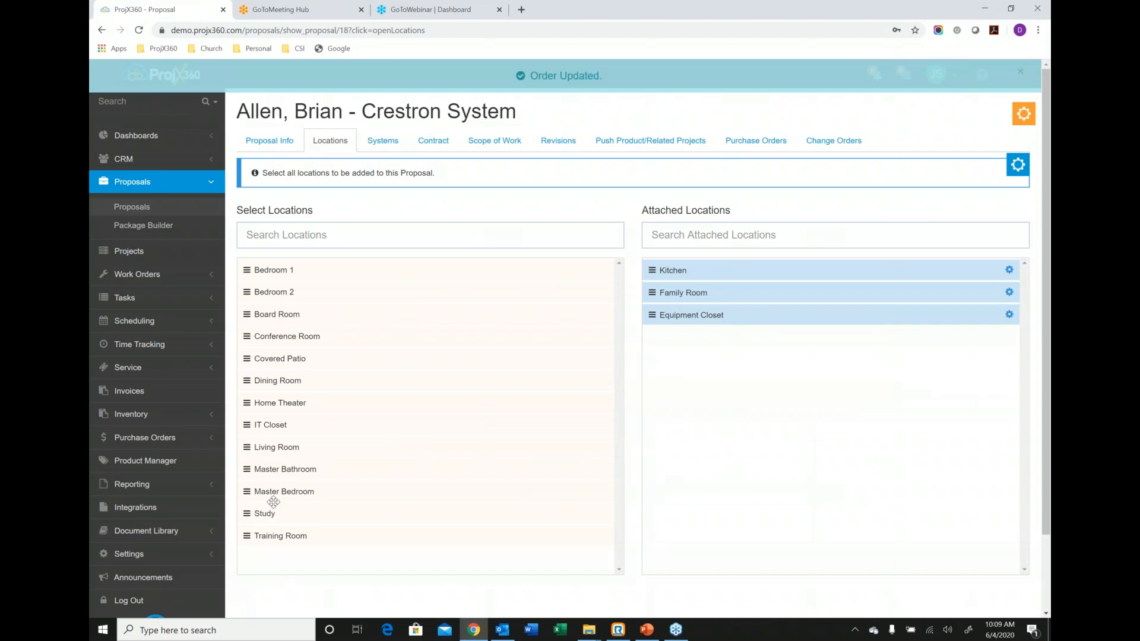
drag(286, 491, 677, 429)
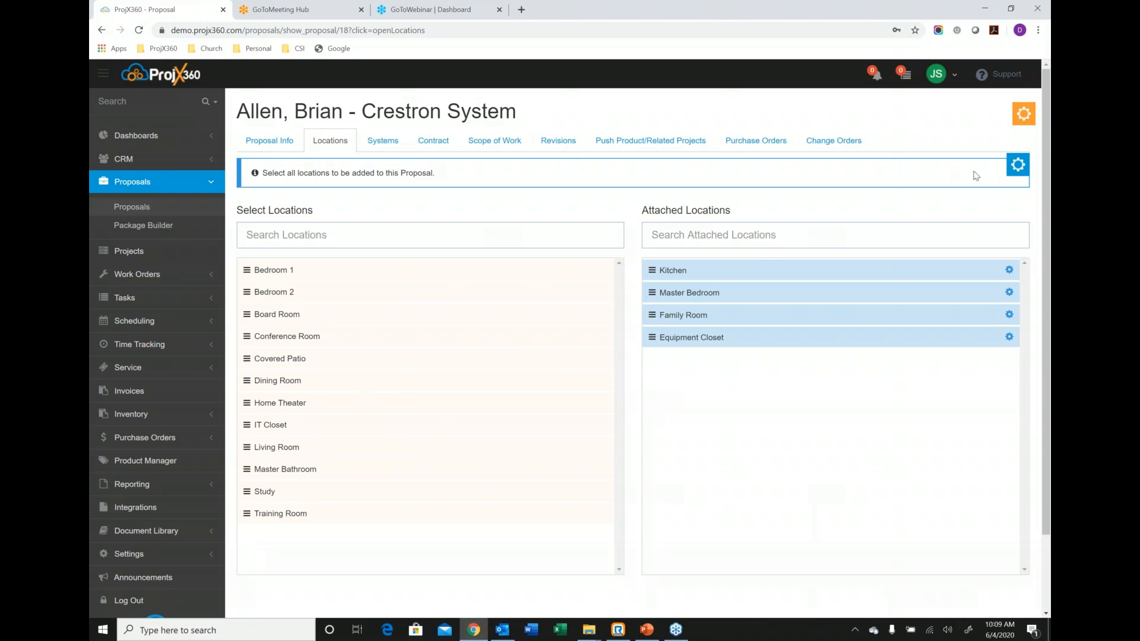
Reorder the attached locations to Equipment Closet, Family Room, Kitchen, Master Bedroom.
click(1017, 169)
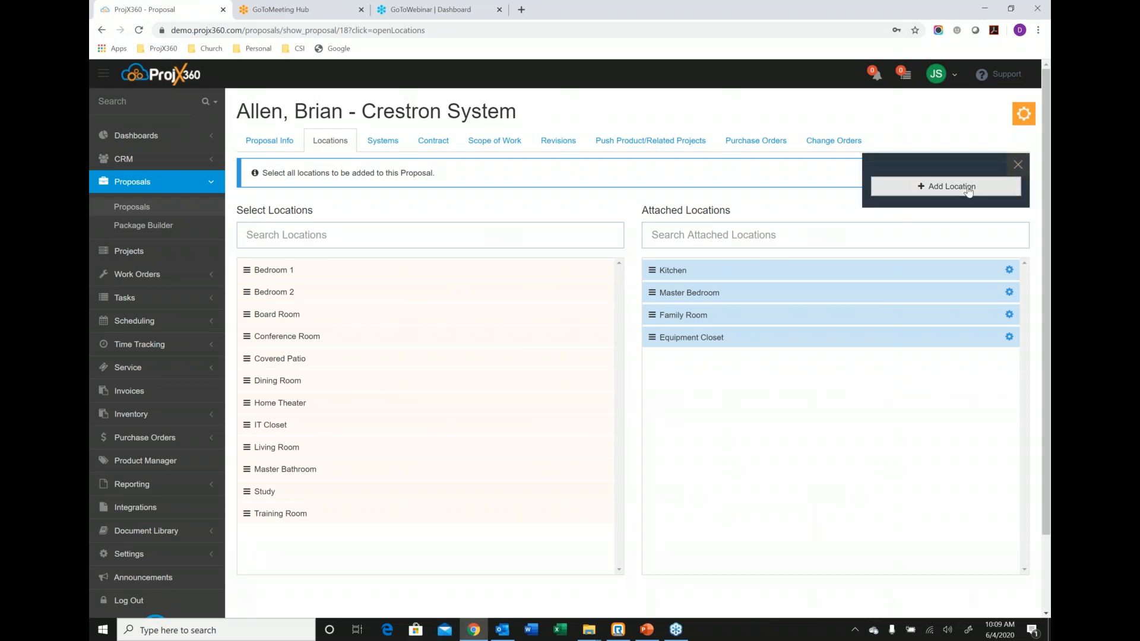
click(1018, 166)
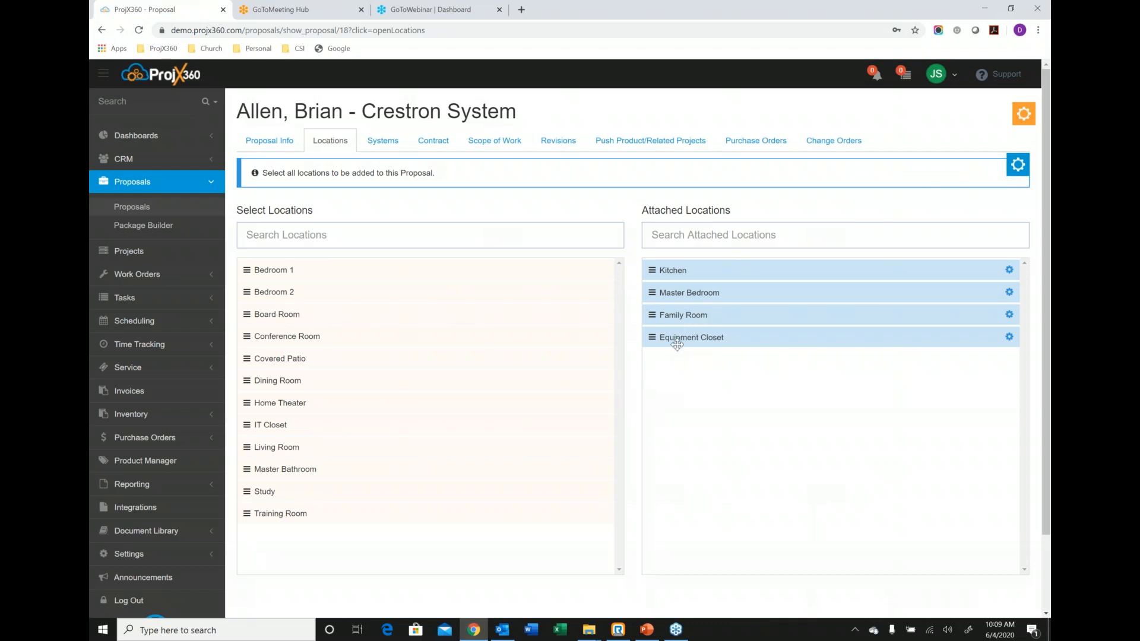
drag(677, 338, 683, 272)
drag(688, 343, 688, 292)
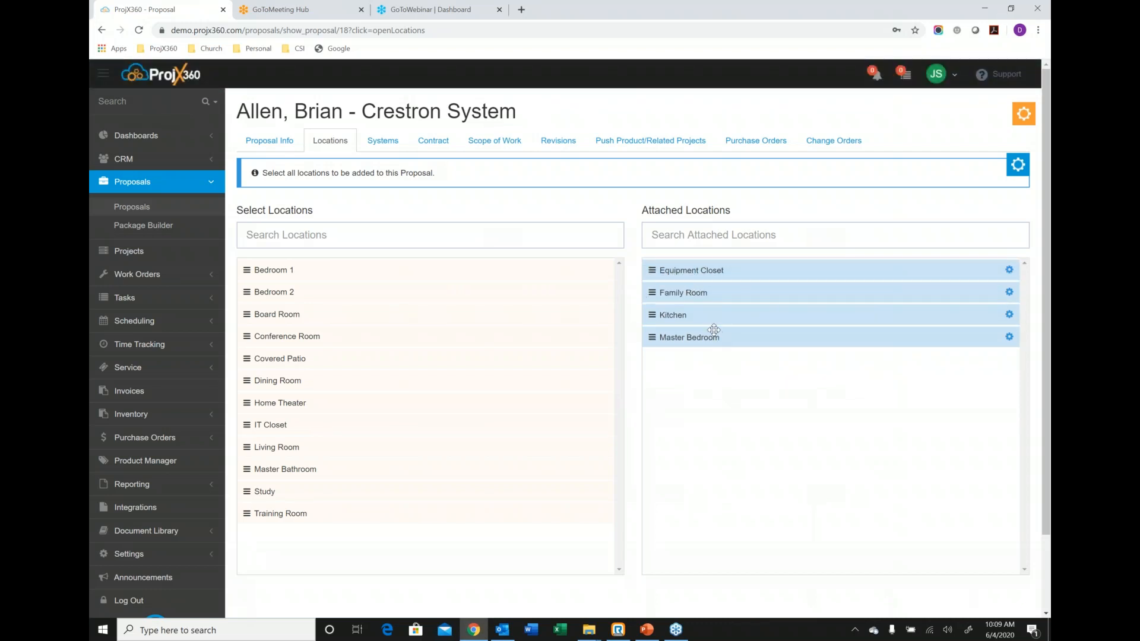
Attach the Control System, Audio/Video and Televisions systems to the proposal, in that order.
click(385, 143)
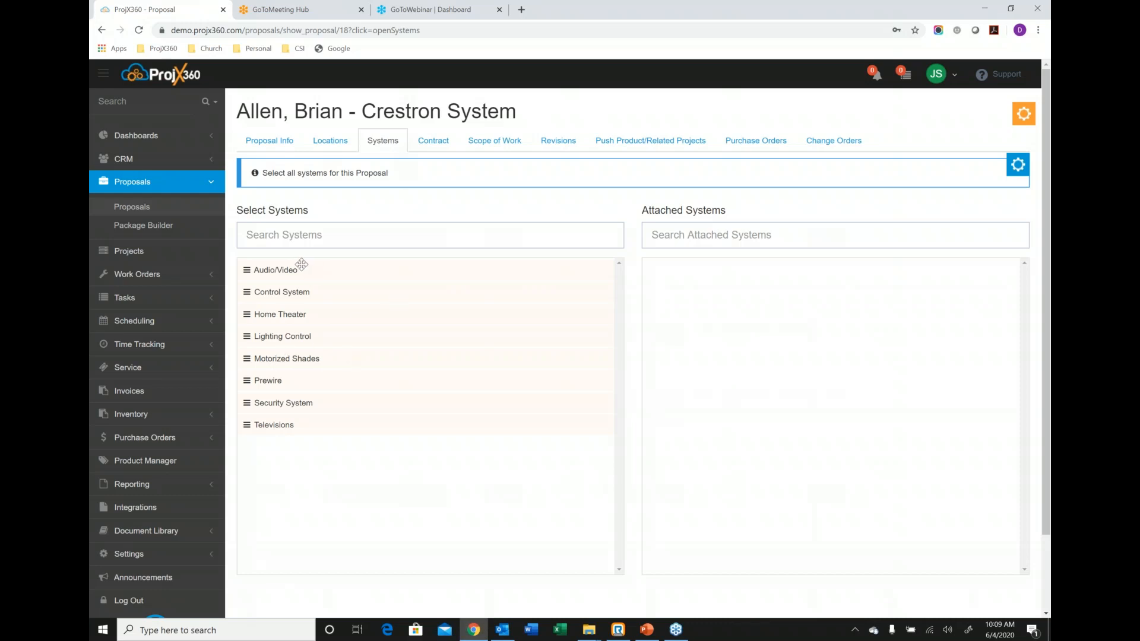
drag(302, 265, 738, 282)
drag(346, 269, 789, 338)
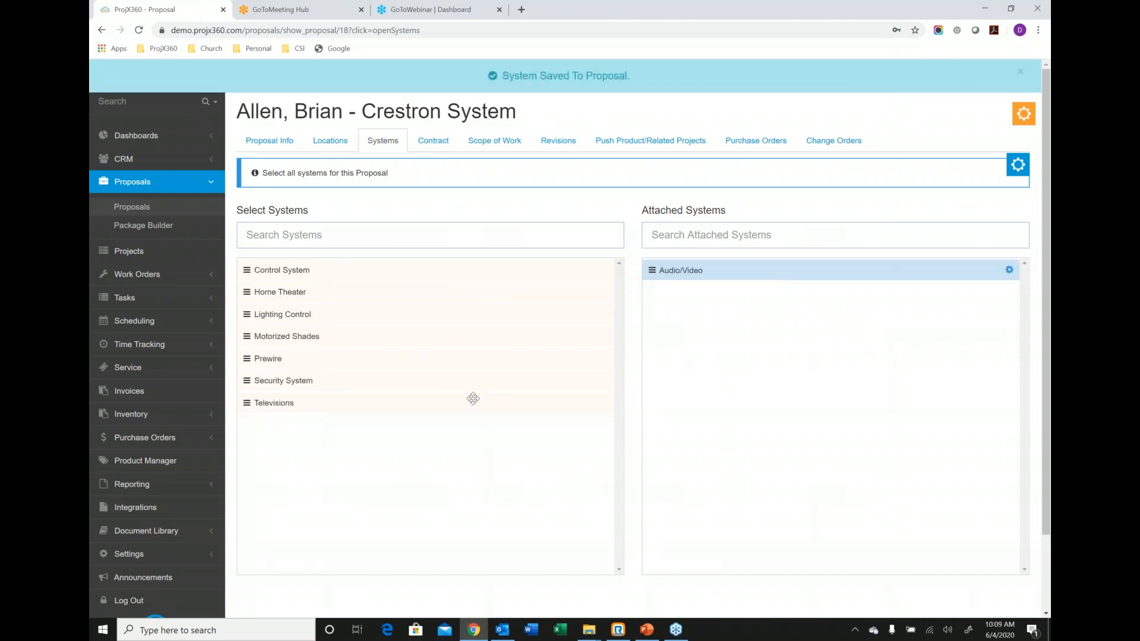
drag(353, 374, 792, 372)
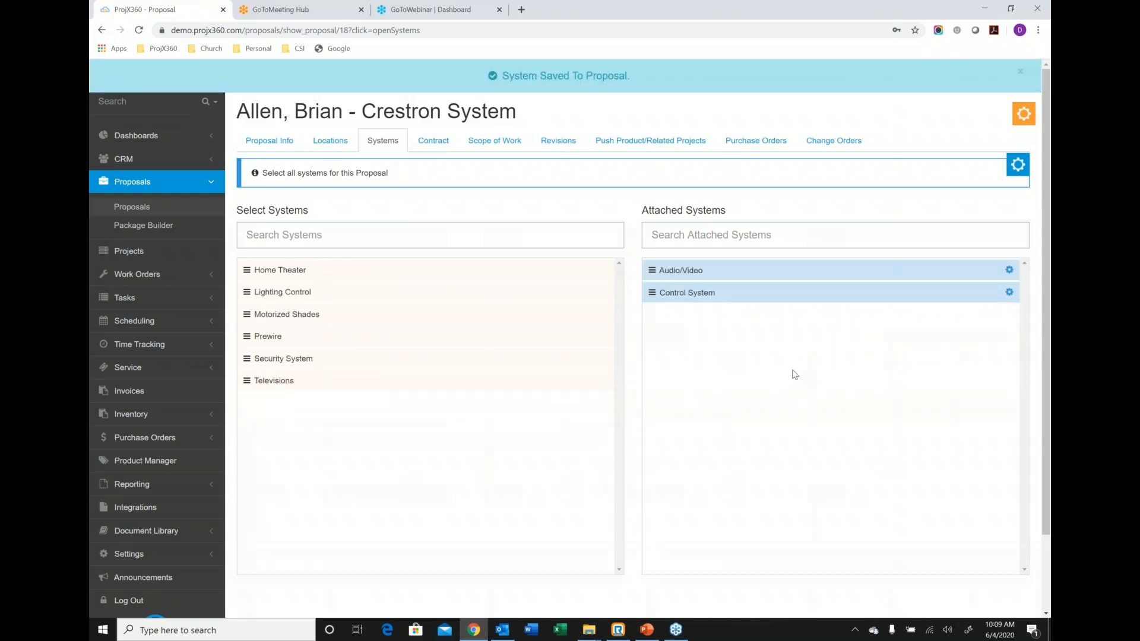
mouse_move(696, 315)
mouse_down()
mouse_move(697, 262)
mouse_move(700, 328)
mouse_move(698, 317)
mouse_up()
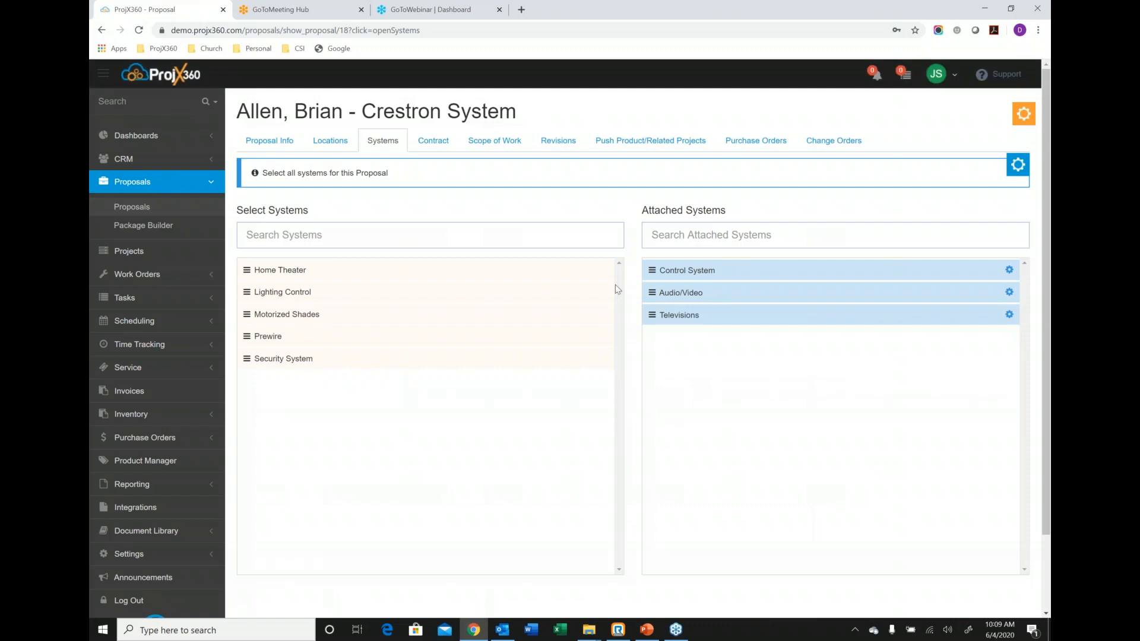
Apply the Contract 1 template to the proposal's contract and save it.
click(435, 141)
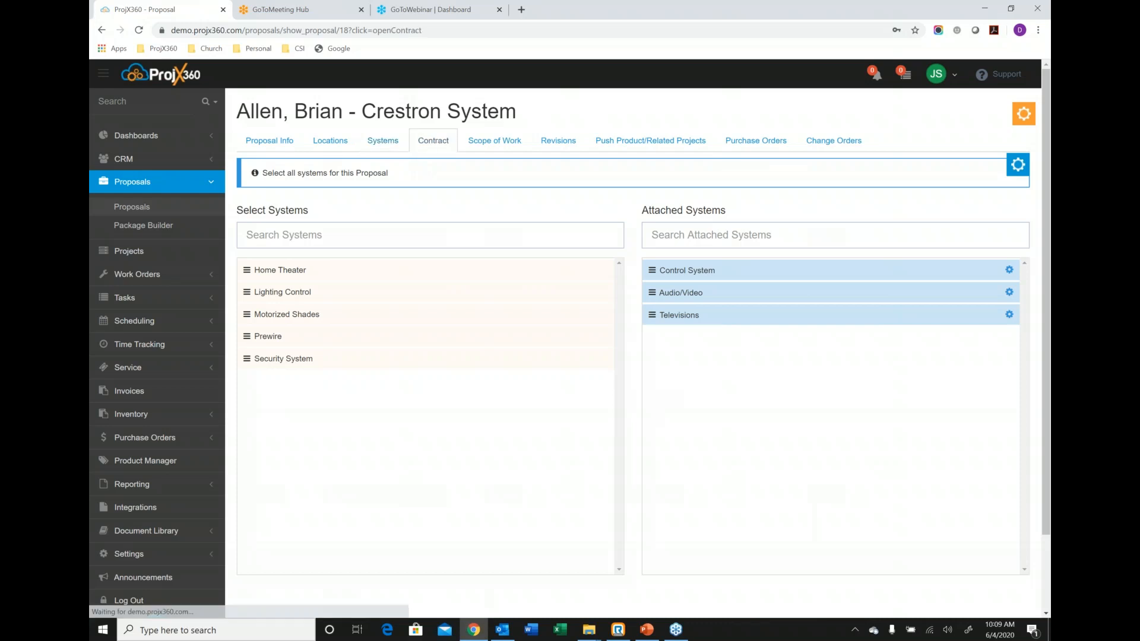
click(365, 200)
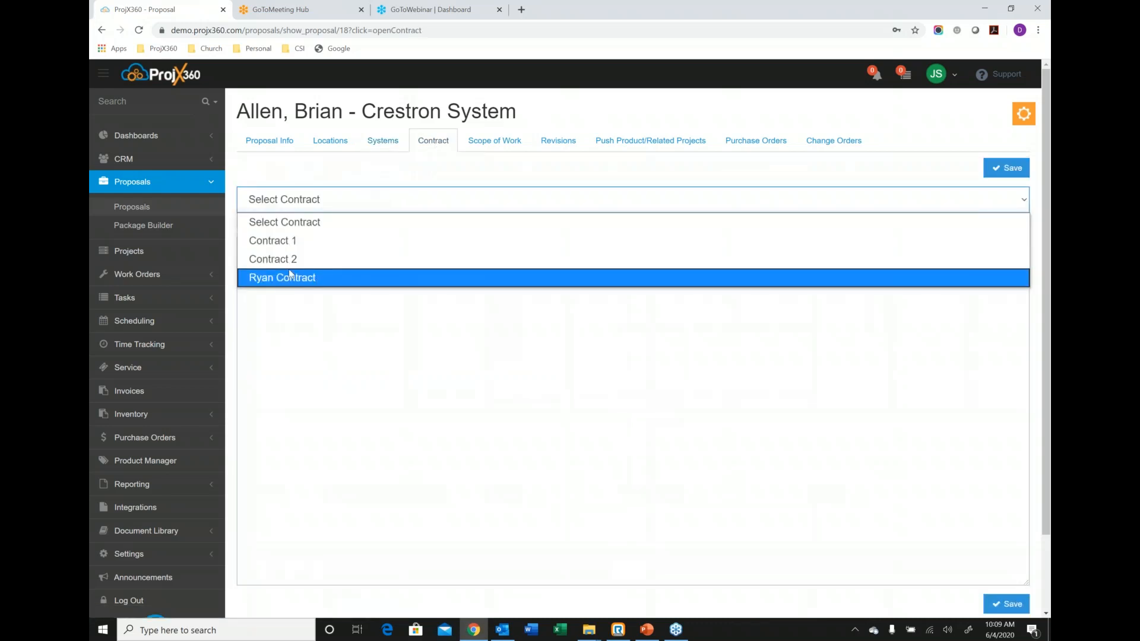
click(291, 248)
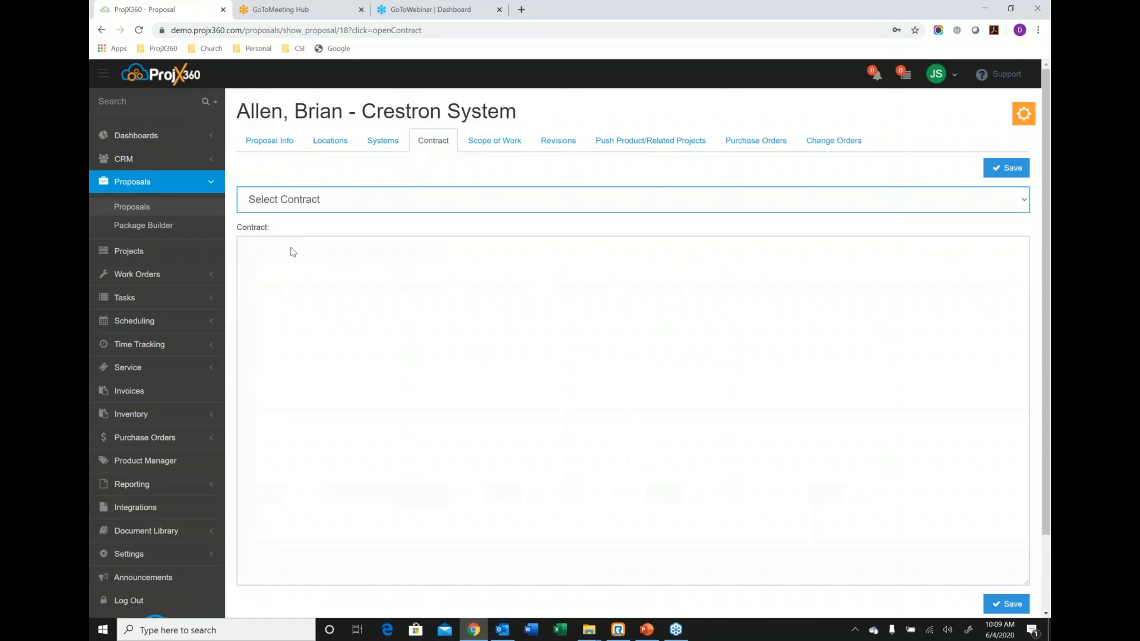
click(490, 247)
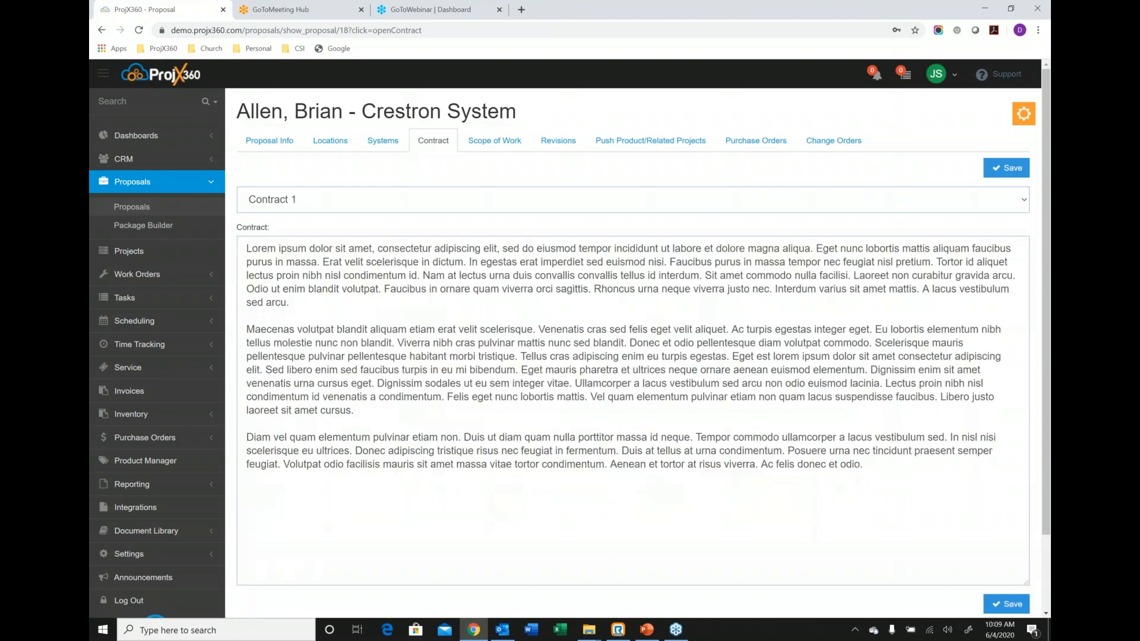
Apply the Basic Scope template to the proposal's scope of work and save it.
click(482, 148)
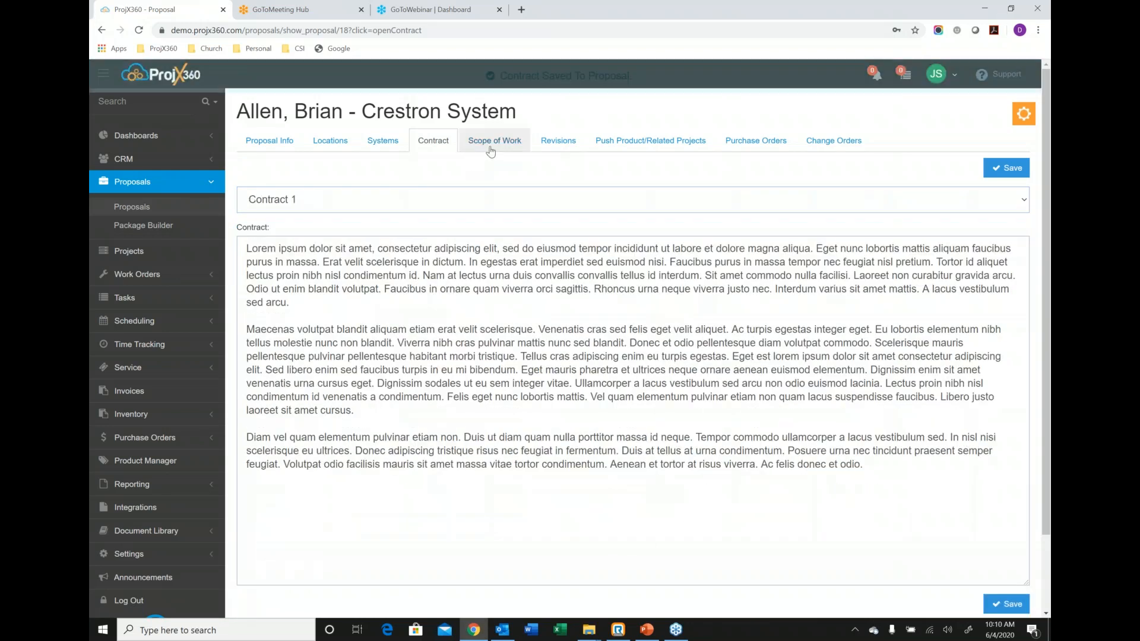
click(389, 200)
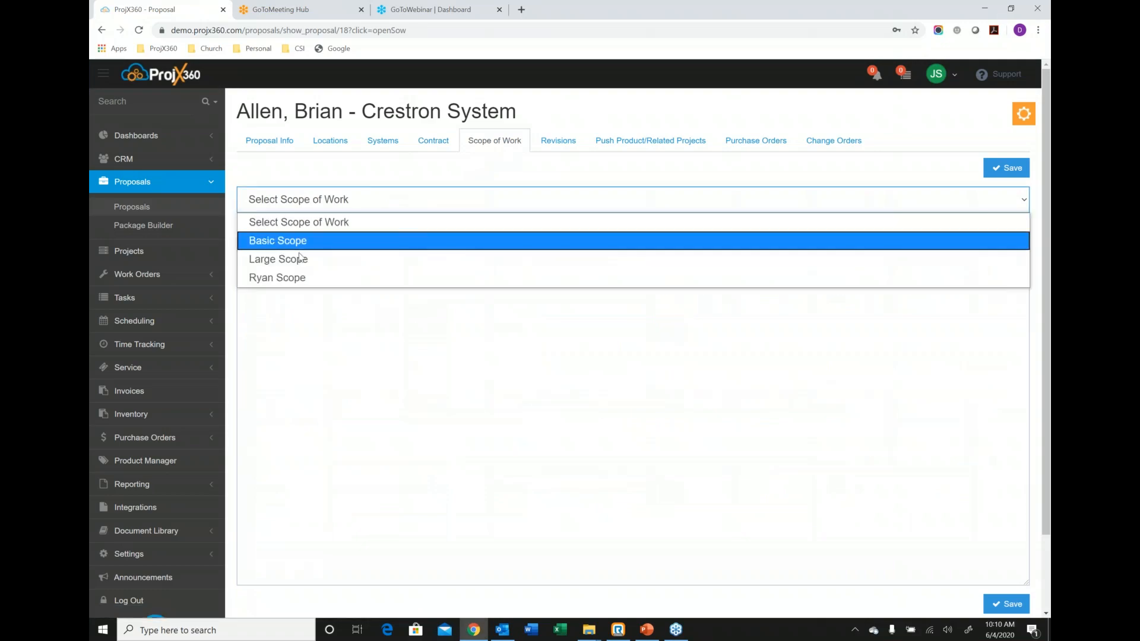
click(300, 242)
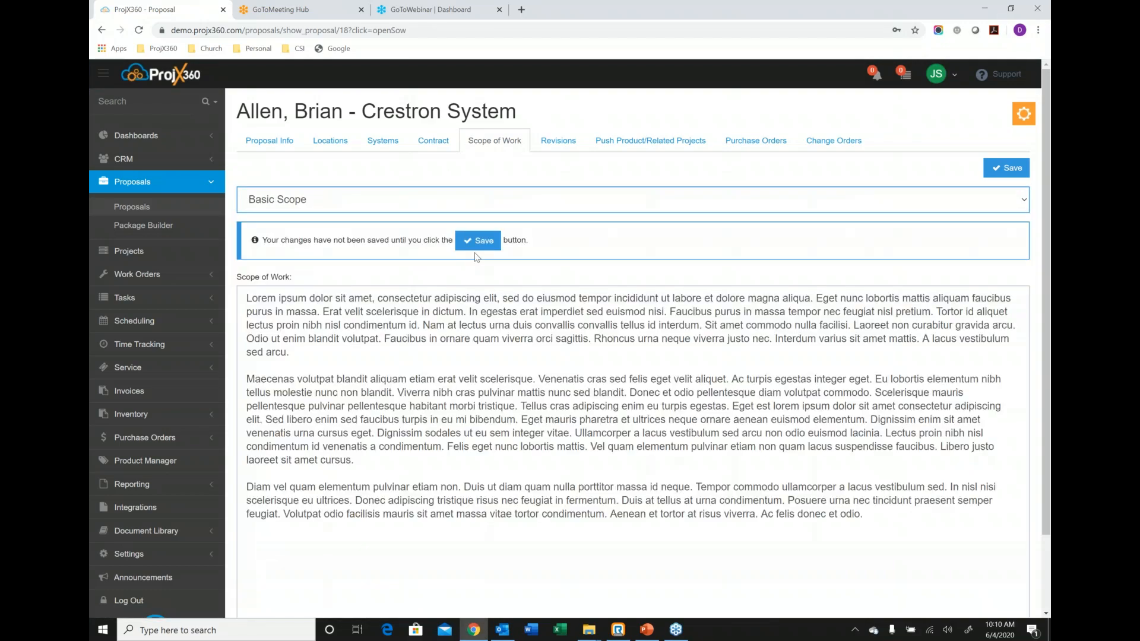
click(477, 243)
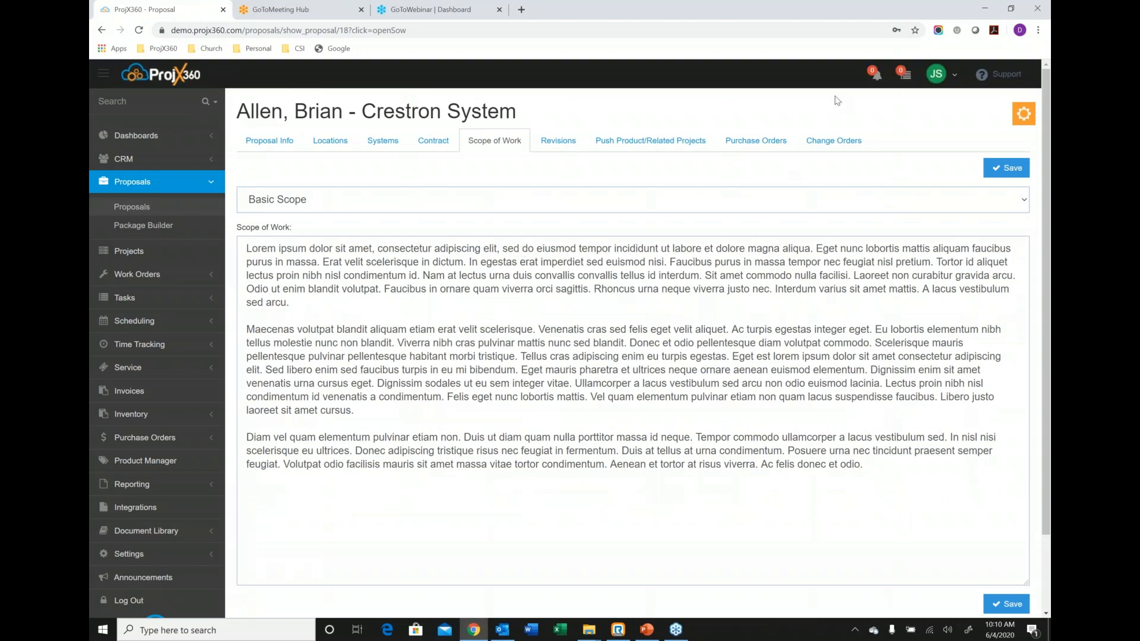
Start building the proposal and search the products for "sony xbr".
click(1023, 113)
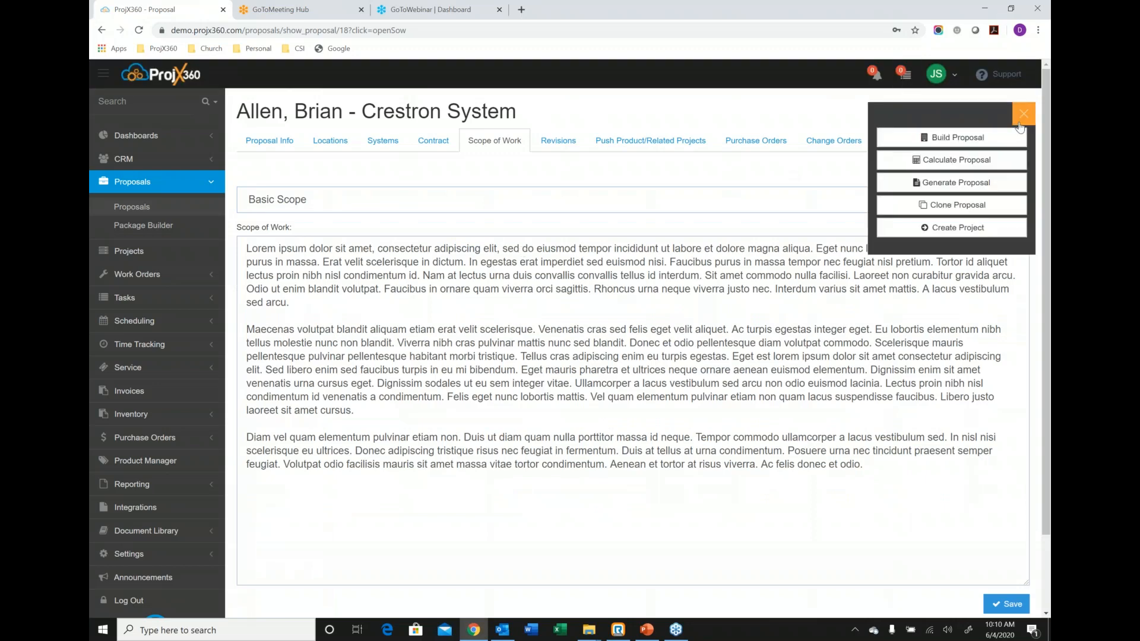
click(956, 138)
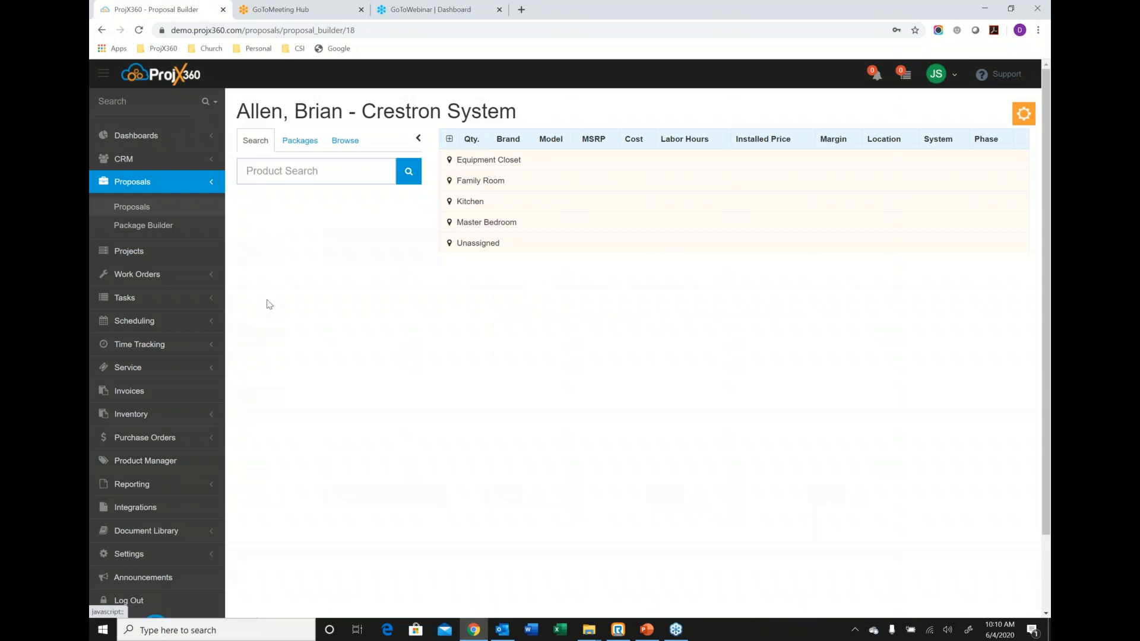
click(264, 166)
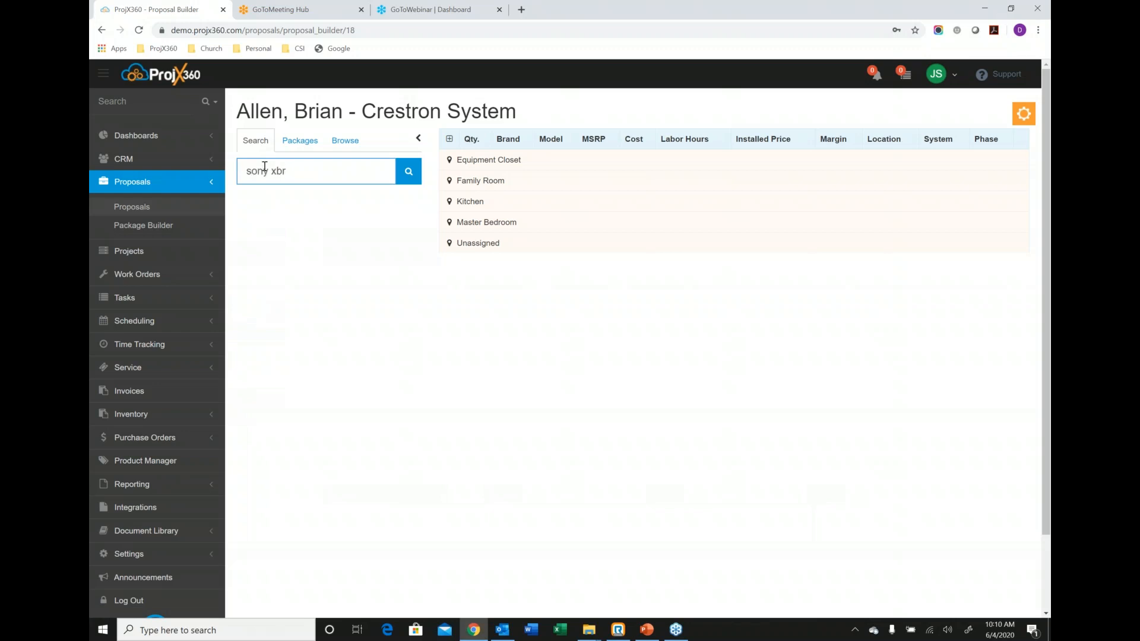
key(Return)
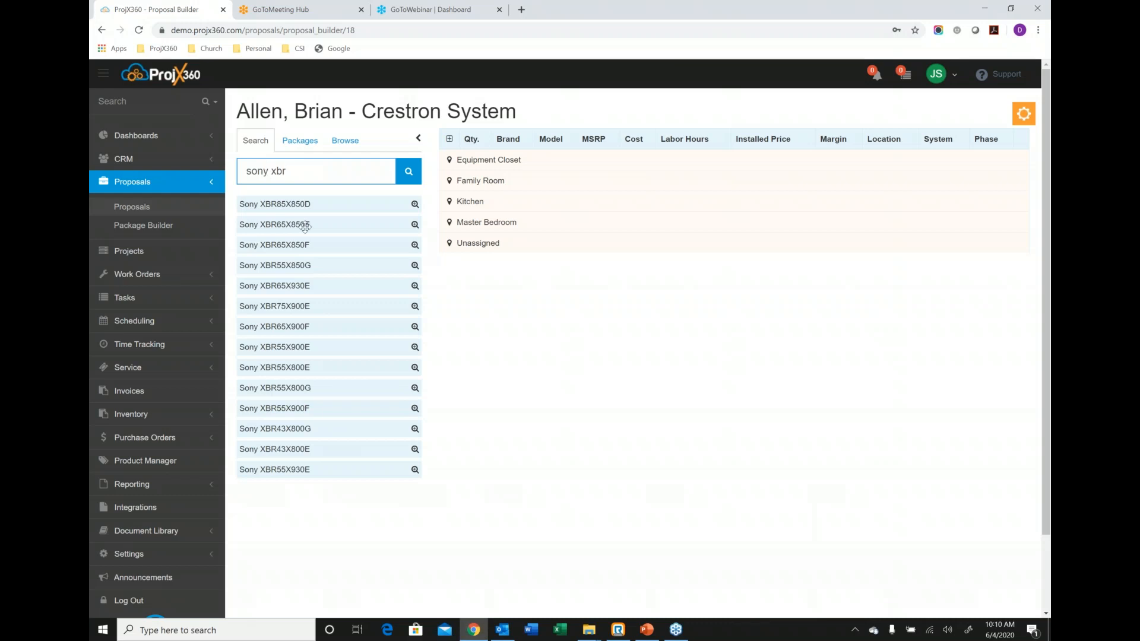
Add the Sony XBR85X850D to the Family Room's Televisions system, with only the Sanus LL22 mount as accessory.
click(501, 184)
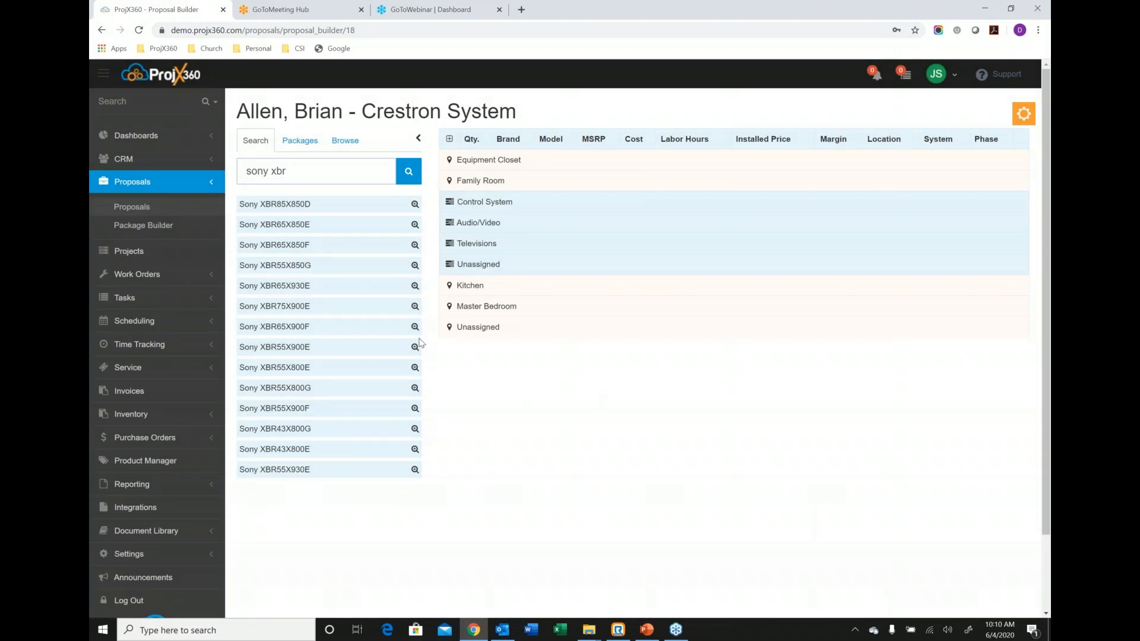
drag(334, 206, 570, 241)
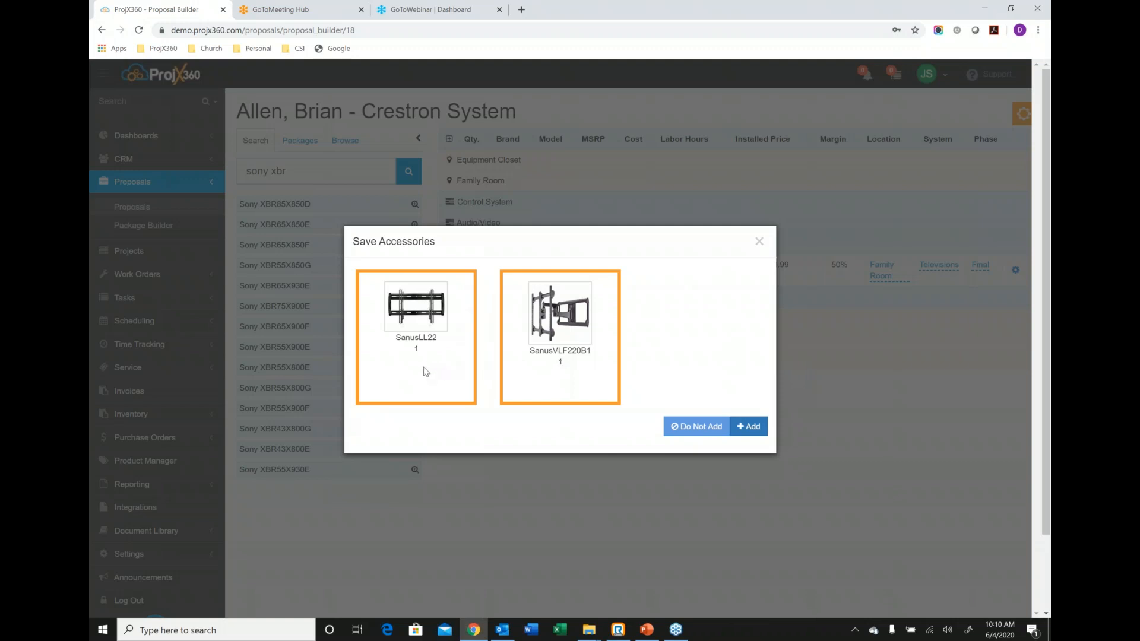
click(581, 330)
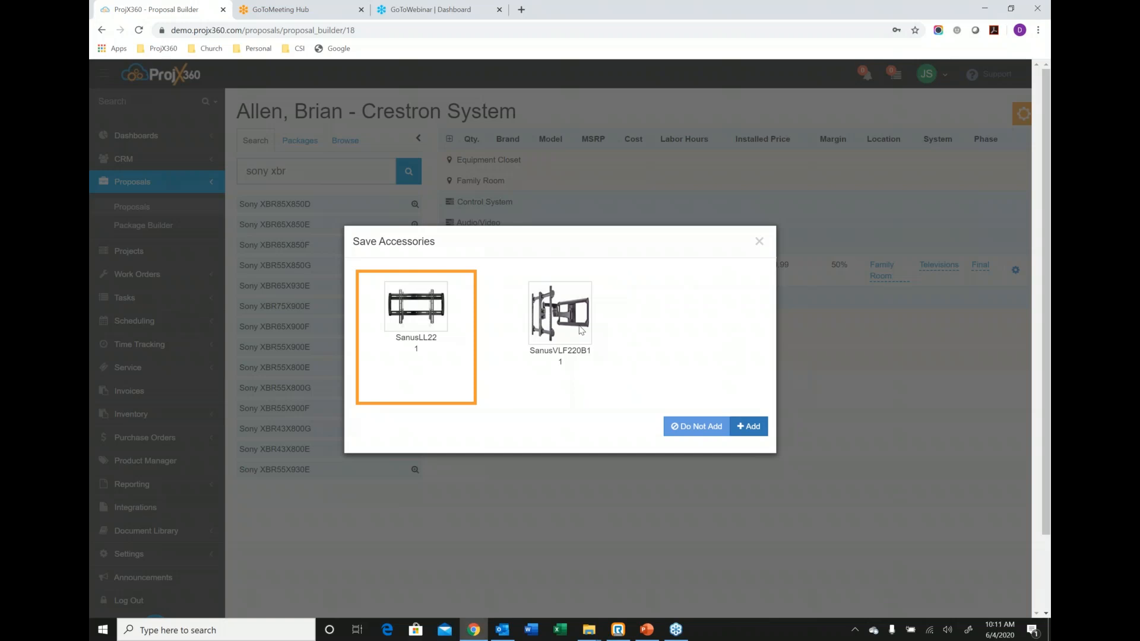
click(748, 426)
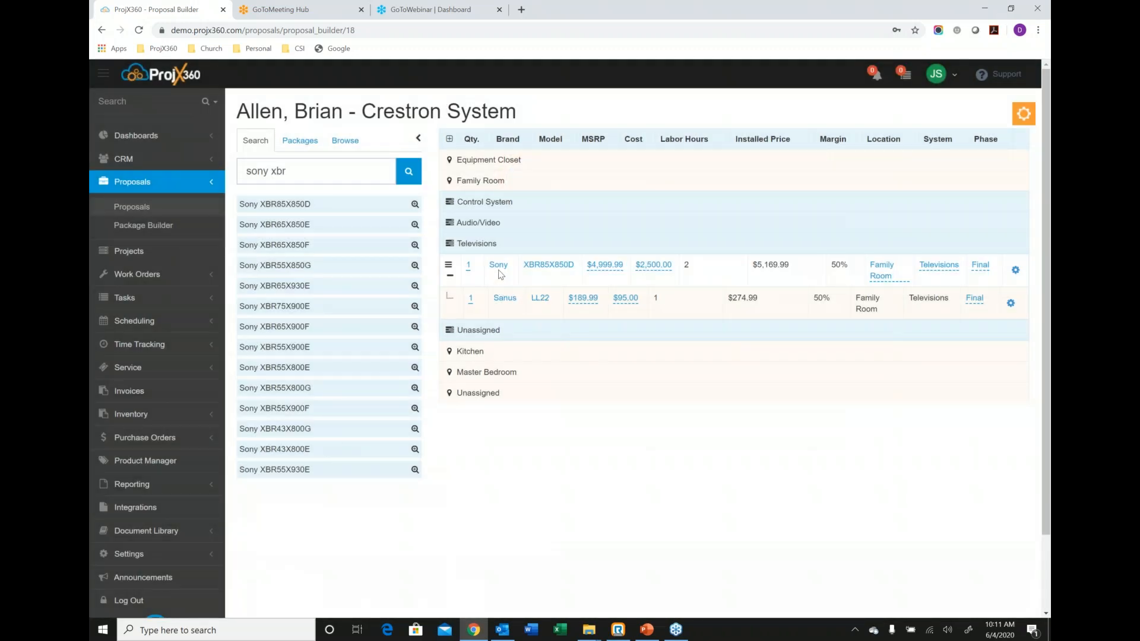
Open the labor details of the Sony XBR85X850D and examine the available labor phases without changing the phase.
click(507, 272)
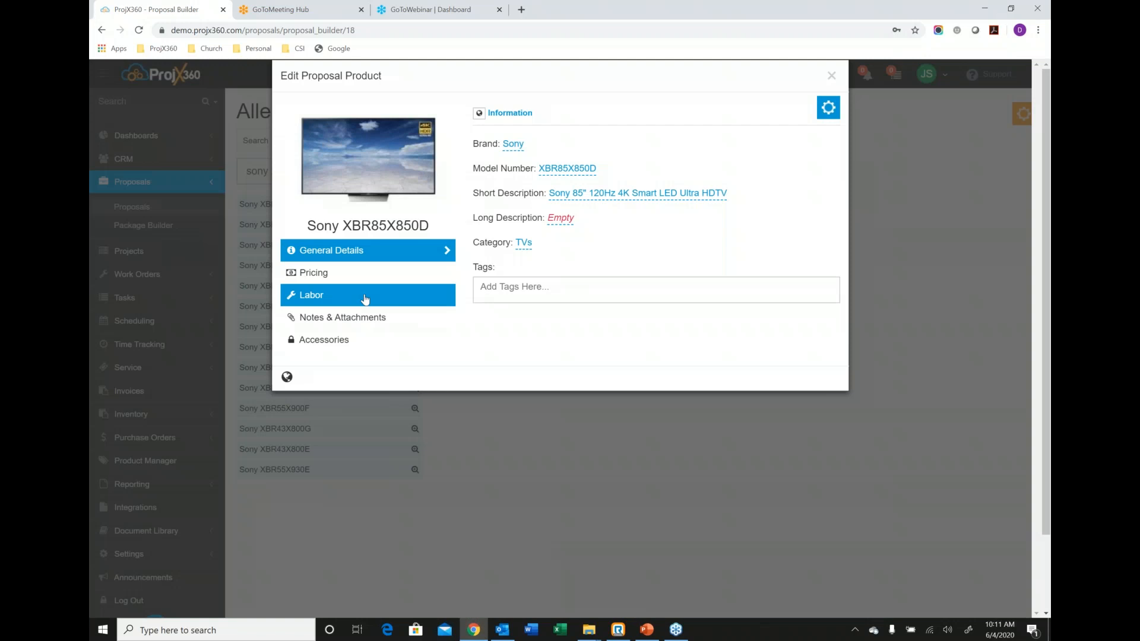
click(365, 296)
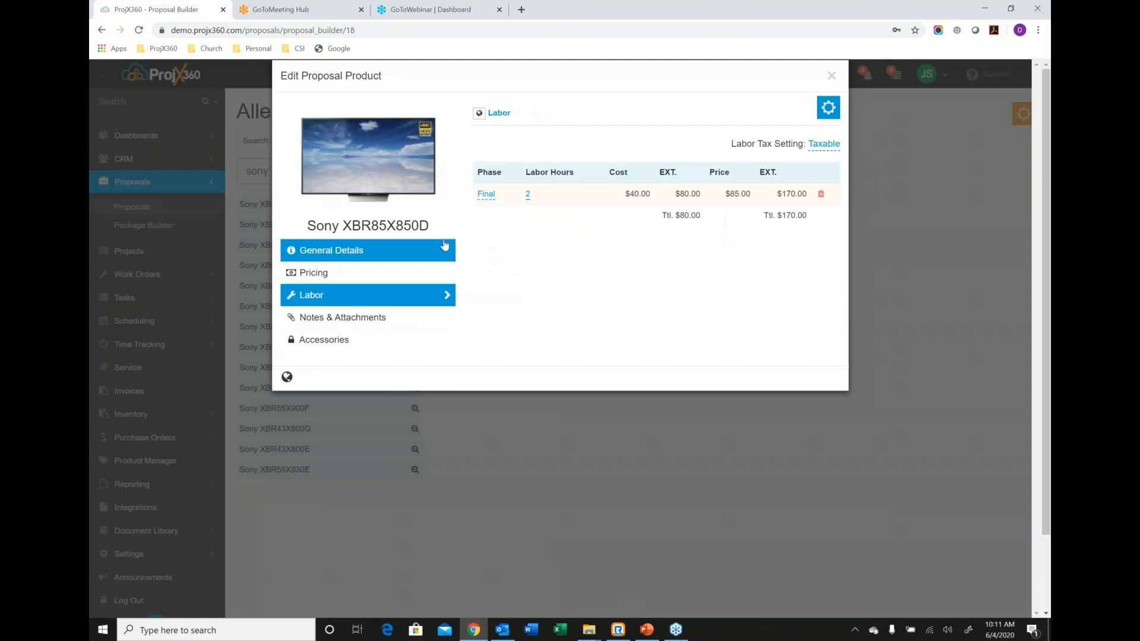
click(486, 194)
click(511, 239)
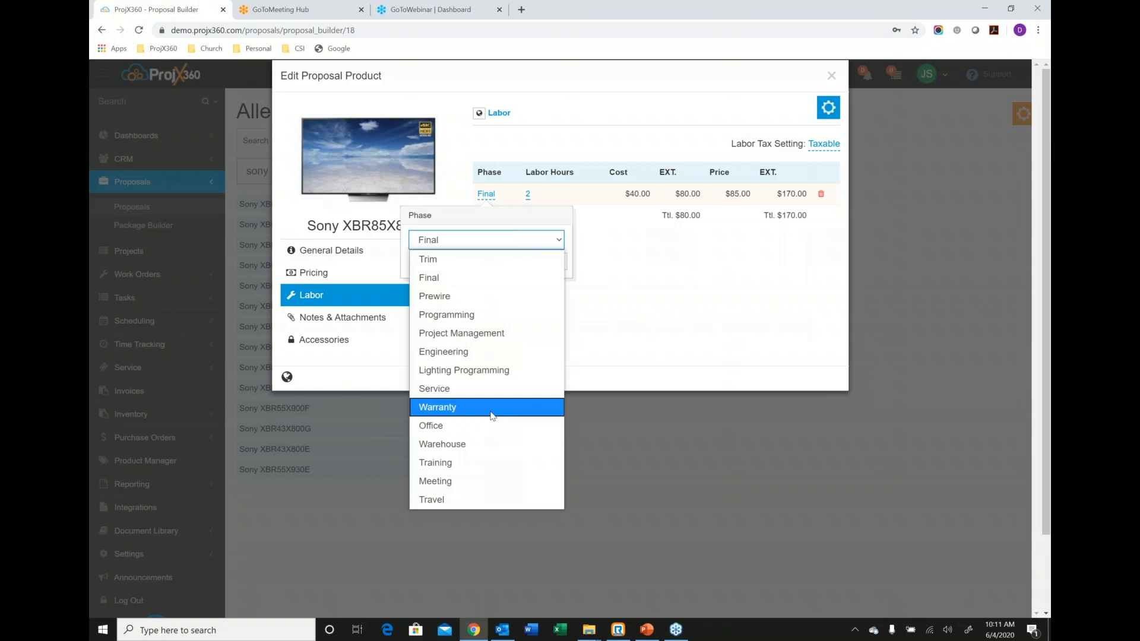
click(668, 268)
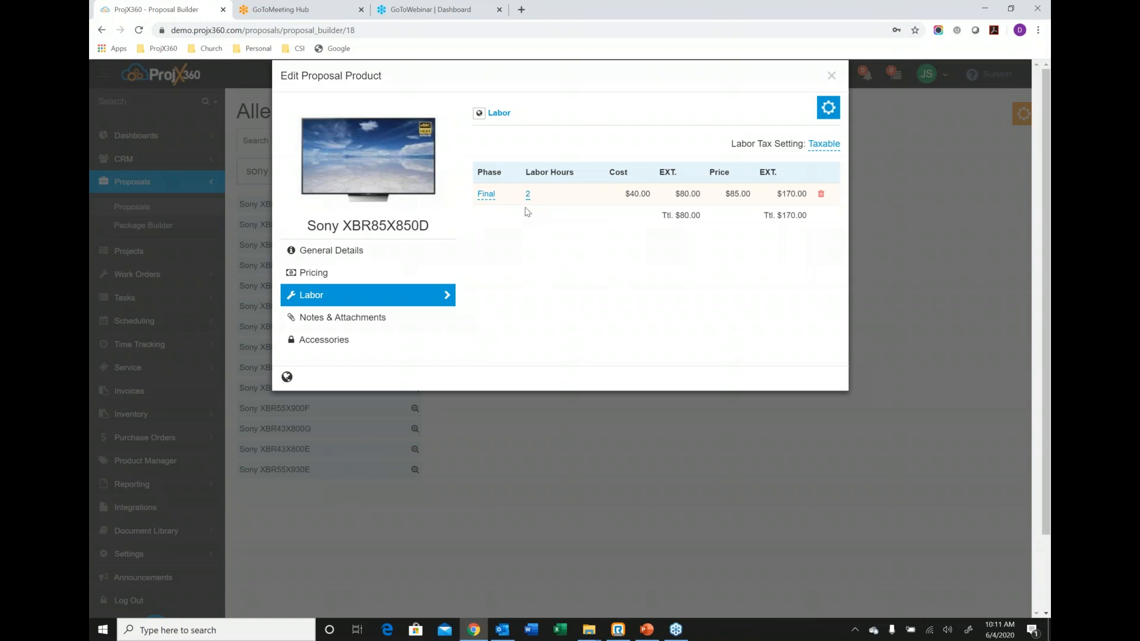
Close the television's details and search the Portal for "crestron dm".
click(832, 77)
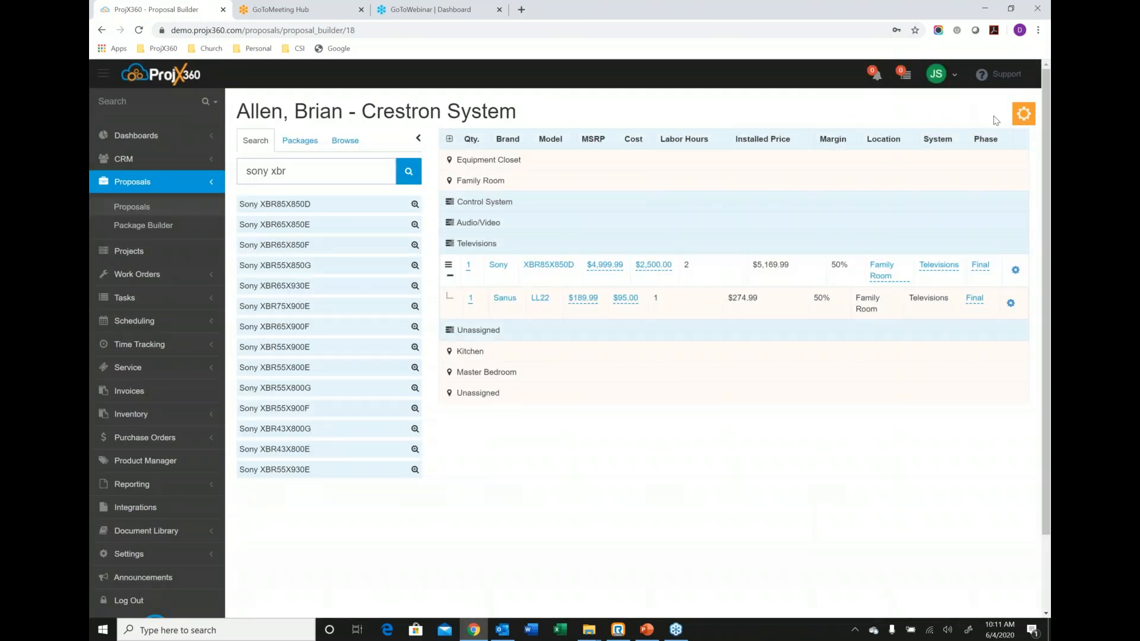
click(1023, 114)
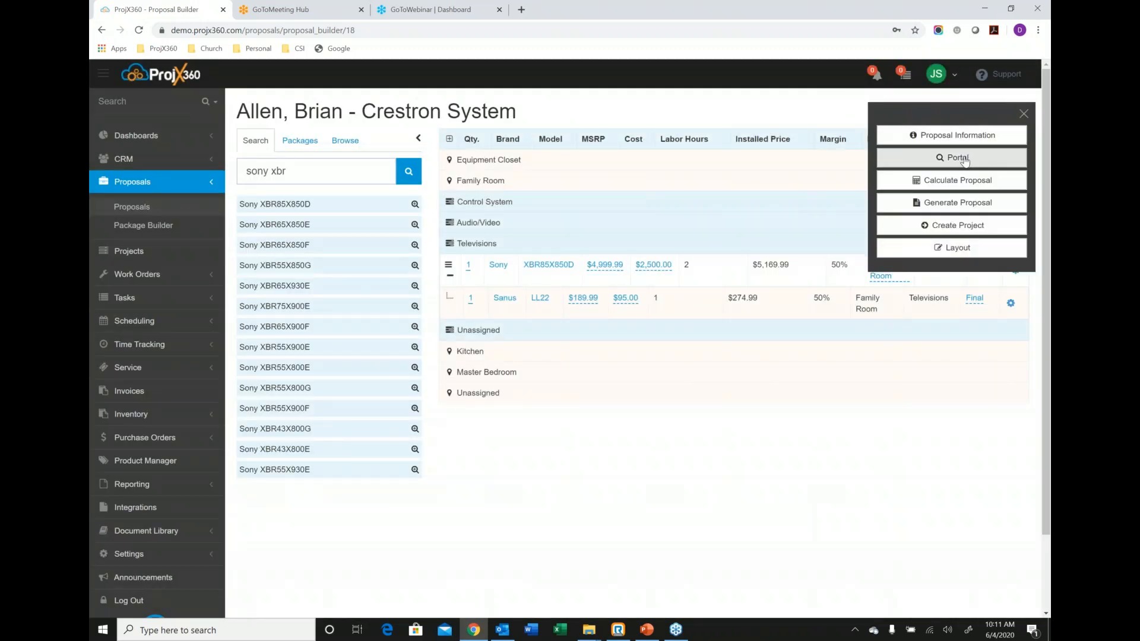
click(962, 160)
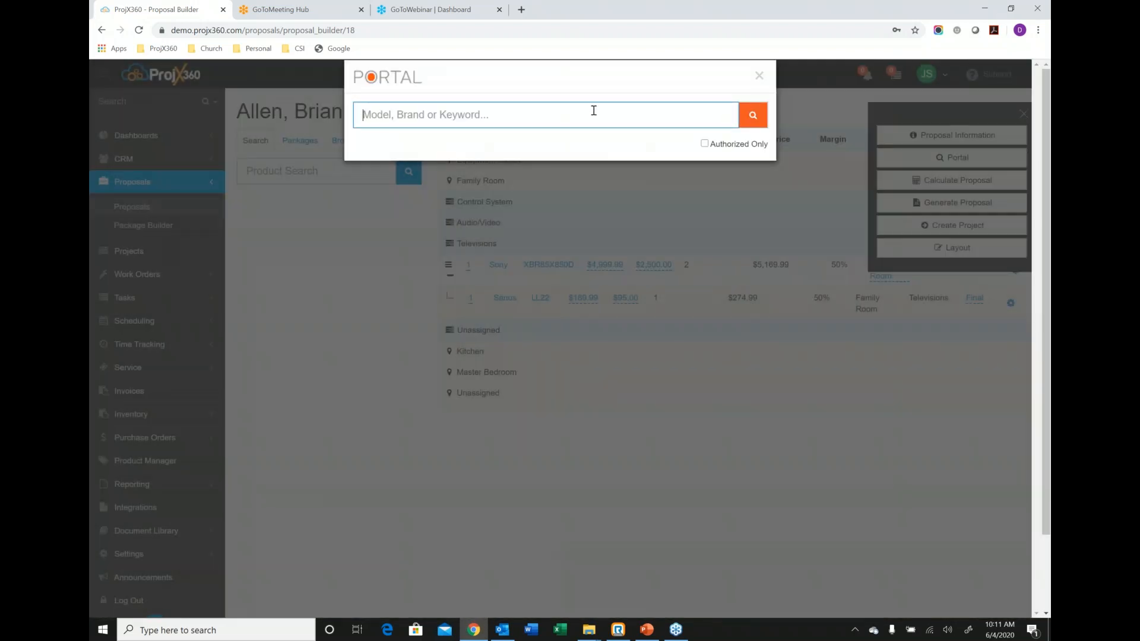
text(cr)
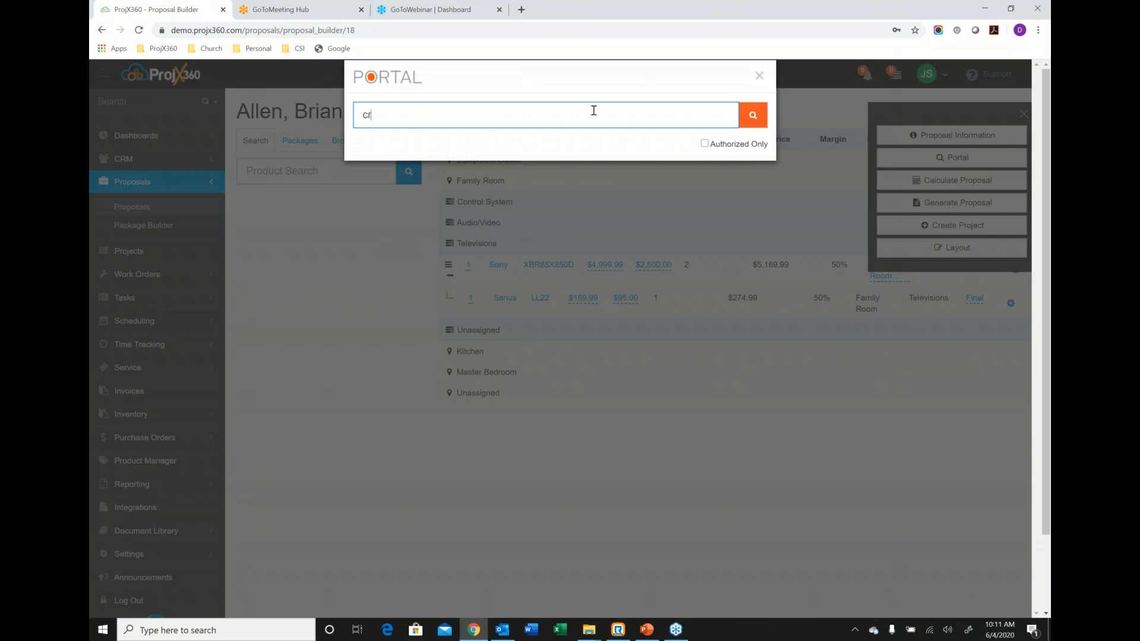
text(estron dm)
key(Return)
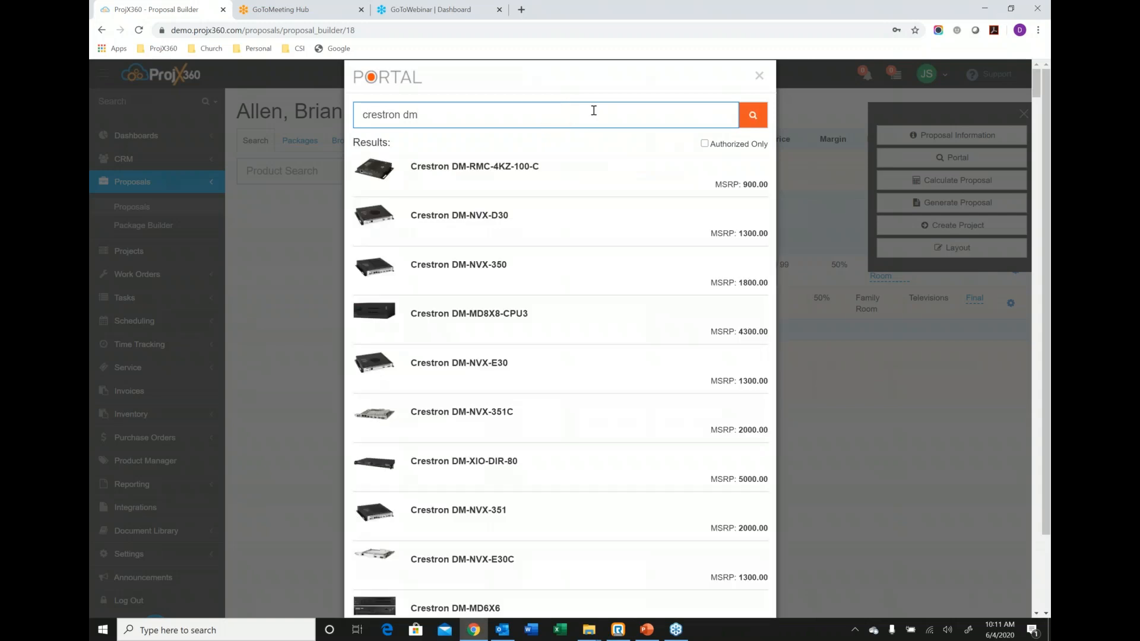
Add the Crestron DM-NVX-351C from the Portal results to the queue and return to the proposal builder.
click(486, 423)
scroll(452, 386, down, 3)
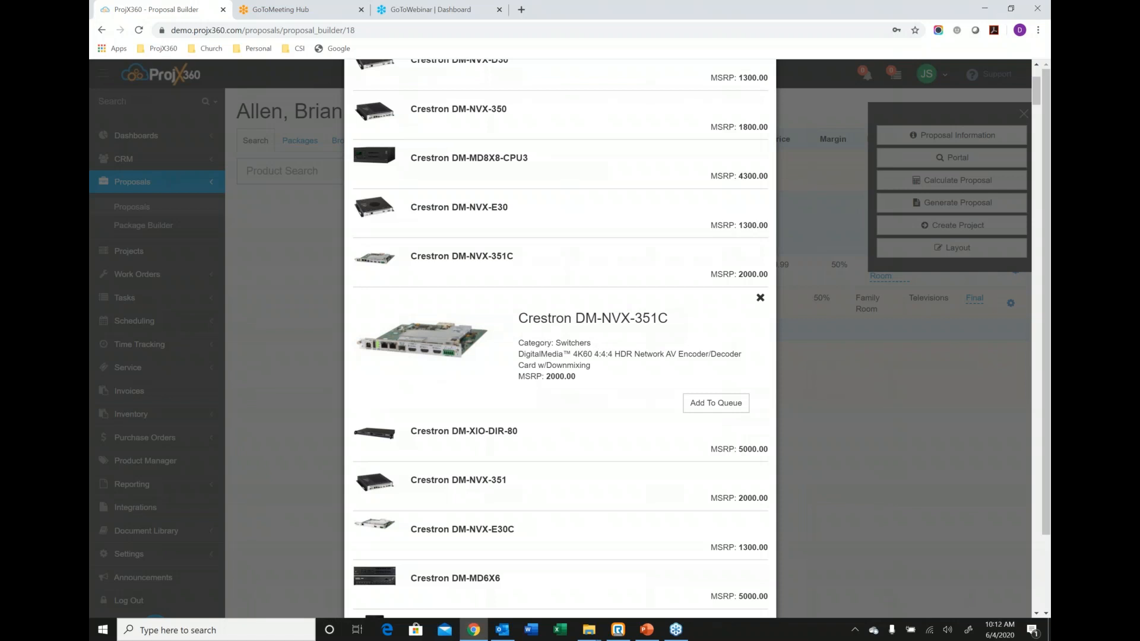
click(693, 405)
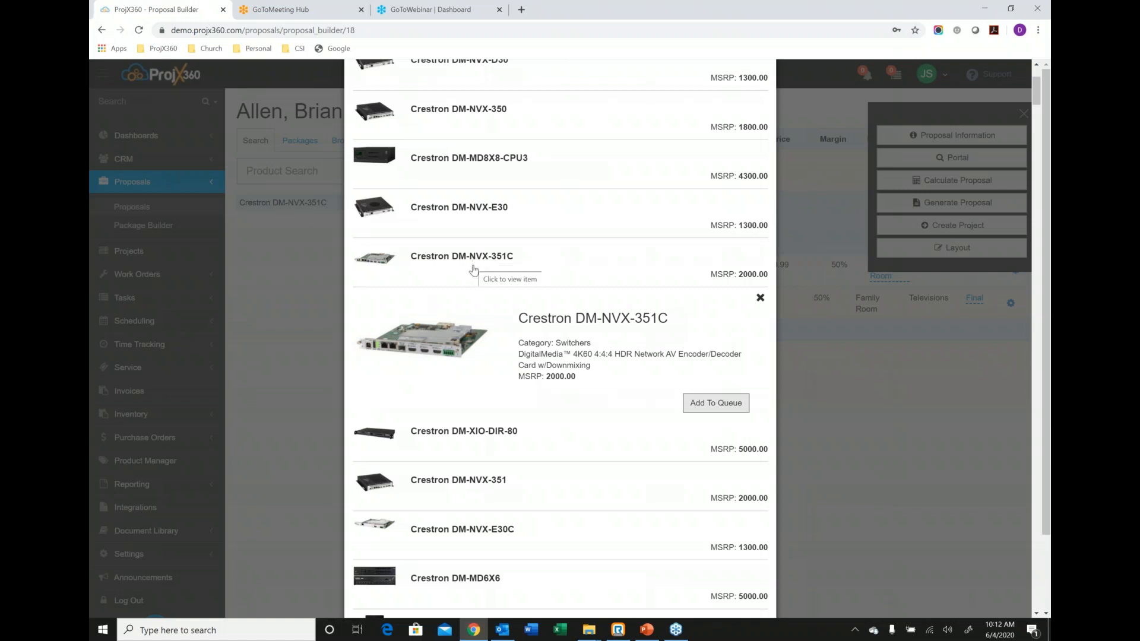
scroll(475, 265, up, 2)
scroll(475, 265, up, 1)
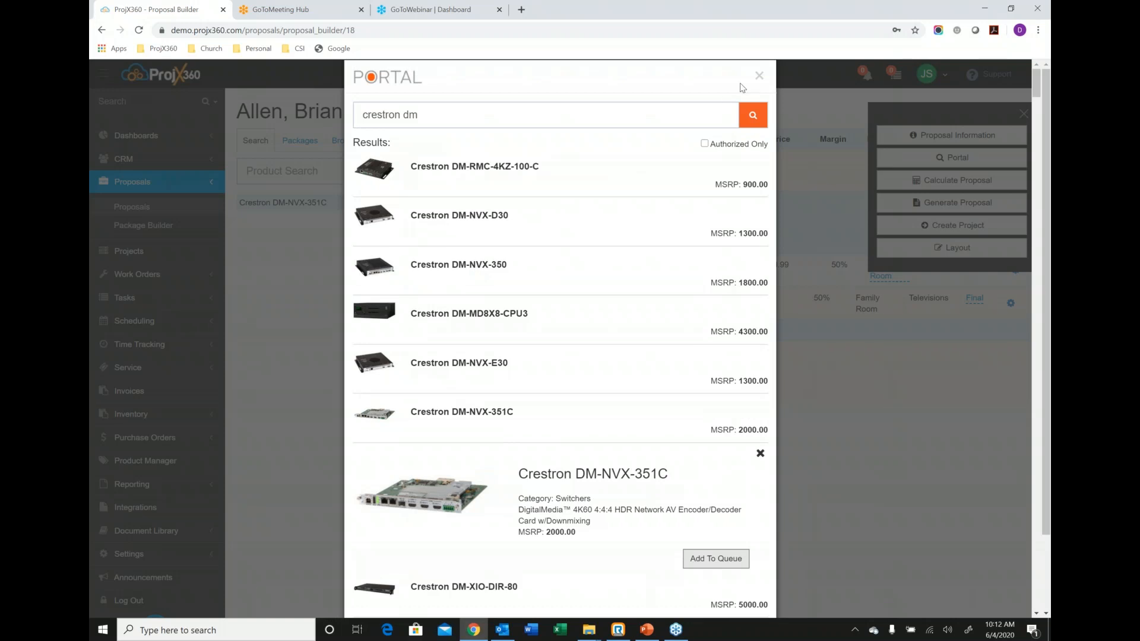
click(758, 77)
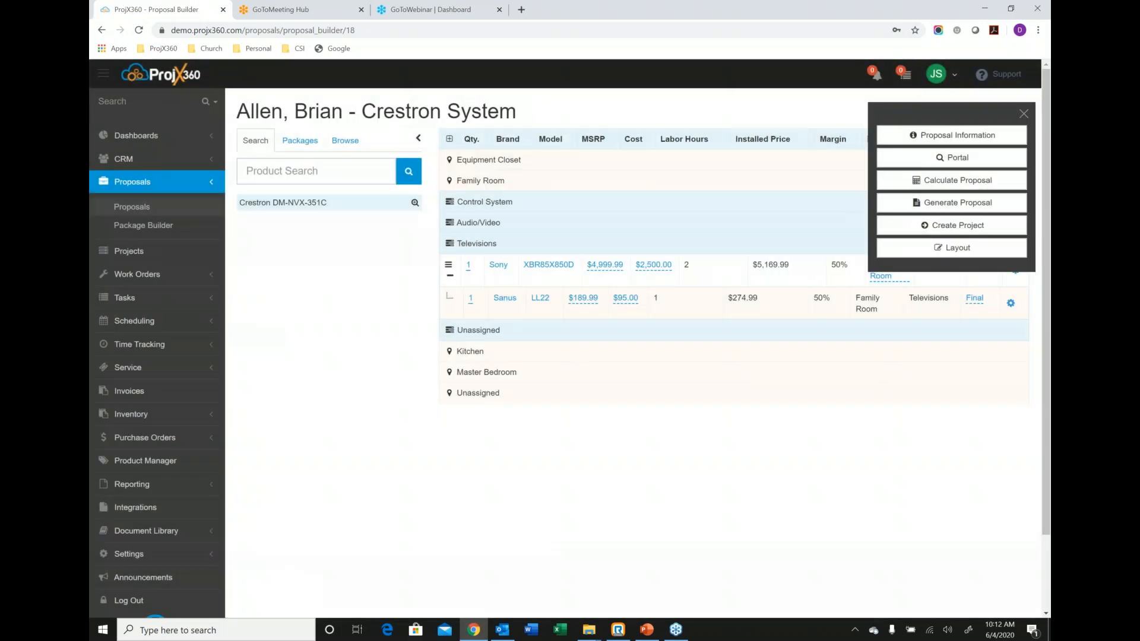
click(1023, 116)
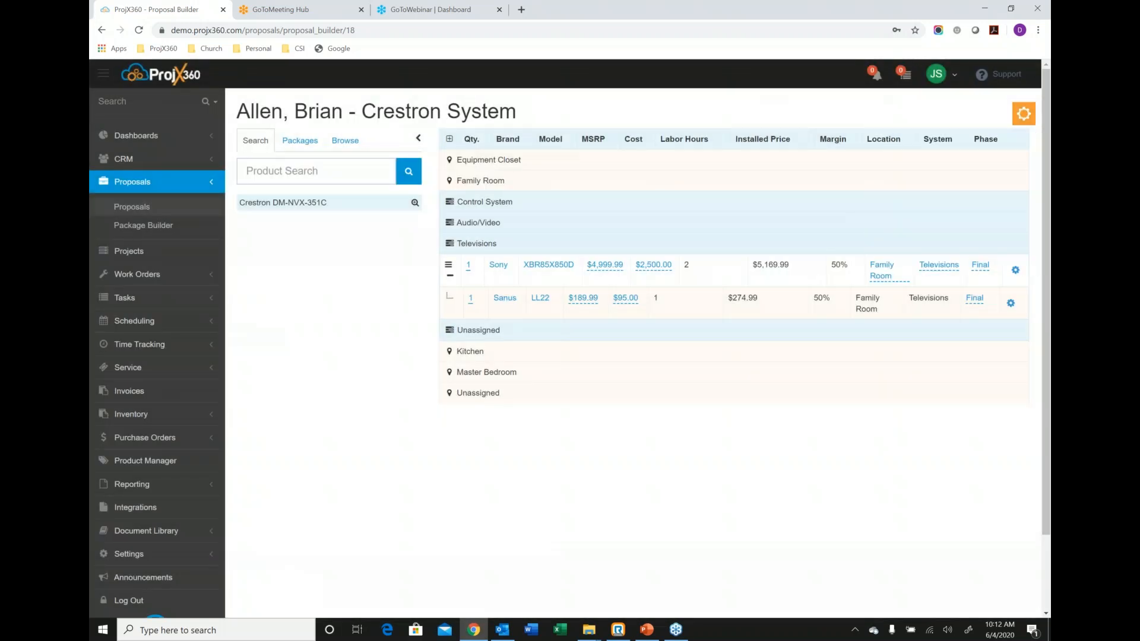
Add the queued Crestron DM-NVX-351C to the Equipment Closet's Control System.
click(564, 182)
click(504, 160)
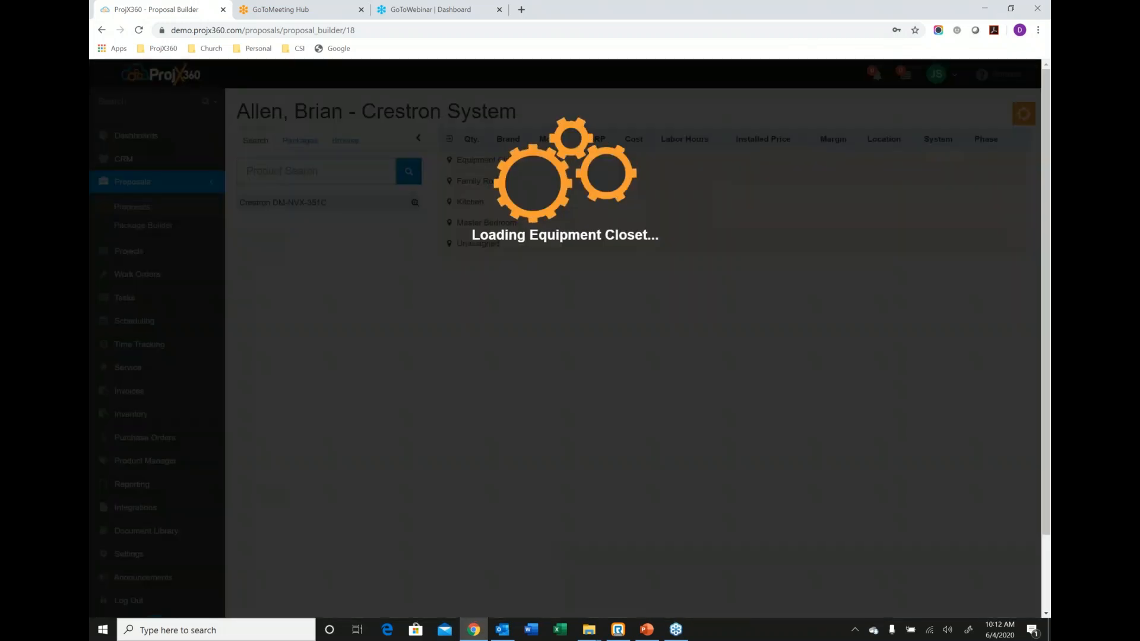
drag(297, 203, 502, 186)
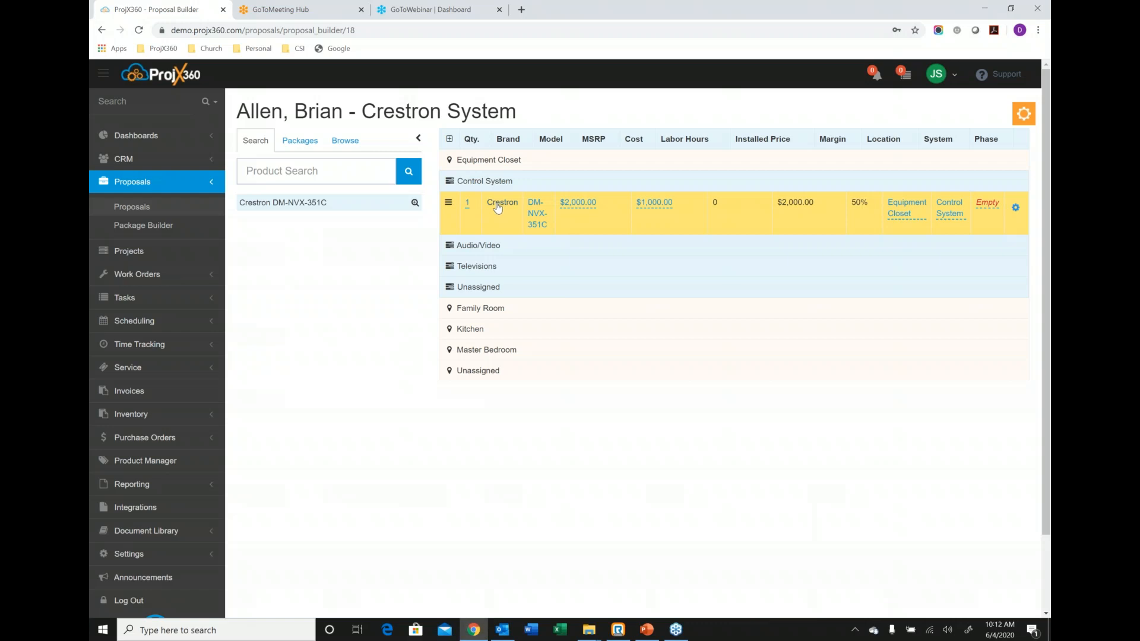
Assign the Crestron DM-NVX-351C's labor to the Final phase with 1 labor hour.
click(497, 207)
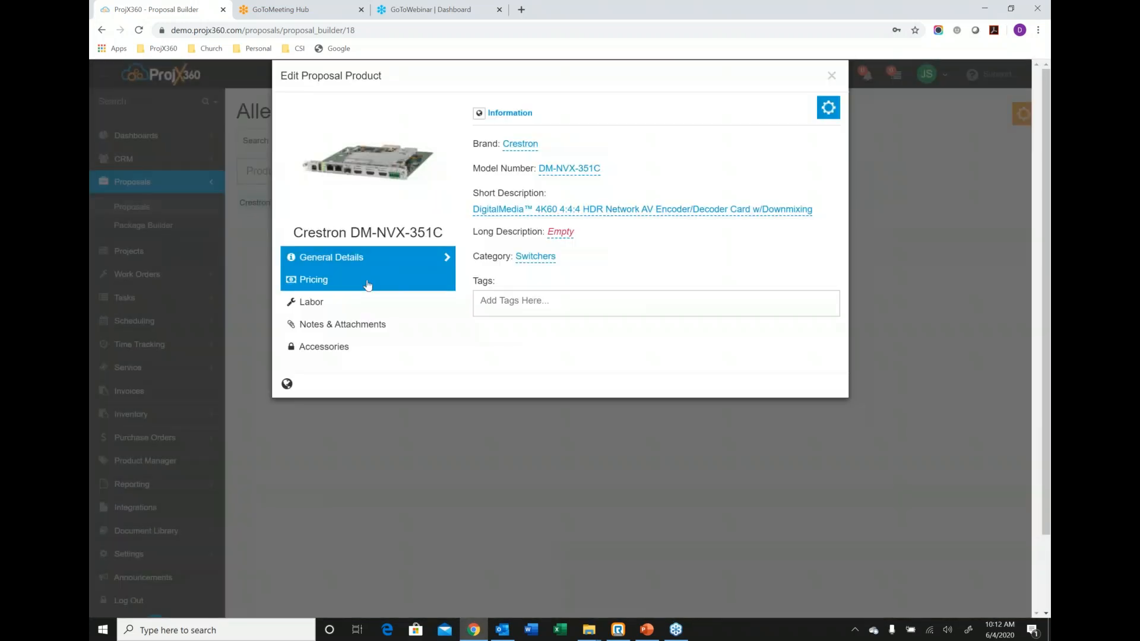
click(359, 302)
click(487, 202)
click(453, 239)
click(454, 278)
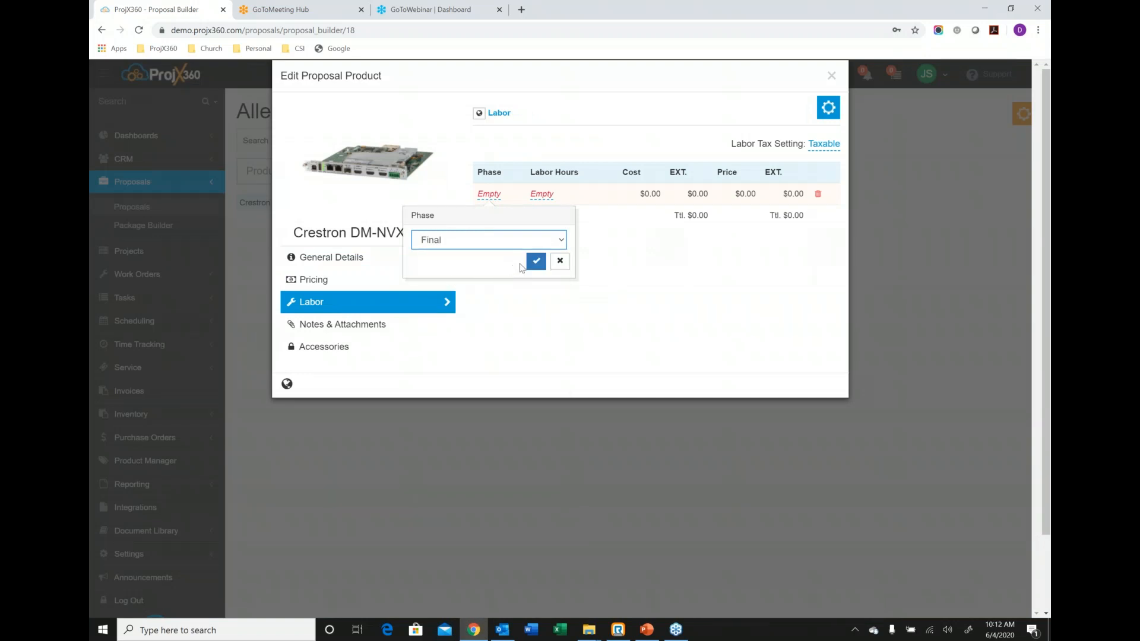
click(536, 261)
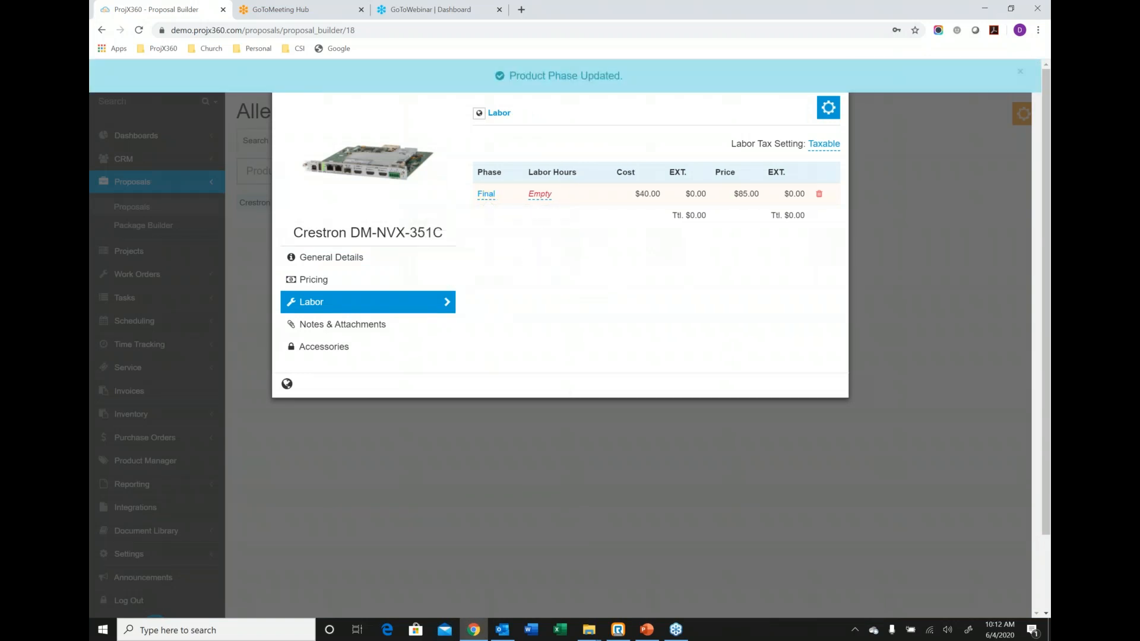
click(540, 195)
text(1)
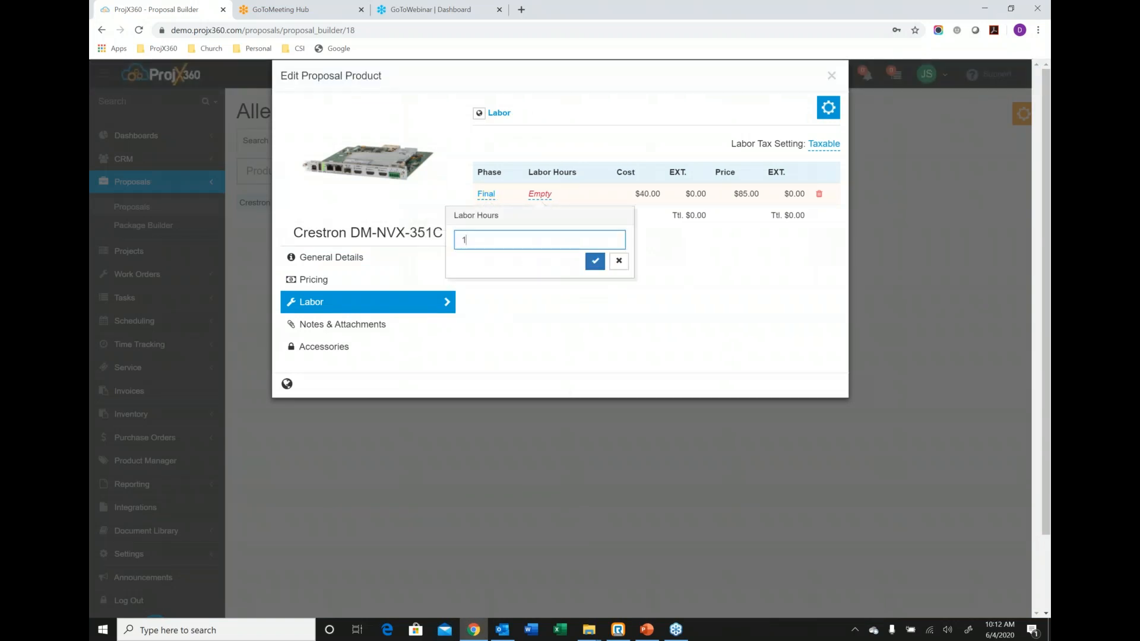
click(594, 261)
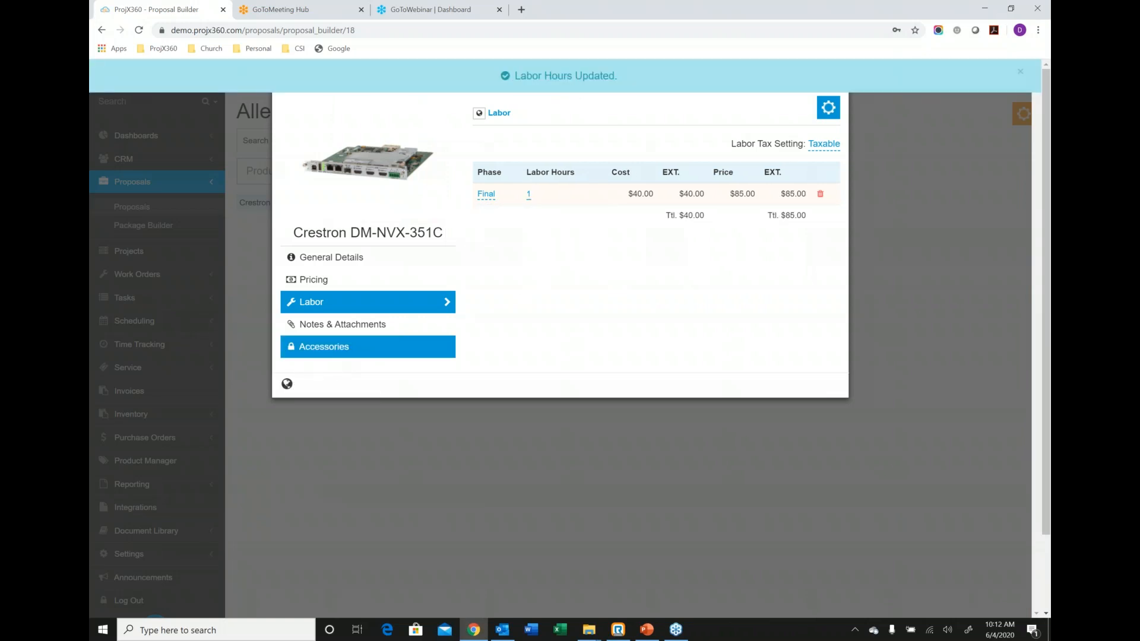
click(831, 75)
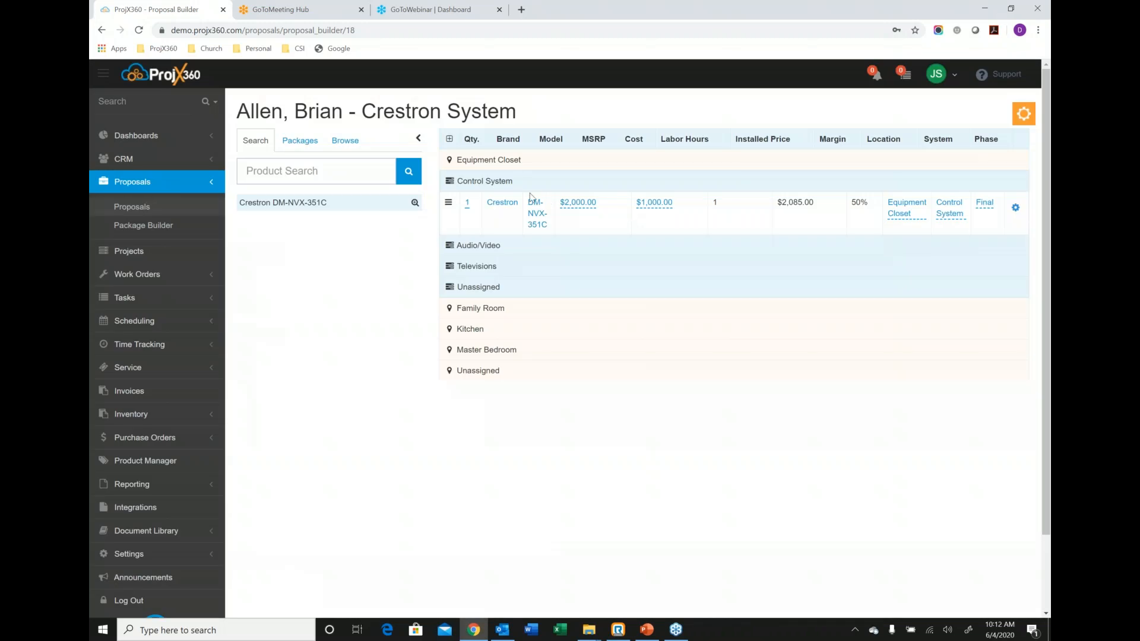
Add the Basic 5.1 Surround System package to the Family Room's Audio/Video system and move its Leon Speakers HzUMB directly below the Hz33UX.
click(482, 166)
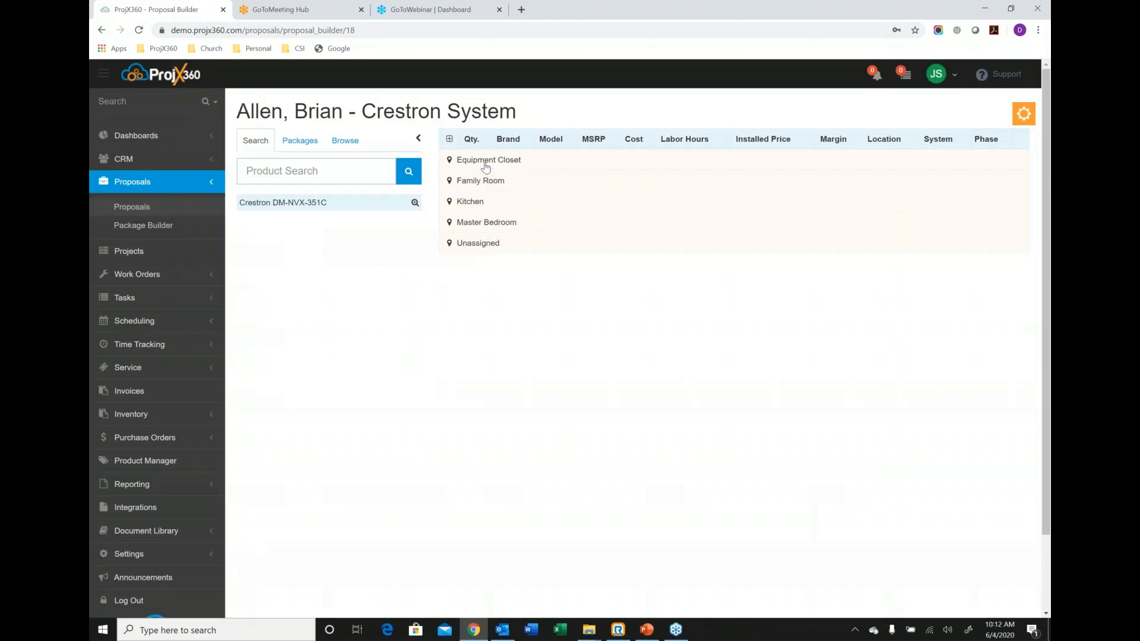
click(300, 141)
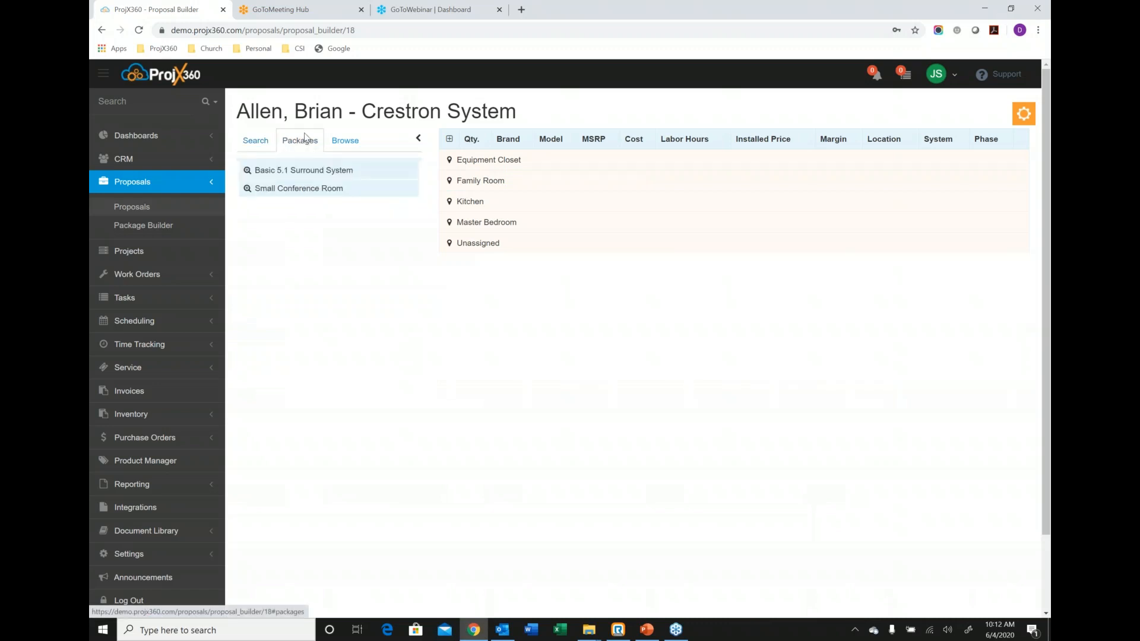
click(503, 186)
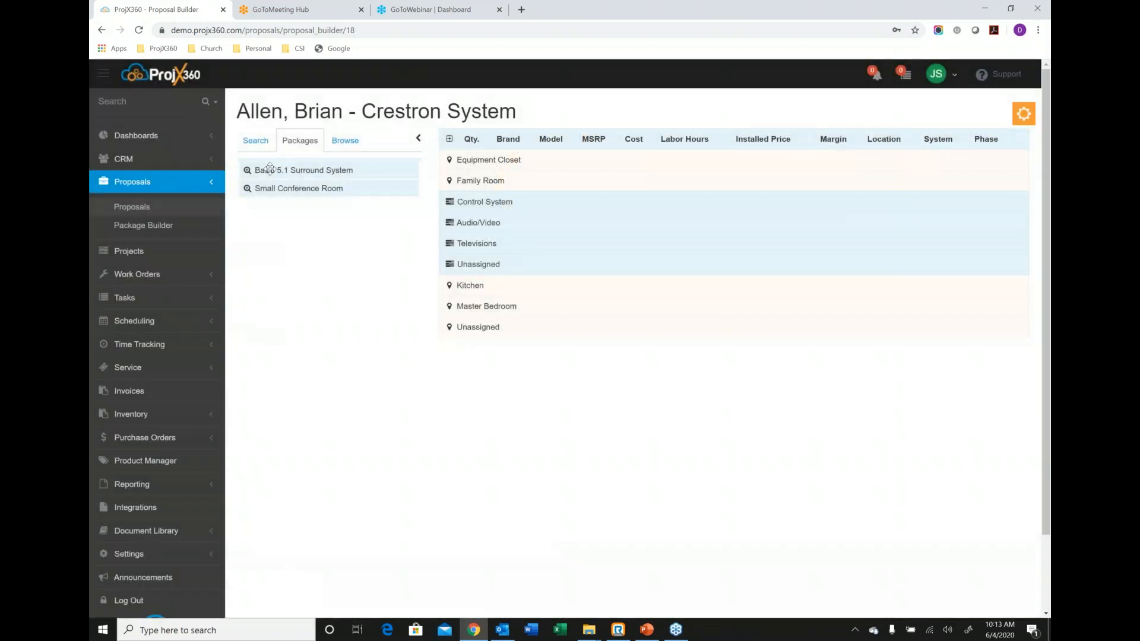
drag(289, 171, 490, 226)
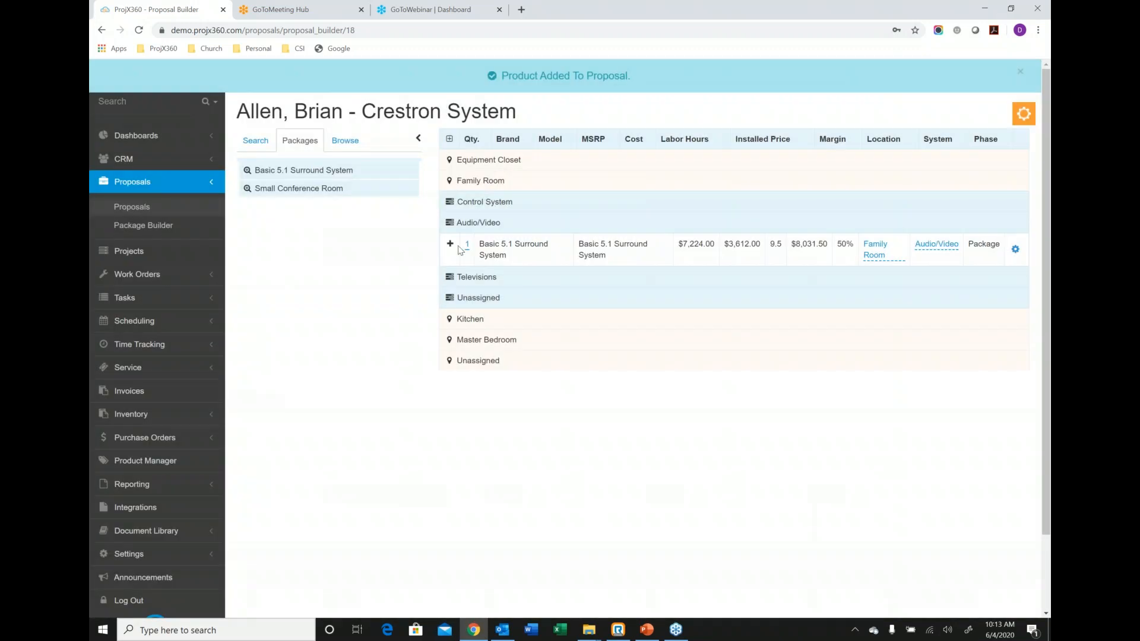
click(451, 244)
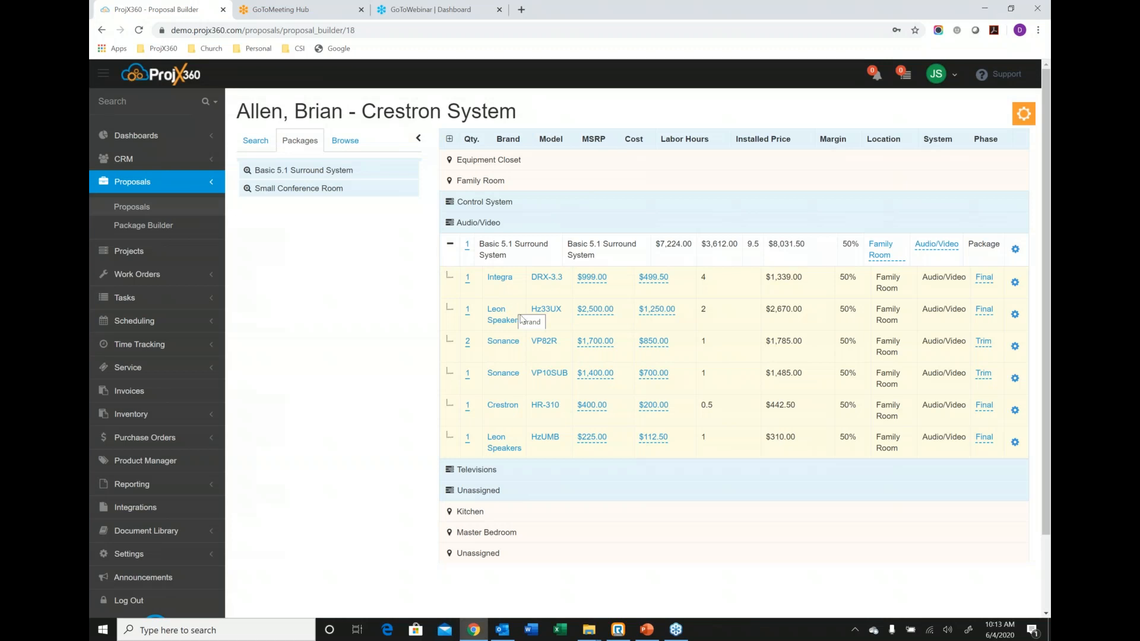
drag(551, 448, 537, 336)
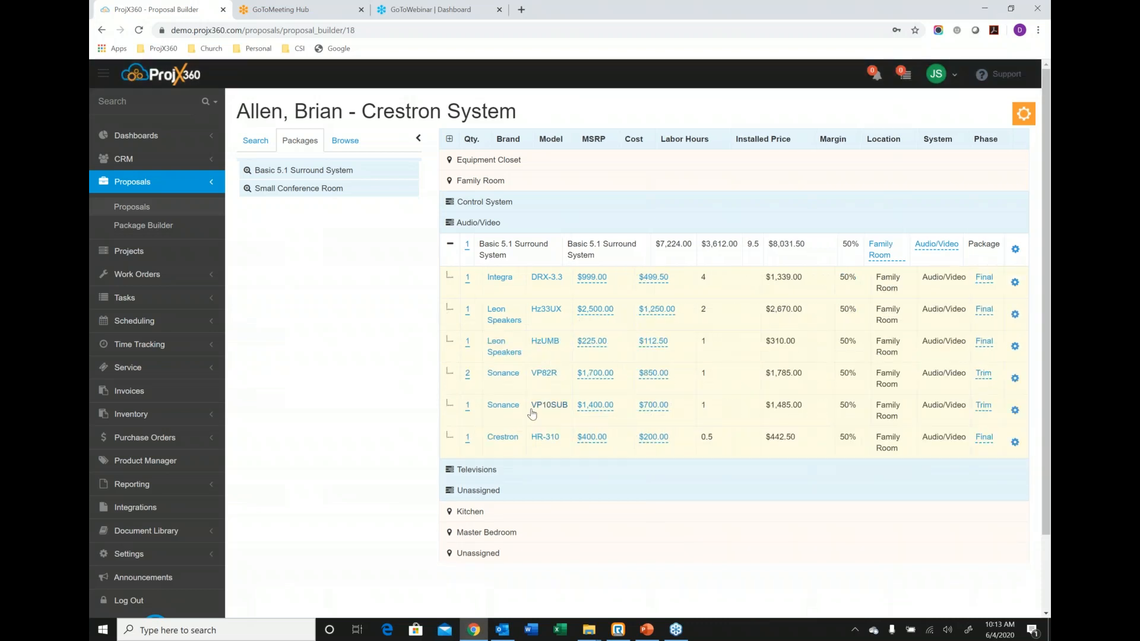
Clone the Sonance VP82R into the Audio/Video system of the Kitchen and Master Bedroom, then collapse the Family Room.
click(1014, 444)
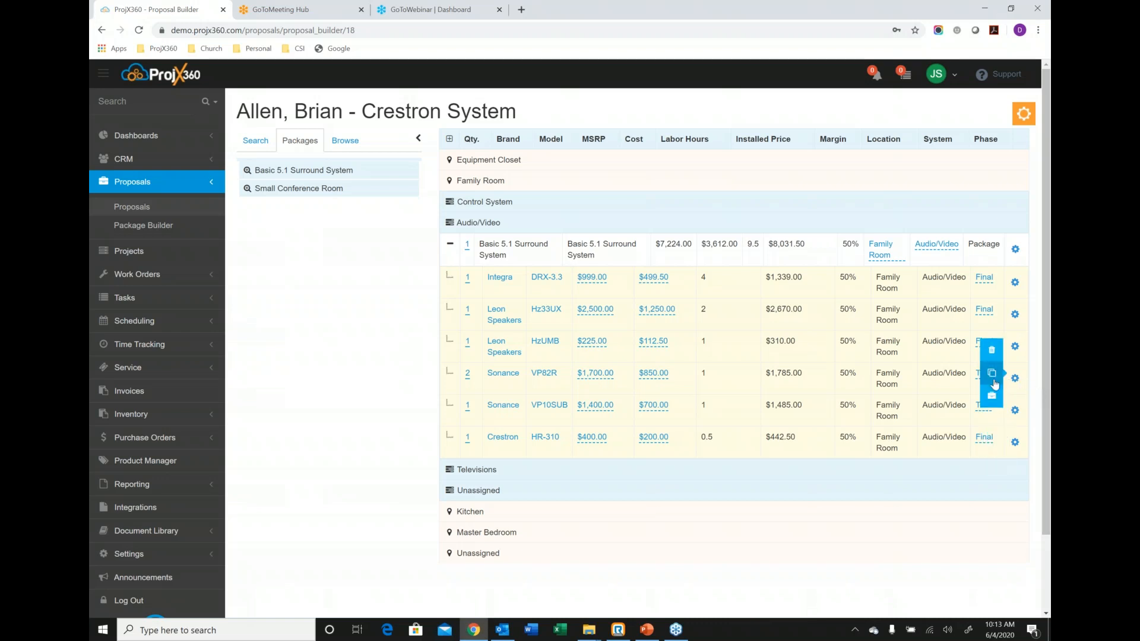
click(989, 375)
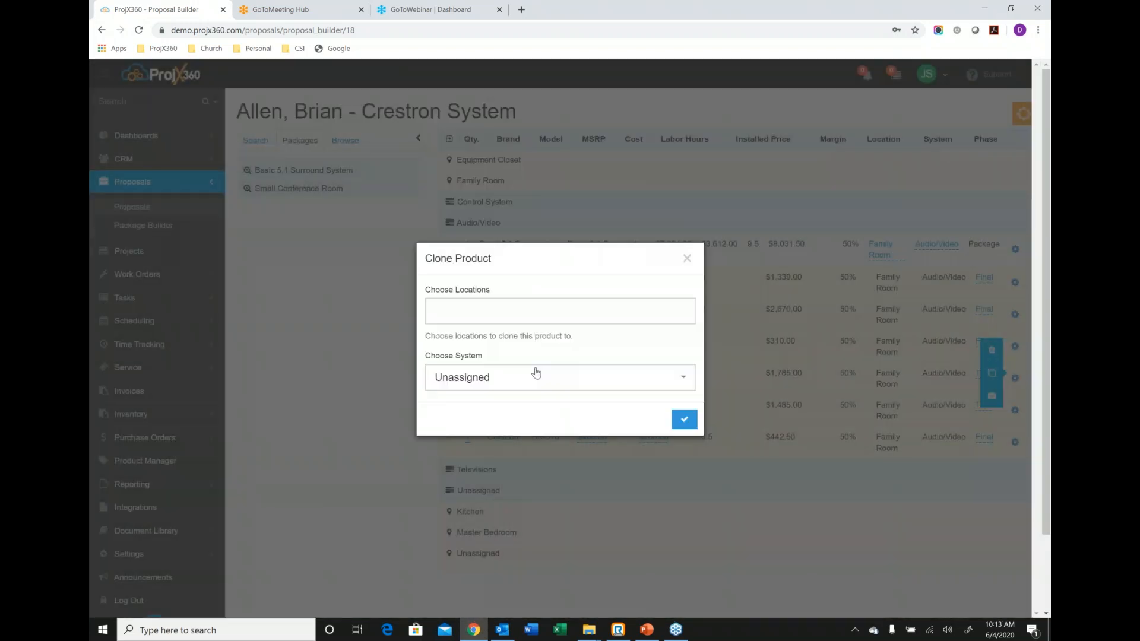
click(535, 378)
click(471, 431)
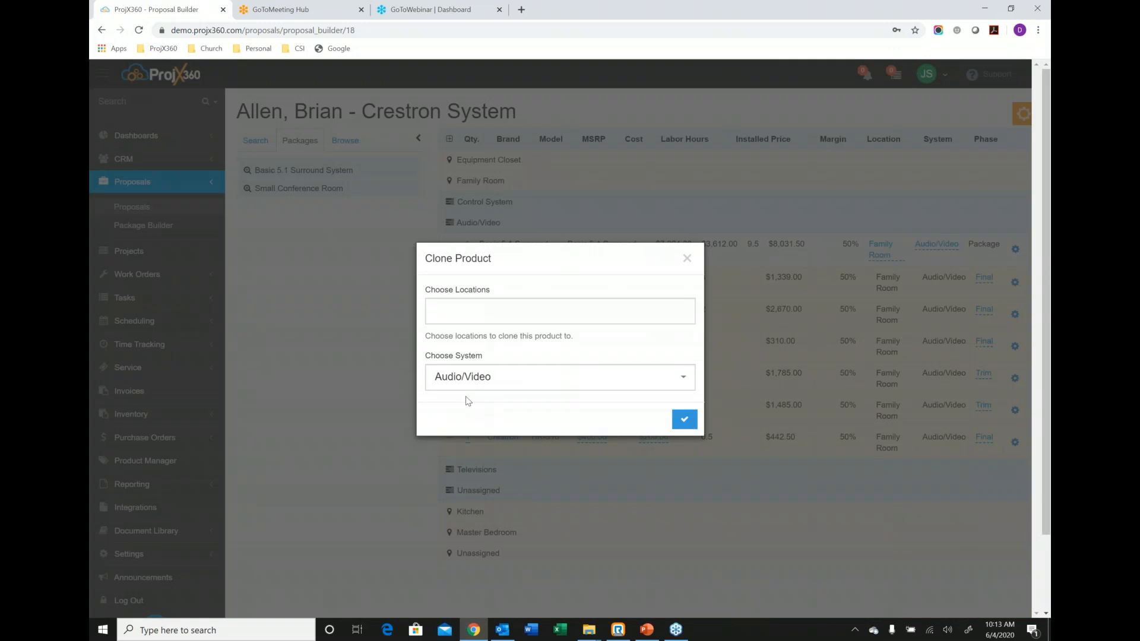
click(472, 309)
click(459, 363)
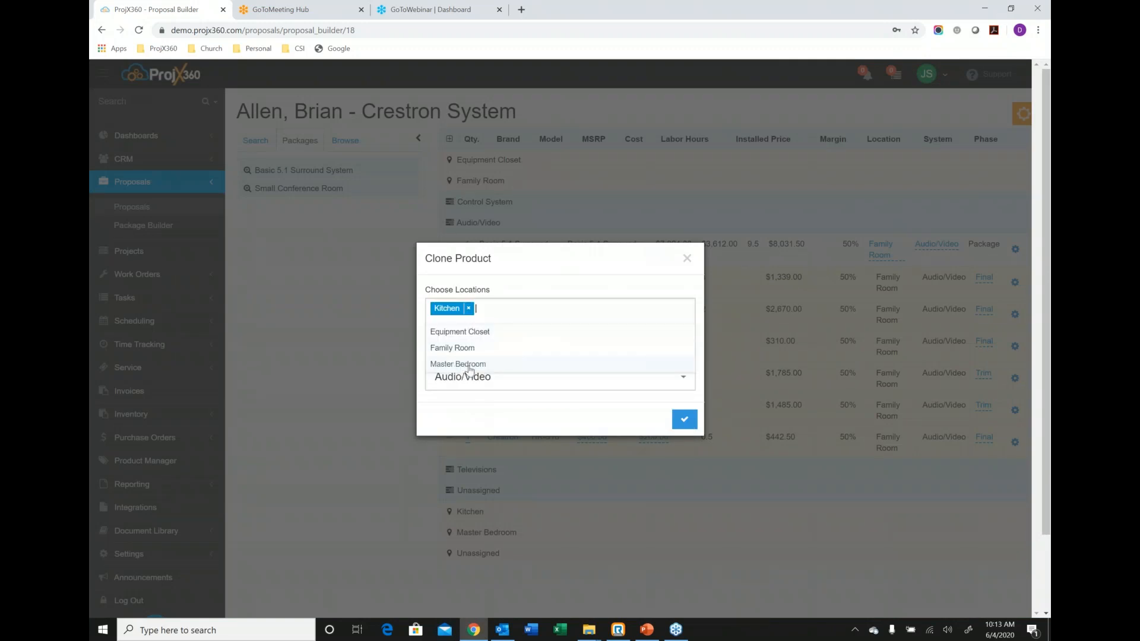
click(468, 366)
click(560, 276)
click(686, 421)
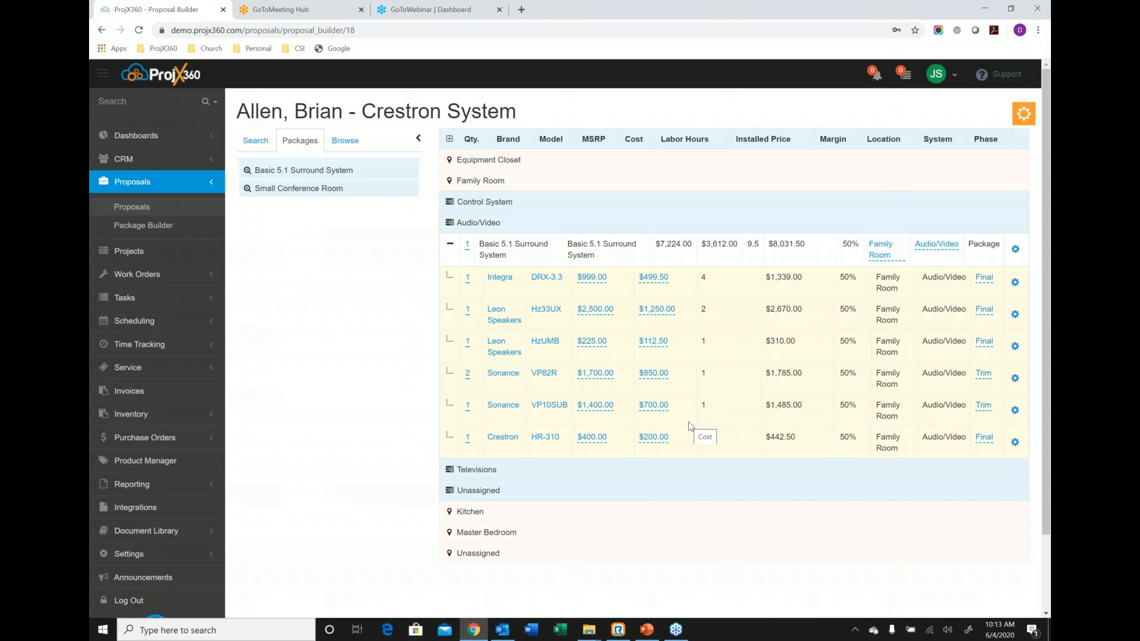
click(513, 187)
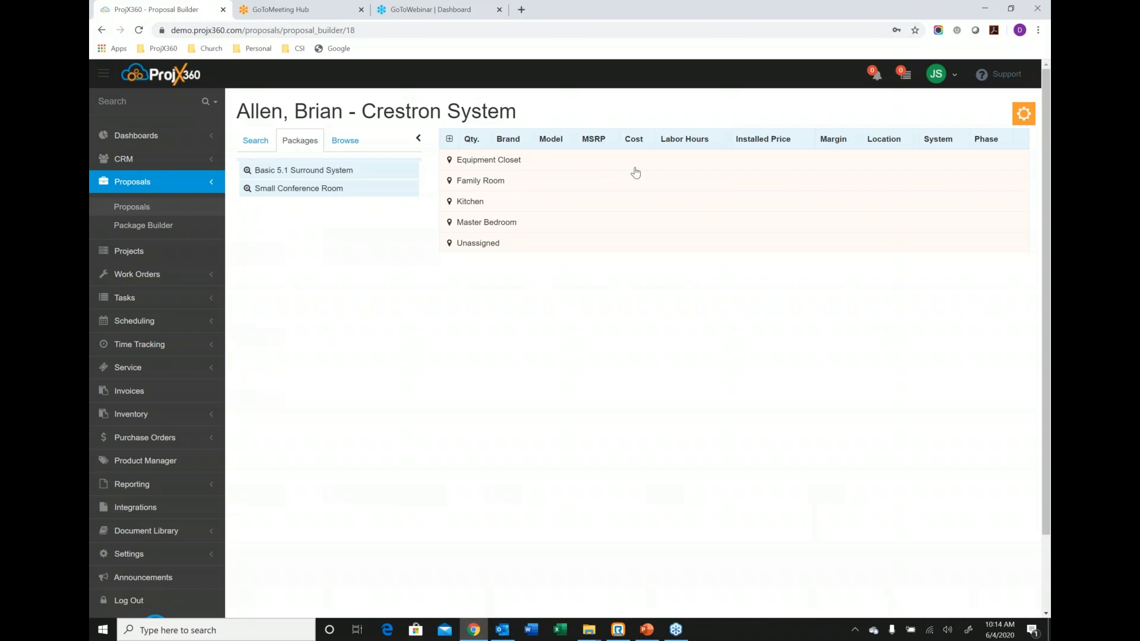
Start generating the proposal document and set its document type to Location.
click(1023, 114)
click(924, 206)
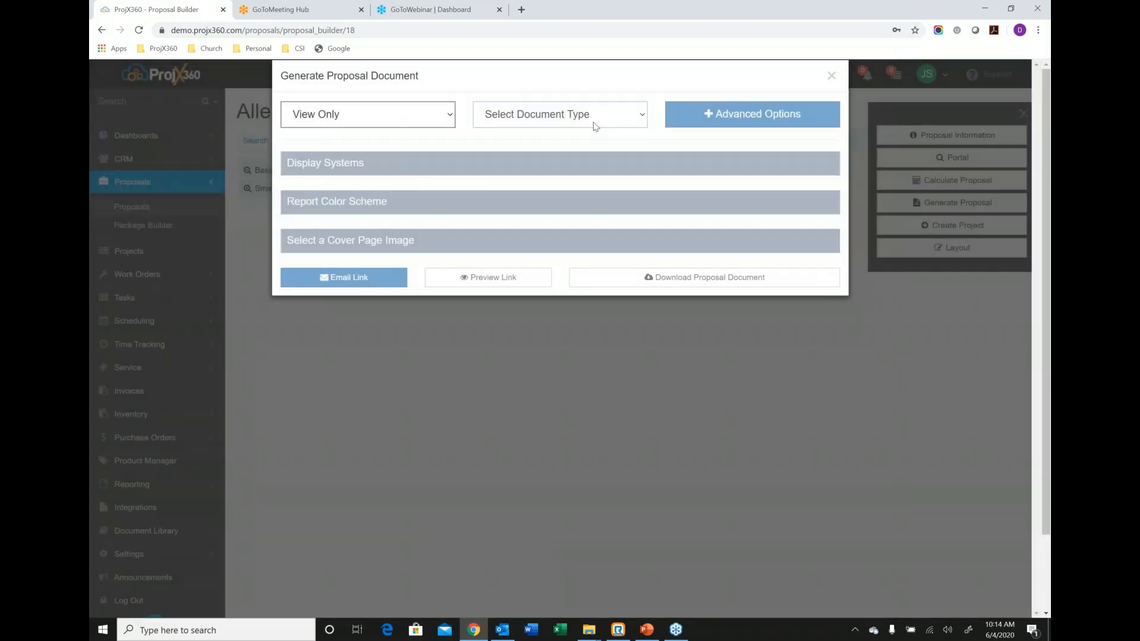
click(595, 123)
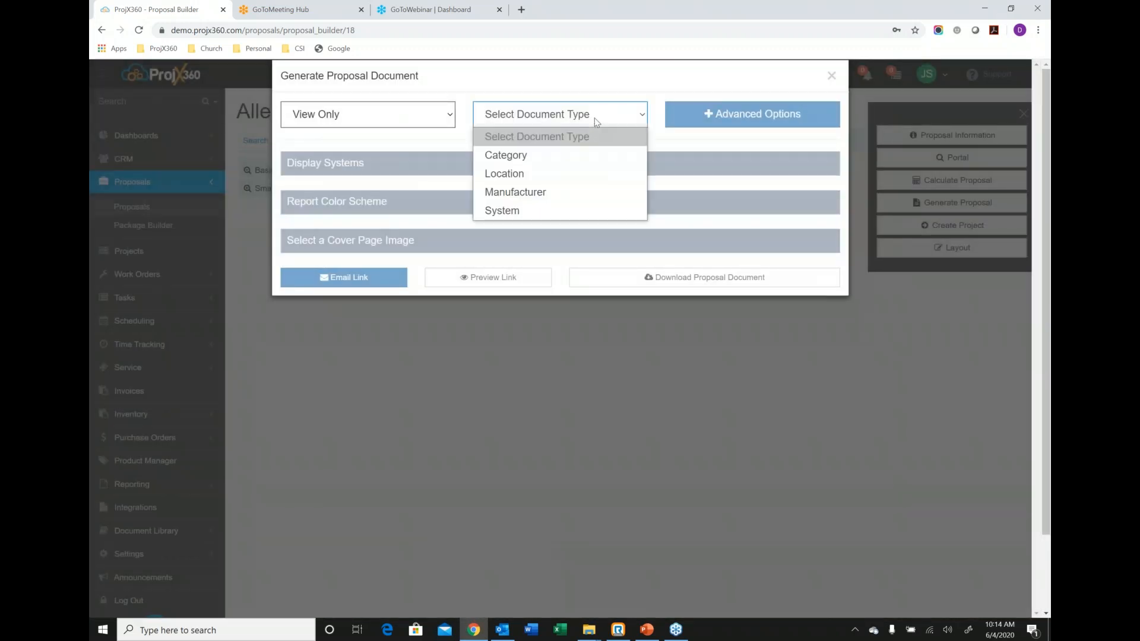
click(531, 174)
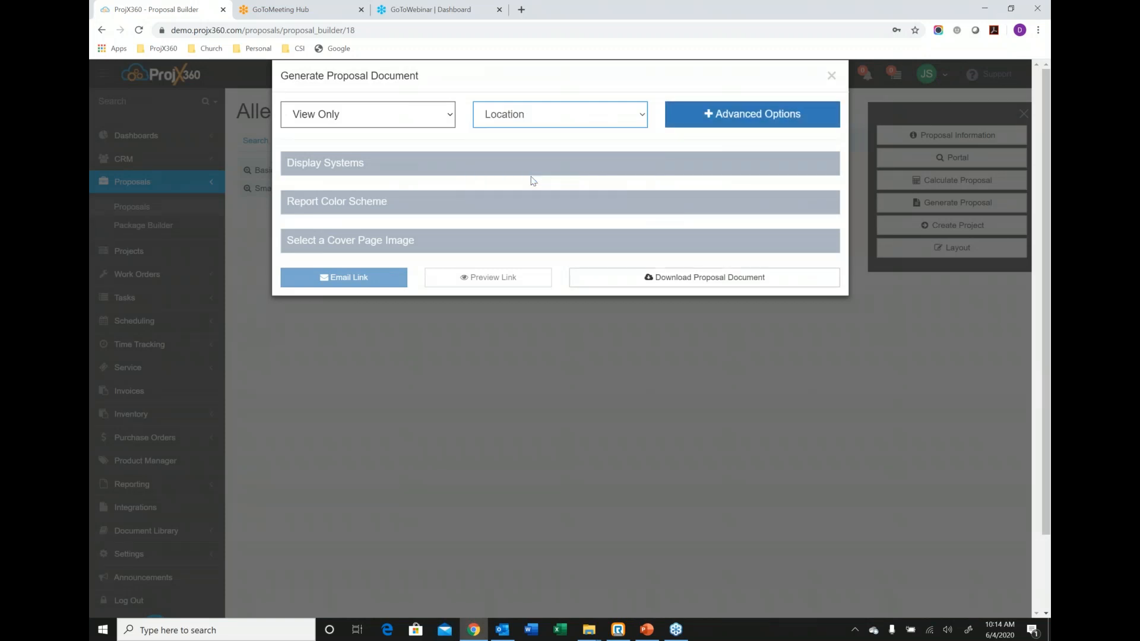
Turn off labor hours for labor items in this report only and show which systems the document displays.
click(737, 114)
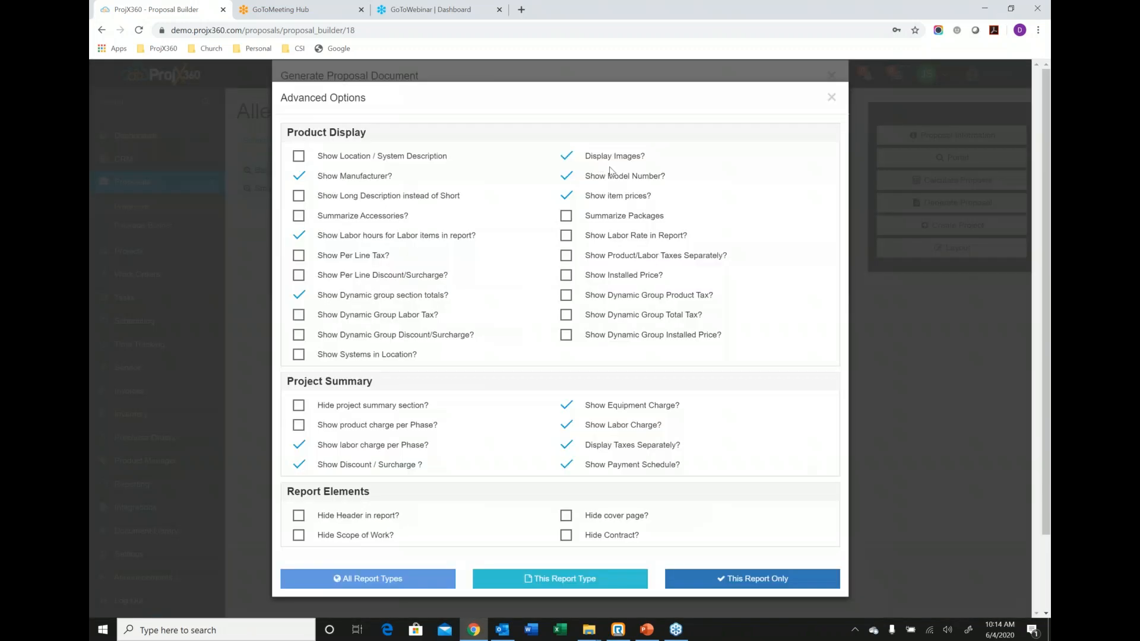
click(299, 237)
click(748, 587)
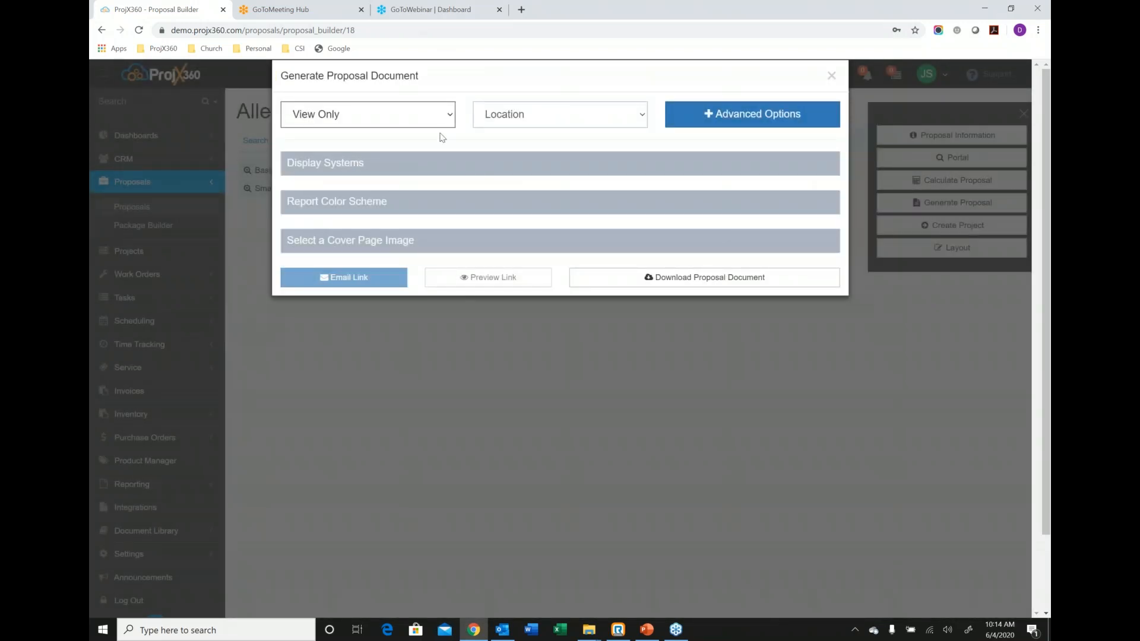
click(474, 170)
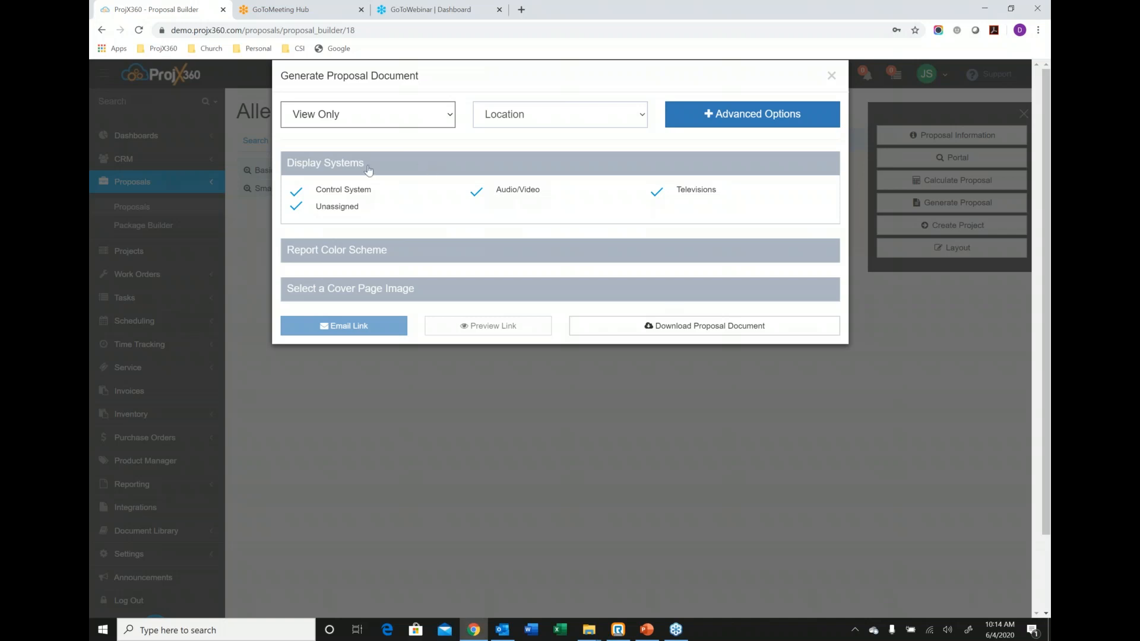
Exclude the Audio/Video and Televisions systems from the document, include both again, and collapse the system display options.
click(477, 193)
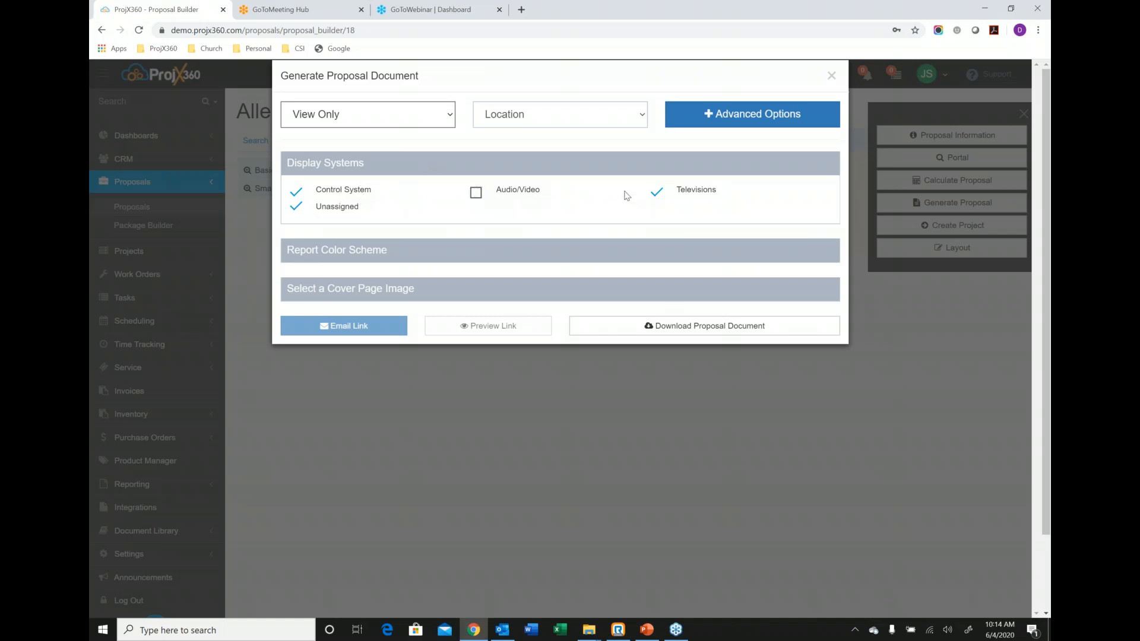
click(657, 194)
click(657, 195)
click(477, 193)
click(490, 173)
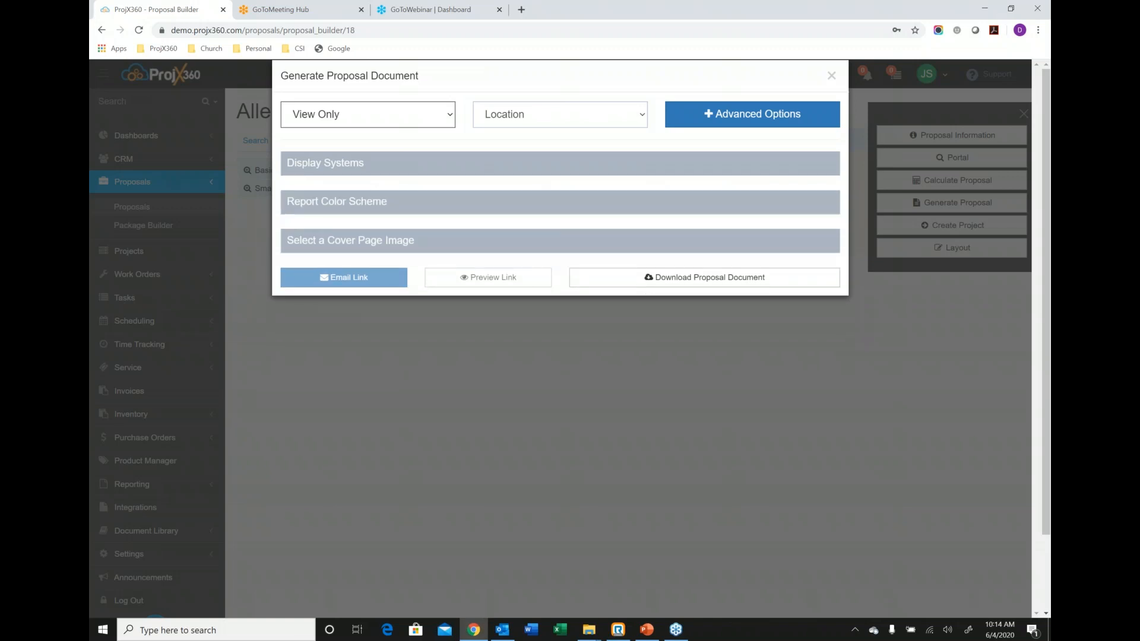
Review the report color scheme and choose the city skyline picture as the proposal's cover page image.
click(496, 200)
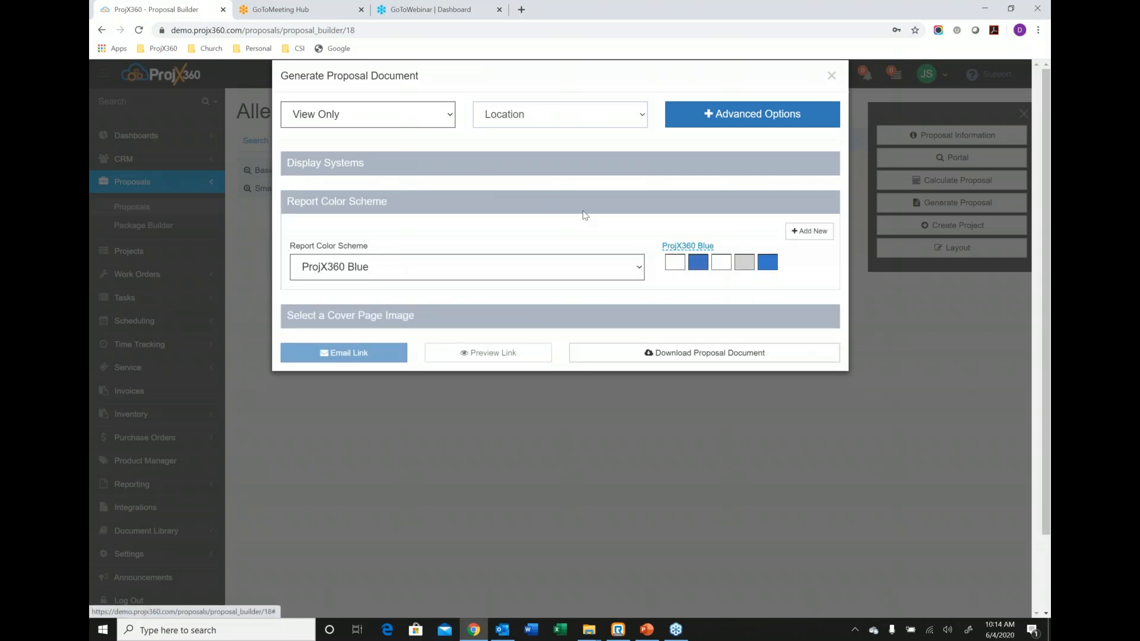
click(532, 206)
click(525, 239)
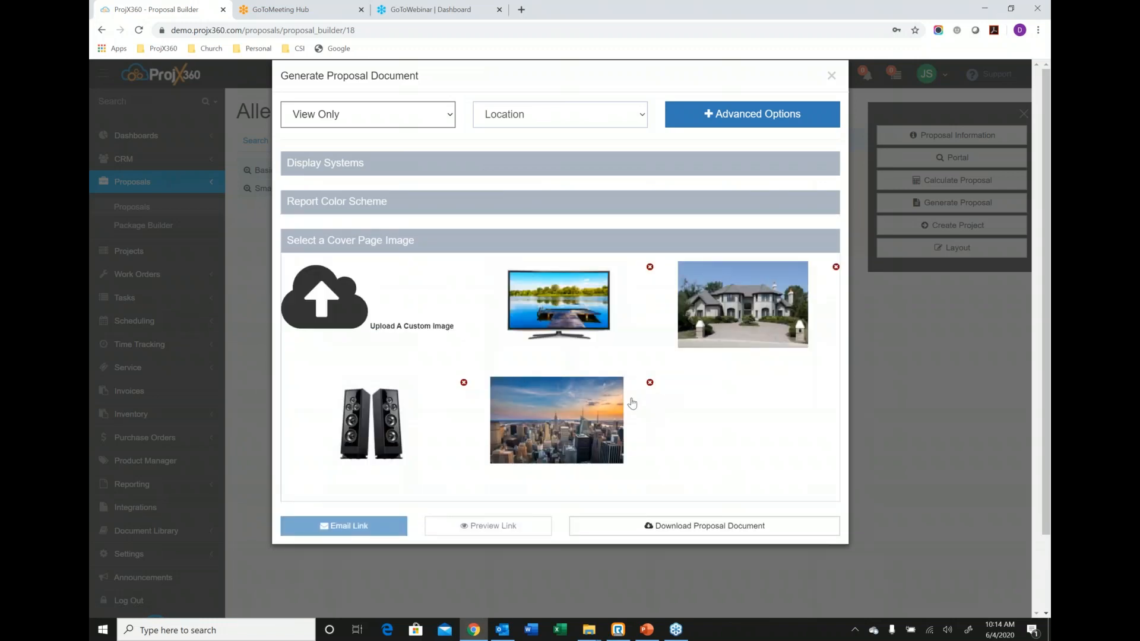
click(608, 426)
click(543, 239)
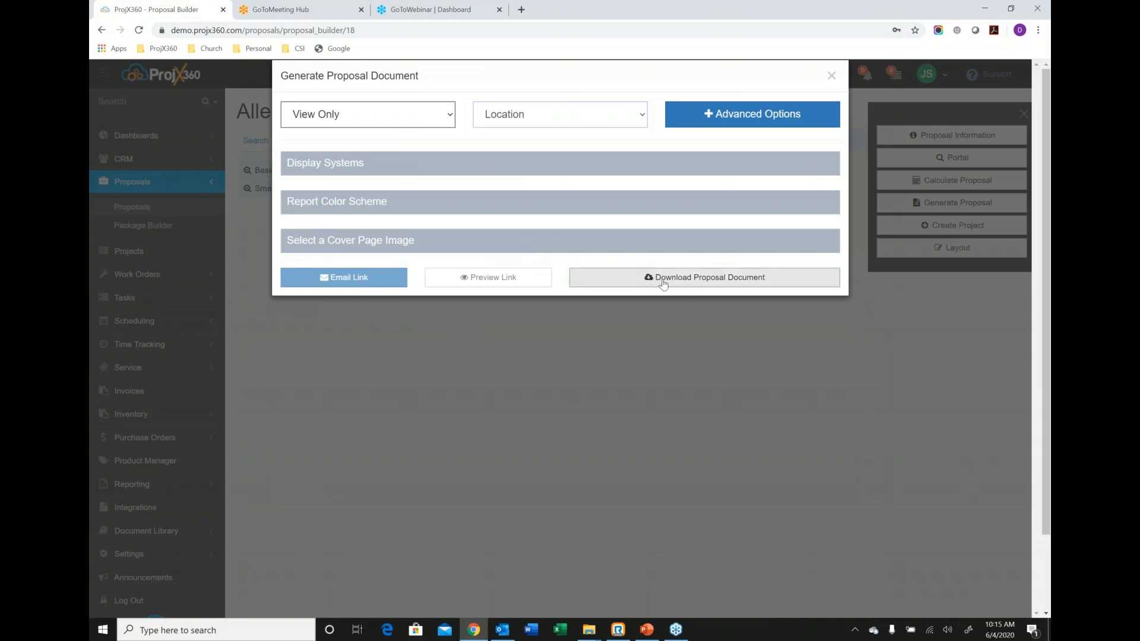
Switch the document from View Only to Generate Revision and preview the client's proposal link.
click(418, 122)
click(356, 155)
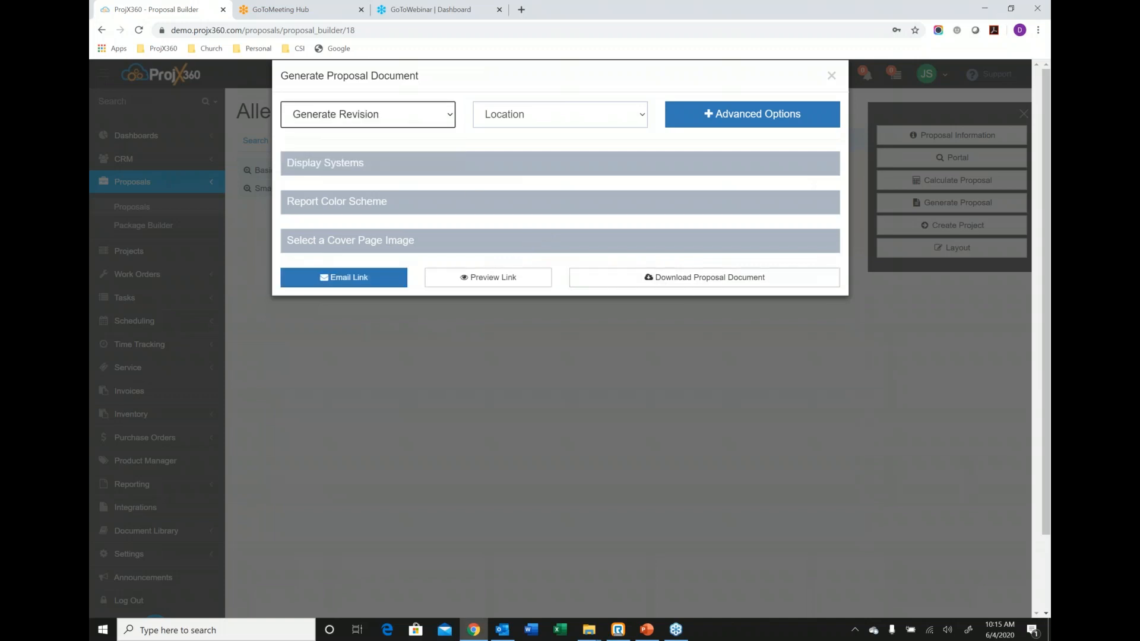
click(471, 279)
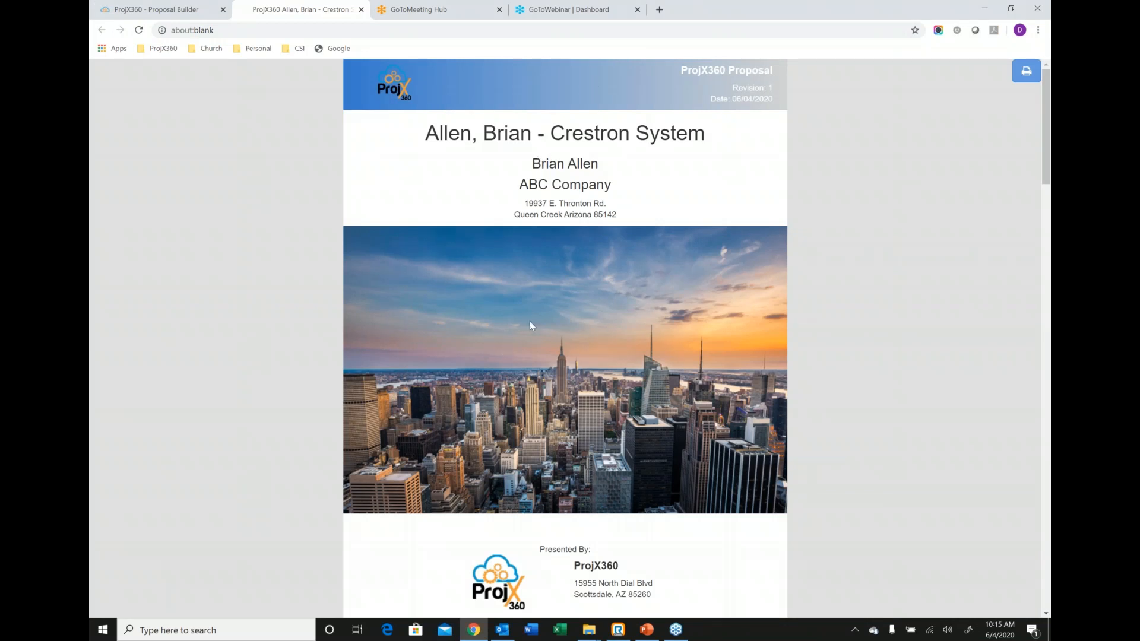
Examine the previewed proposal from its cover and Scope of Work through the rooms, Proposal Summary, Payment Schedule and Contract.
scroll(503, 235, down, 3)
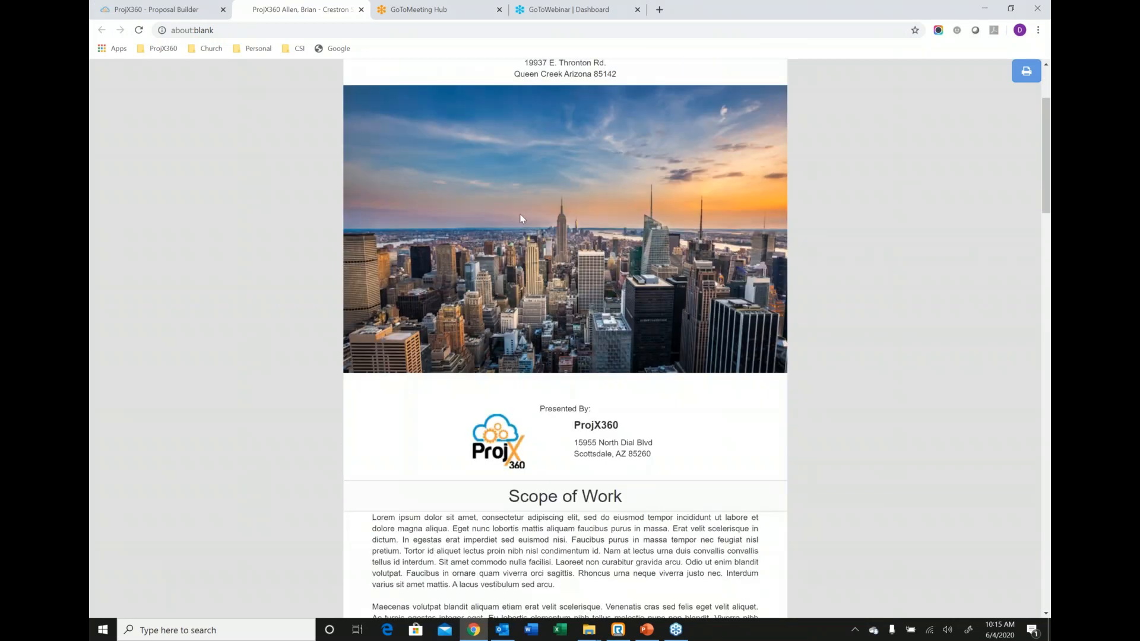
scroll(520, 218, down, 5)
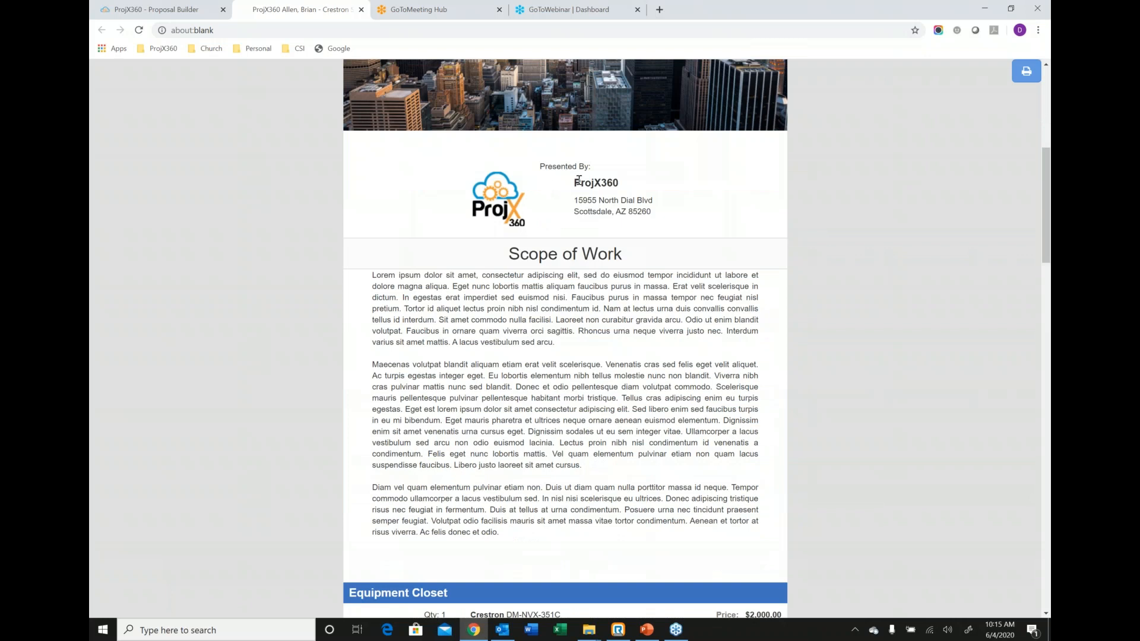
scroll(579, 180, down, 2)
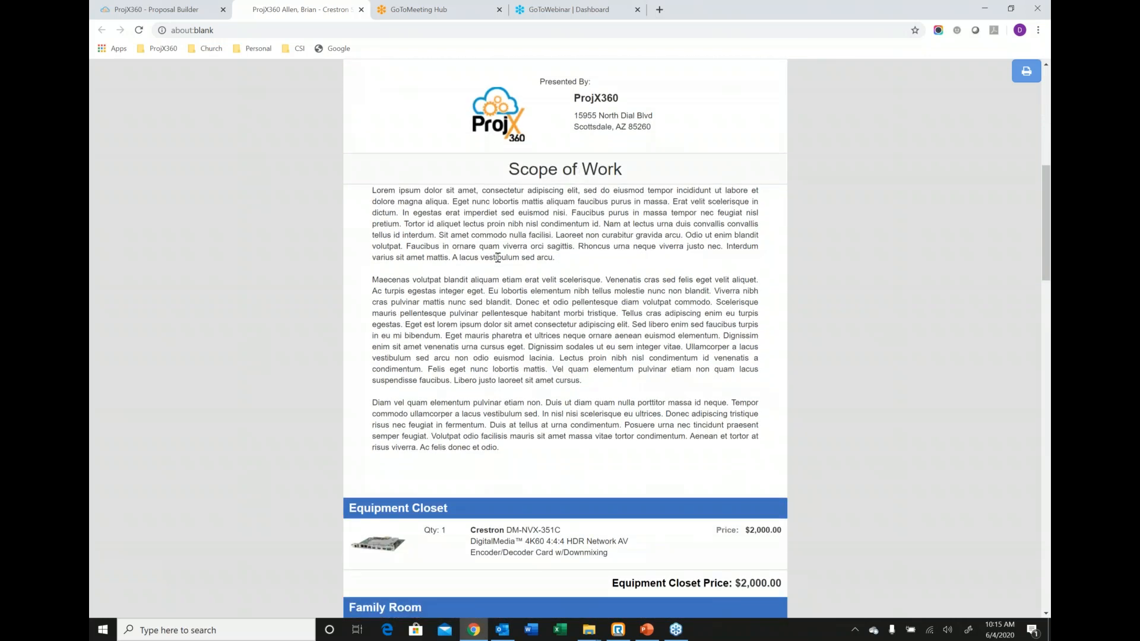
scroll(497, 256, down, 6)
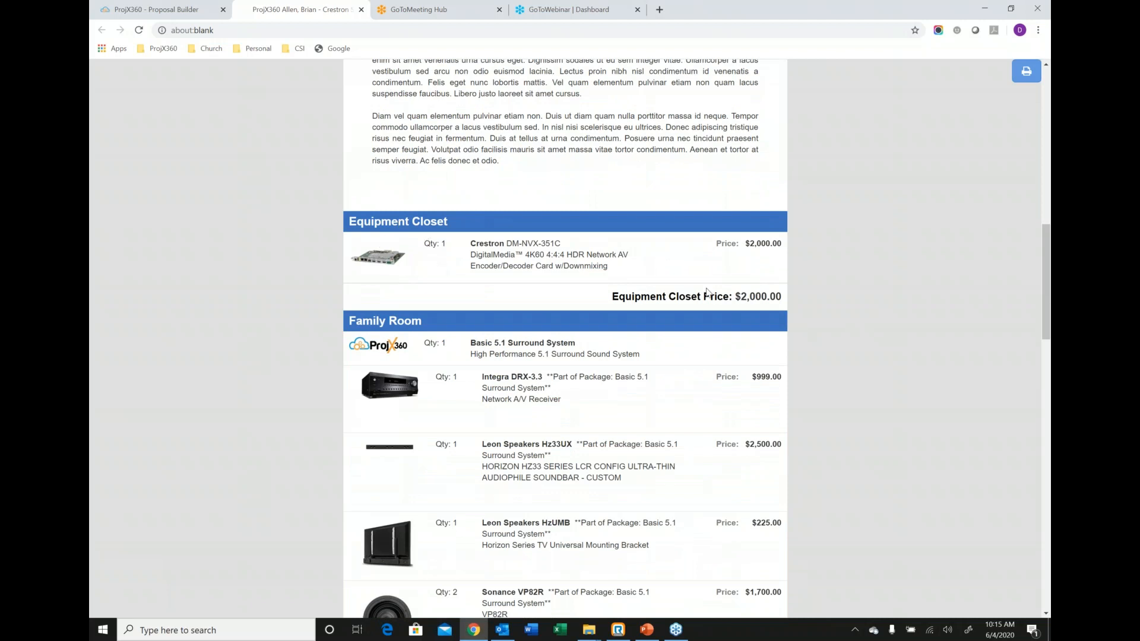
scroll(706, 290, down, 4)
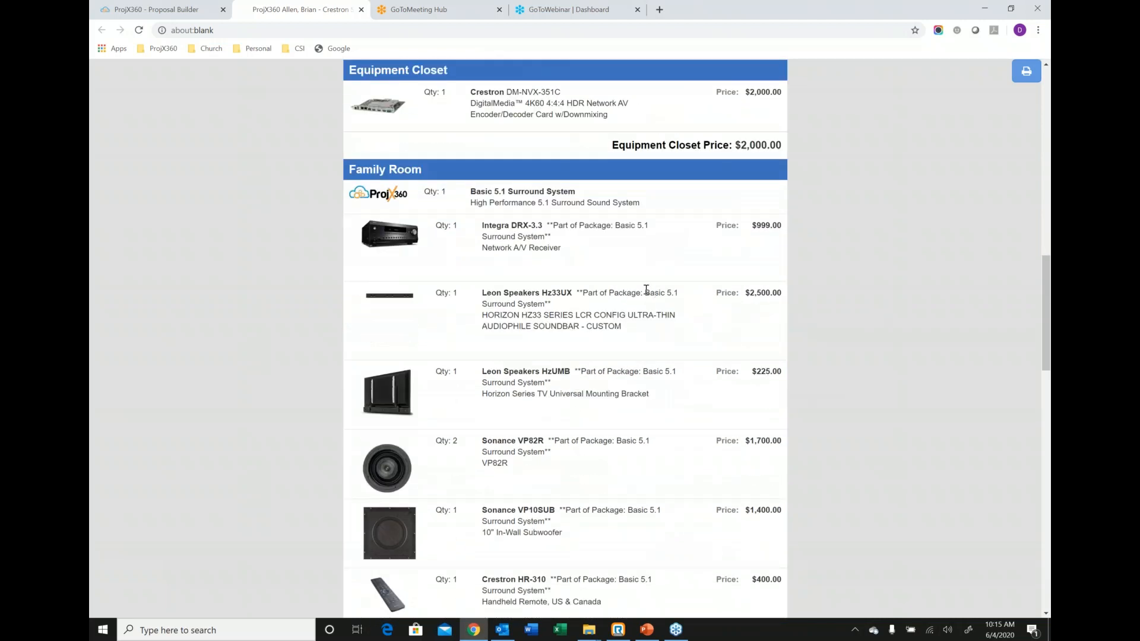
scroll(643, 288, down, 7)
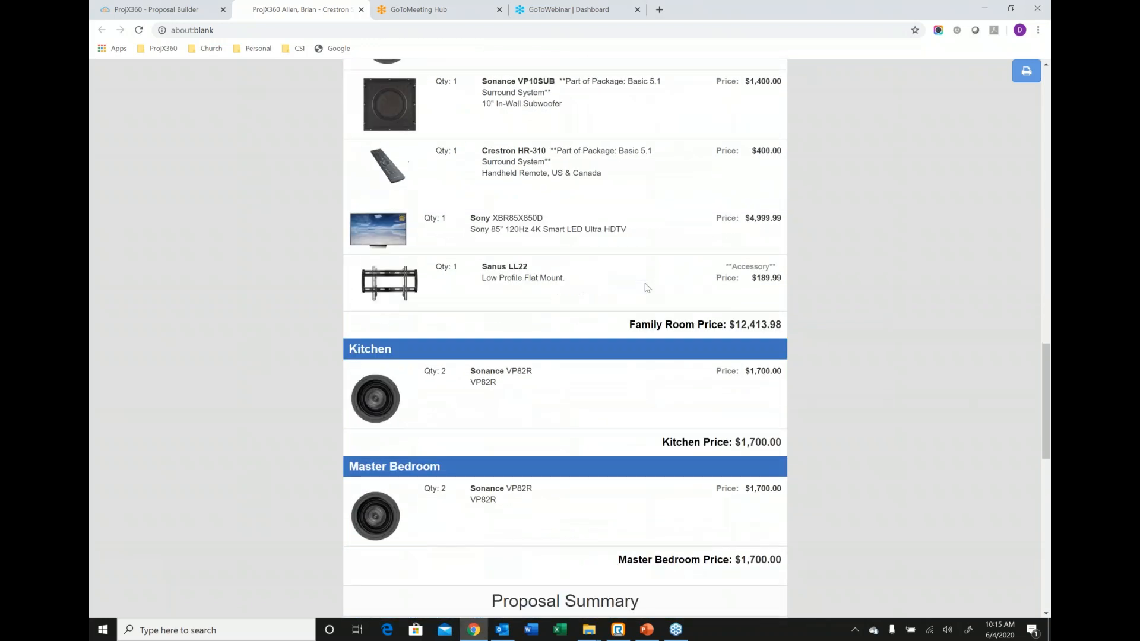
scroll(377, 397, down, 1)
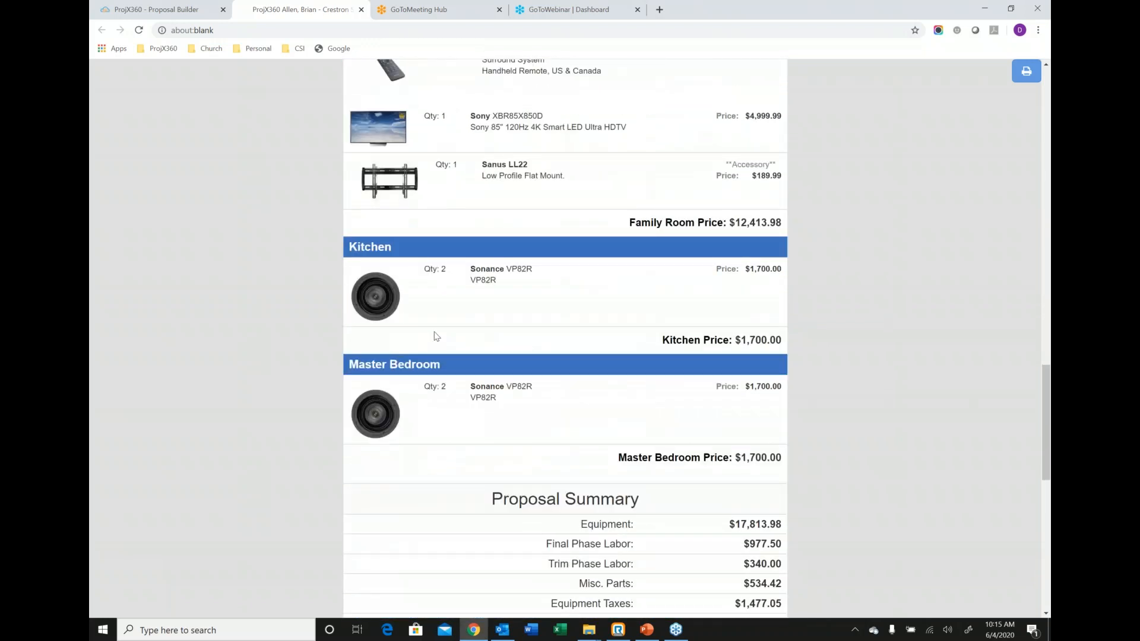
scroll(437, 337, down, 3)
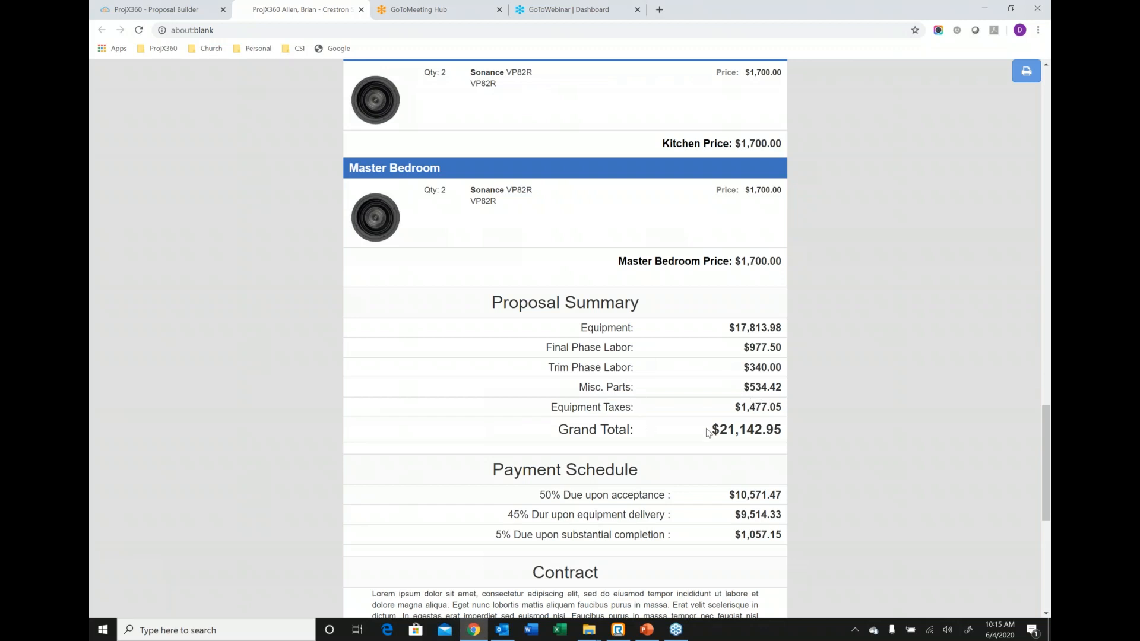
scroll(705, 425, down, 2)
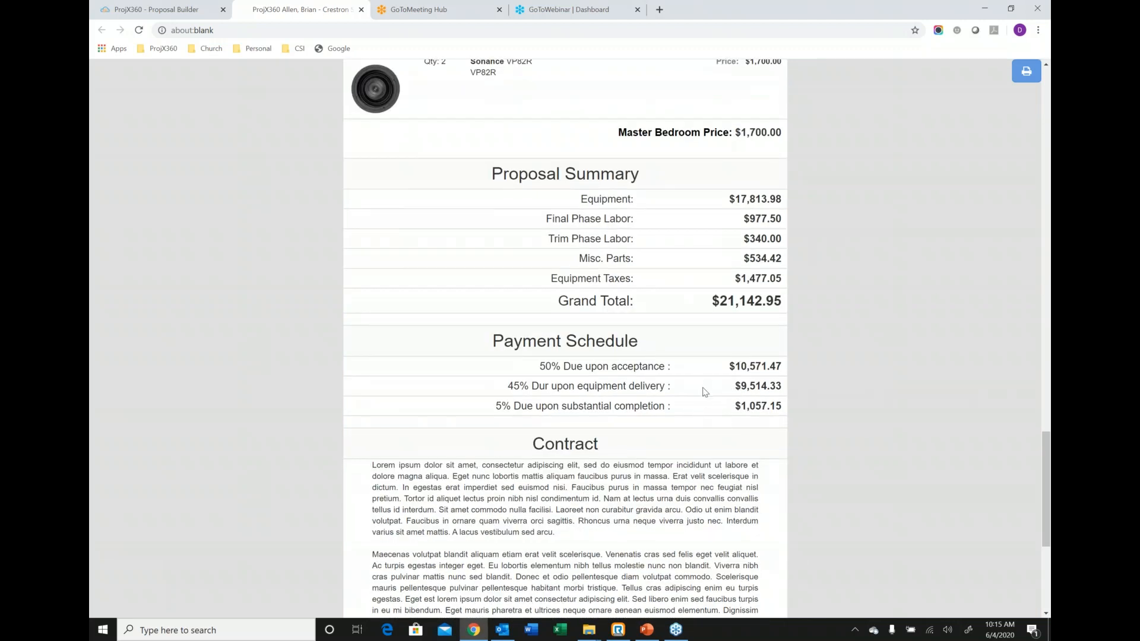
scroll(704, 392, down, 4)
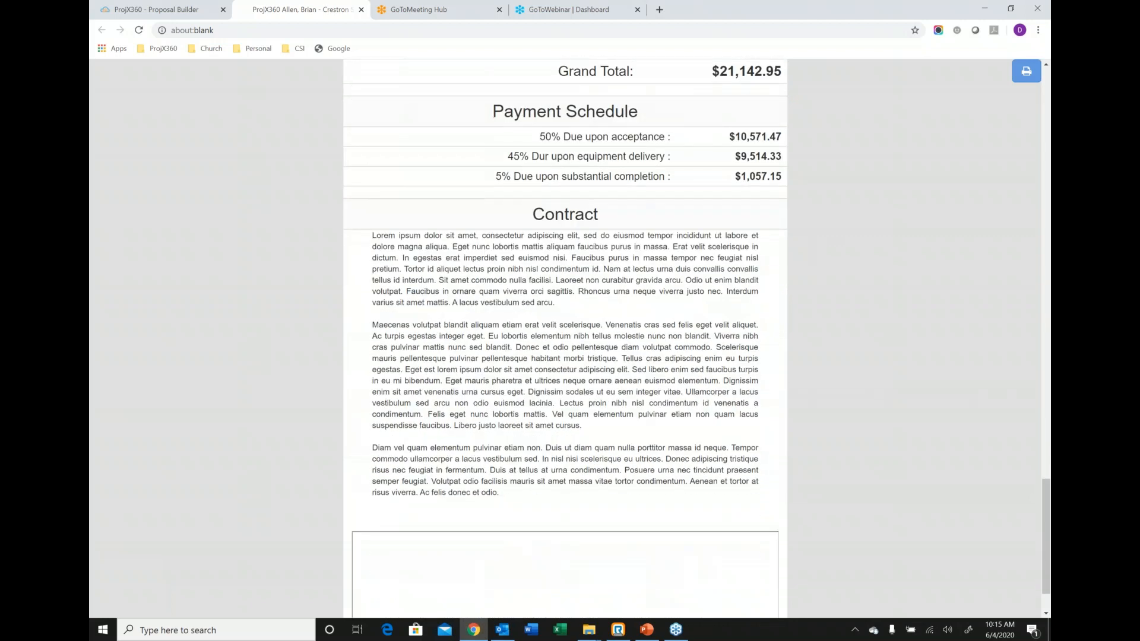
scroll(735, 564, down, 1)
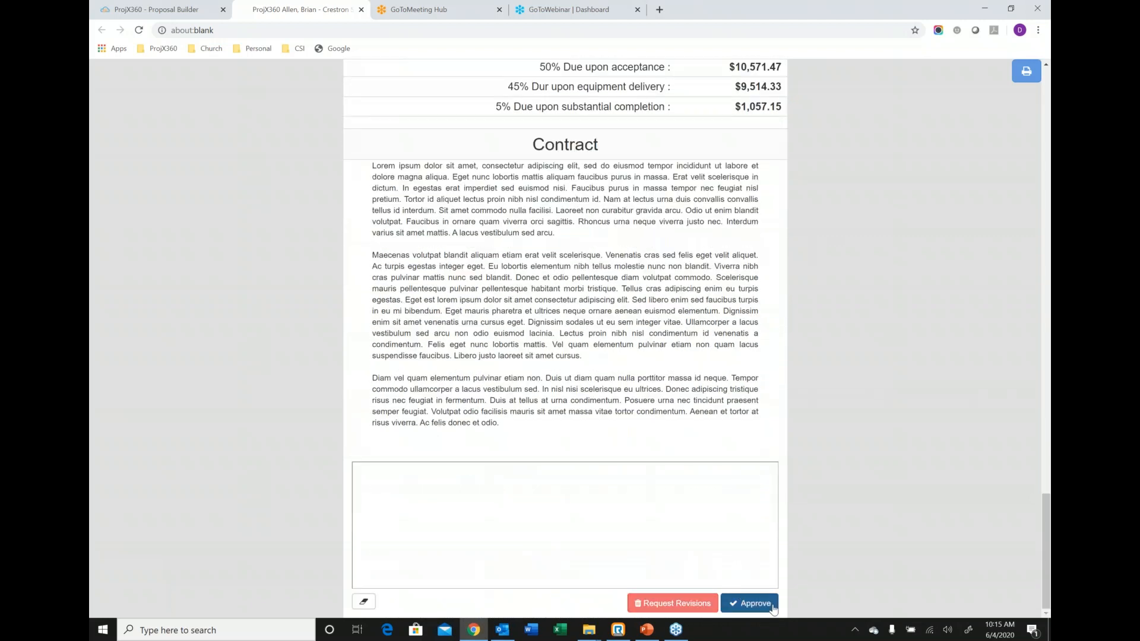
View the revision request form and close it without sending, then sign below the contract and approve the proposal.
click(693, 603)
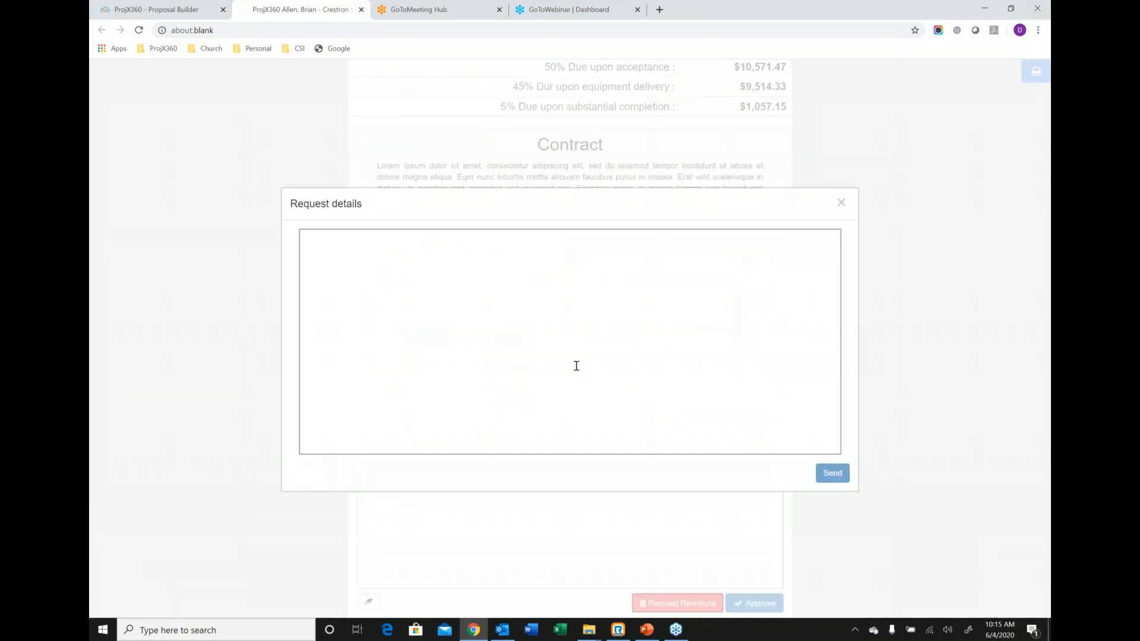
click(842, 202)
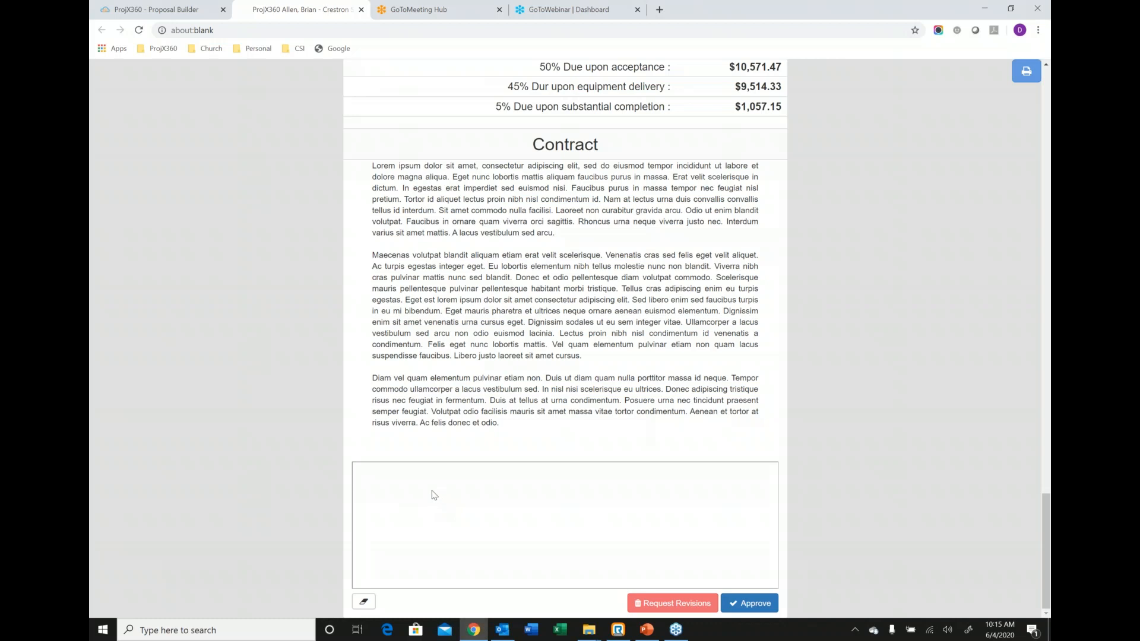
mouse_move(431, 491)
mouse_down()
mouse_move(433, 526)
mouse_move(547, 520)
mouse_up()
click(756, 603)
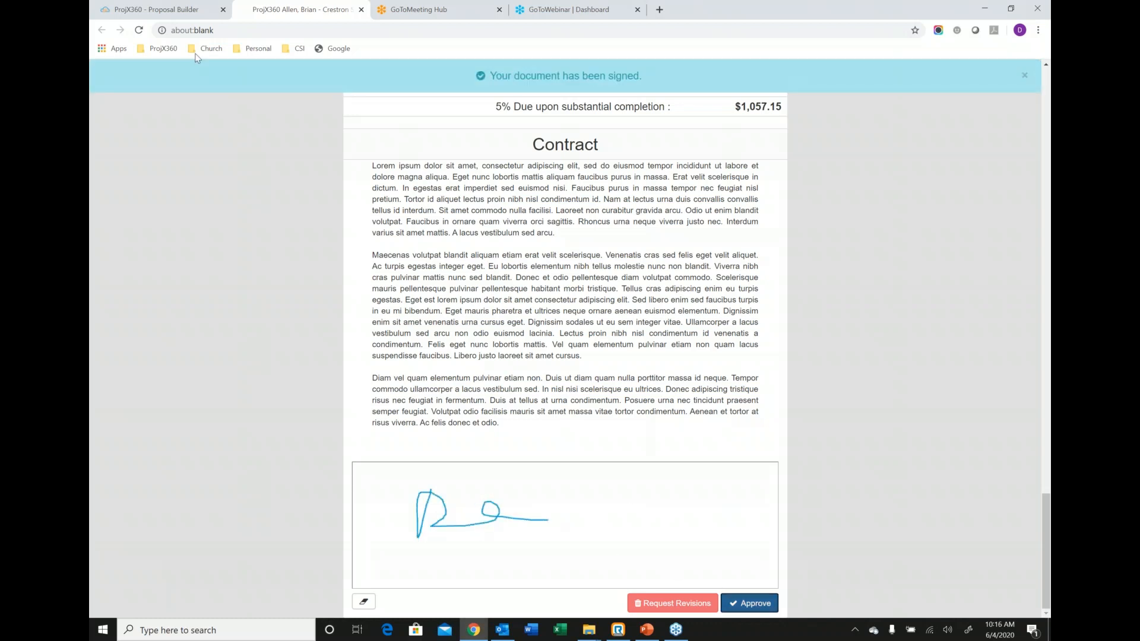
Return to the proposal builder, close the document generation dialog and show the proposal's Revisions.
click(193, 13)
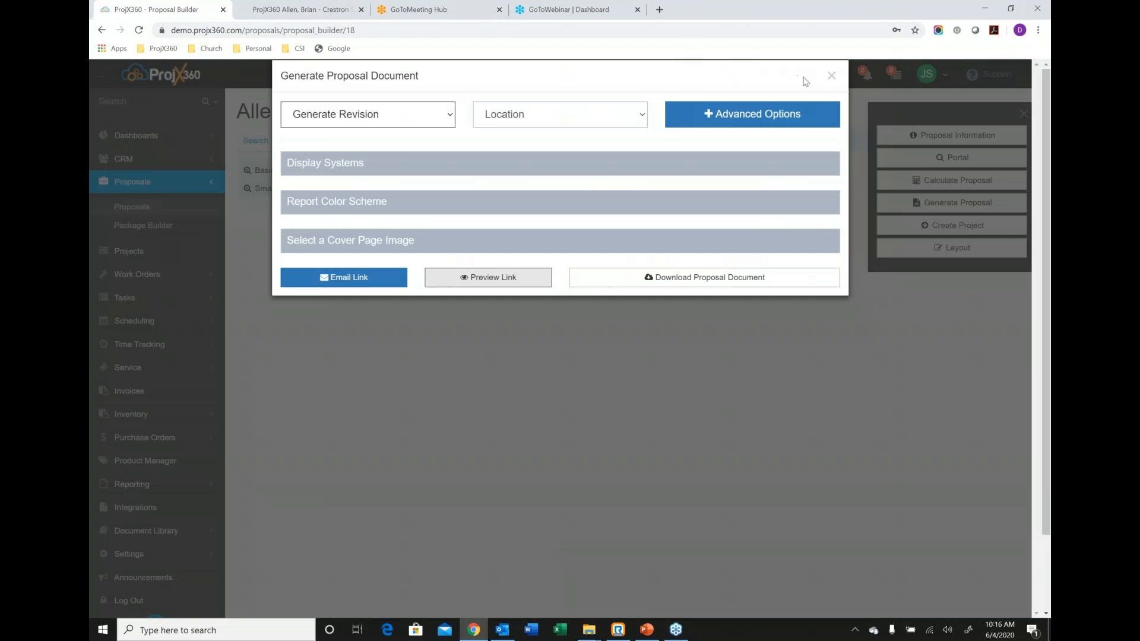
click(831, 75)
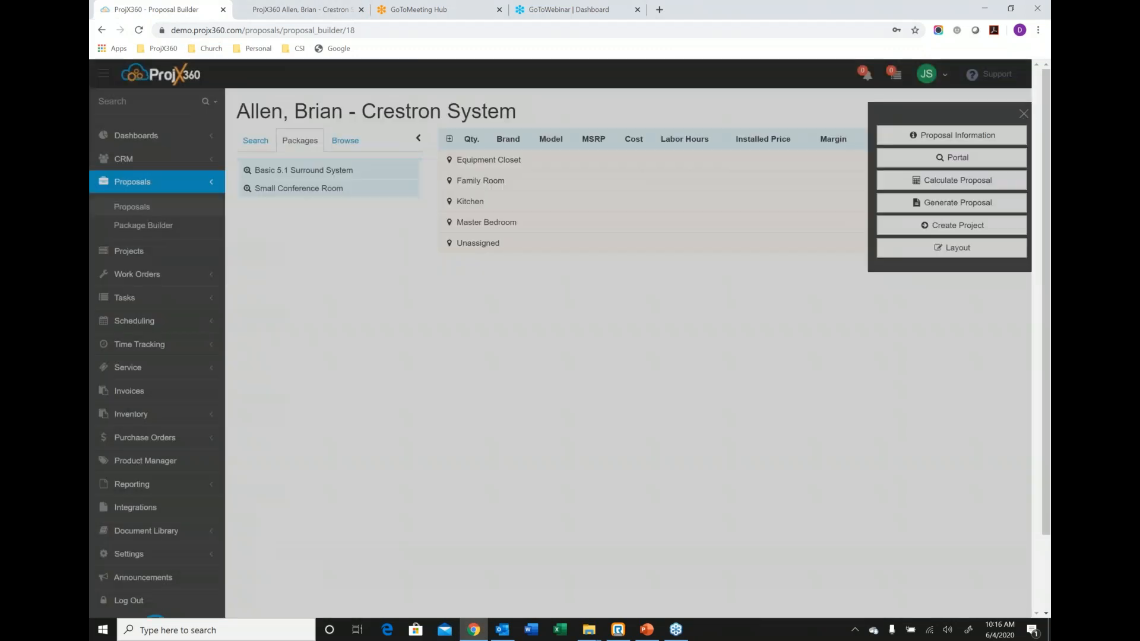
click(501, 112)
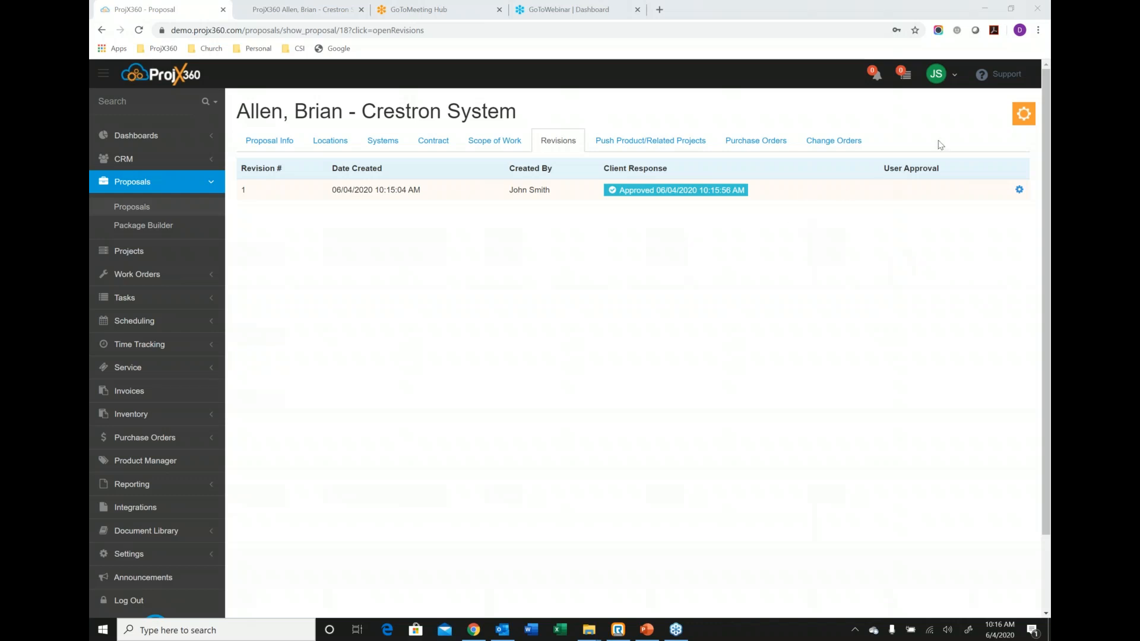
Start a project from the proposal with a project manager, status This Week and category Bedbrock Development, then close the form without saving.
click(1018, 121)
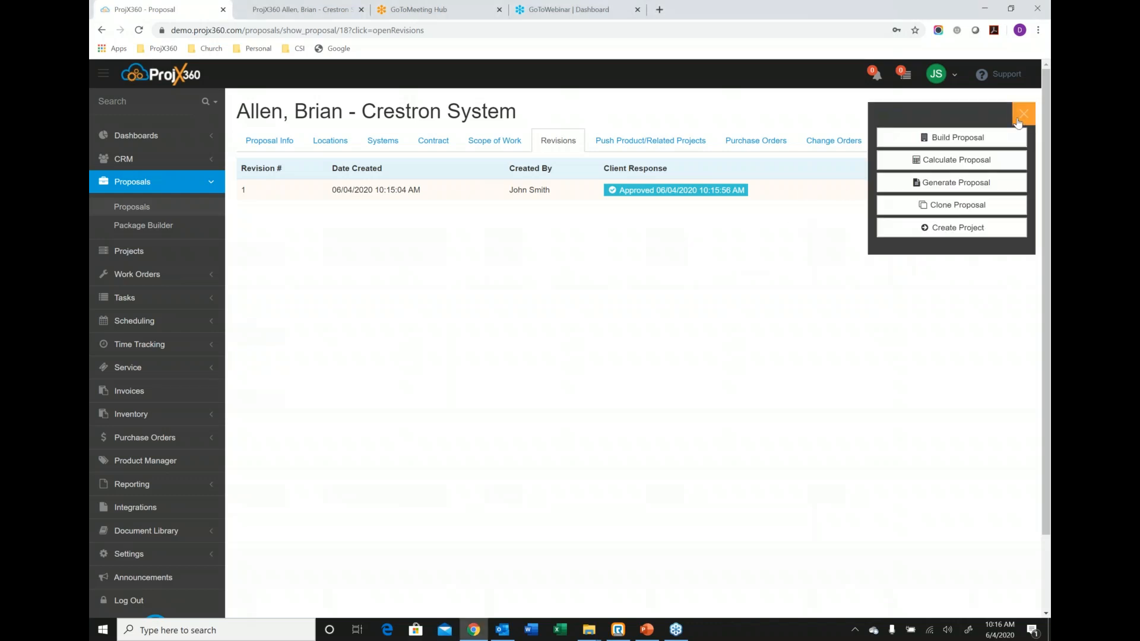
click(951, 228)
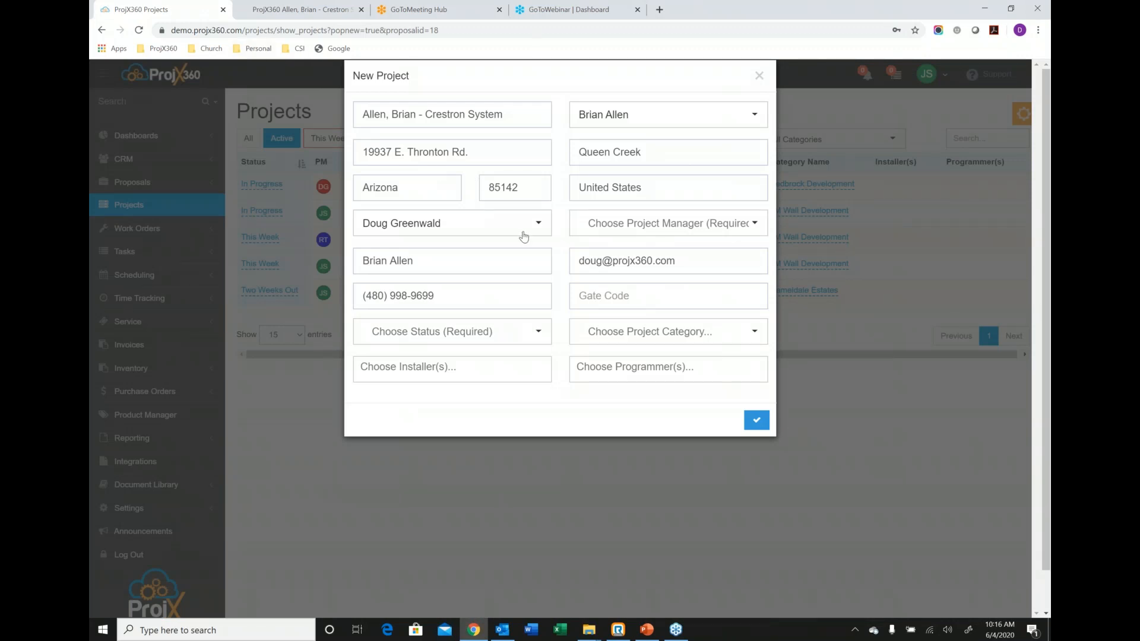
click(653, 229)
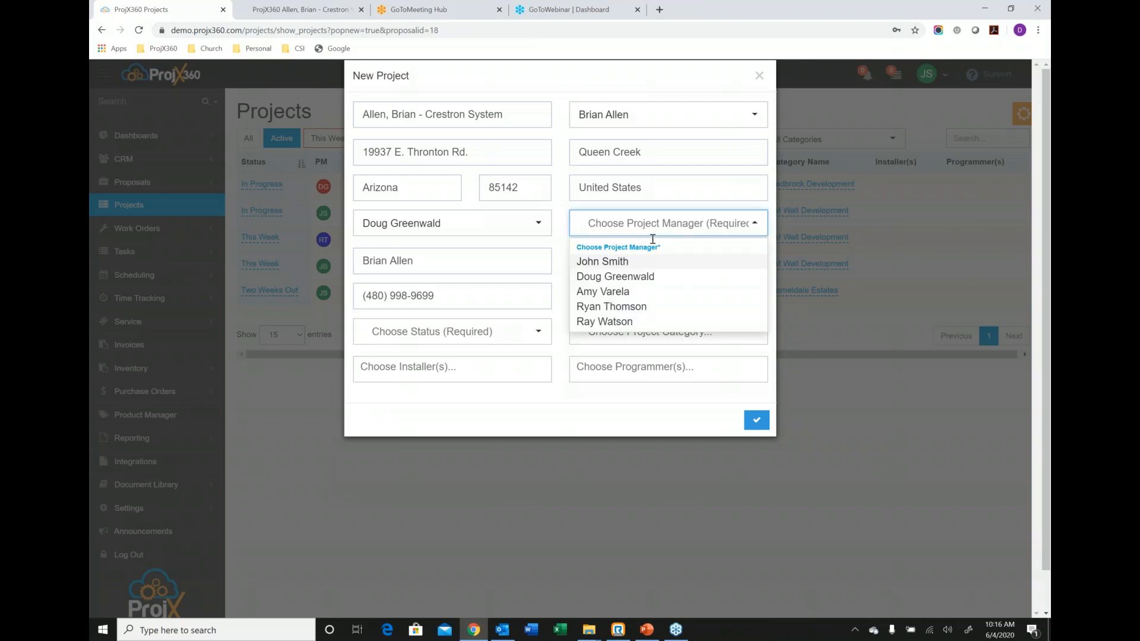
click(634, 304)
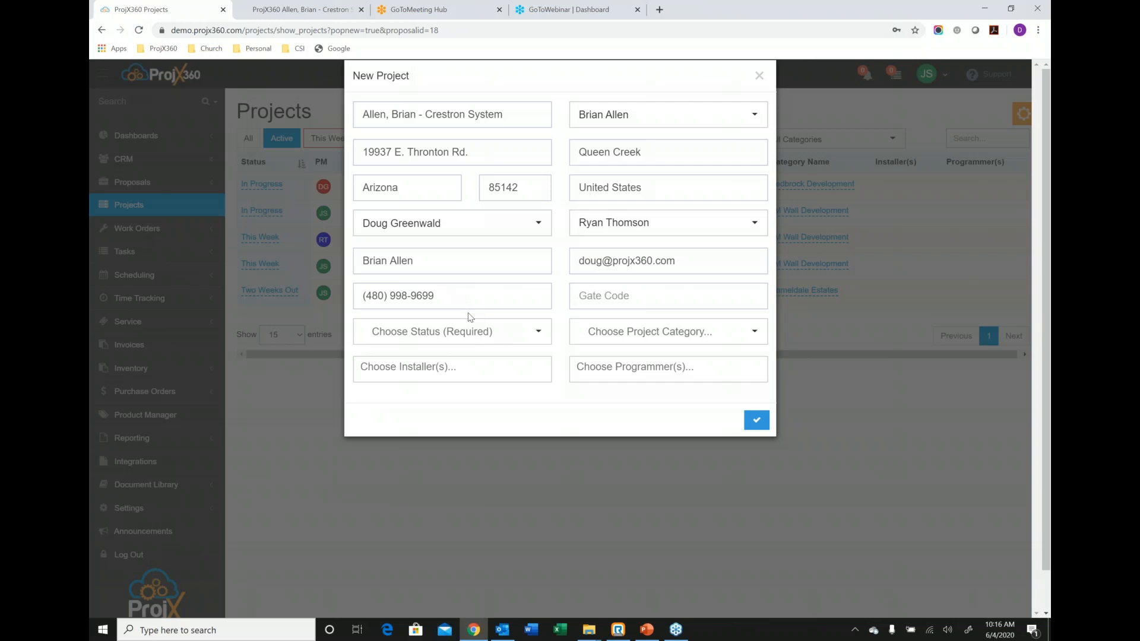
click(469, 335)
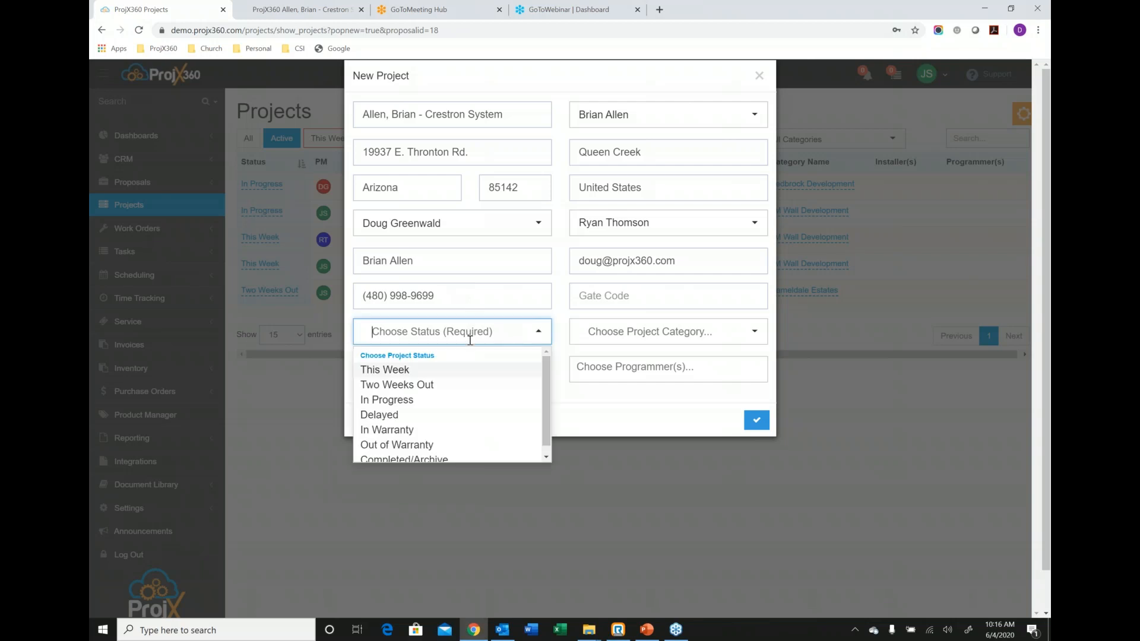
click(417, 371)
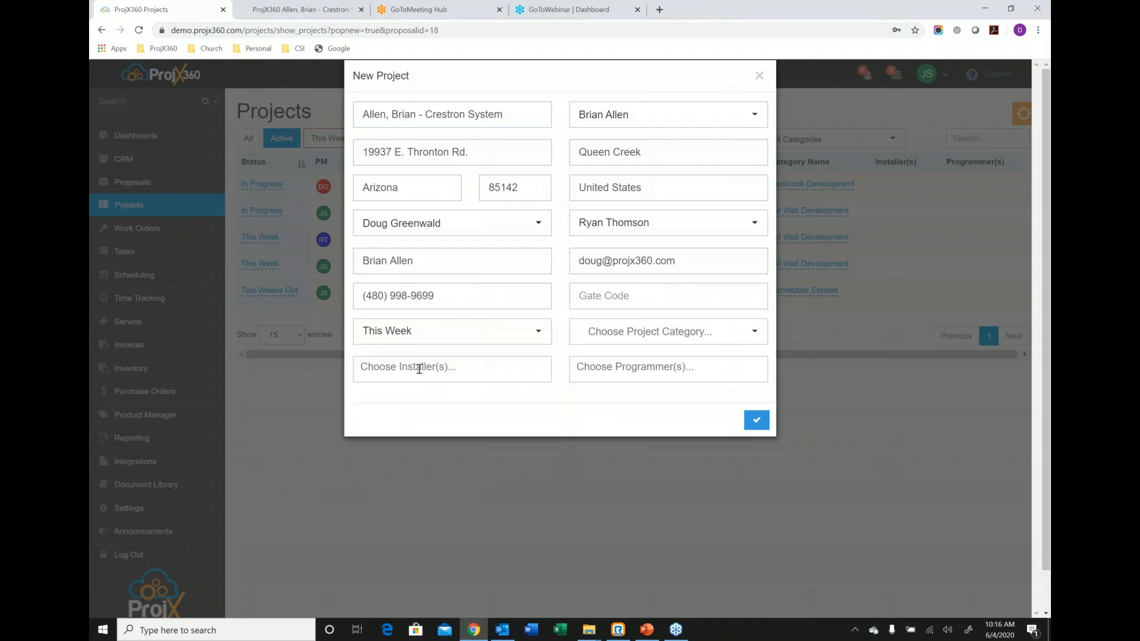
click(670, 332)
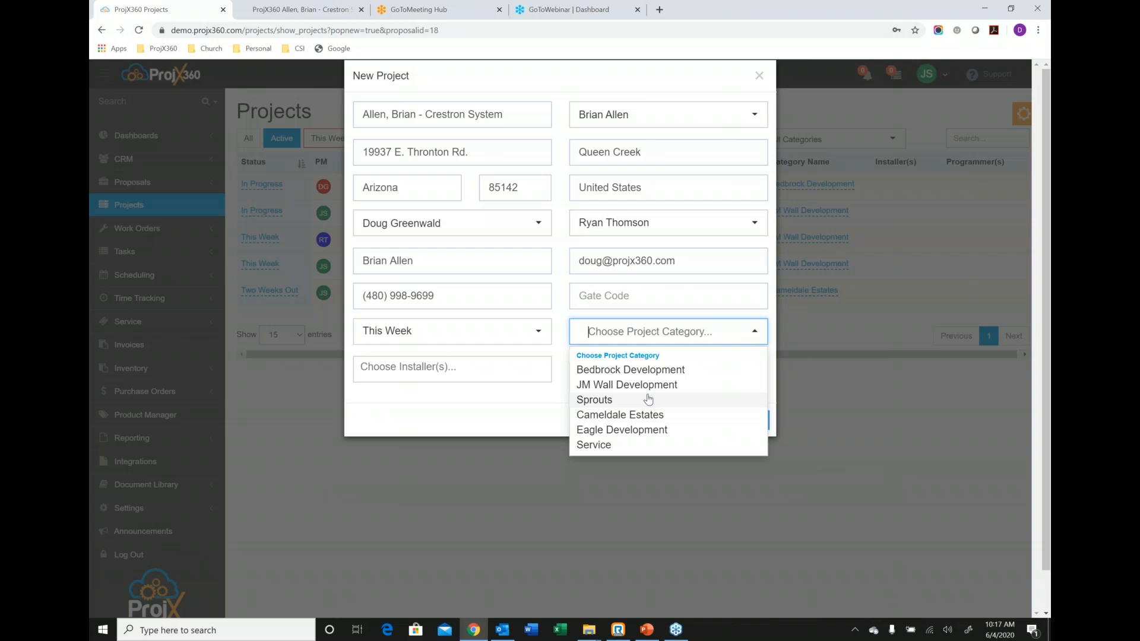
click(615, 372)
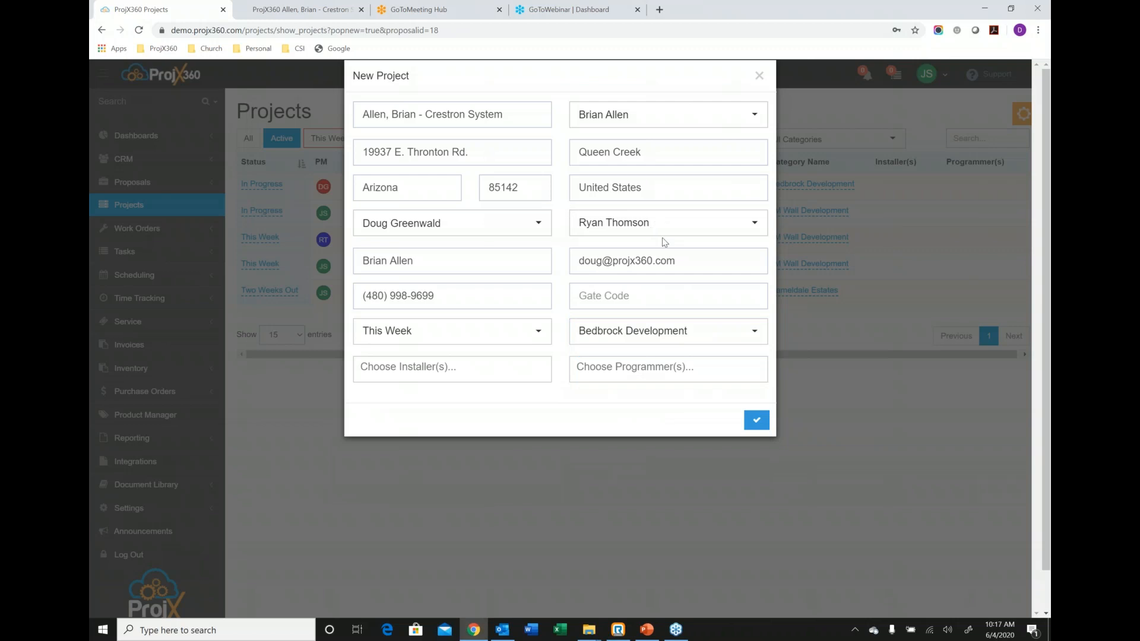
click(759, 76)
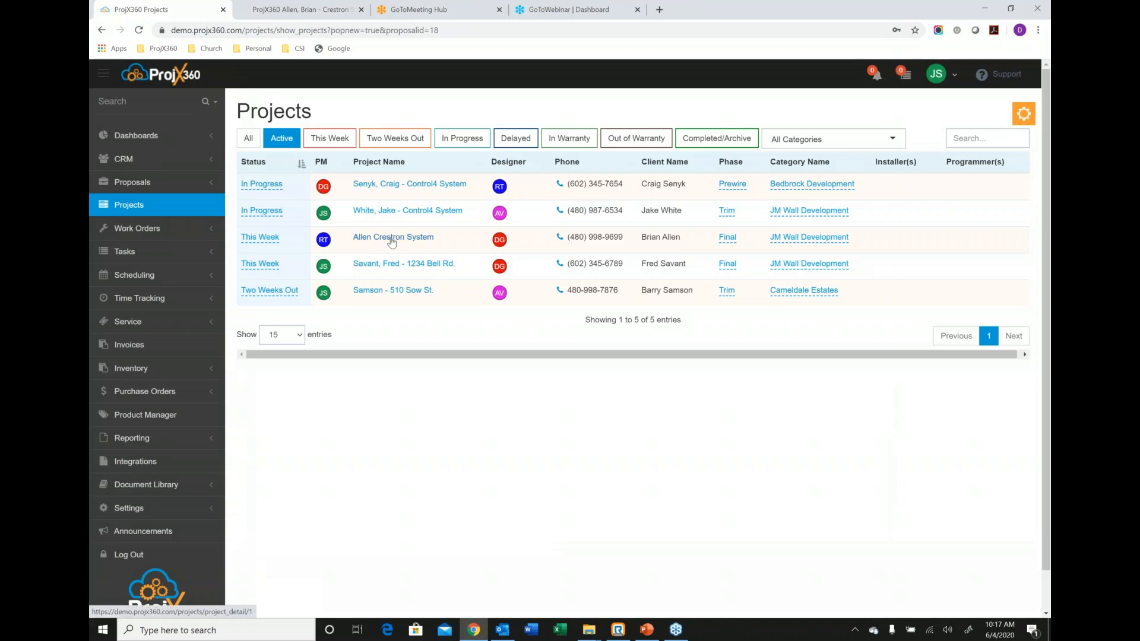
Open the existing Crestron System project with status This Week and load its main Crestron System product list.
click(391, 241)
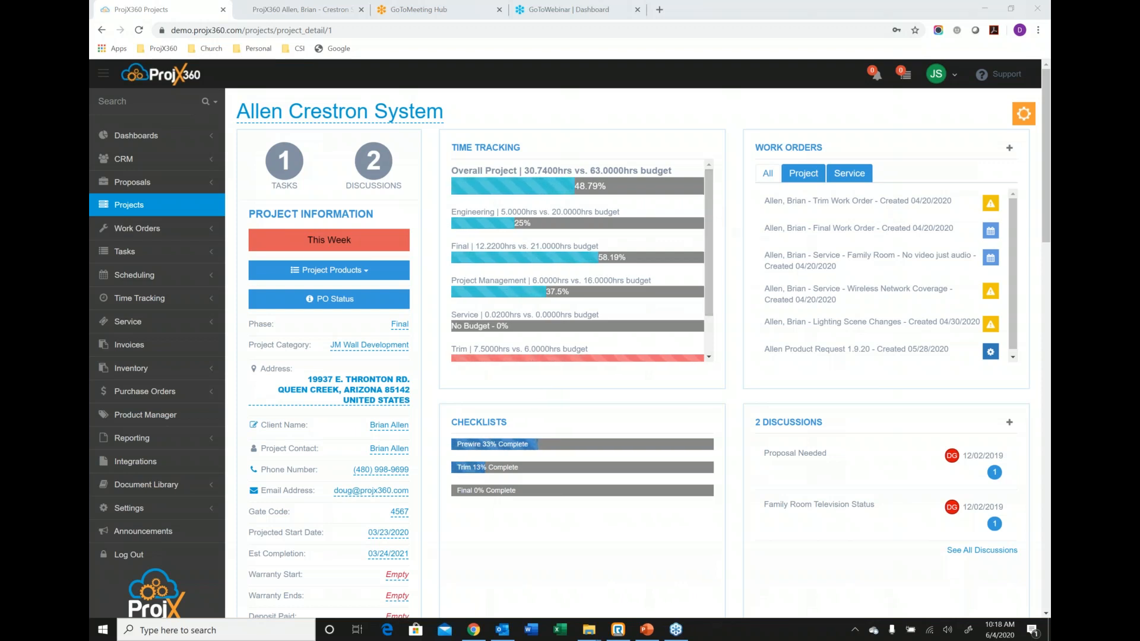
click(389, 277)
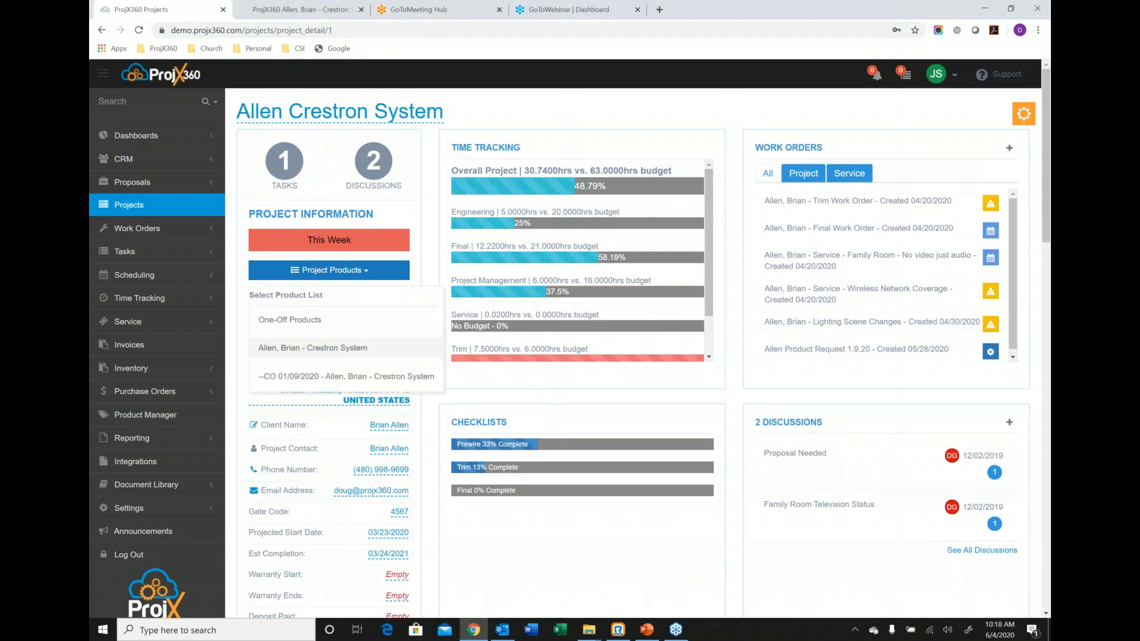
click(322, 351)
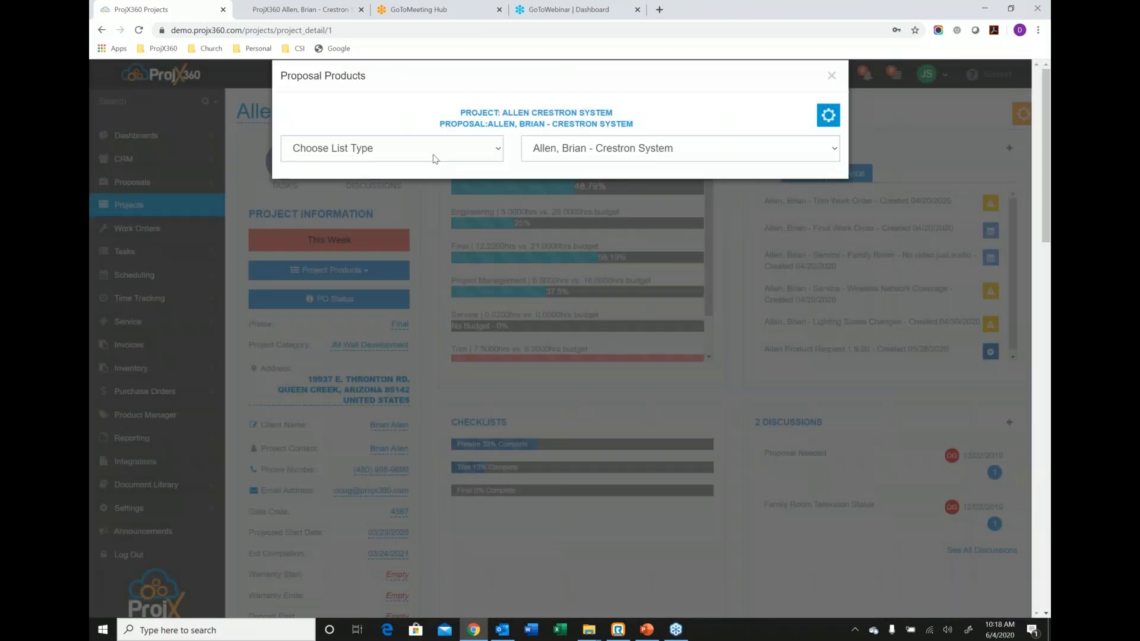
Select the Bedroom 1 Sony XBR55X850G, Crestron CP3 and Family Room Sonance VP82R in the product list, view the available actions, and close the list.
click(433, 155)
click(395, 198)
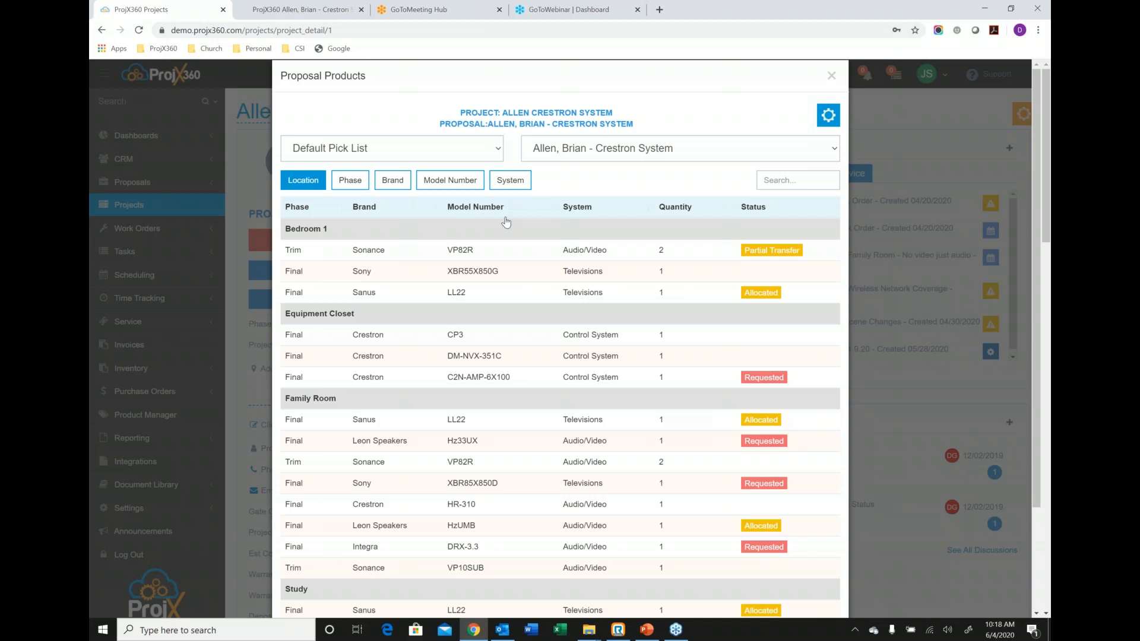
click(520, 278)
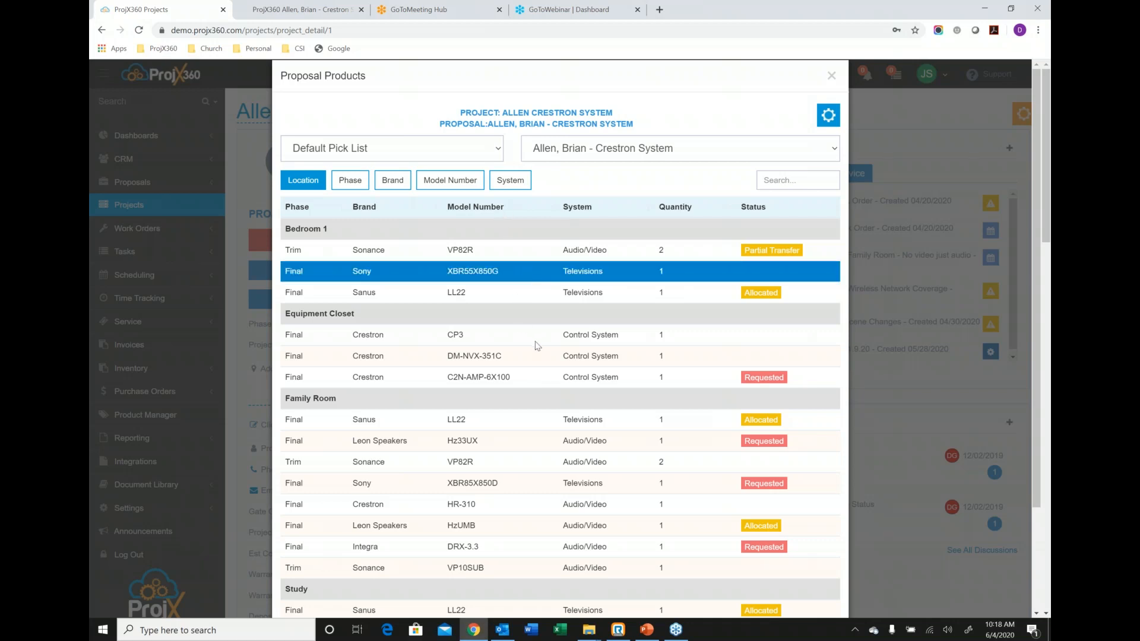
click(534, 342)
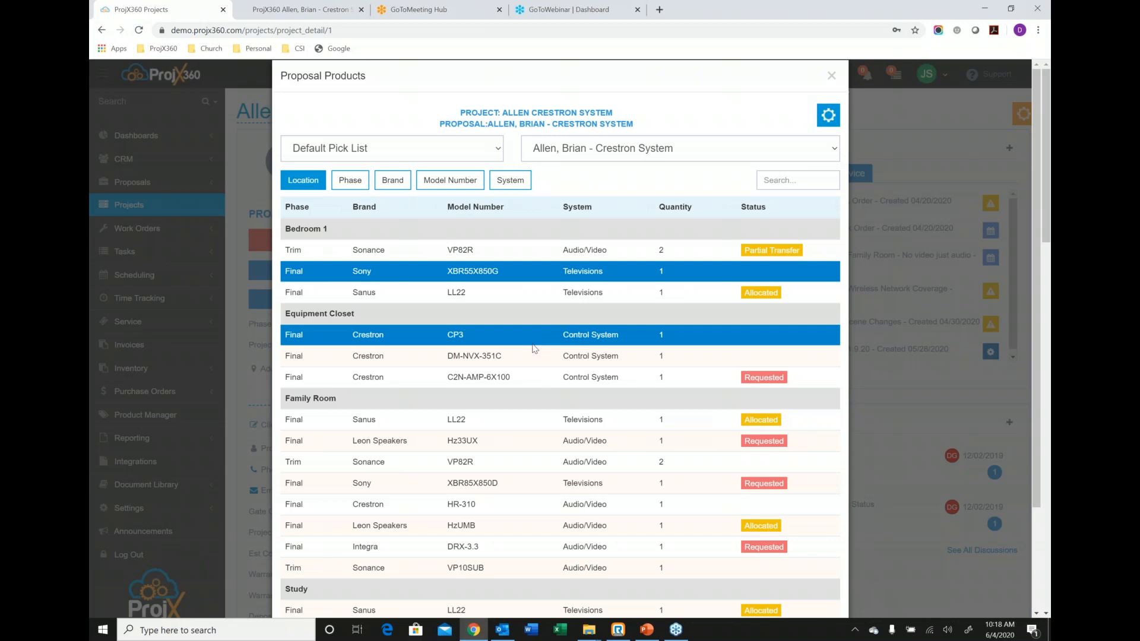
click(532, 465)
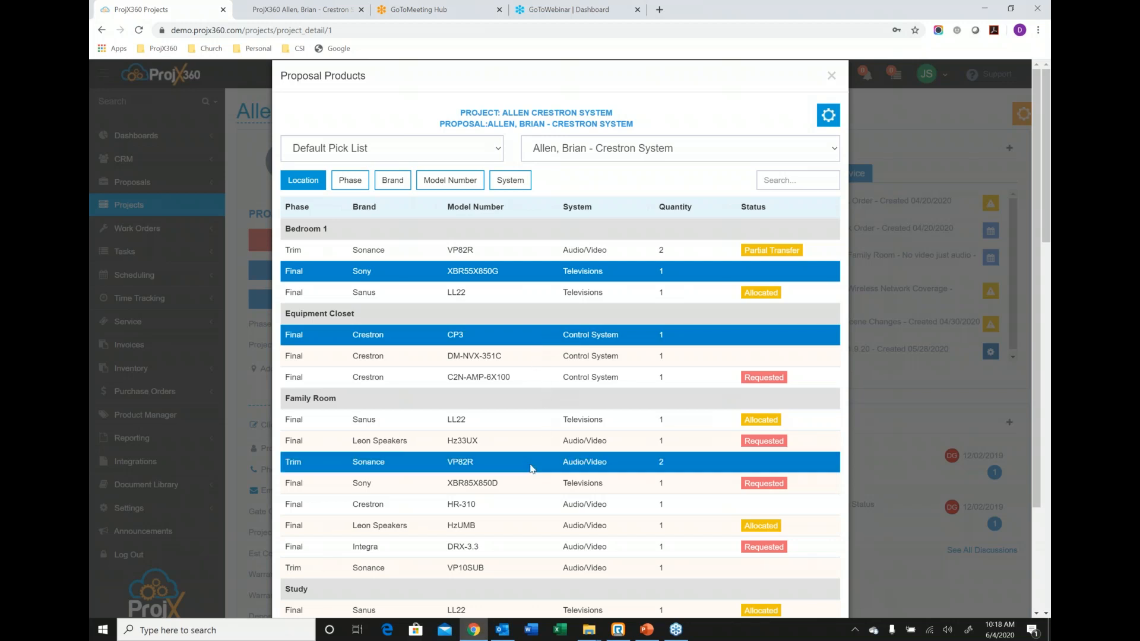
click(828, 115)
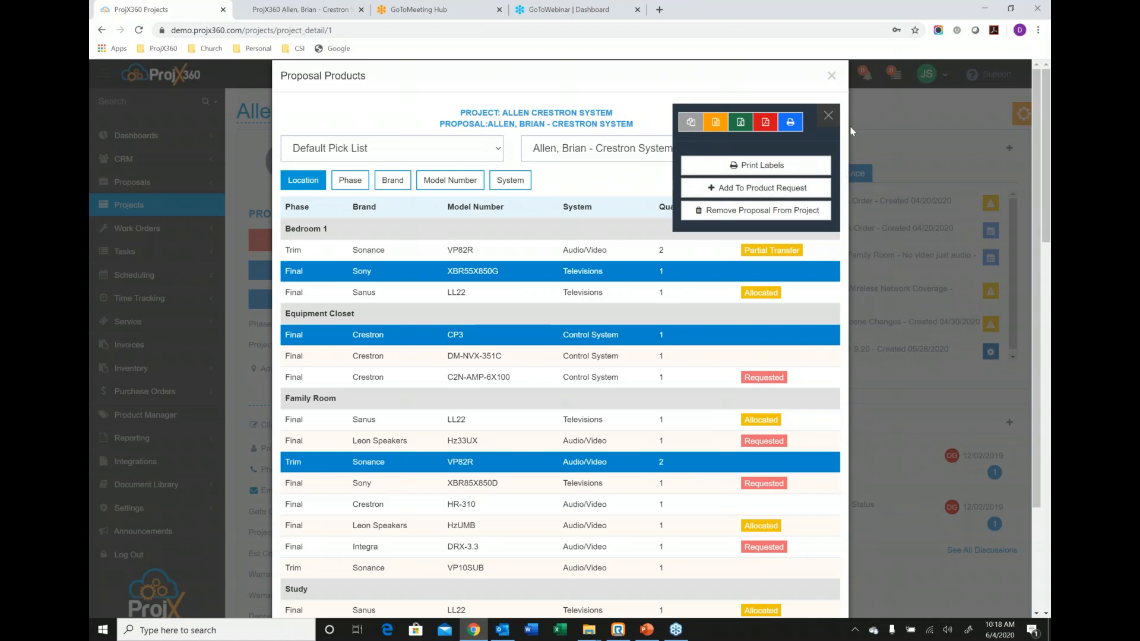
click(828, 116)
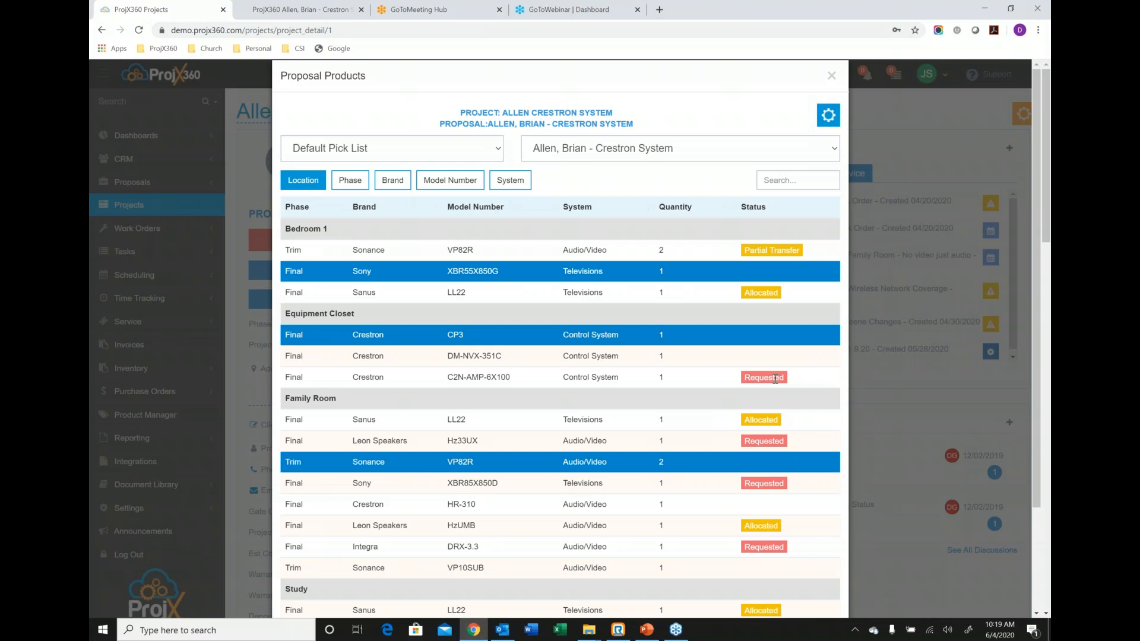
click(830, 76)
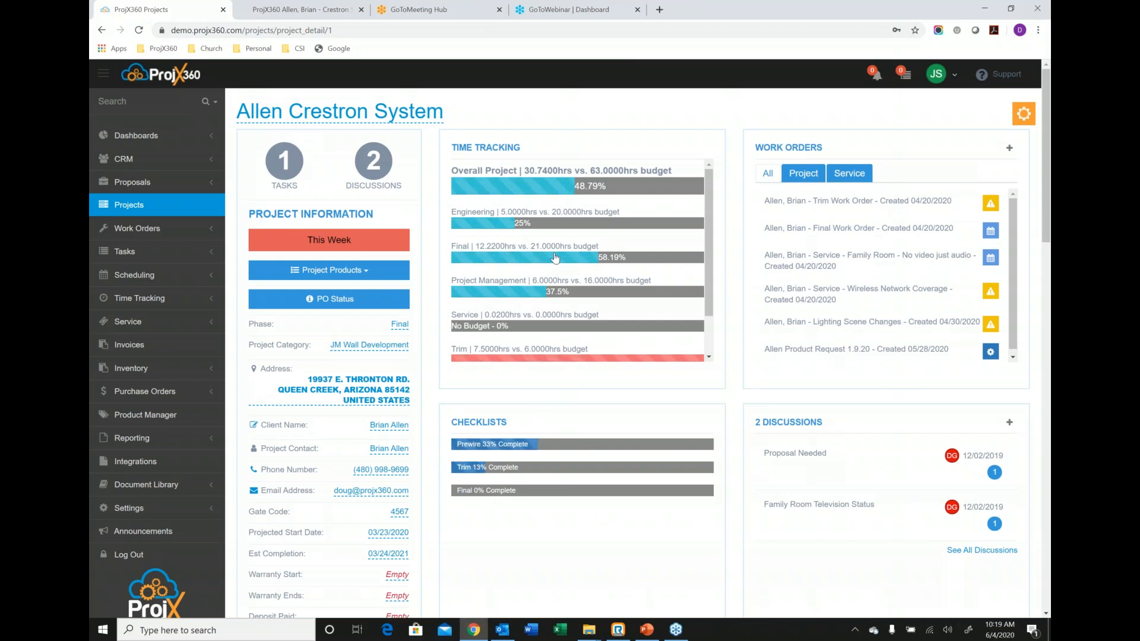
Review the project's time tracking, filter its work orders by Project and by Service, and view the Family Room no-video service work order.
scroll(558, 259, down, 2)
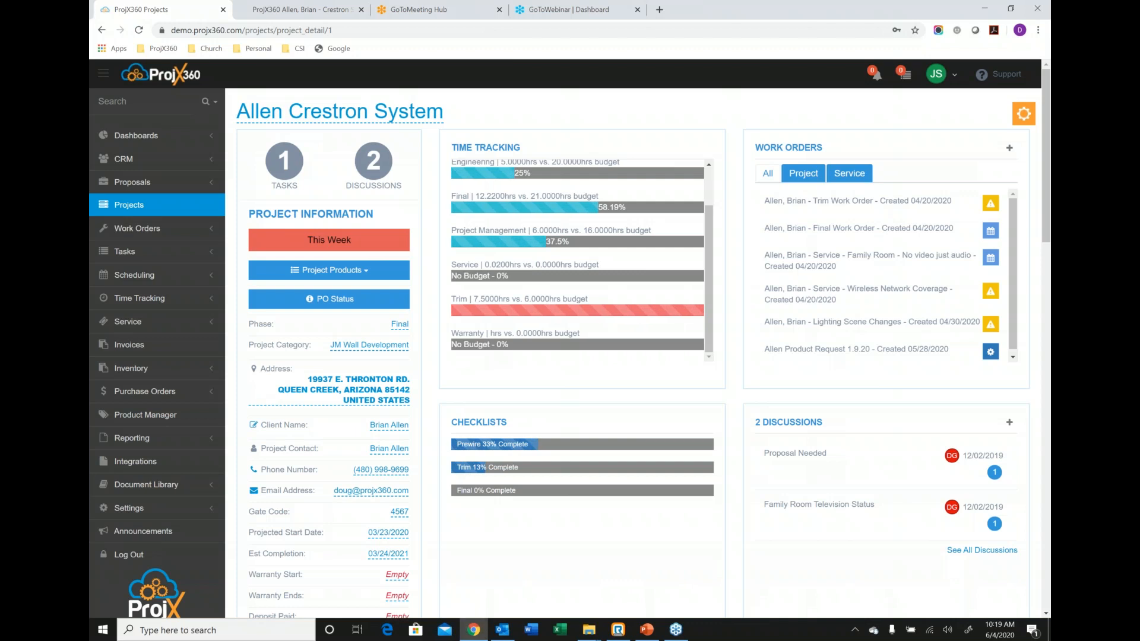
scroll(552, 291, up, 2)
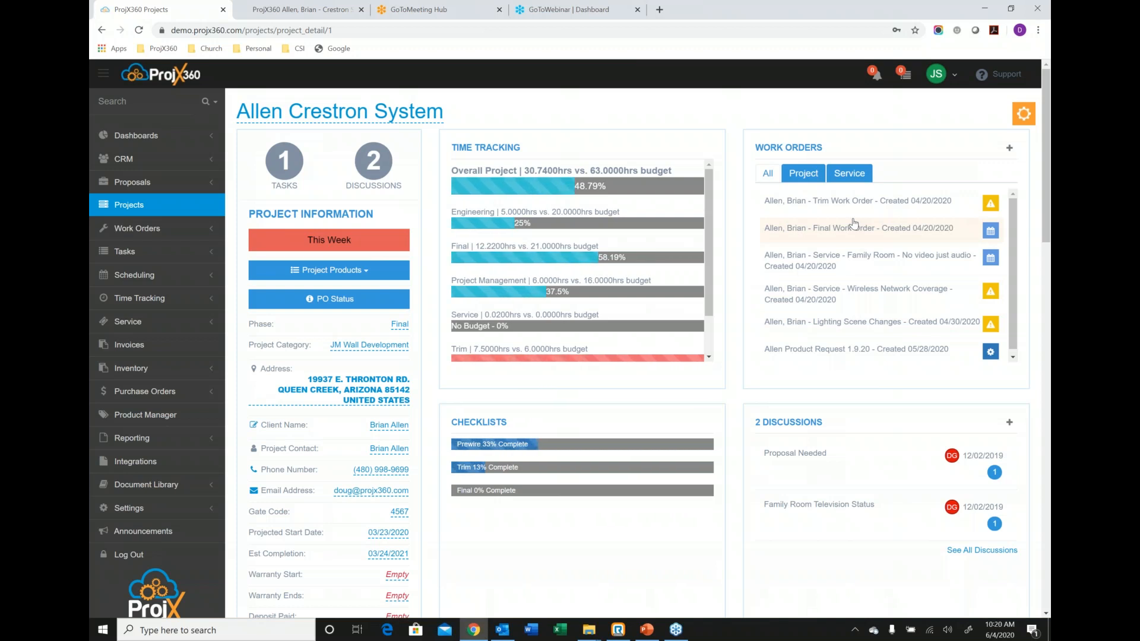
click(800, 172)
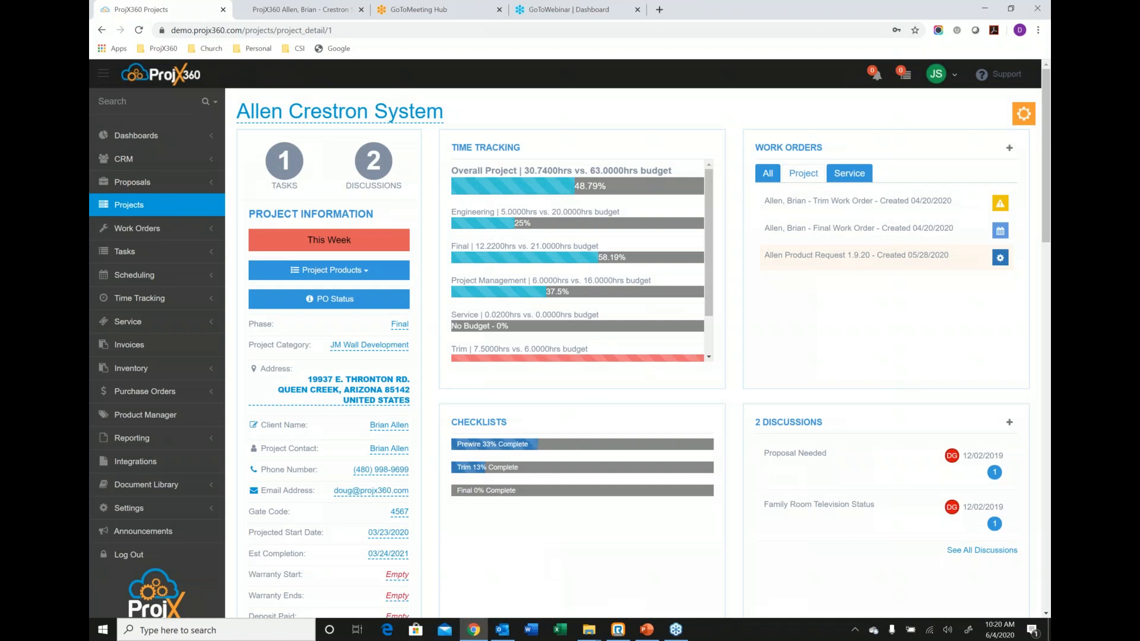
click(851, 179)
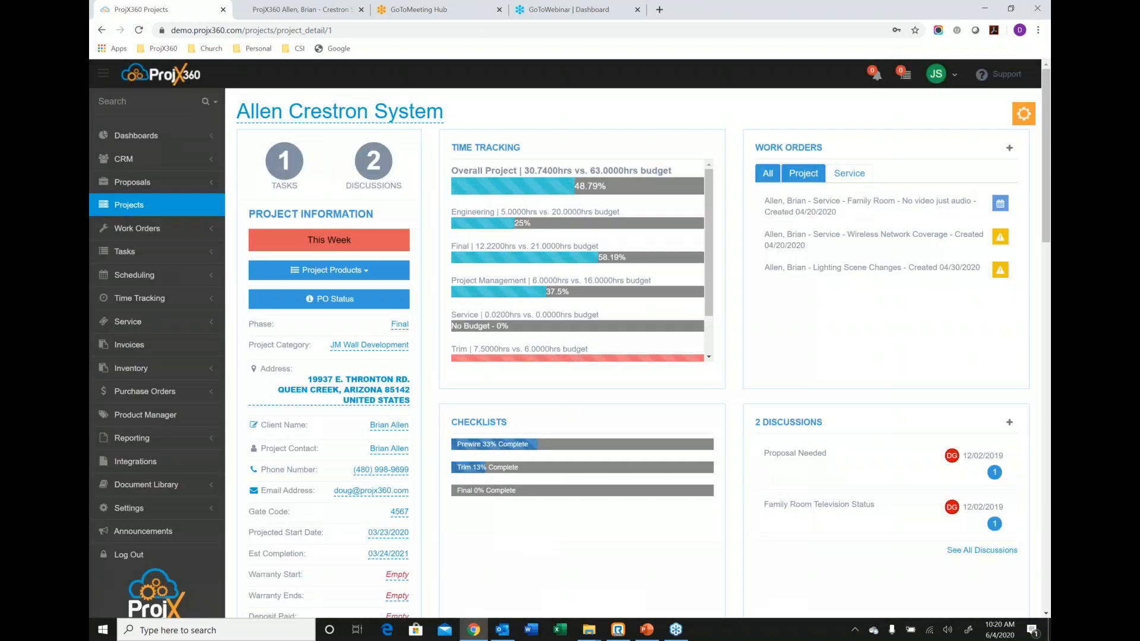
click(881, 206)
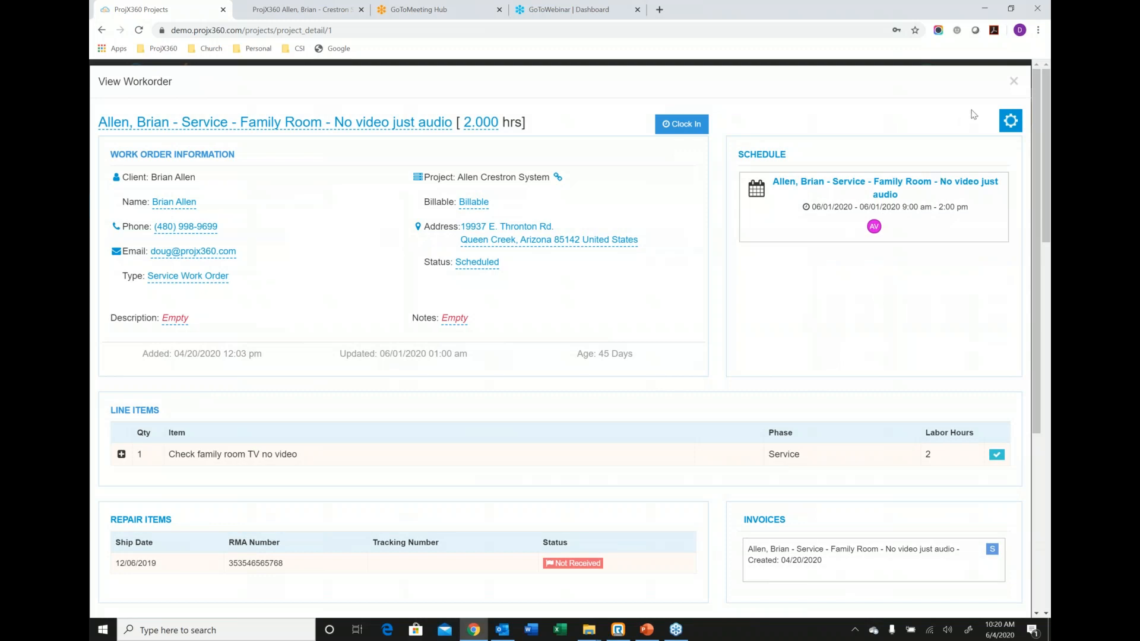
click(1014, 81)
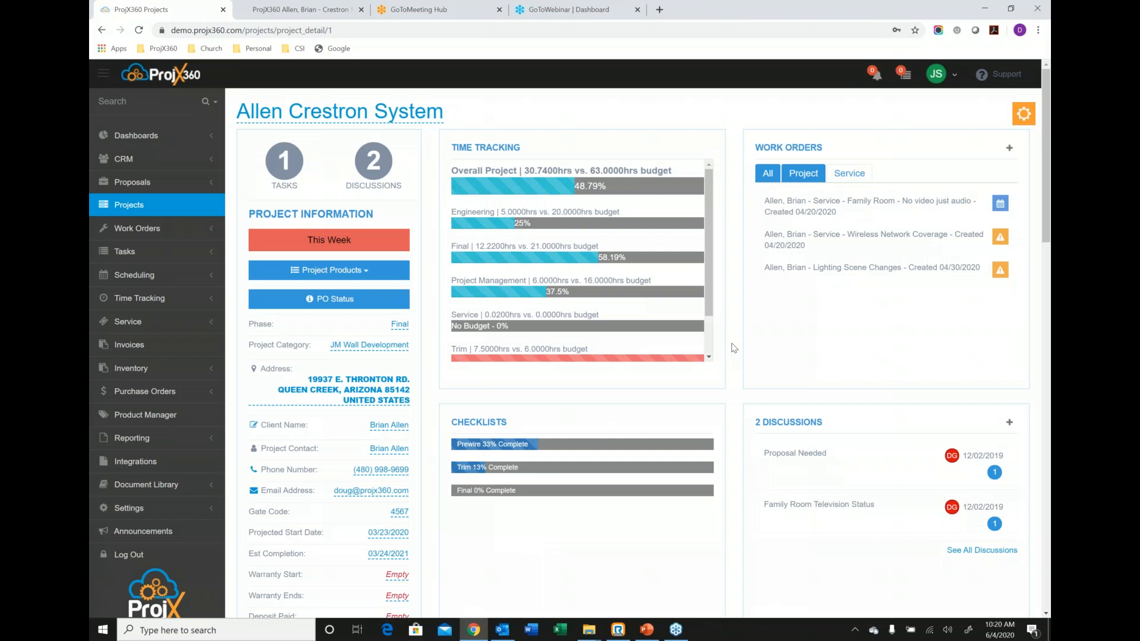
Mark the Prewire checklist item about all wires being secured away from electrical as complete, then collapse the checklist.
scroll(734, 348, down, 2)
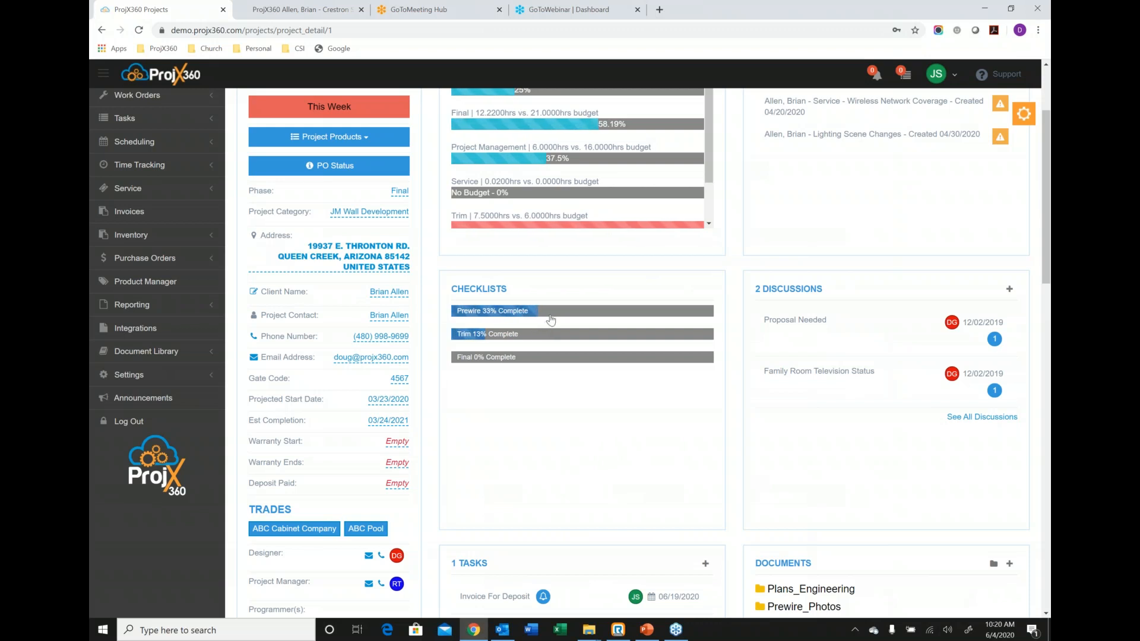
click(550, 320)
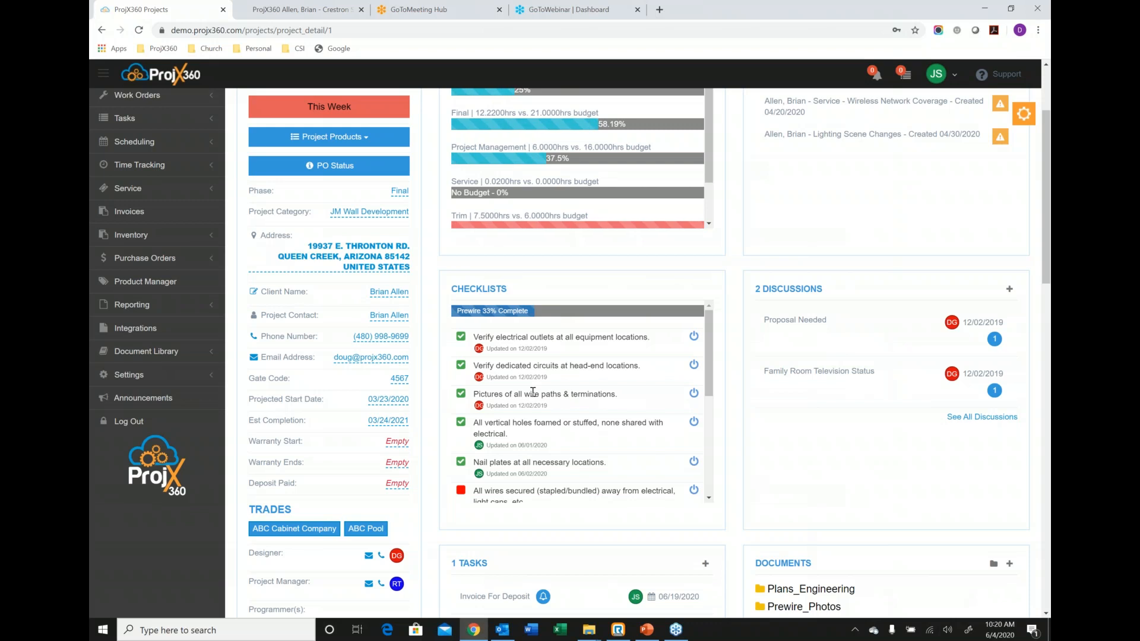
scroll(533, 392, down, 3)
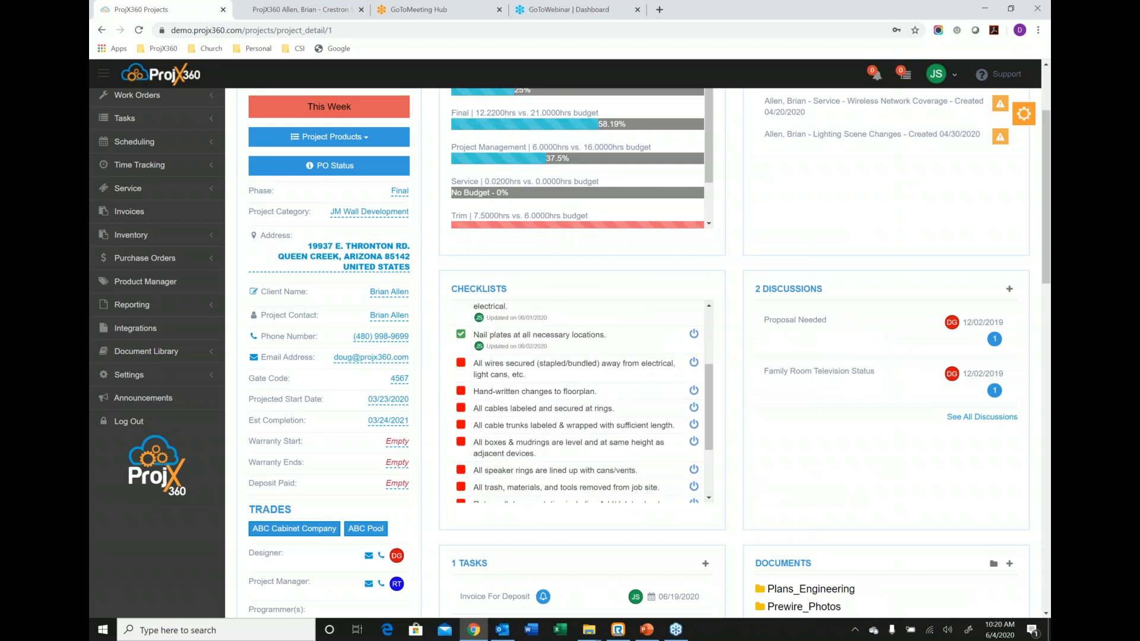
click(522, 376)
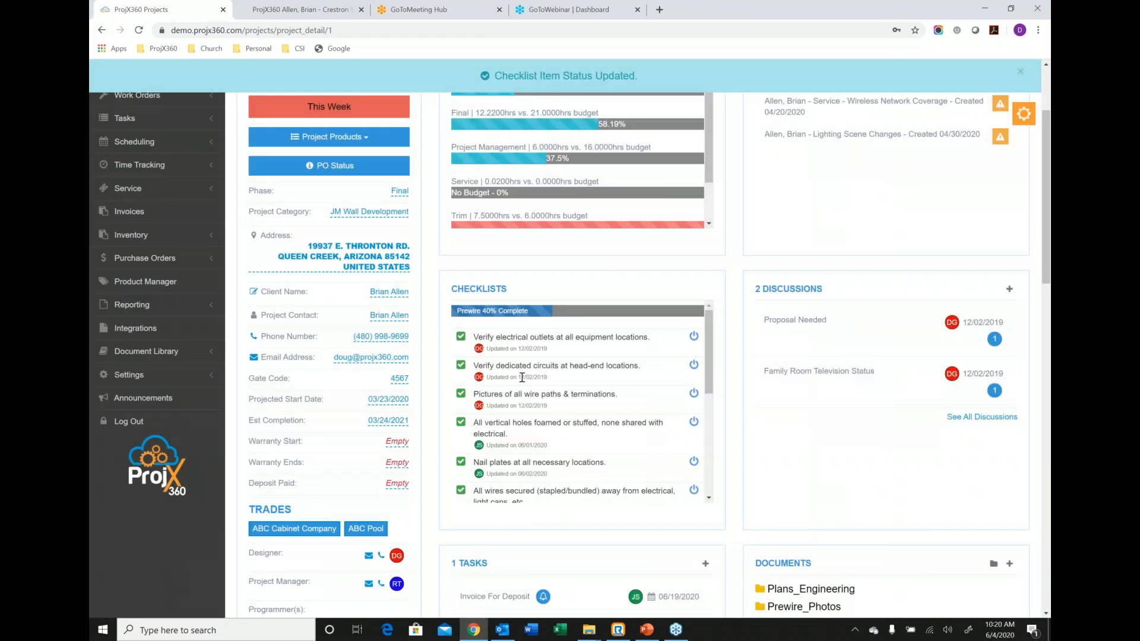
scroll(522, 376, down, 3)
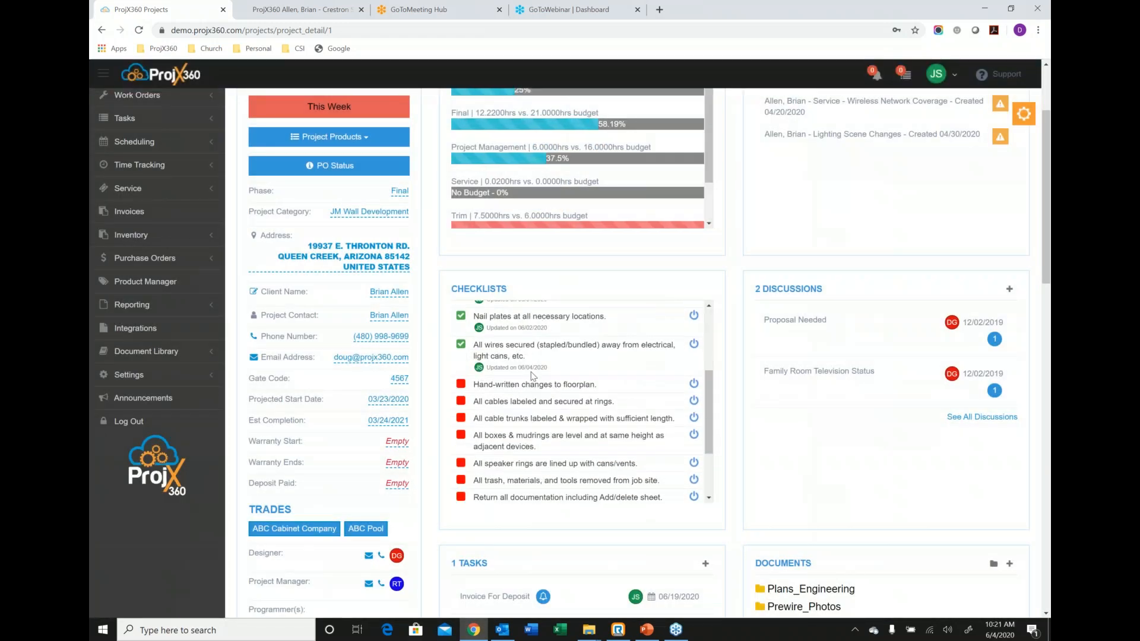
scroll(533, 376, up, 3)
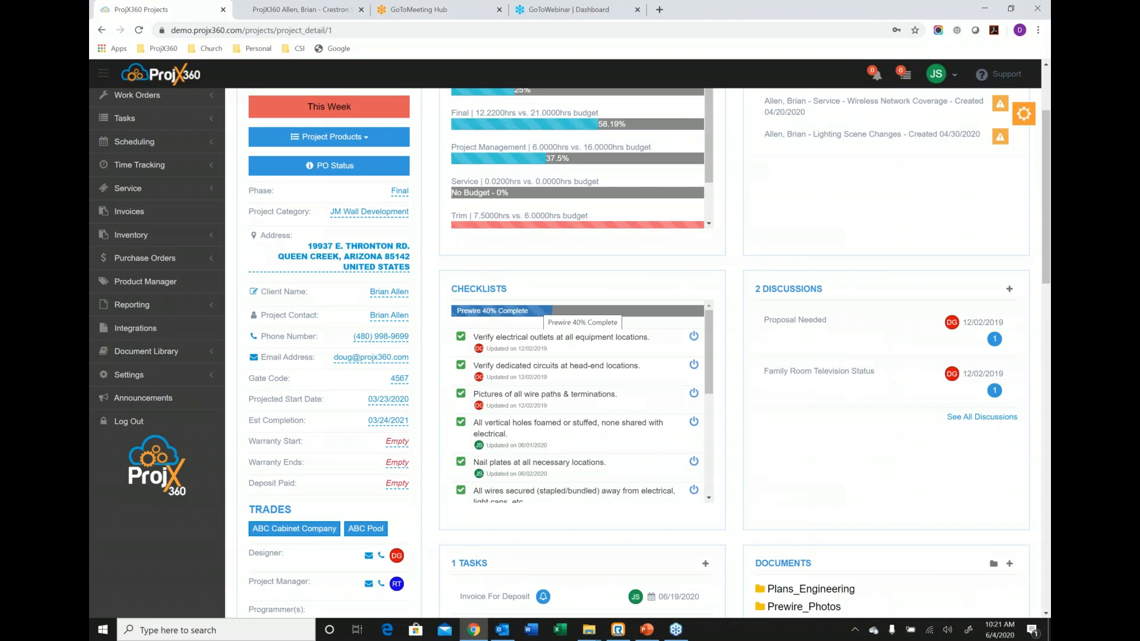
click(541, 310)
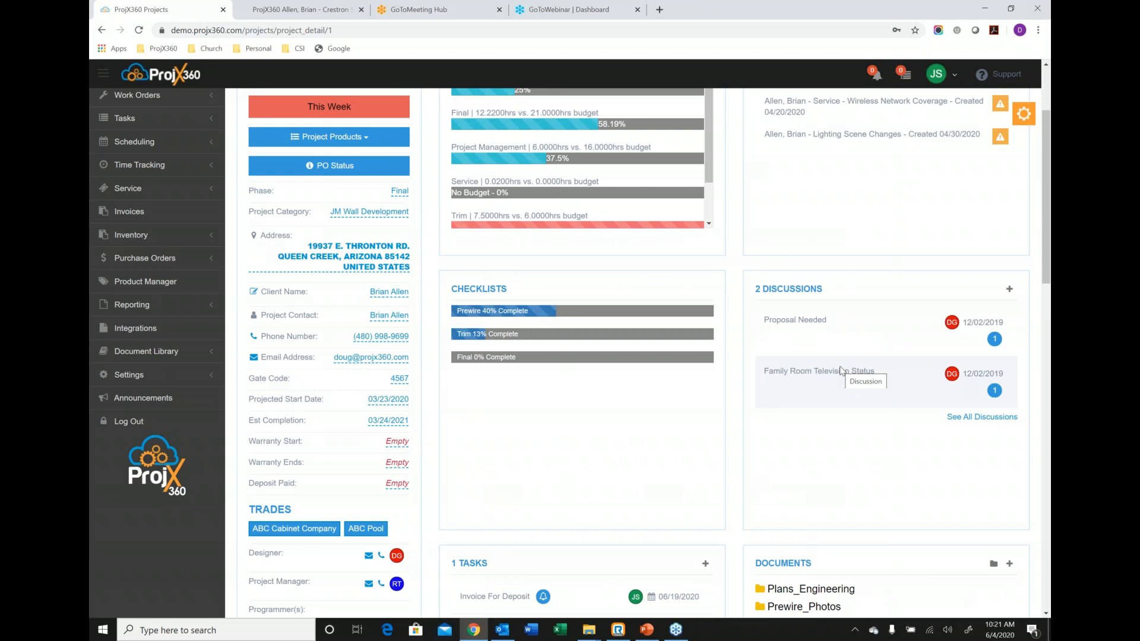
Start a new project discussion with three employees added, then close the form without saving.
click(1008, 290)
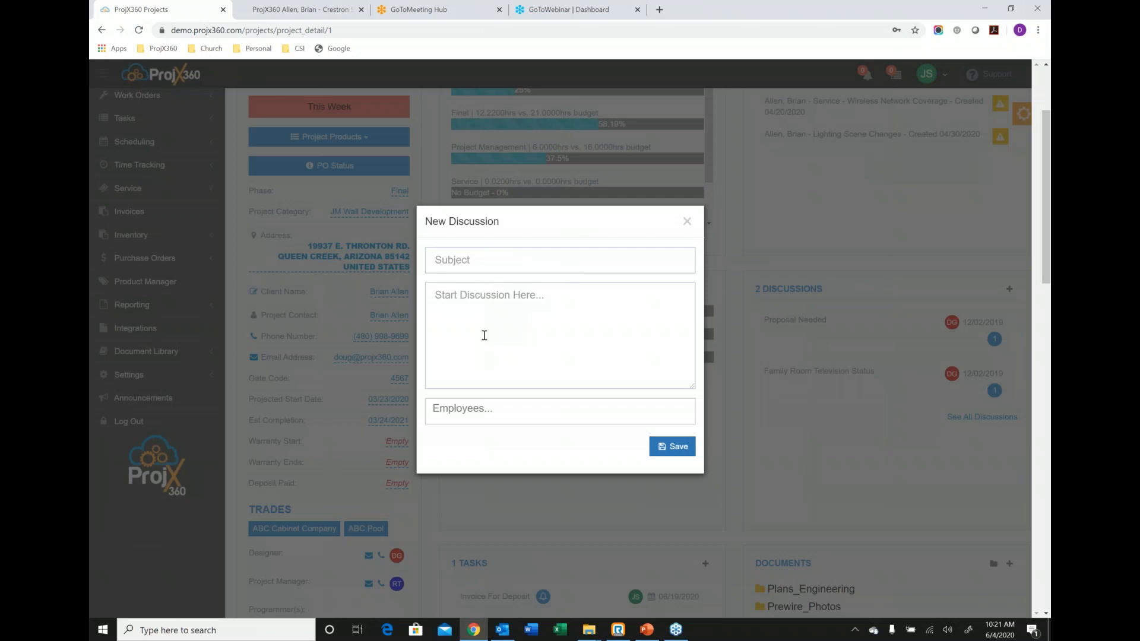
click(508, 408)
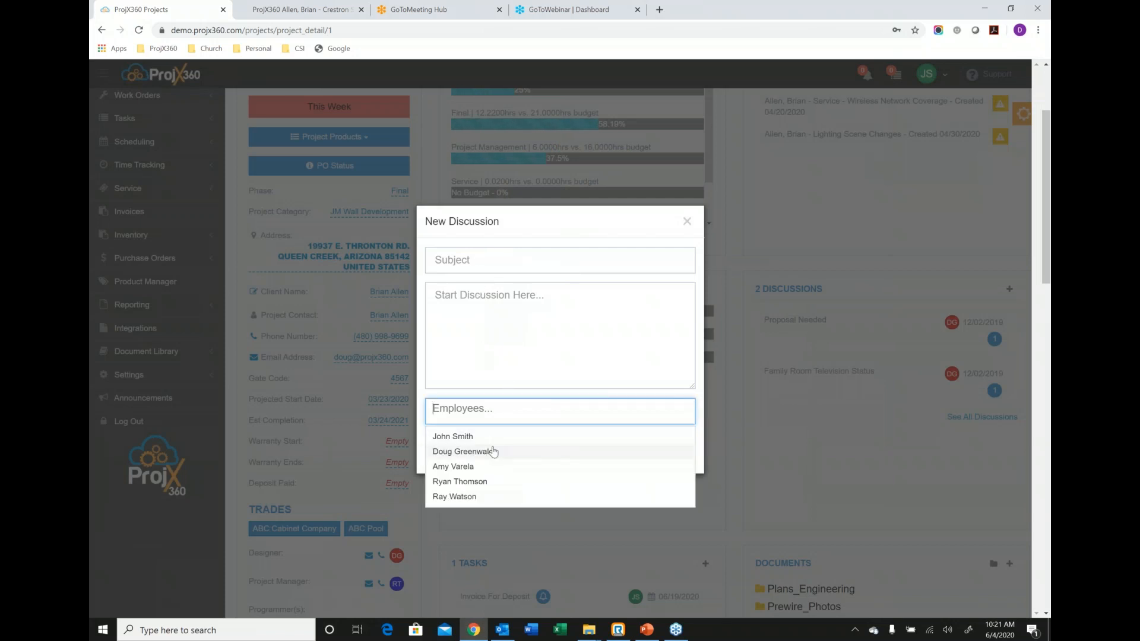
click(489, 452)
click(478, 452)
click(484, 456)
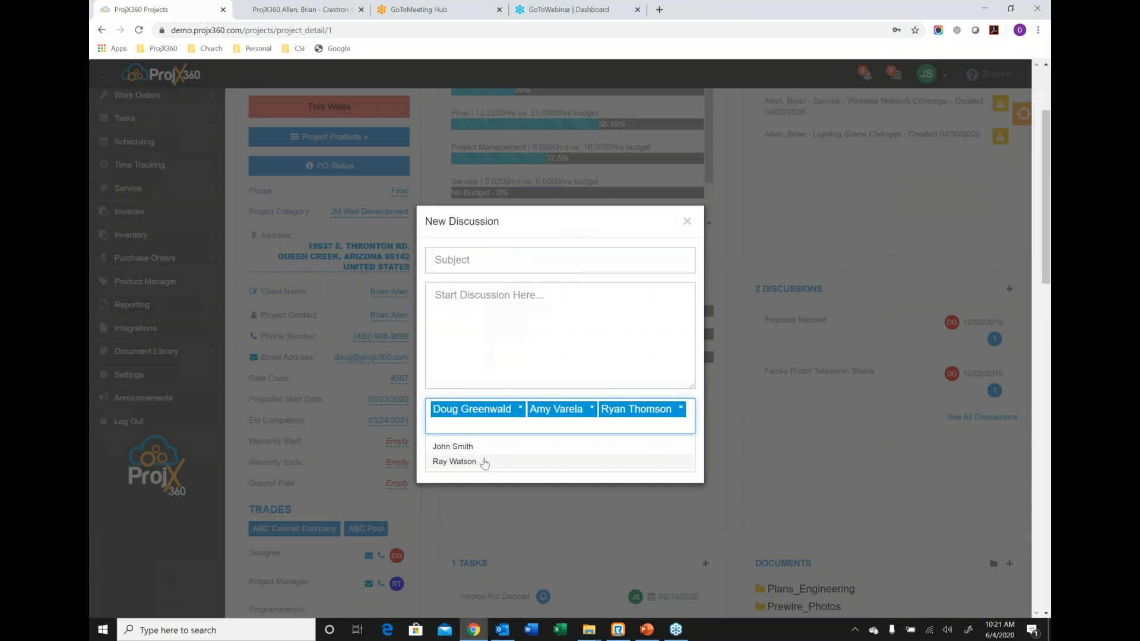
click(686, 222)
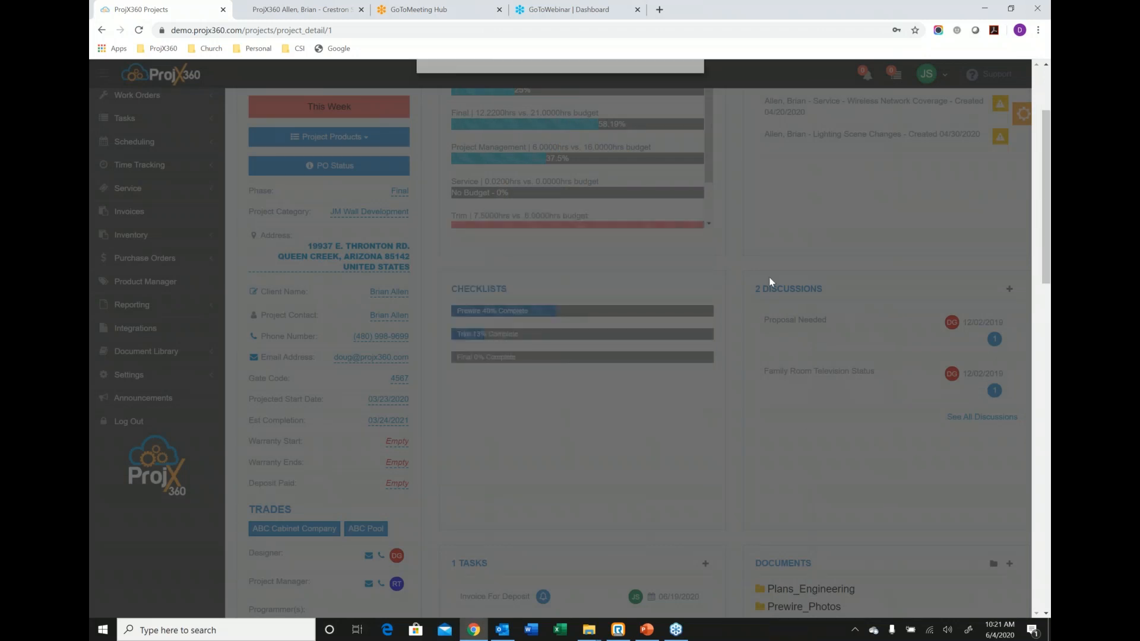
View the Proposal Needed discussion and the Invoice For Deposit task, closing each without changes.
click(801, 339)
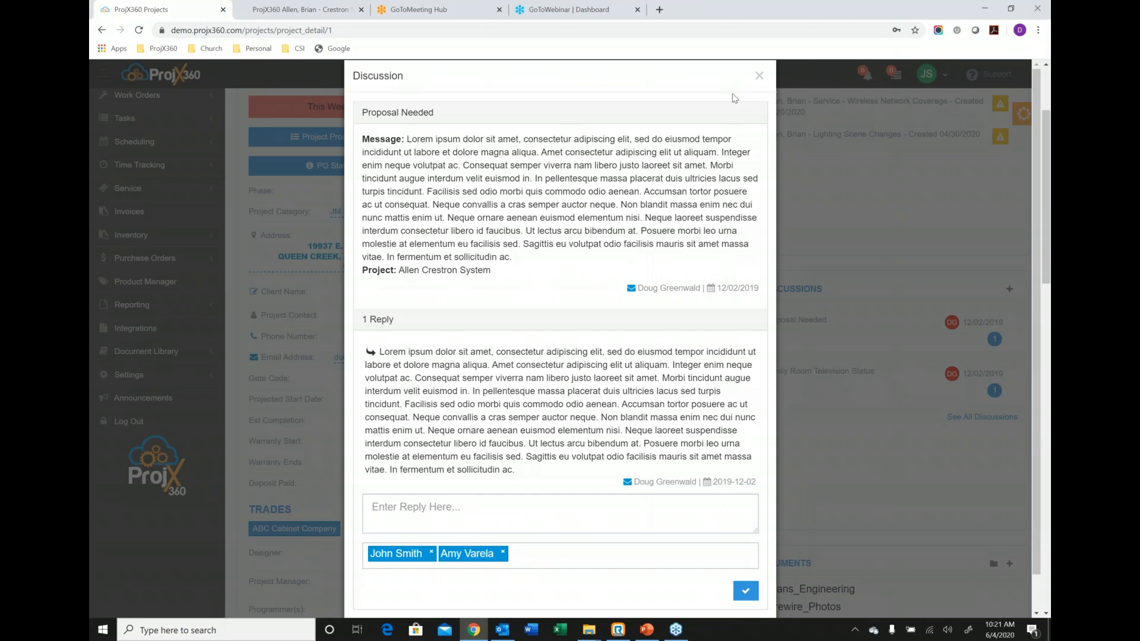
click(759, 77)
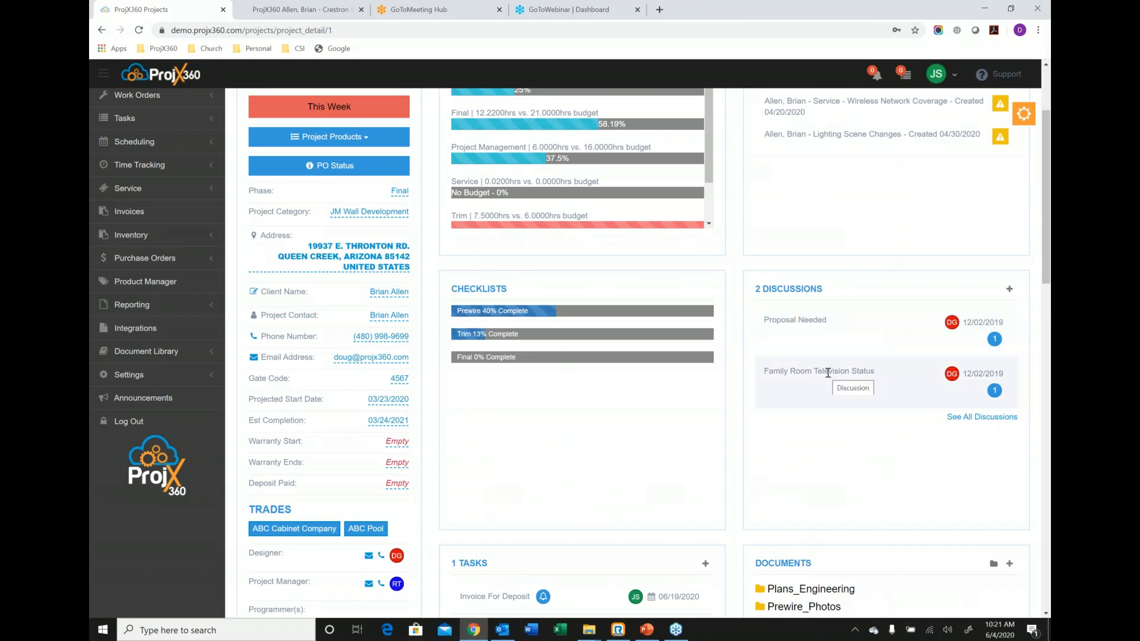
scroll(745, 377, down, 4)
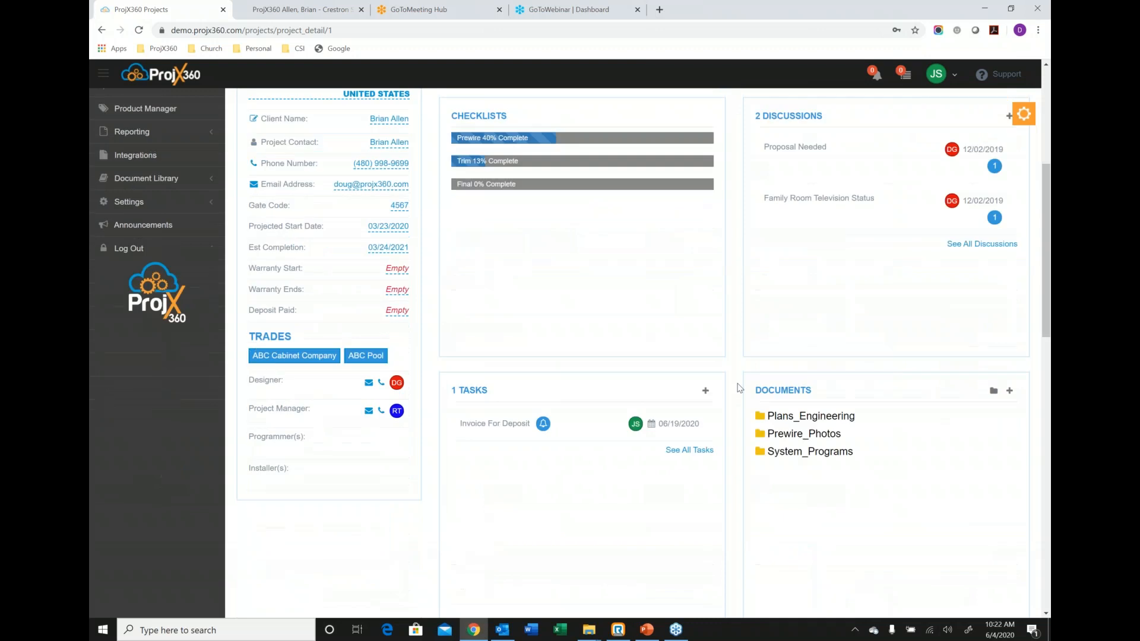
scroll(739, 387, down, 1)
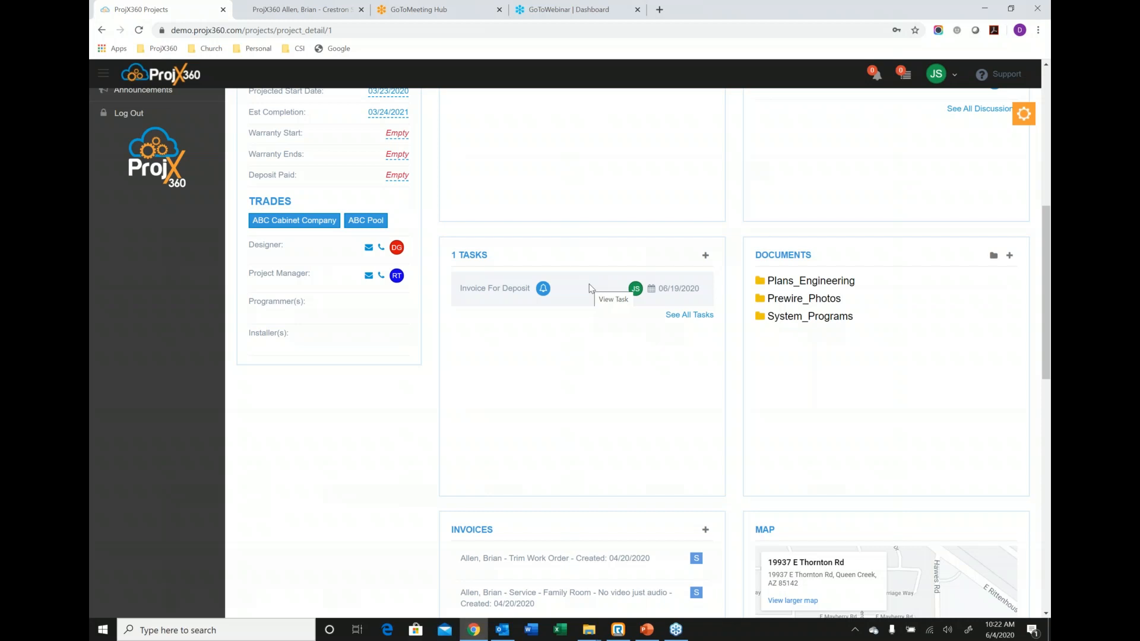
click(589, 284)
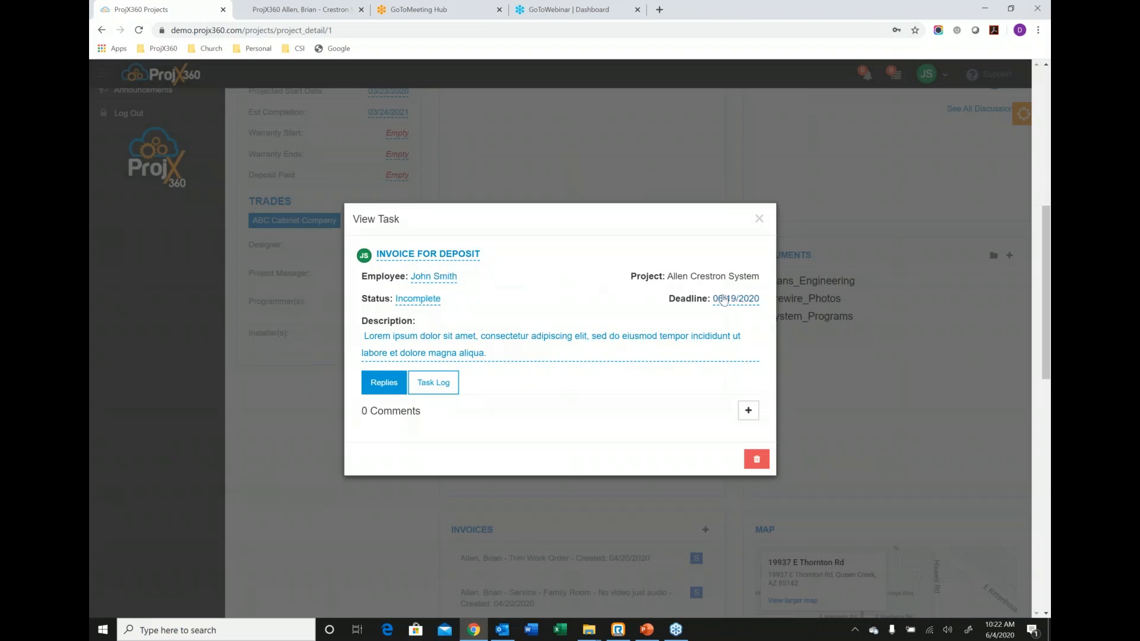
click(759, 219)
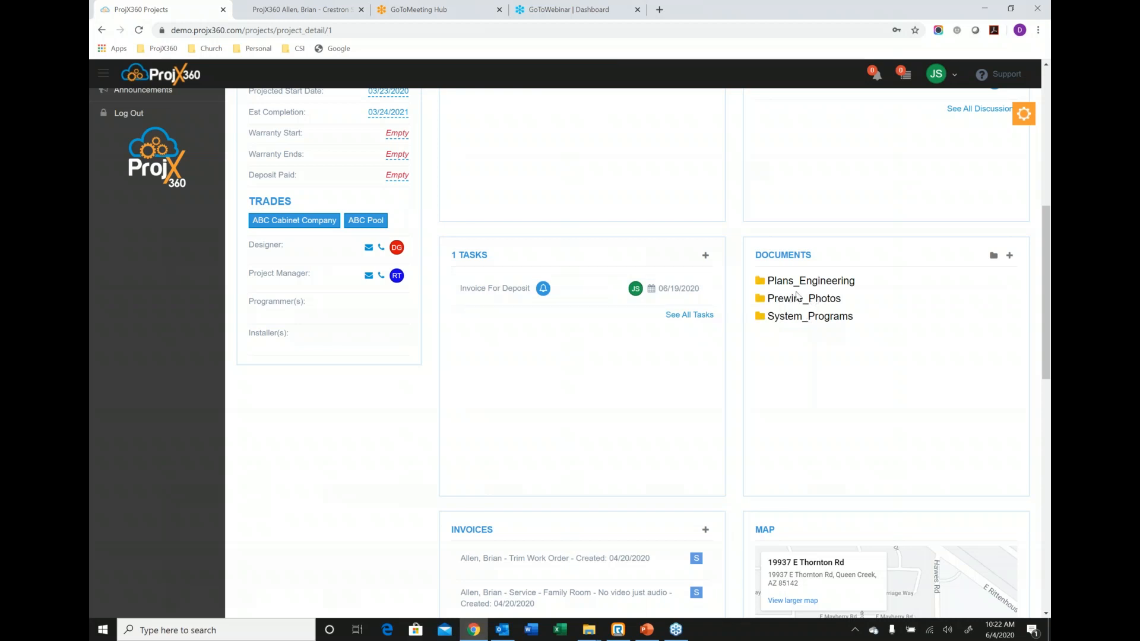
Expand the Plans_Engineering document folder and review the project's invoices, repair tracking, notes and purchase orders.
click(823, 286)
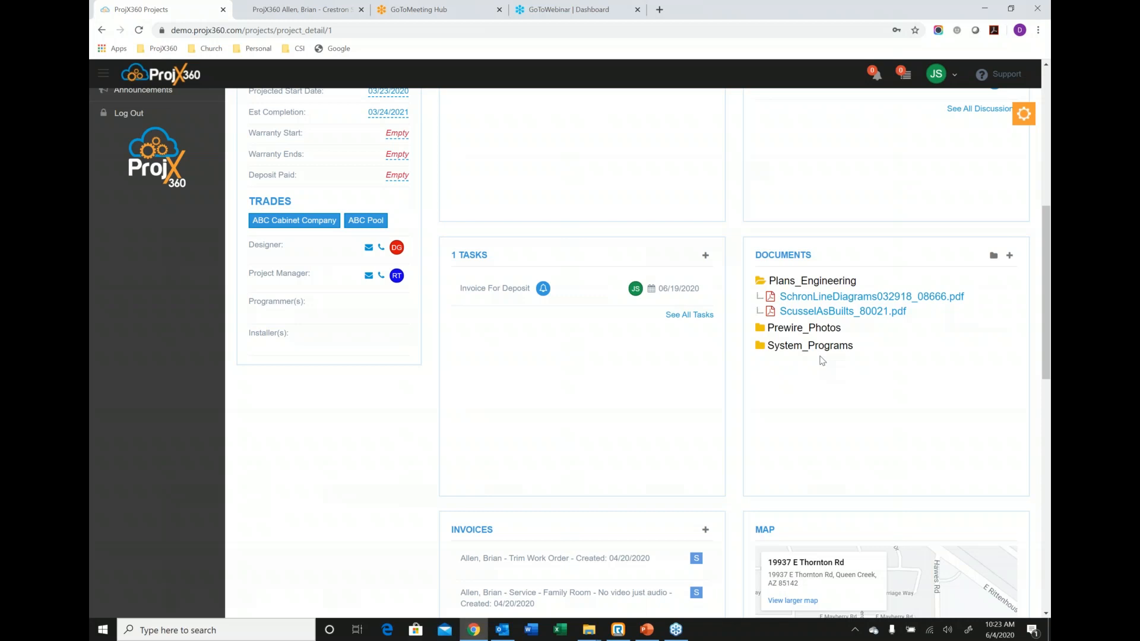
scroll(743, 402, down, 1)
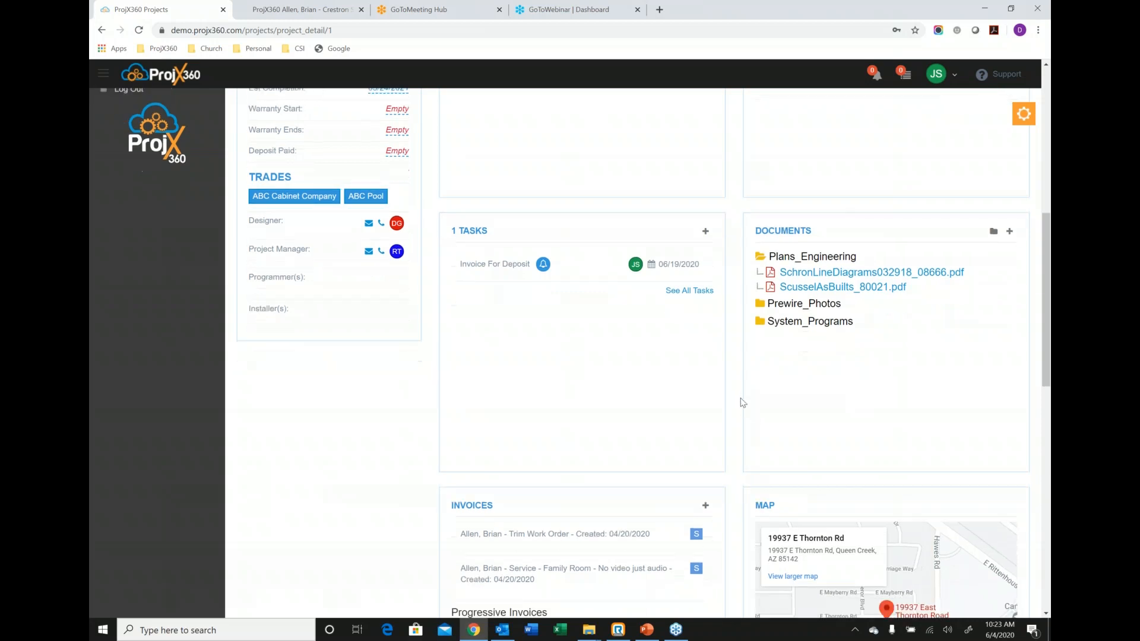
scroll(743, 403, down, 4)
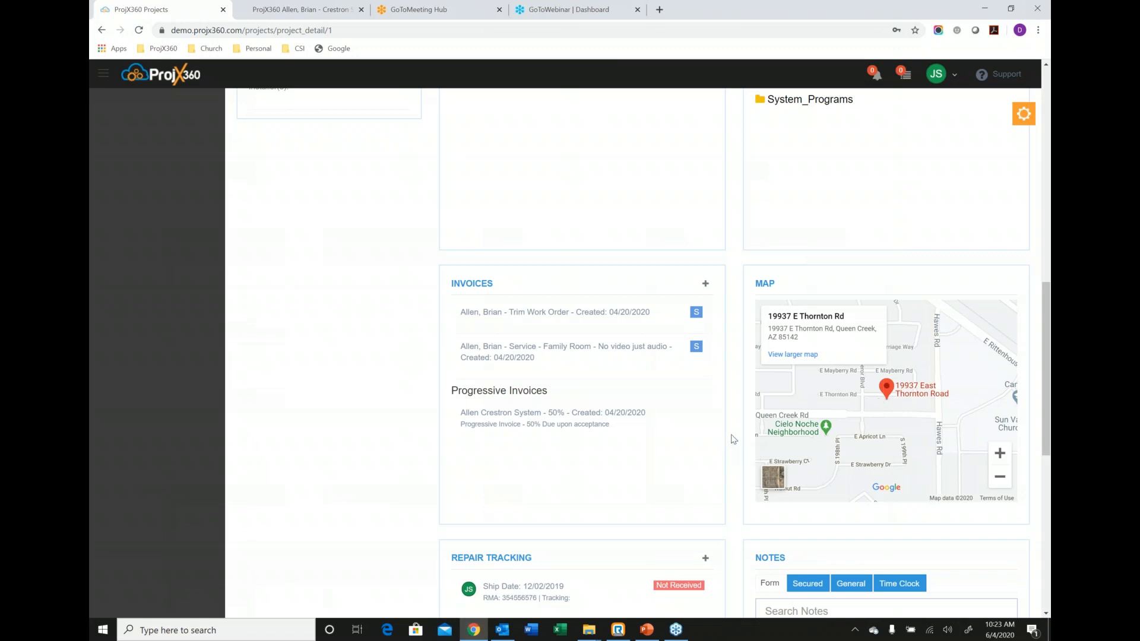
scroll(727, 442, down, 4)
scroll(734, 435, down, 1)
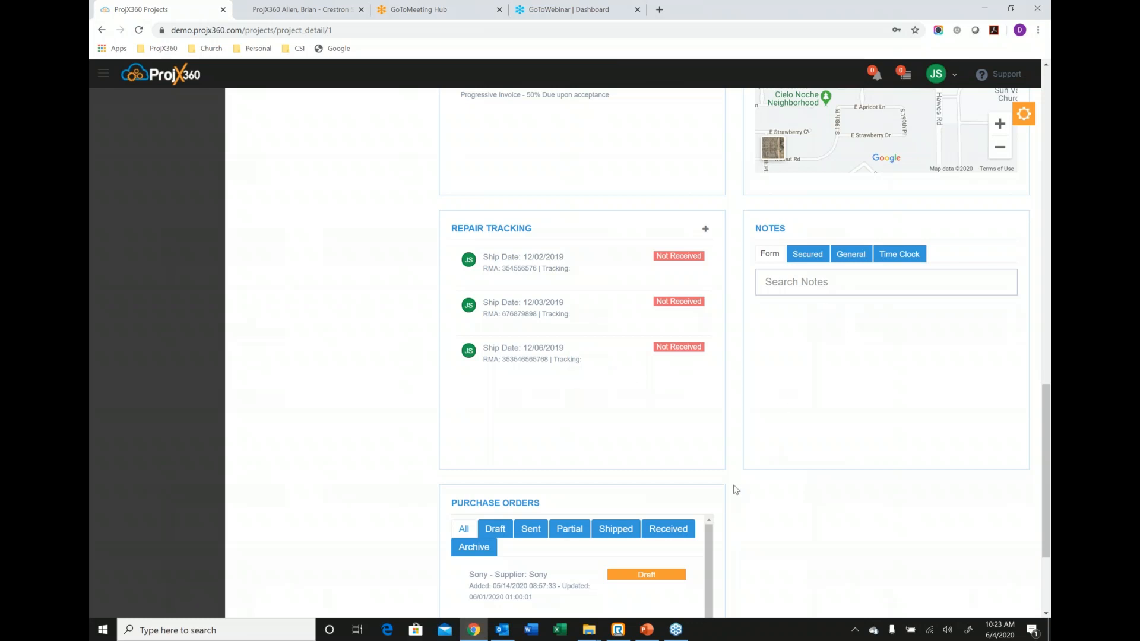
scroll(735, 488, down, 3)
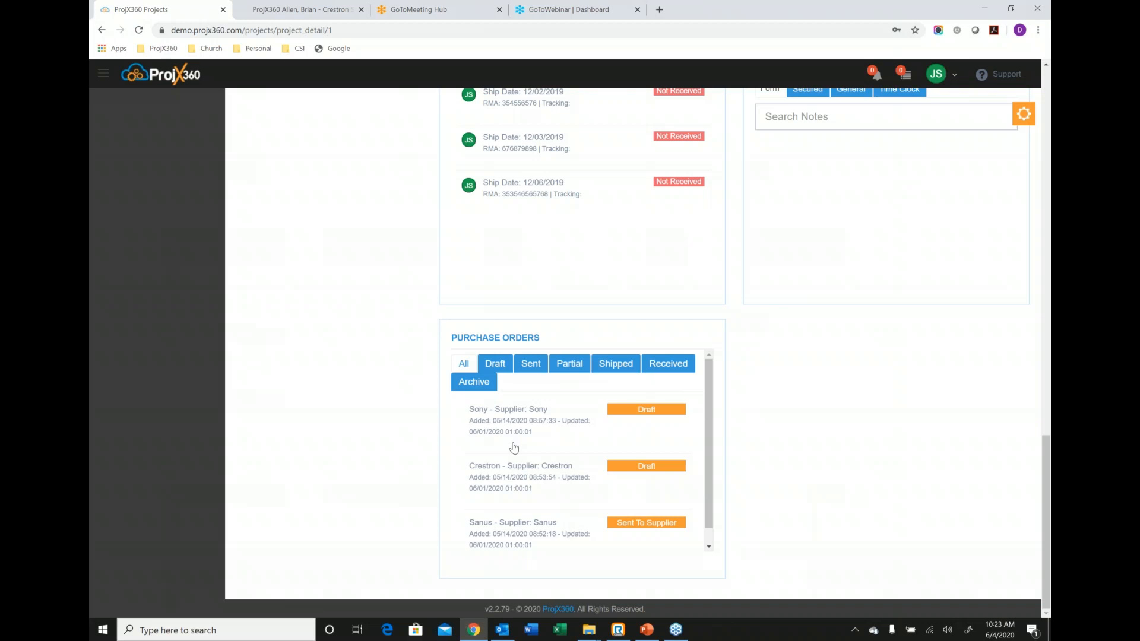
Open the project's forms and review the Network form and the System Design processor, audio distribution and video distribution sections.
scroll(514, 447, up, 10)
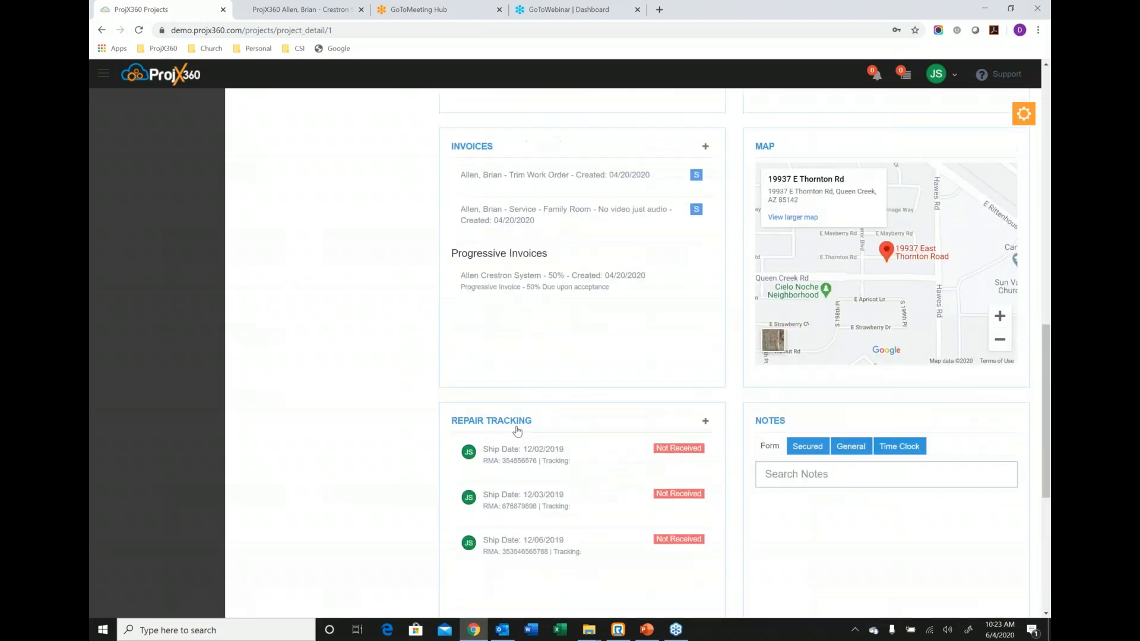
scroll(521, 422, up, 7)
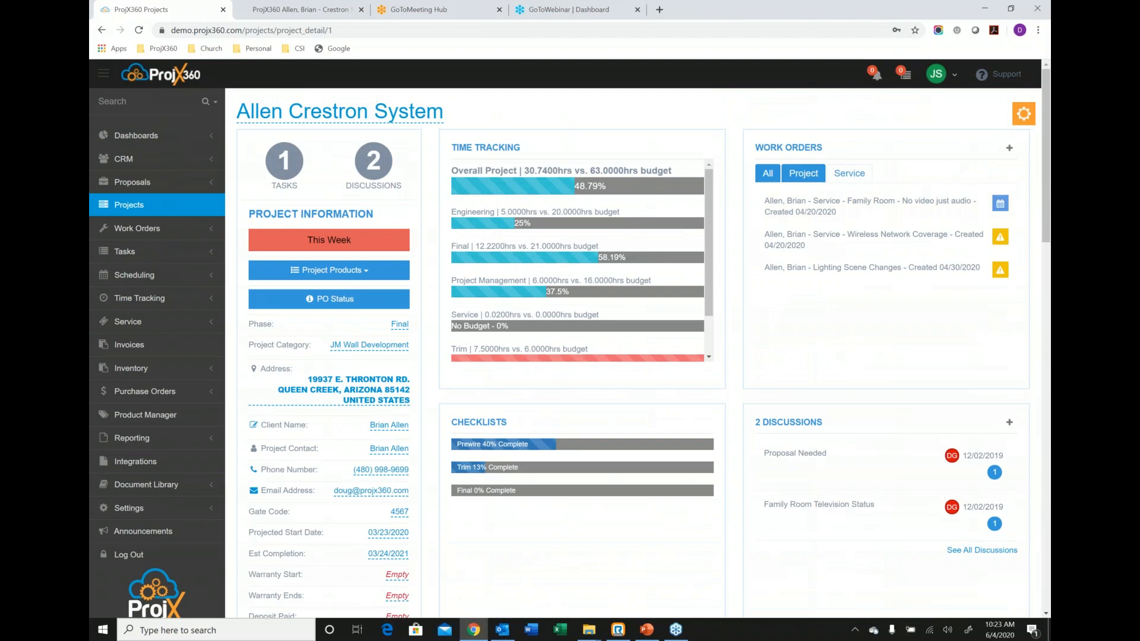
click(1023, 114)
click(997, 156)
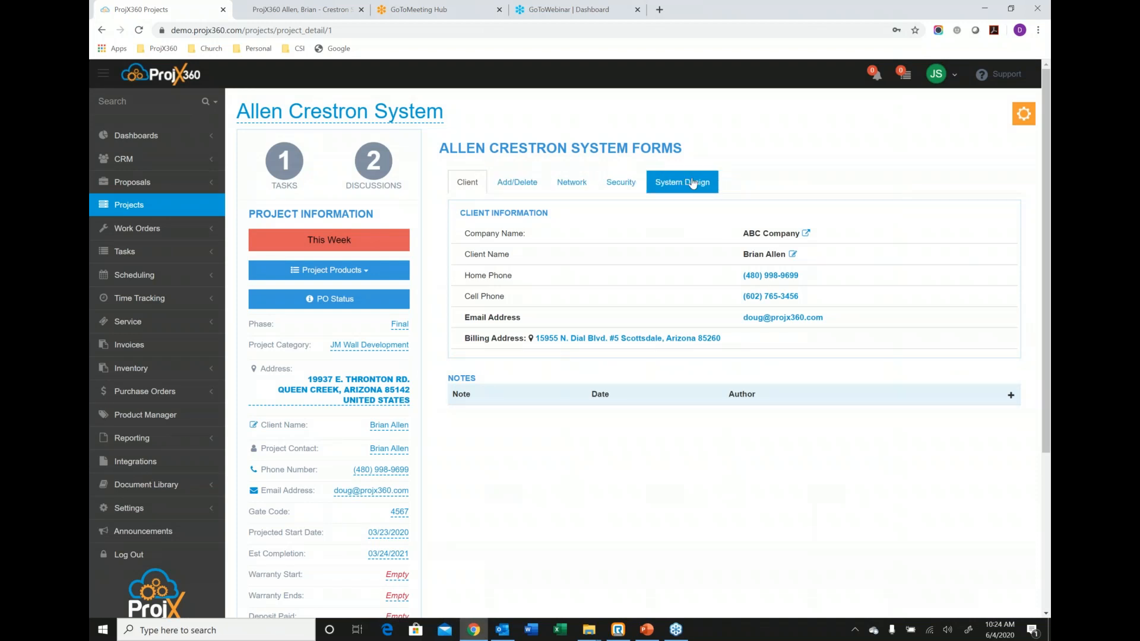
click(572, 183)
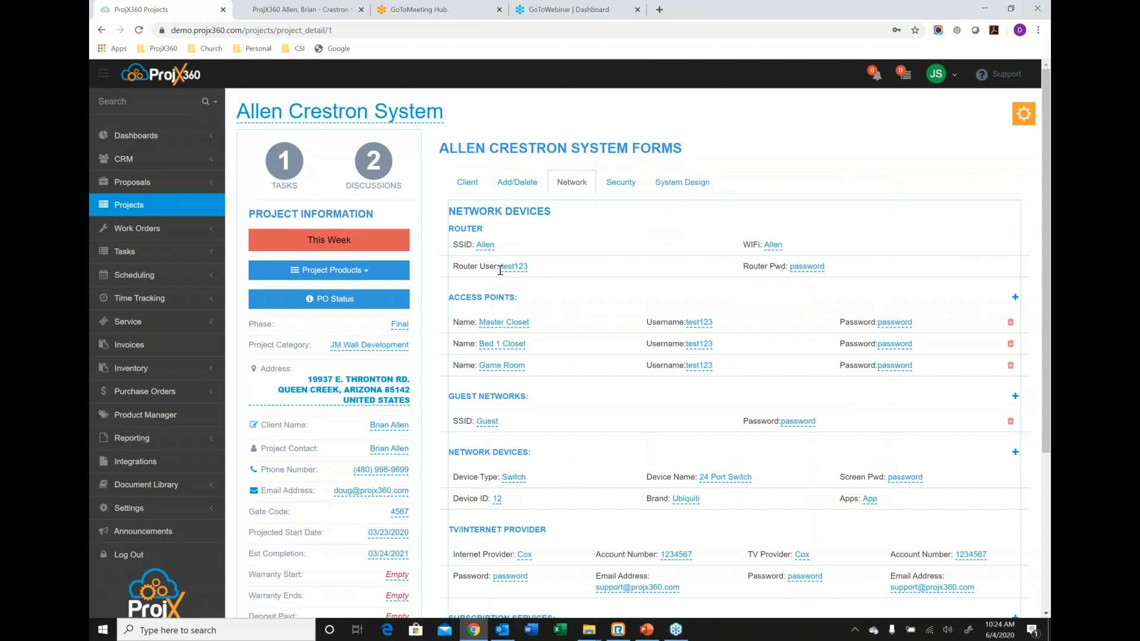
click(698, 188)
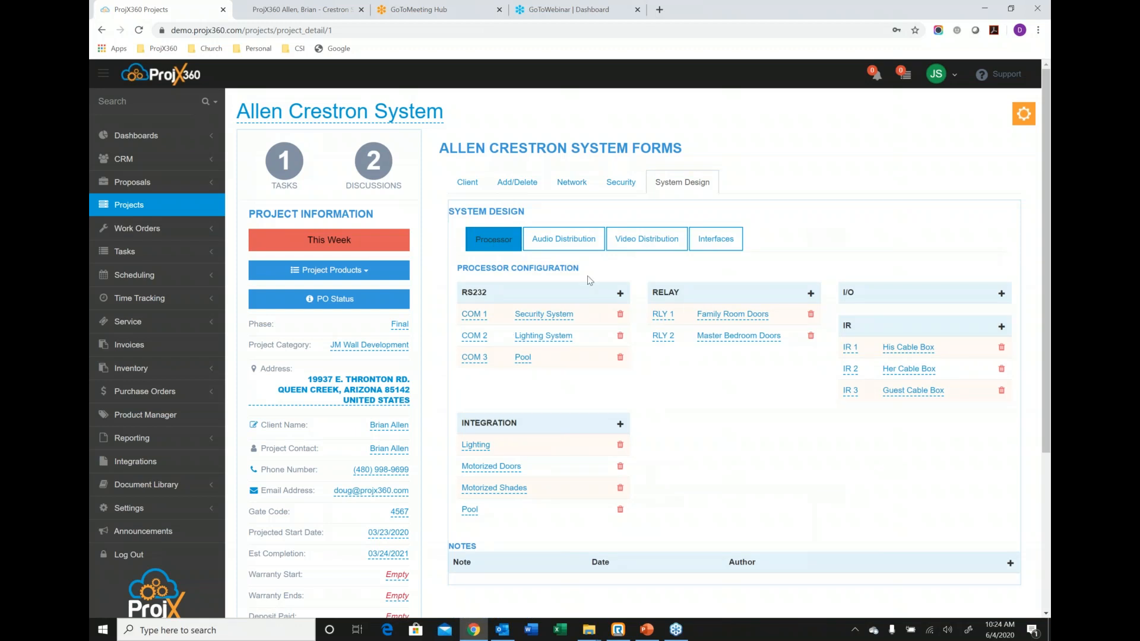
click(564, 239)
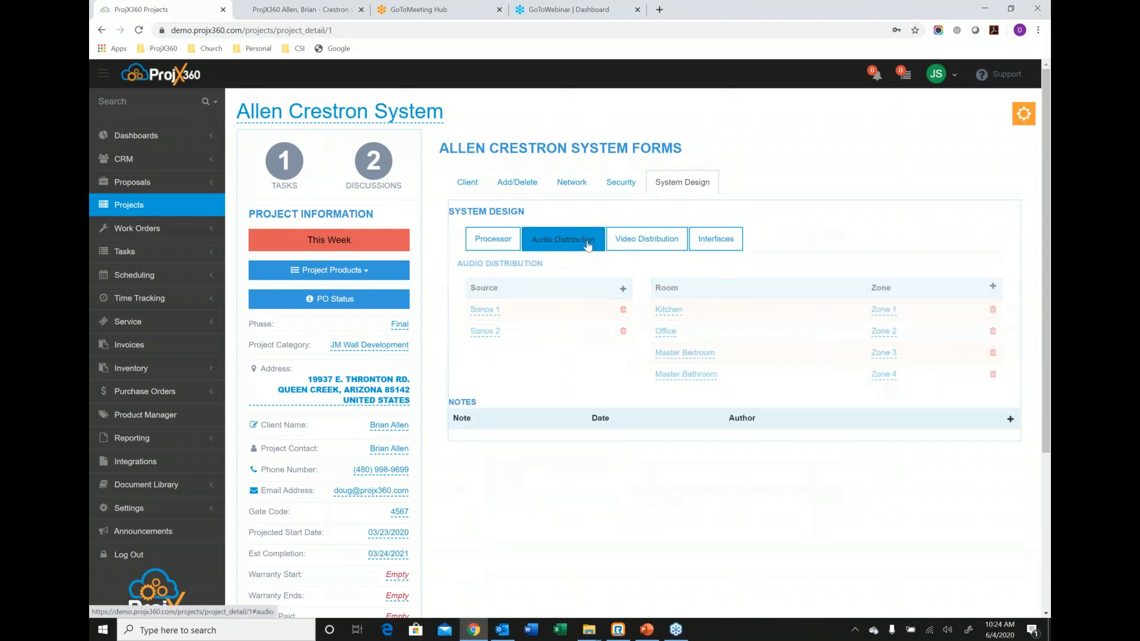
click(643, 245)
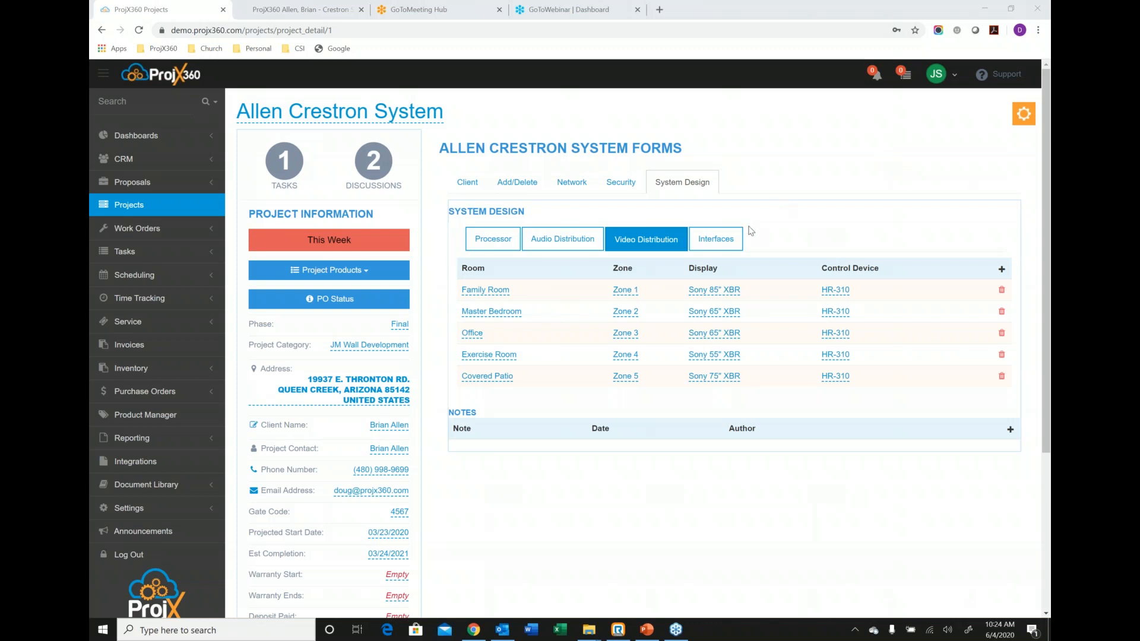
View the list of products installed on the project.
click(1023, 119)
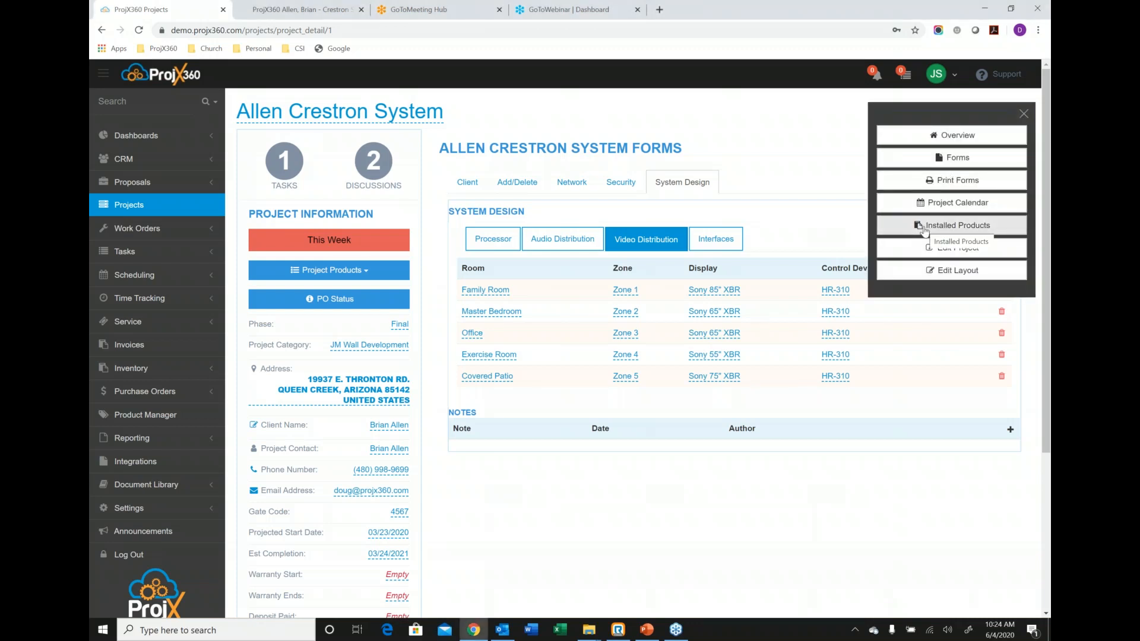
click(958, 226)
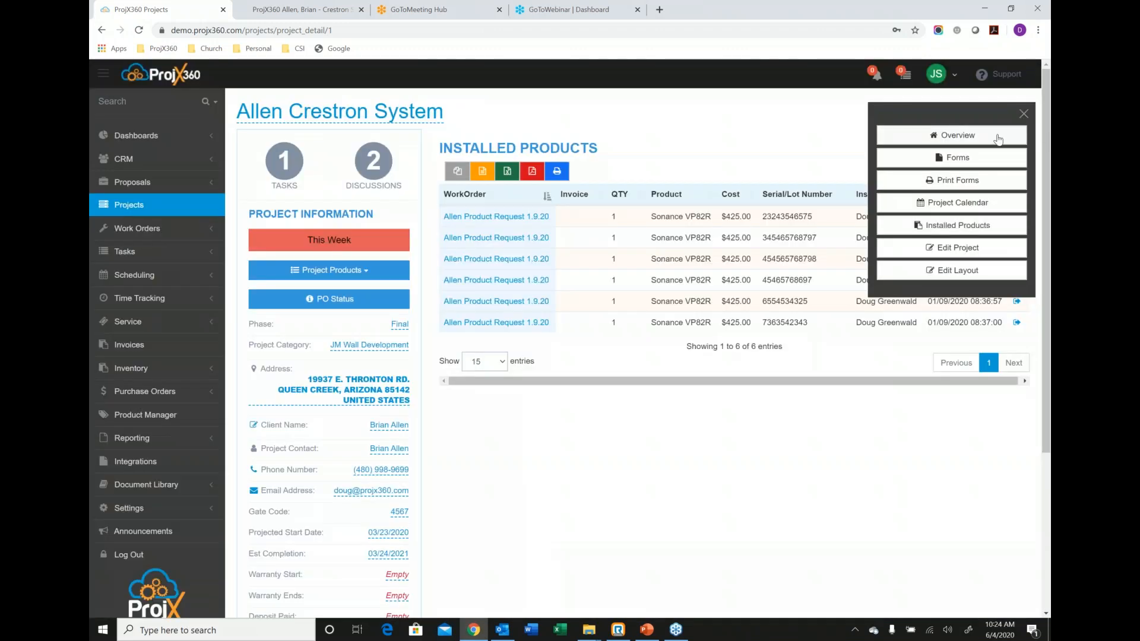
click(1024, 113)
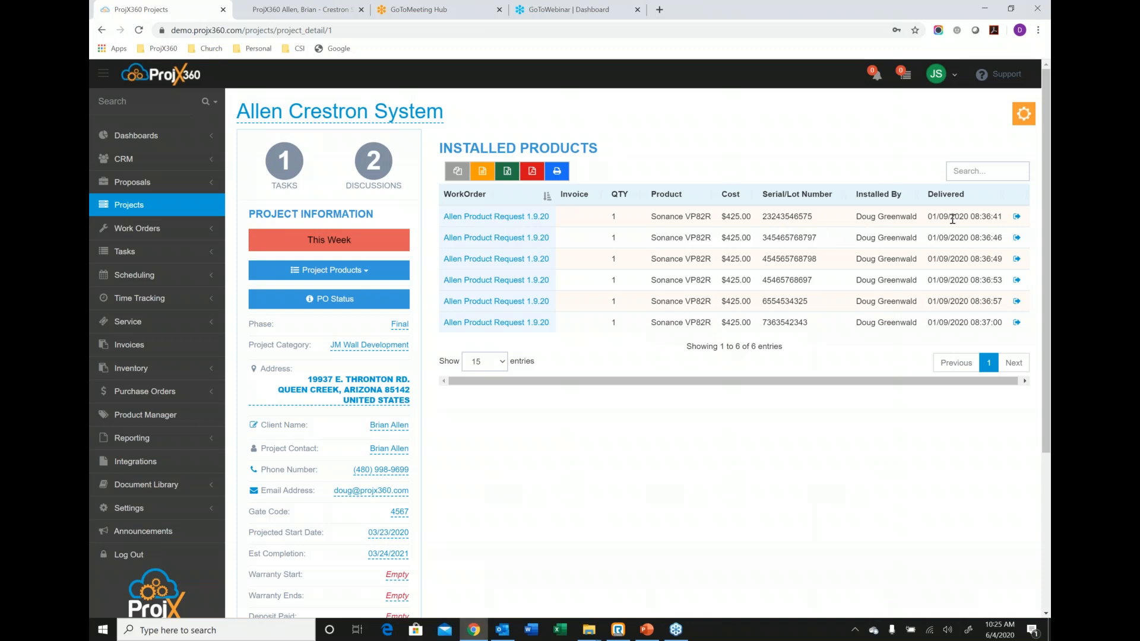
Open the Final Work Order of the Allen Crestron System project from the list of all work orders.
click(151, 230)
click(135, 253)
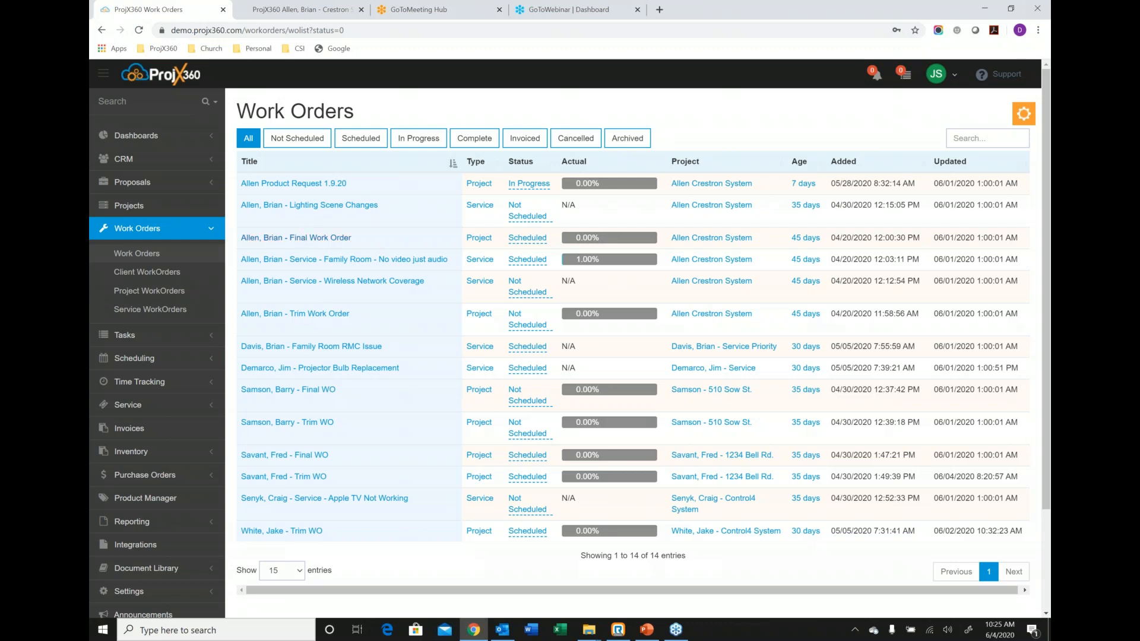
click(301, 237)
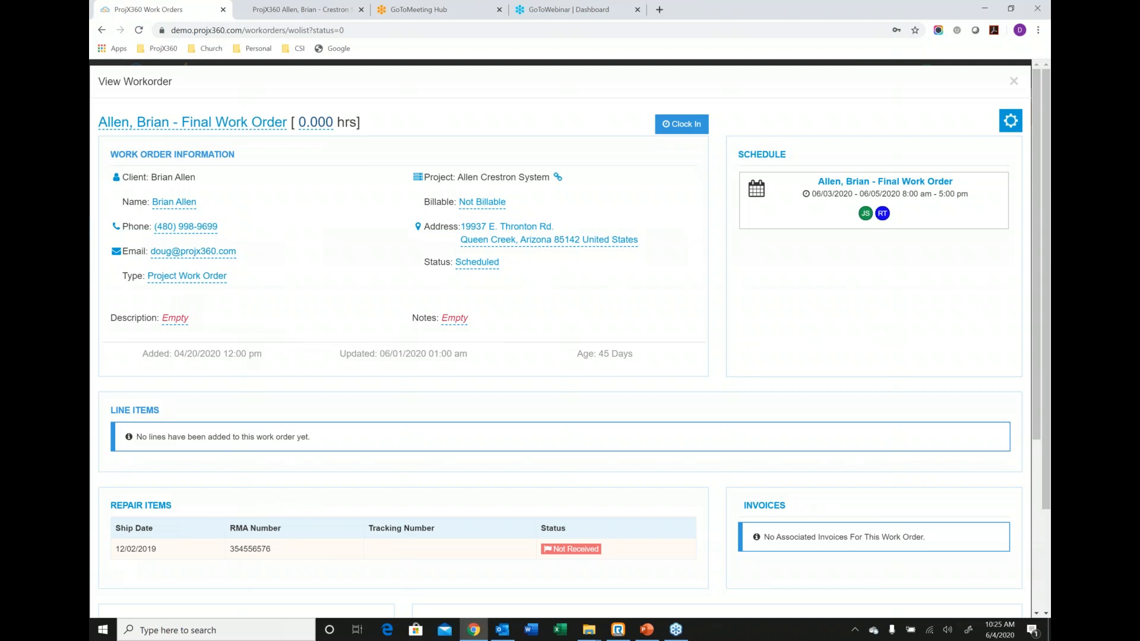
Clock in to the work order under the Final phase.
click(696, 130)
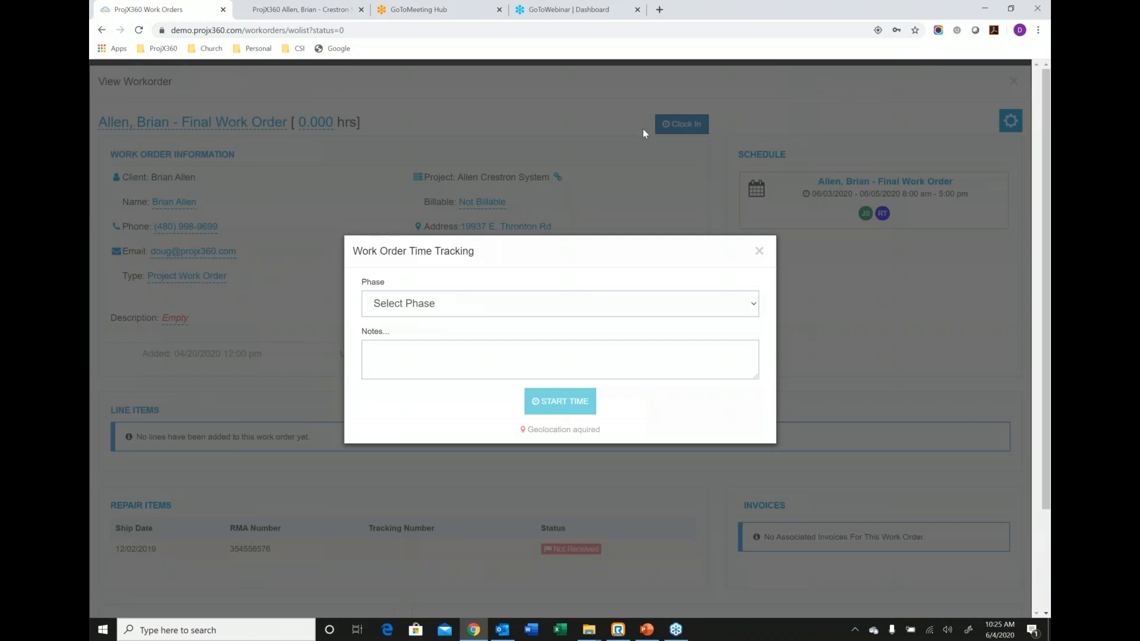
click(501, 307)
click(409, 363)
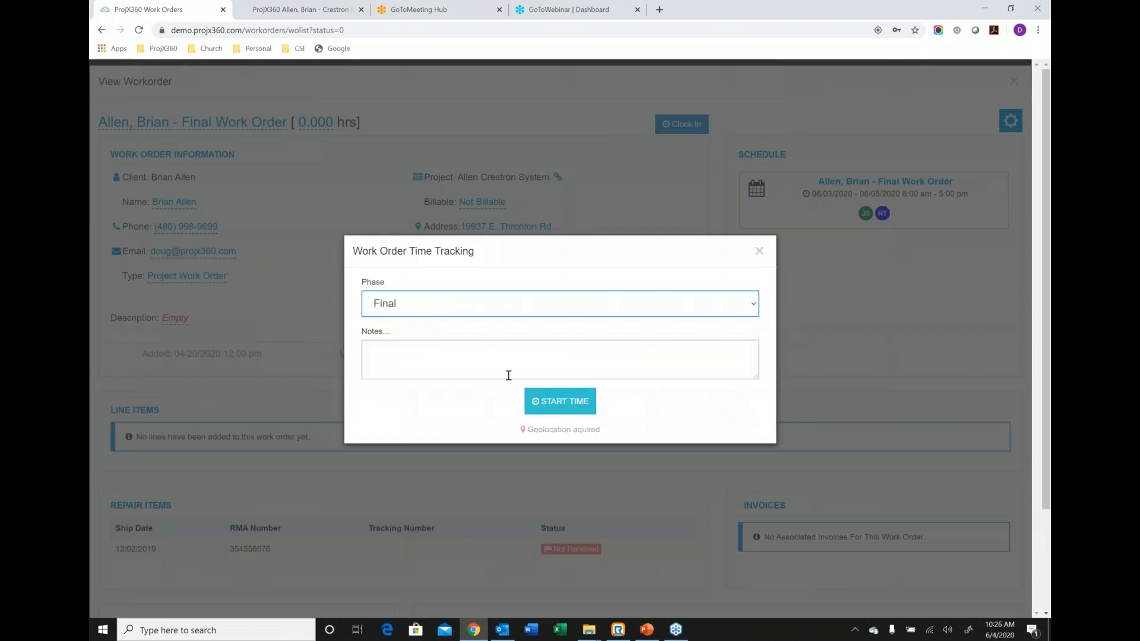
click(561, 399)
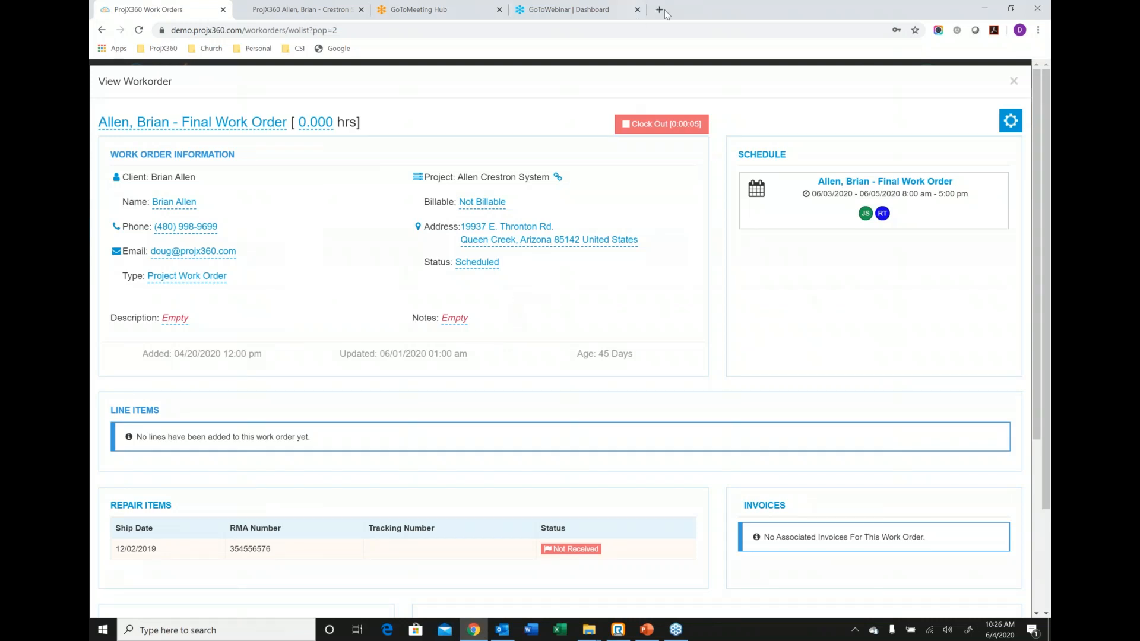
click(667, 126)
Add the Equipment Closet Crestron DM-NVX-351C, Family Room Integra DRX-3.3 and Study Sony XBR55X850G from the Crestron System proposal as work order line items.
click(1005, 121)
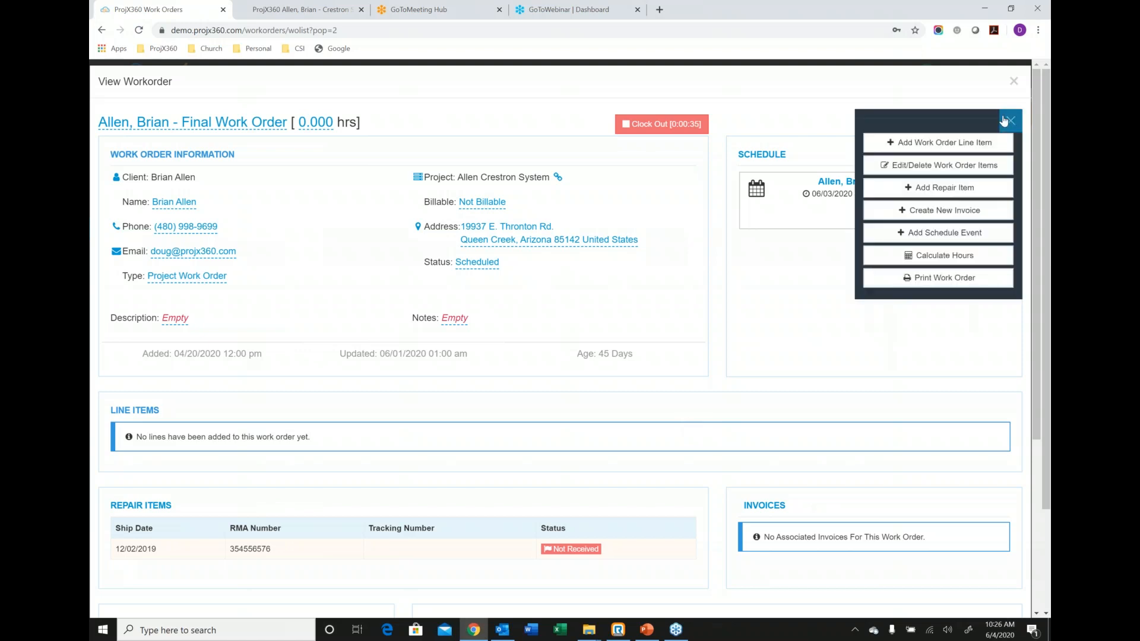
click(963, 144)
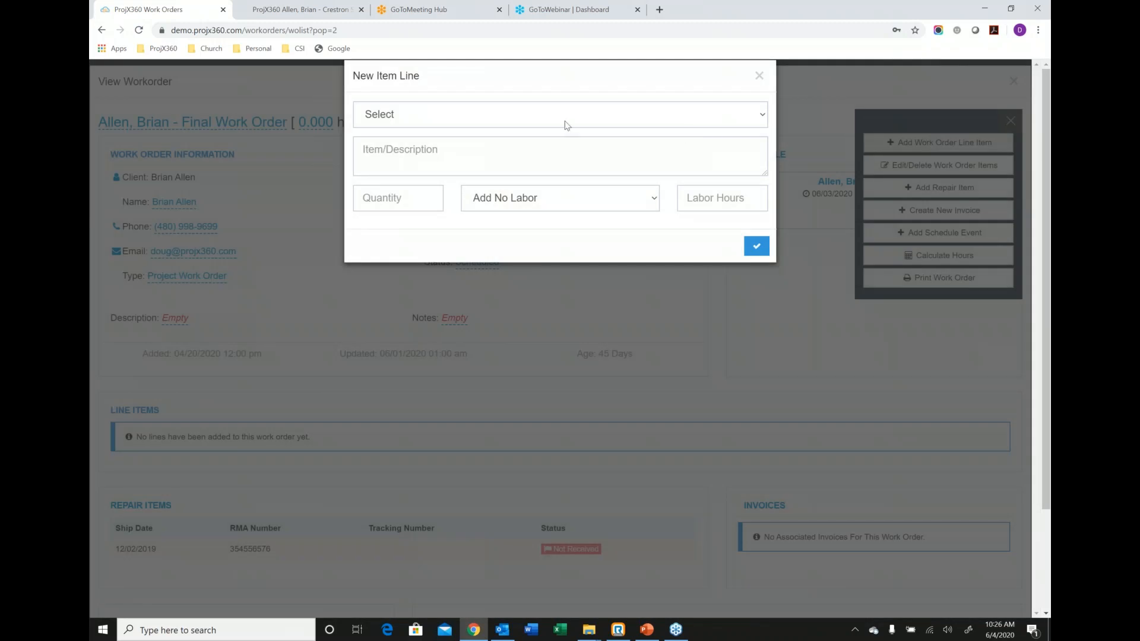
click(542, 116)
click(451, 172)
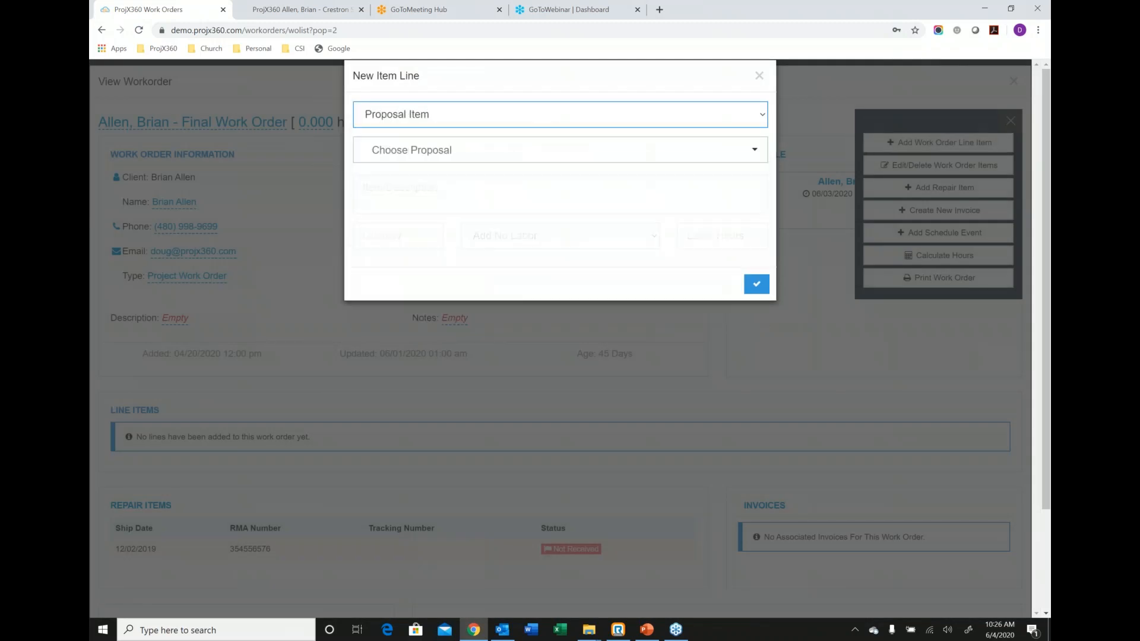
click(446, 149)
click(420, 176)
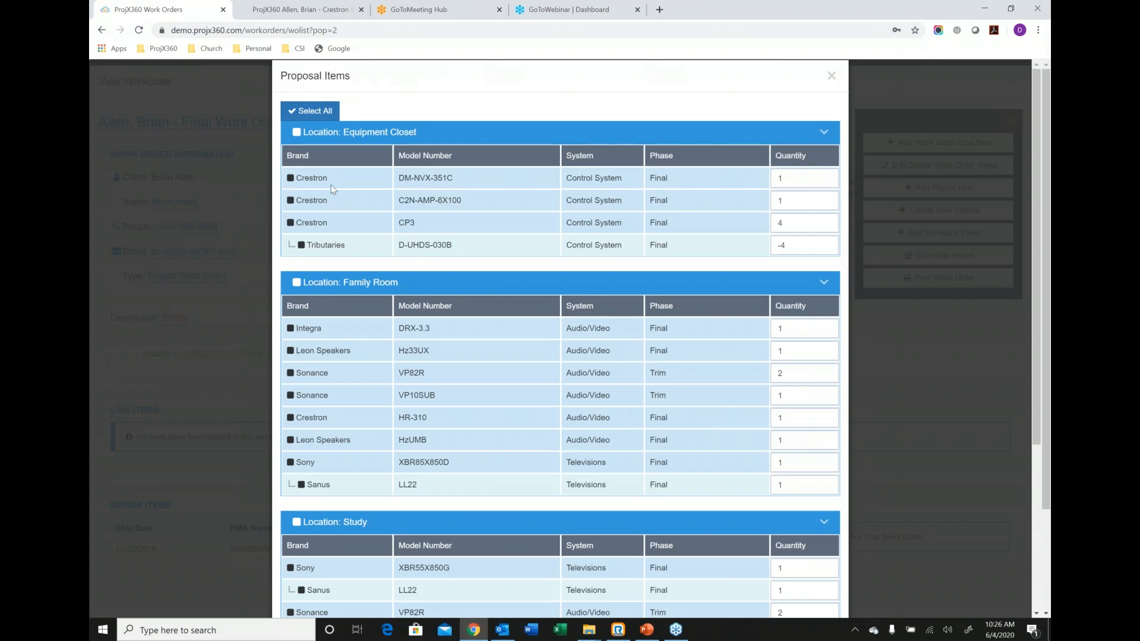
click(290, 178)
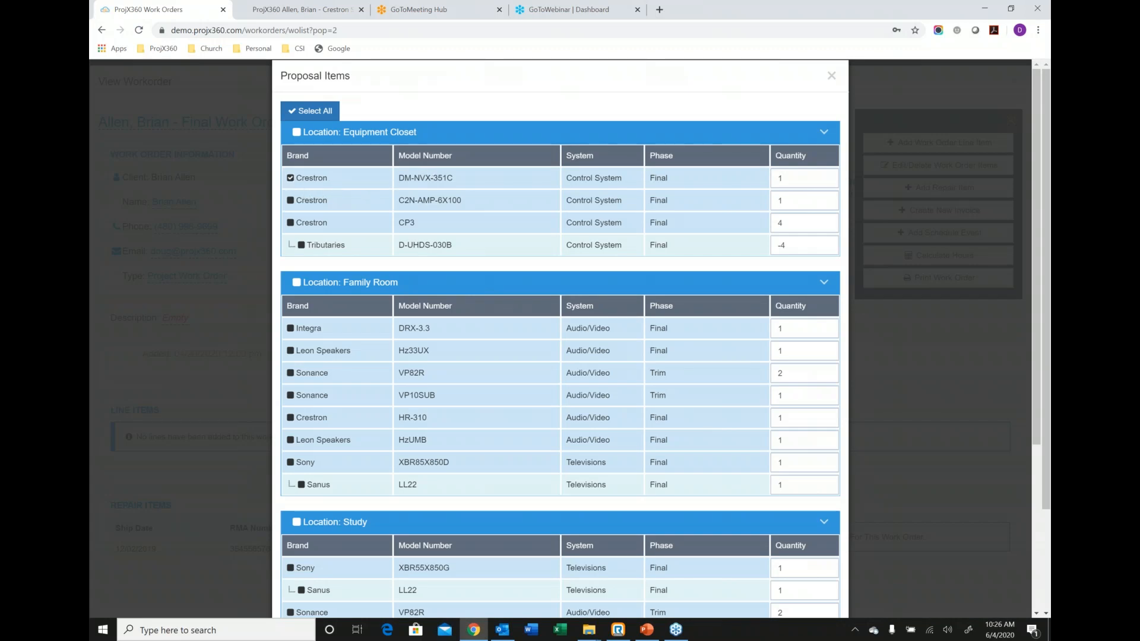
click(290, 328)
click(291, 568)
scroll(432, 546, down, 4)
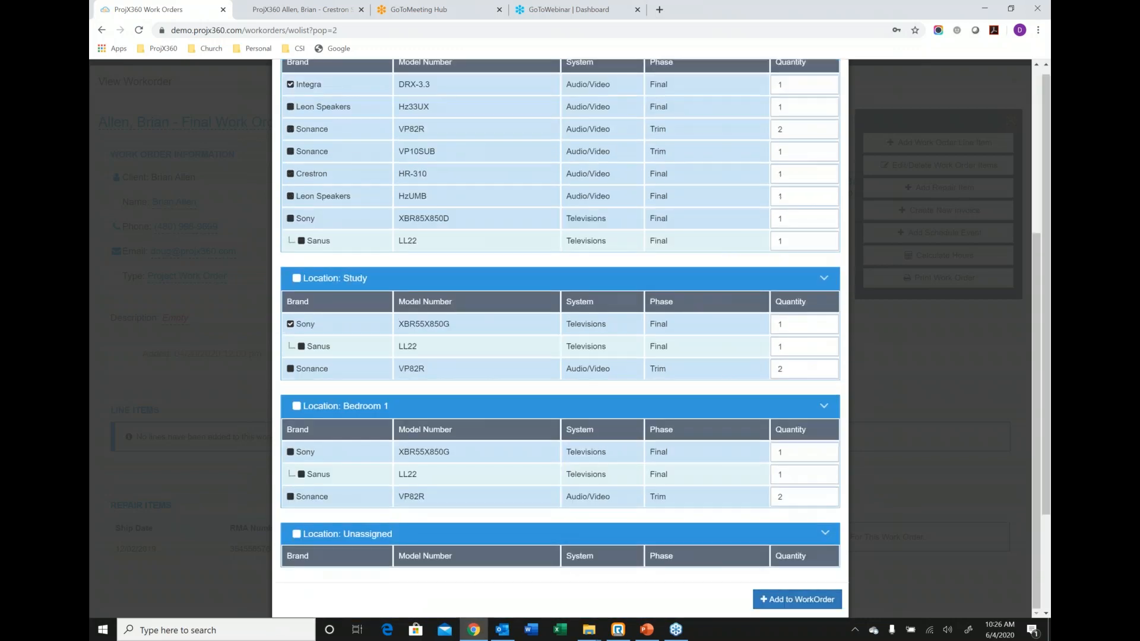
click(772, 600)
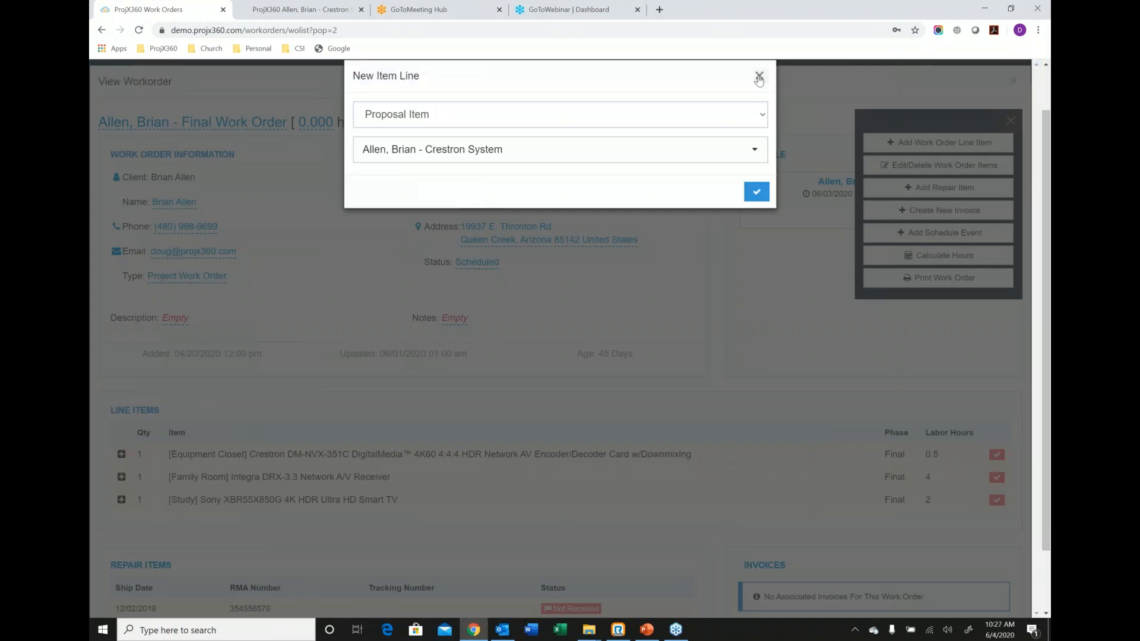
click(758, 76)
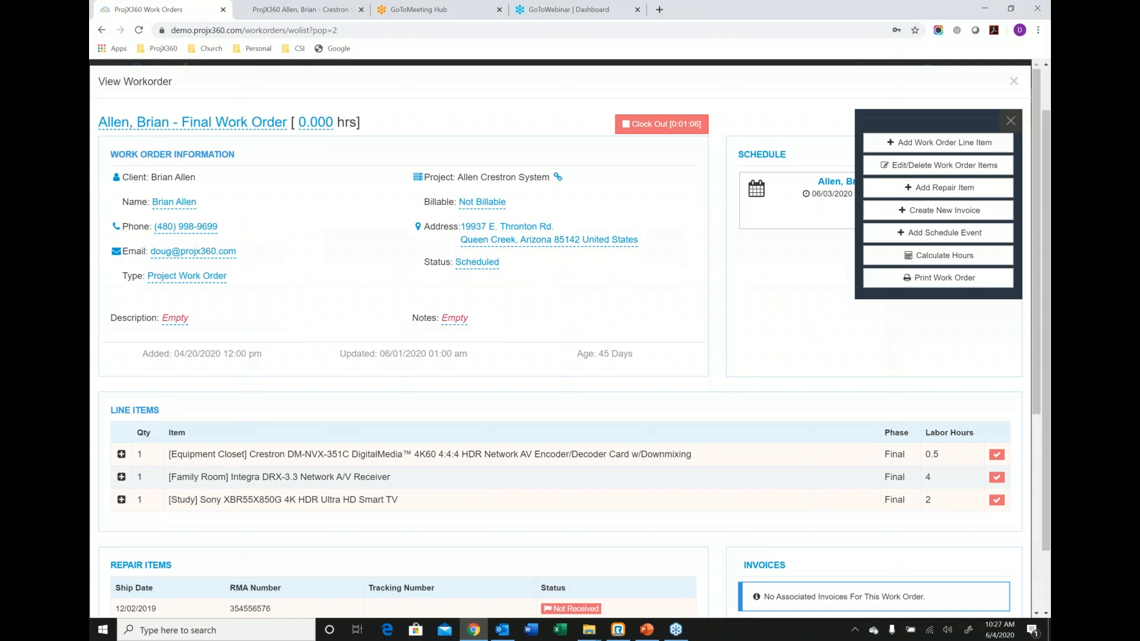
Add a Crestron AV3 from the Product Manager as a work order line item, with the Final phase and 2 labor hours.
click(901, 145)
click(514, 116)
click(421, 190)
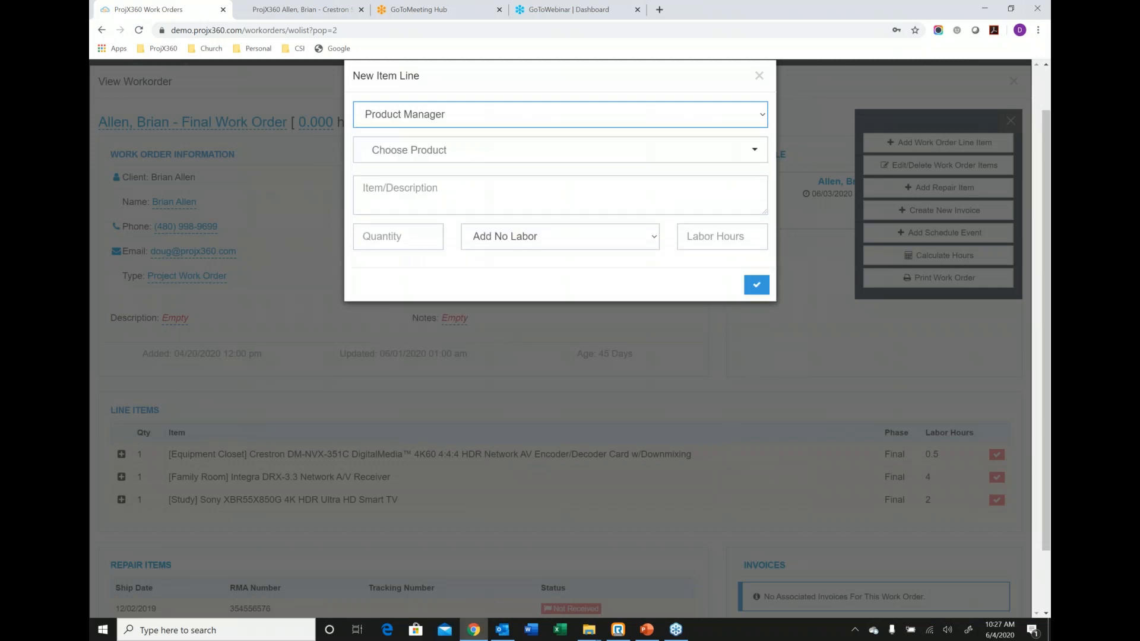
click(427, 155)
text(cres)
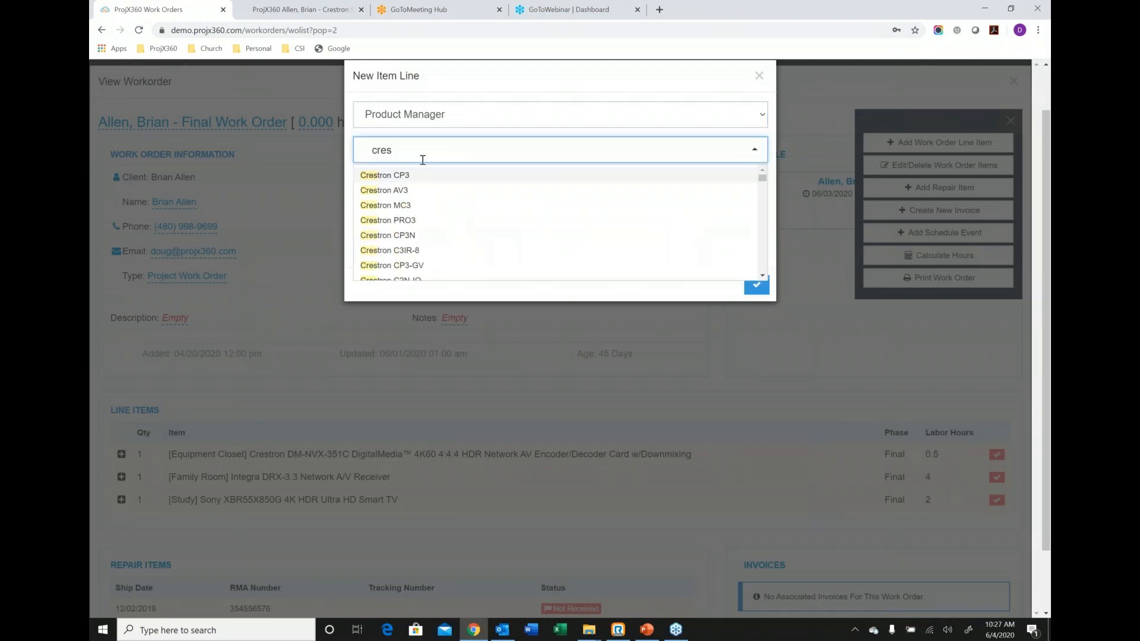
click(393, 190)
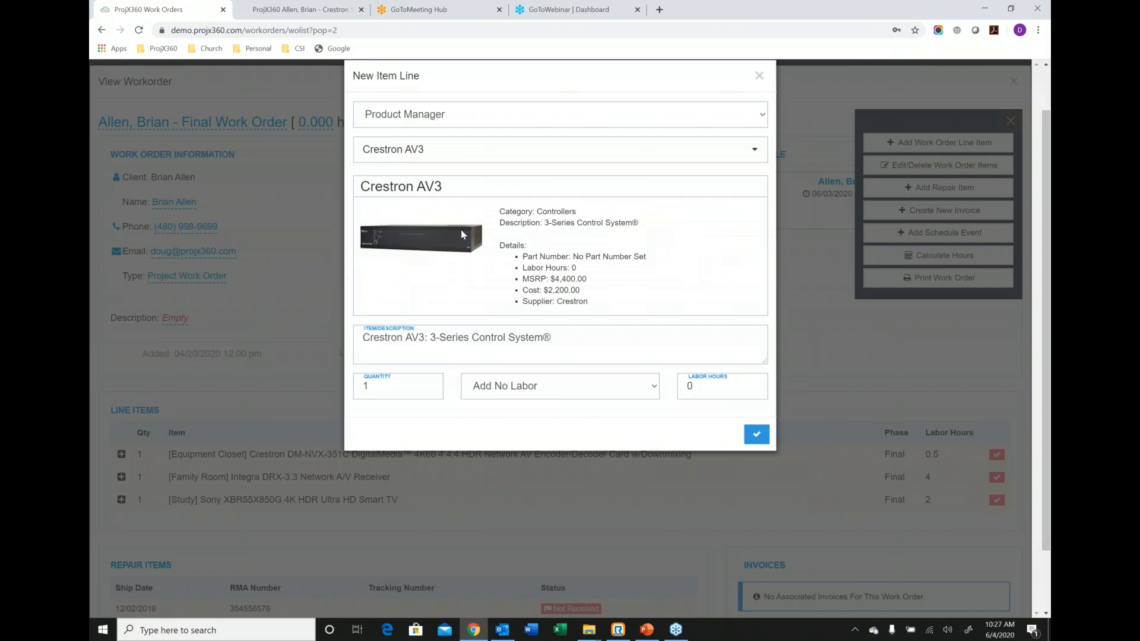
click(521, 393)
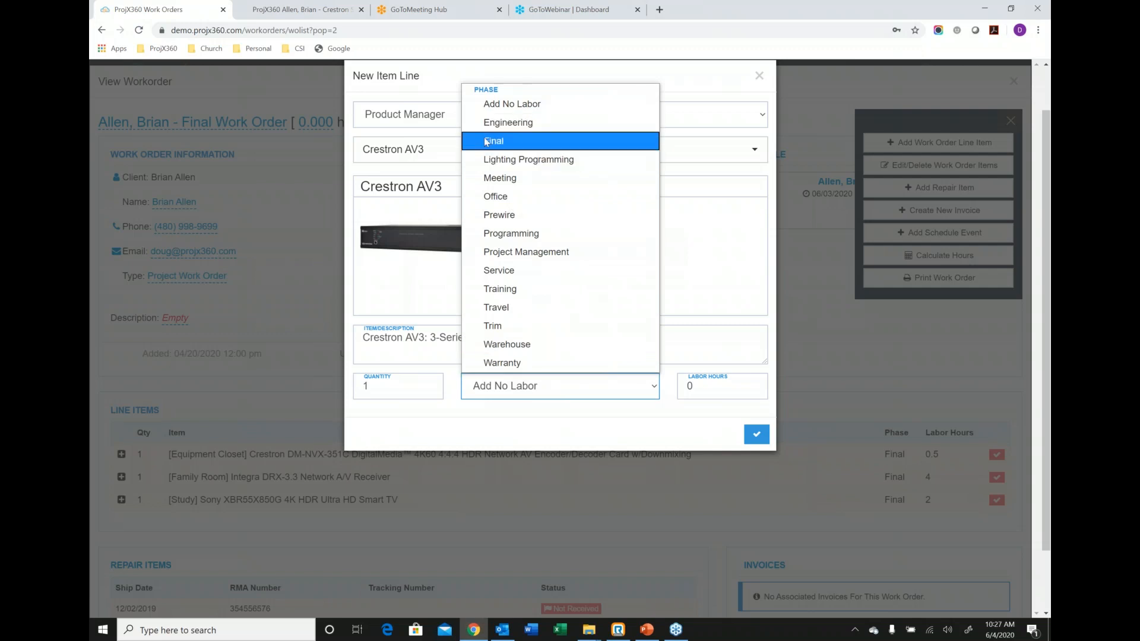
click(558, 141)
double_click(687, 393)
text(2)
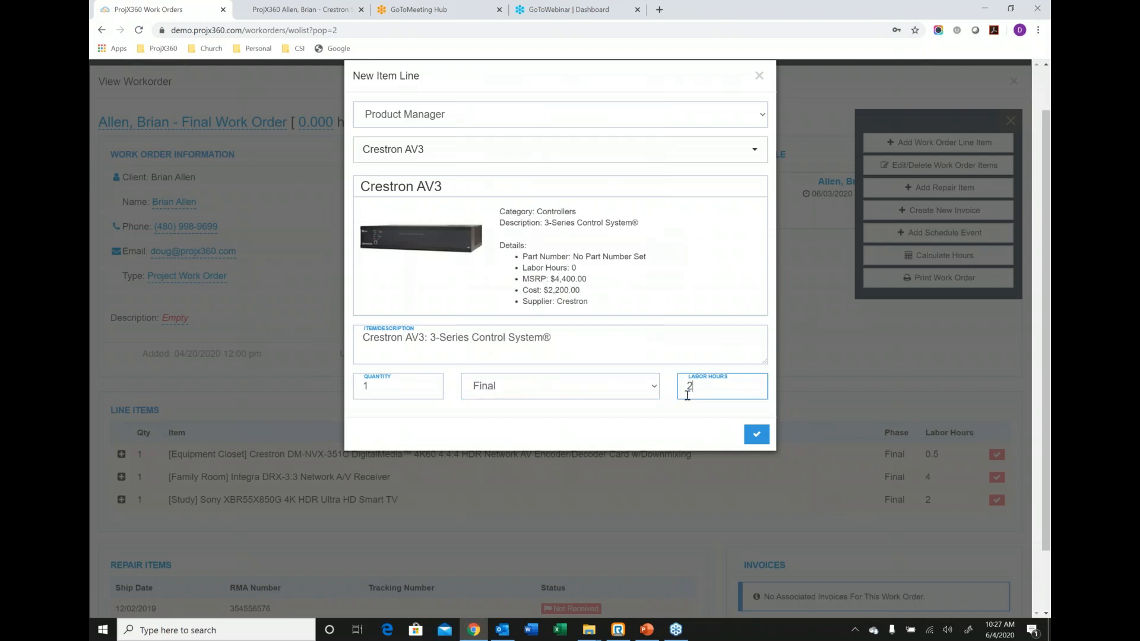
click(756, 435)
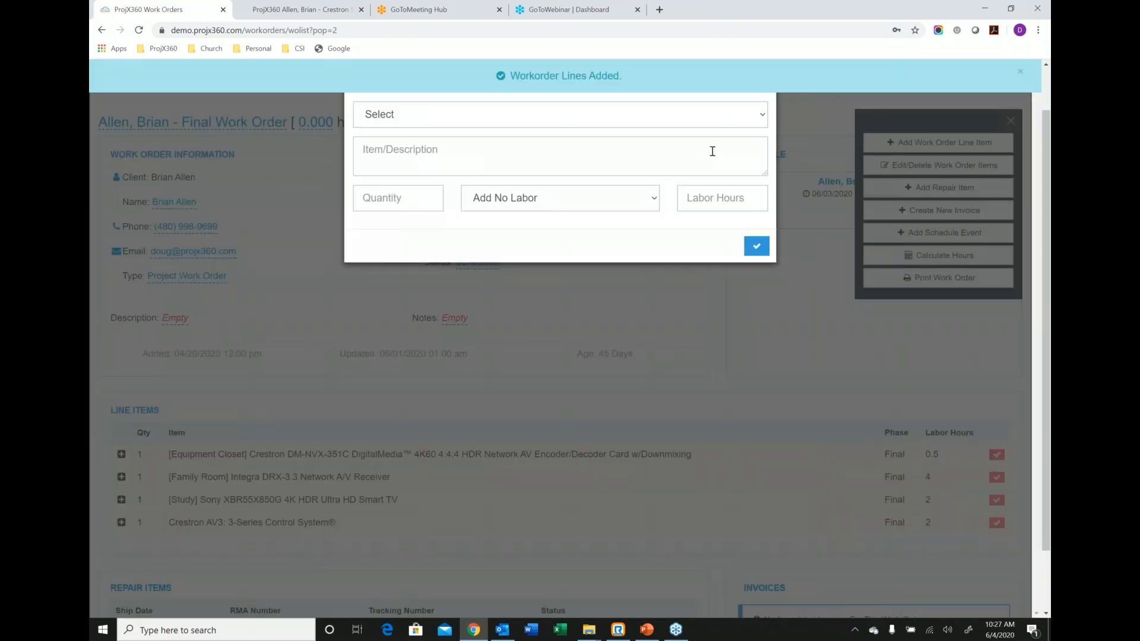
click(759, 75)
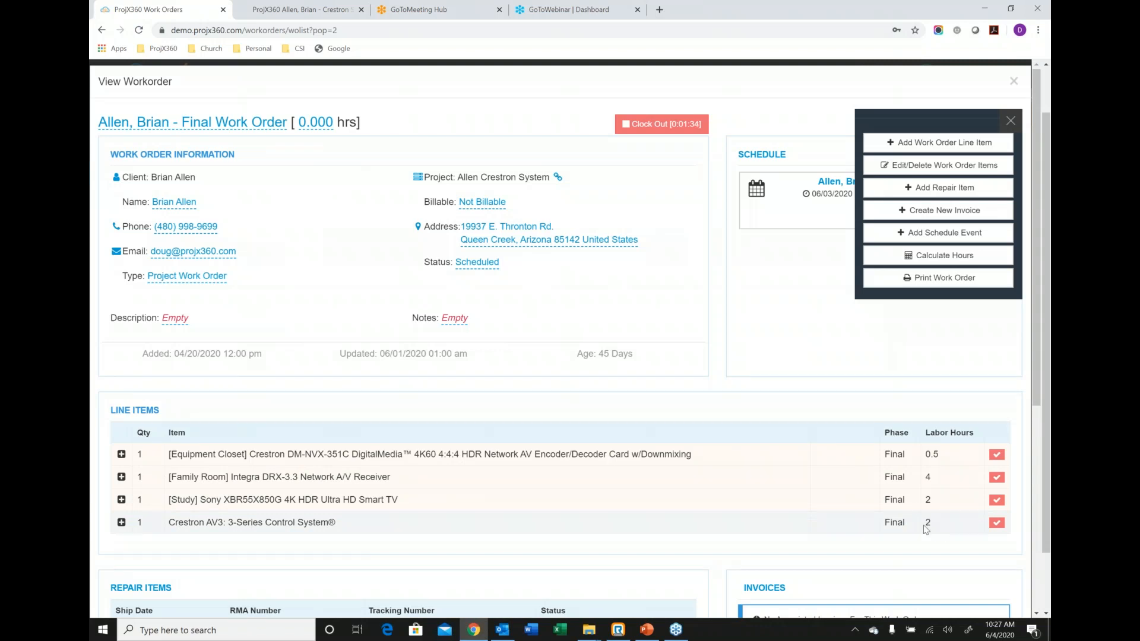
Start another work order line item and view the checklists available for the Checklist item type.
click(920, 153)
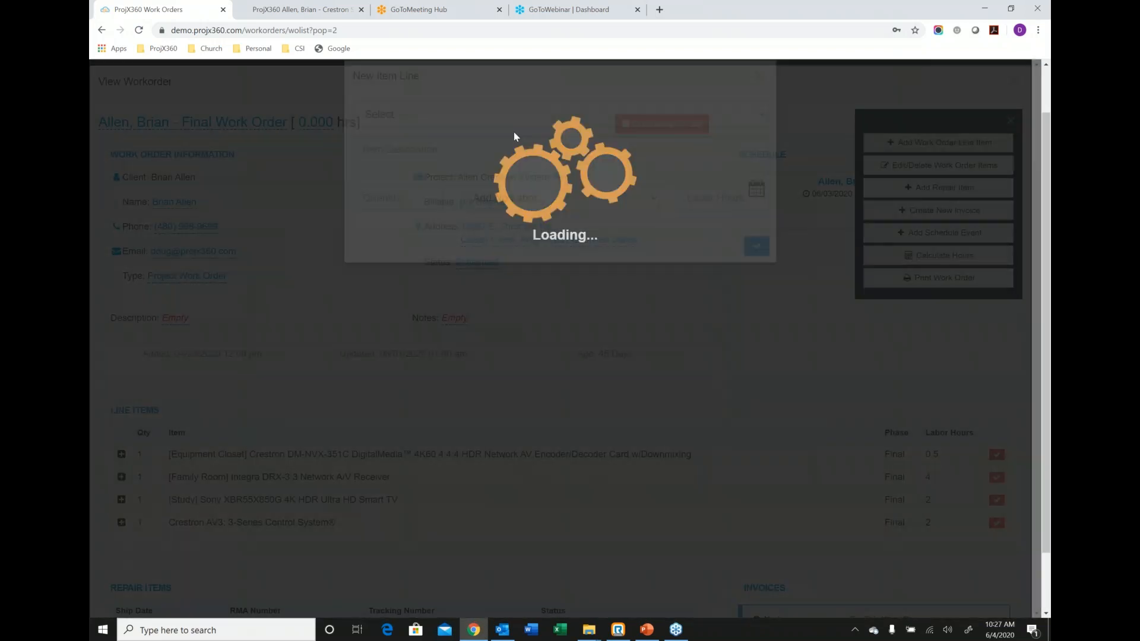
click(504, 119)
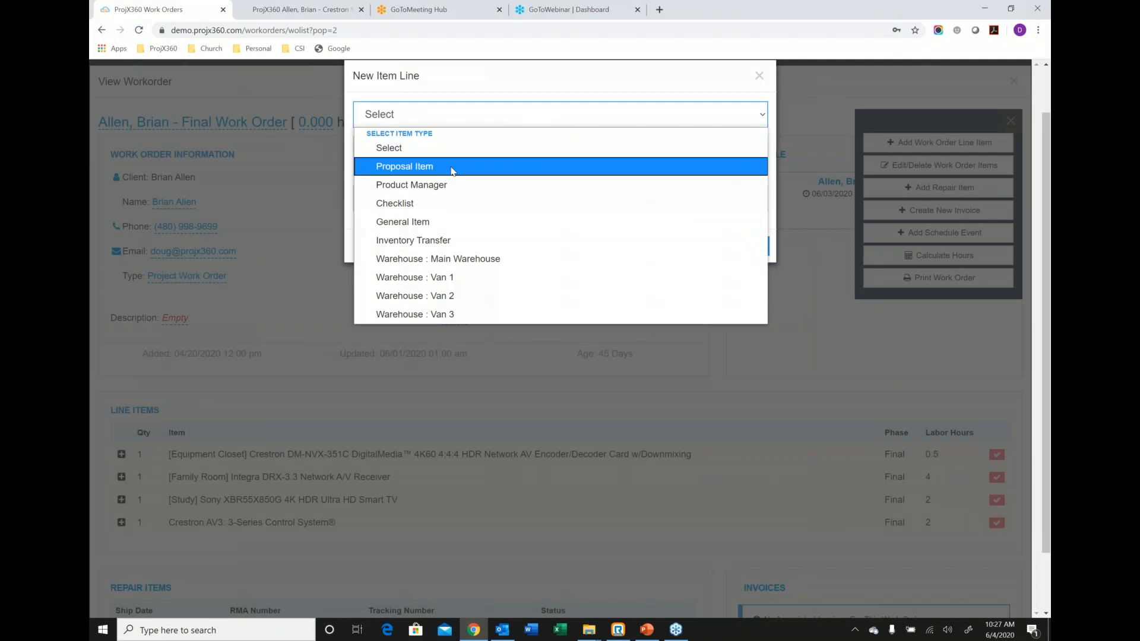
click(429, 202)
click(432, 155)
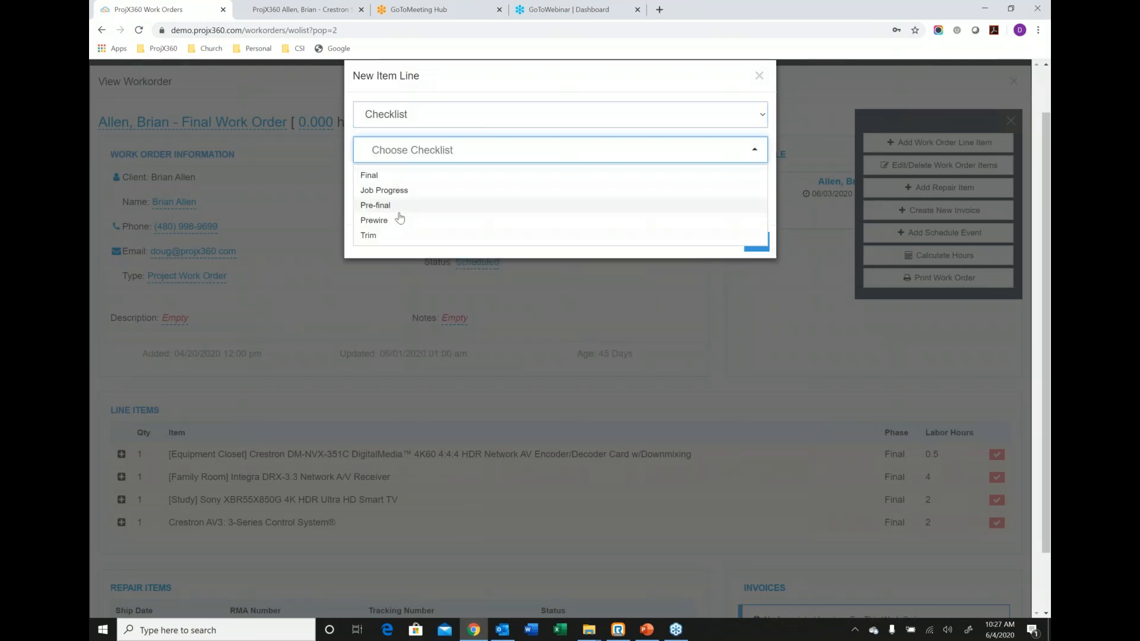
click(433, 124)
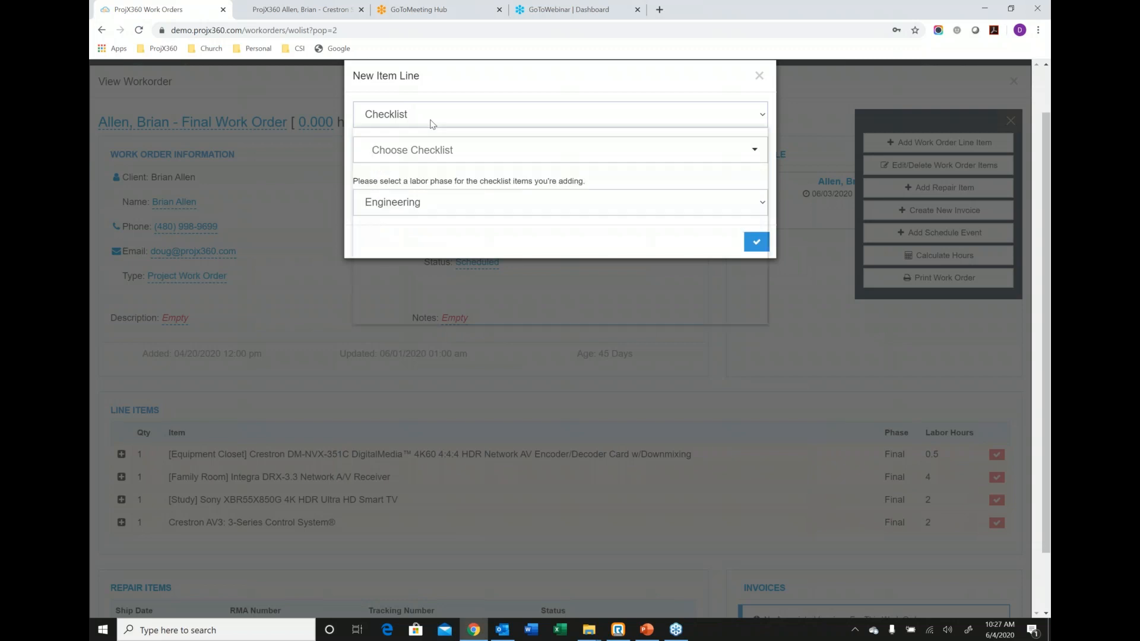
Add the general item "Check family room TV" as a work order line item with the Final phase and 1 labor hour.
click(432, 124)
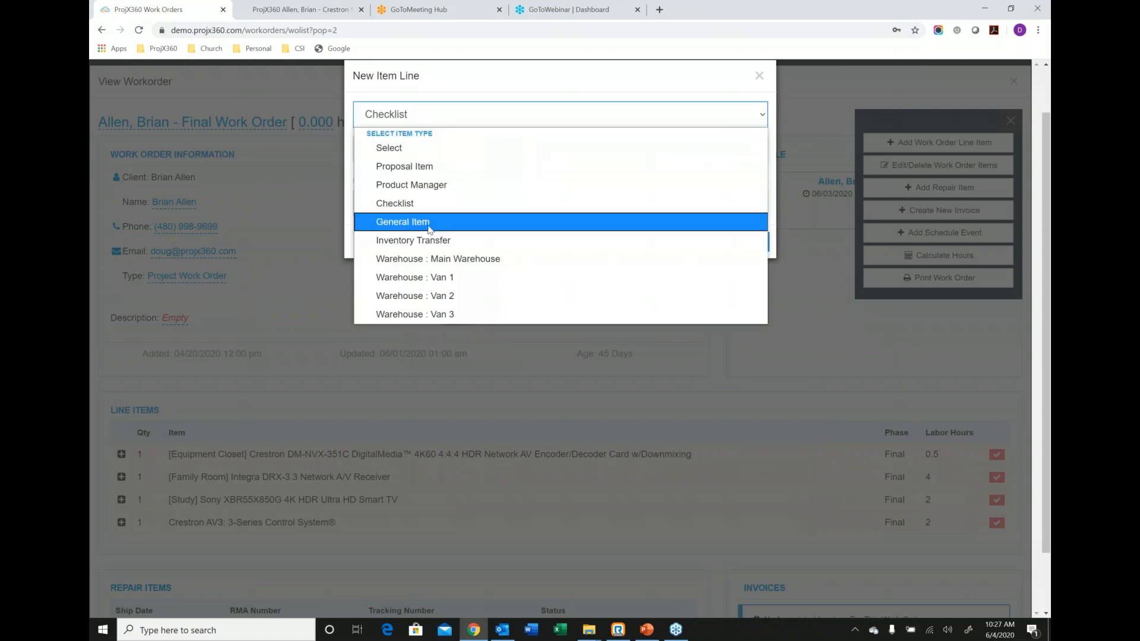
click(430, 224)
click(427, 154)
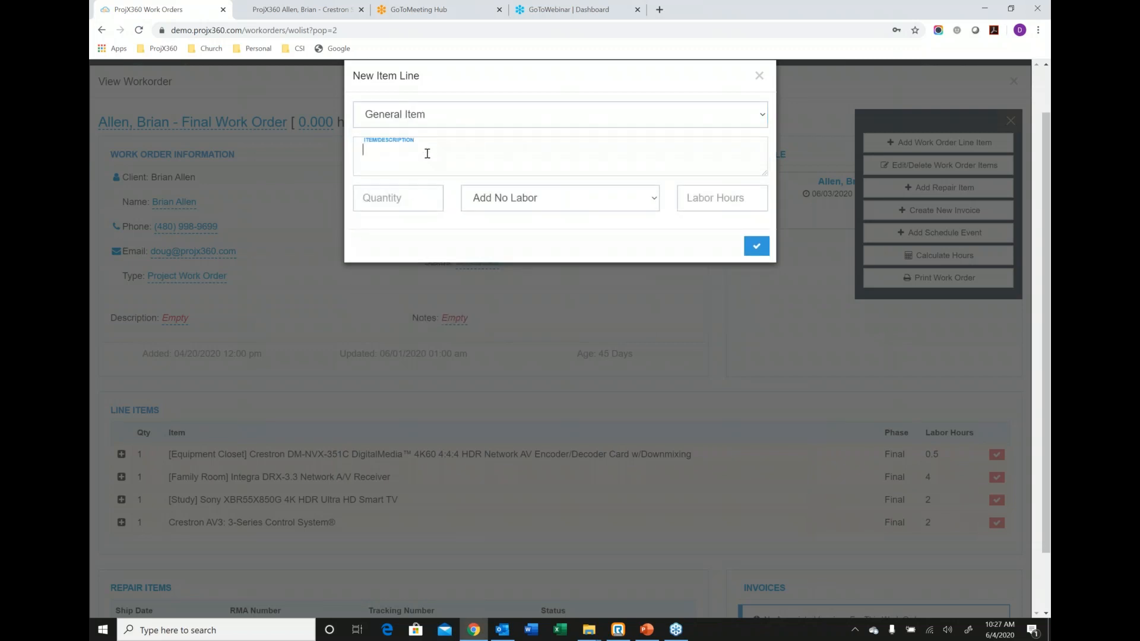
text(Check family room TV)
click(510, 198)
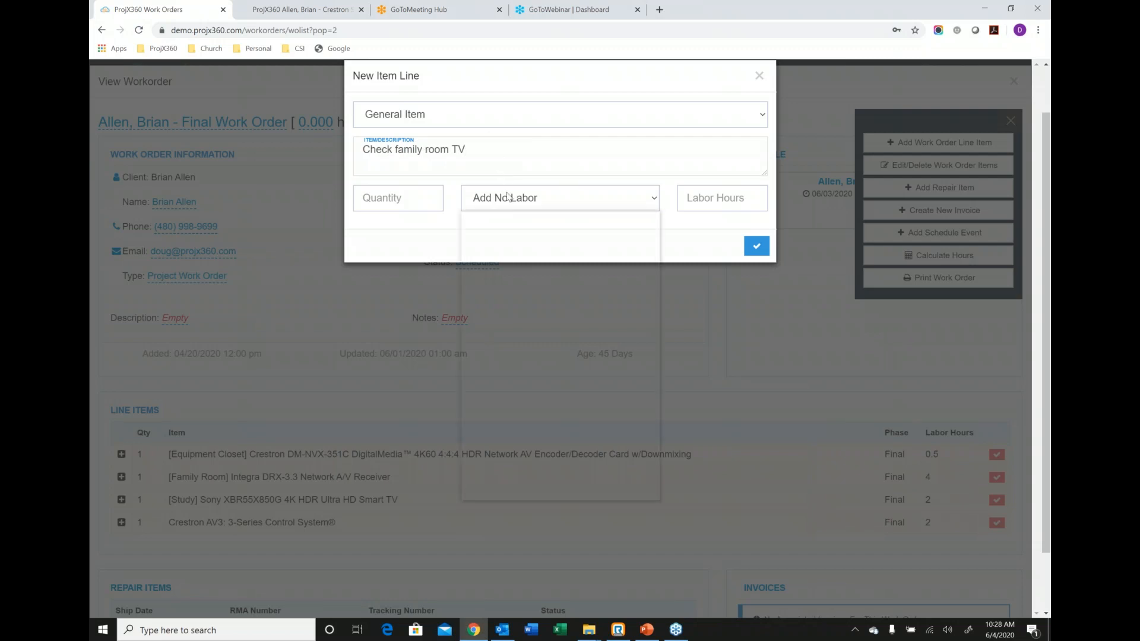
click(509, 272)
click(711, 204)
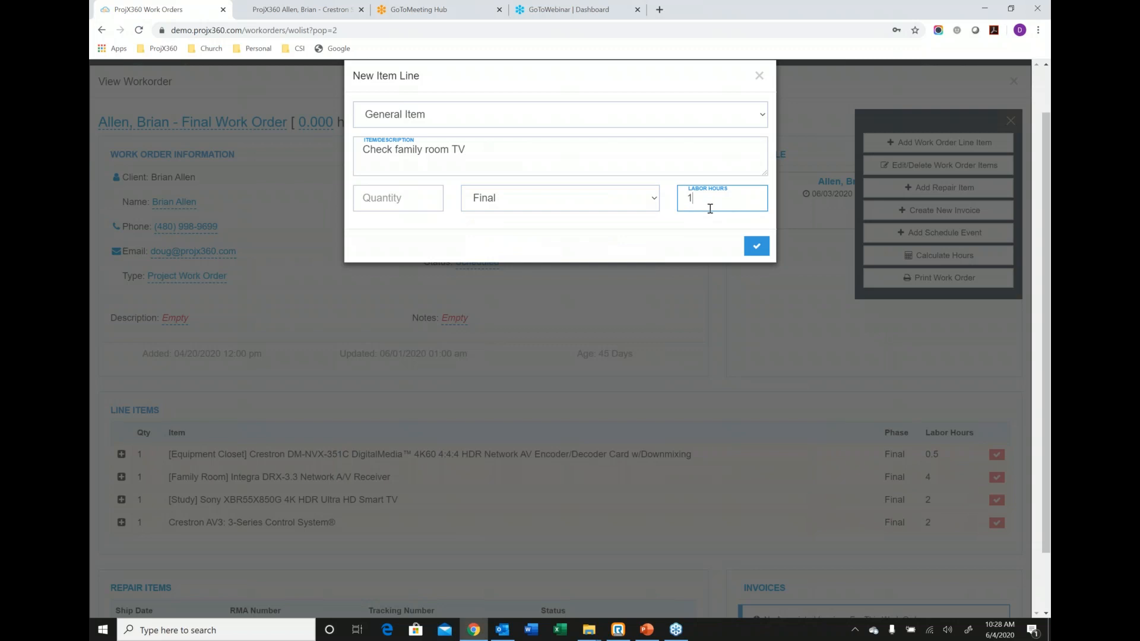
click(757, 253)
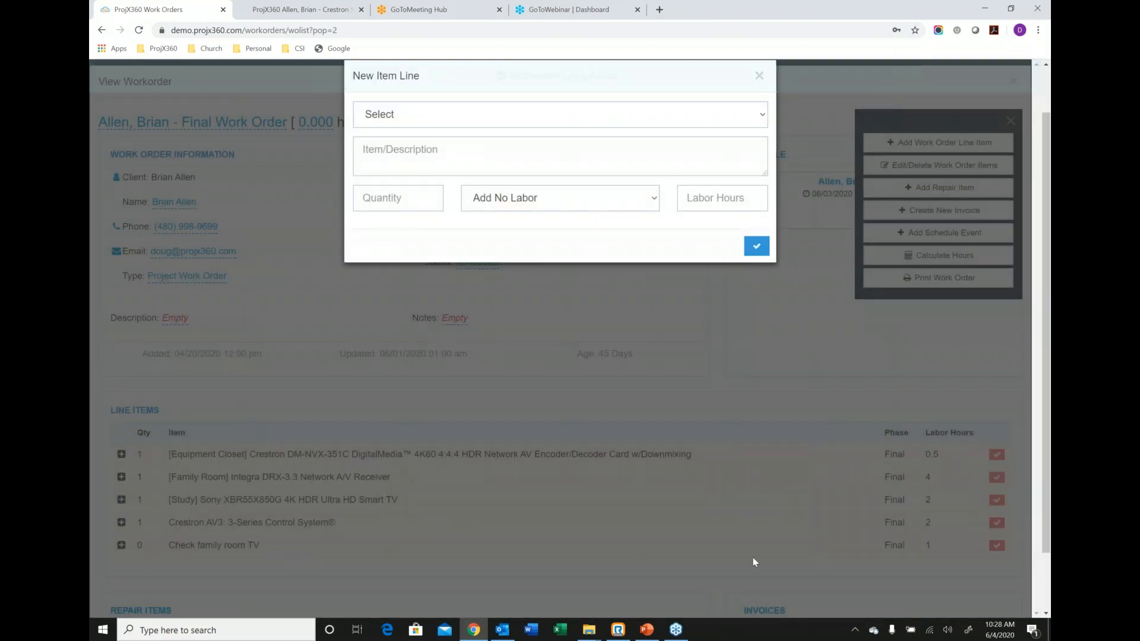
click(433, 117)
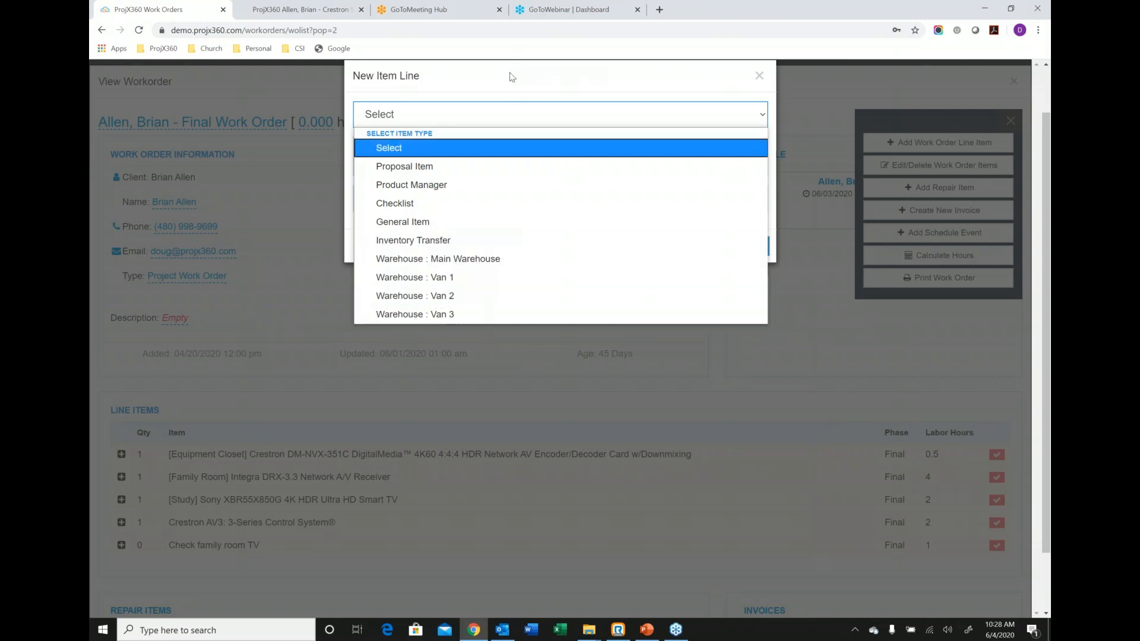
click(759, 76)
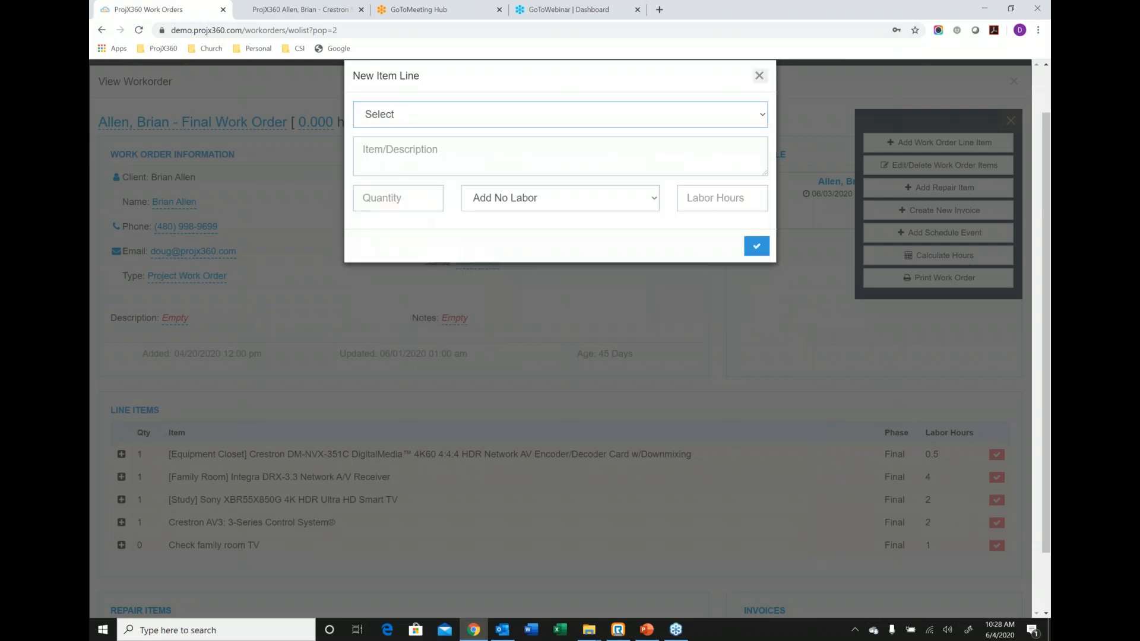
click(758, 76)
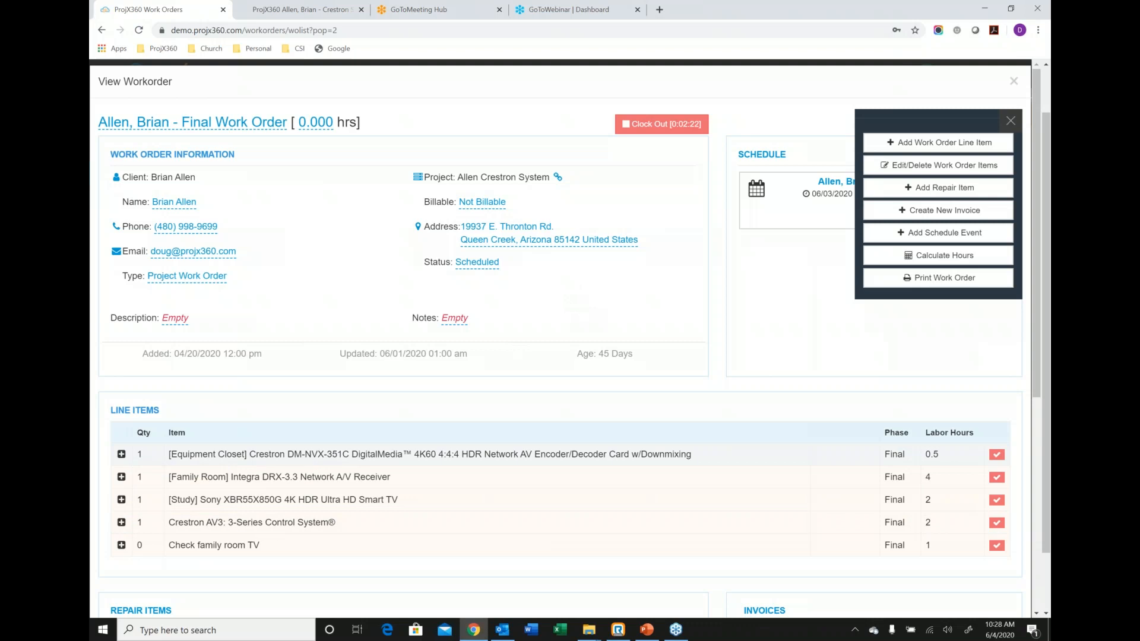
Add the note "Test" to the Equipment Closet Crestron DM-NVX-351C line item.
click(121, 454)
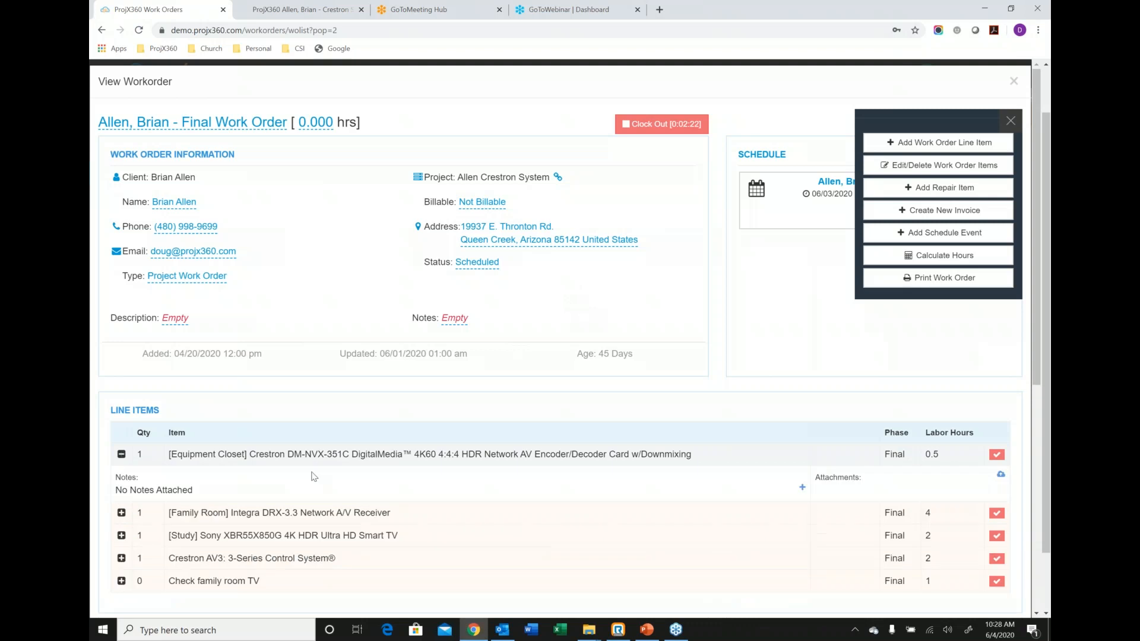
click(801, 488)
text(Test)
click(787, 547)
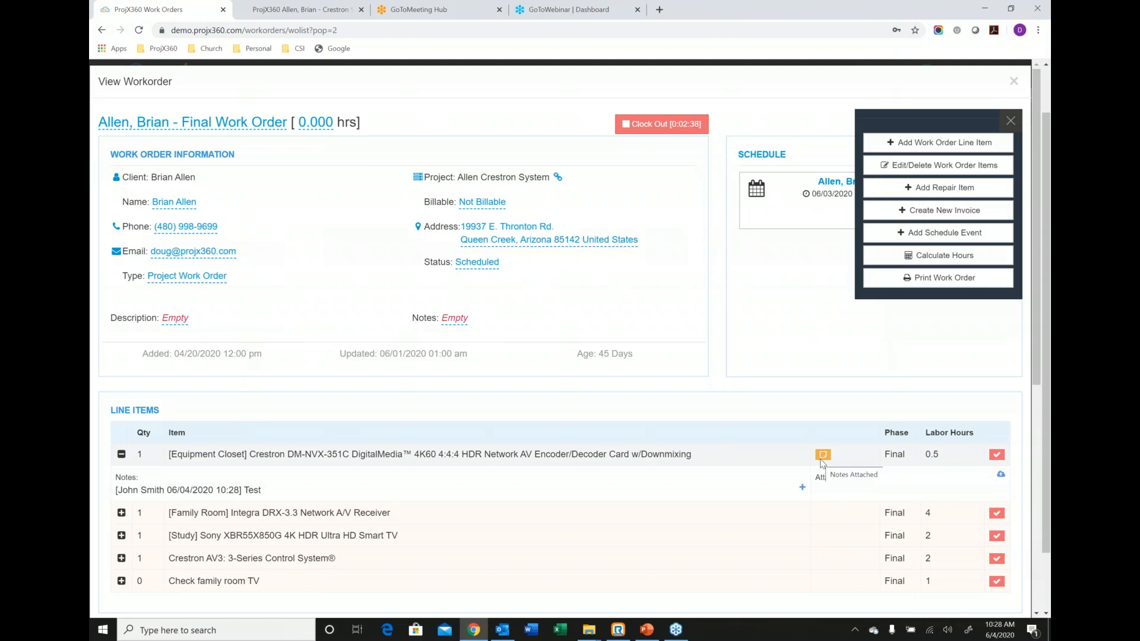
Attach the image create-wo-existing from the Video Thumb Nails folder to the Crestron DM-NVX-351C line item.
click(1000, 476)
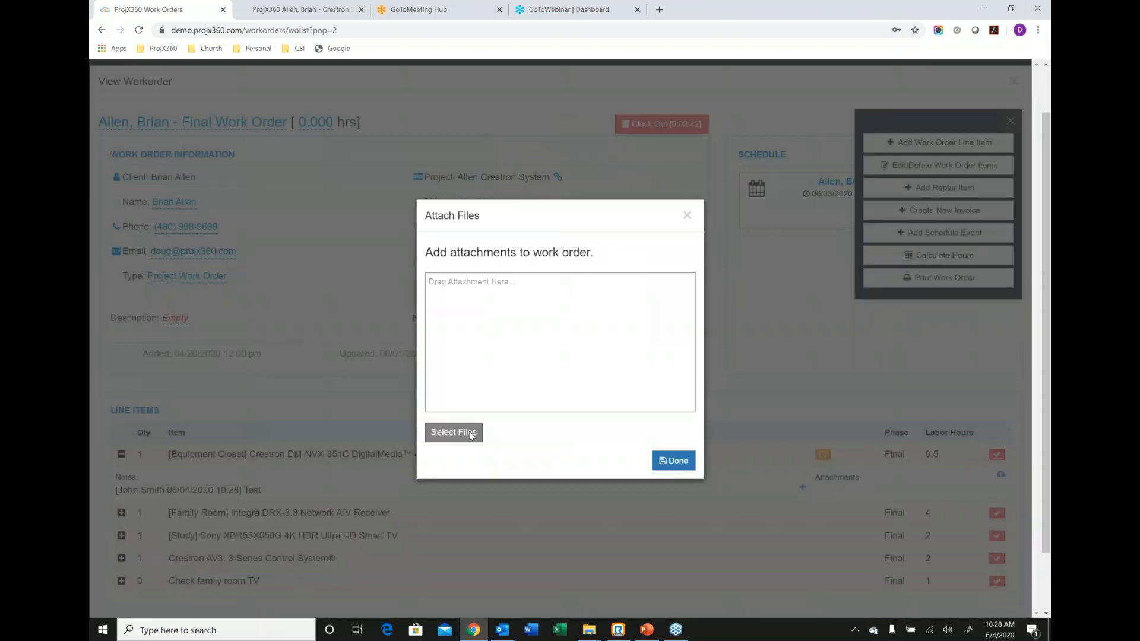
click(469, 433)
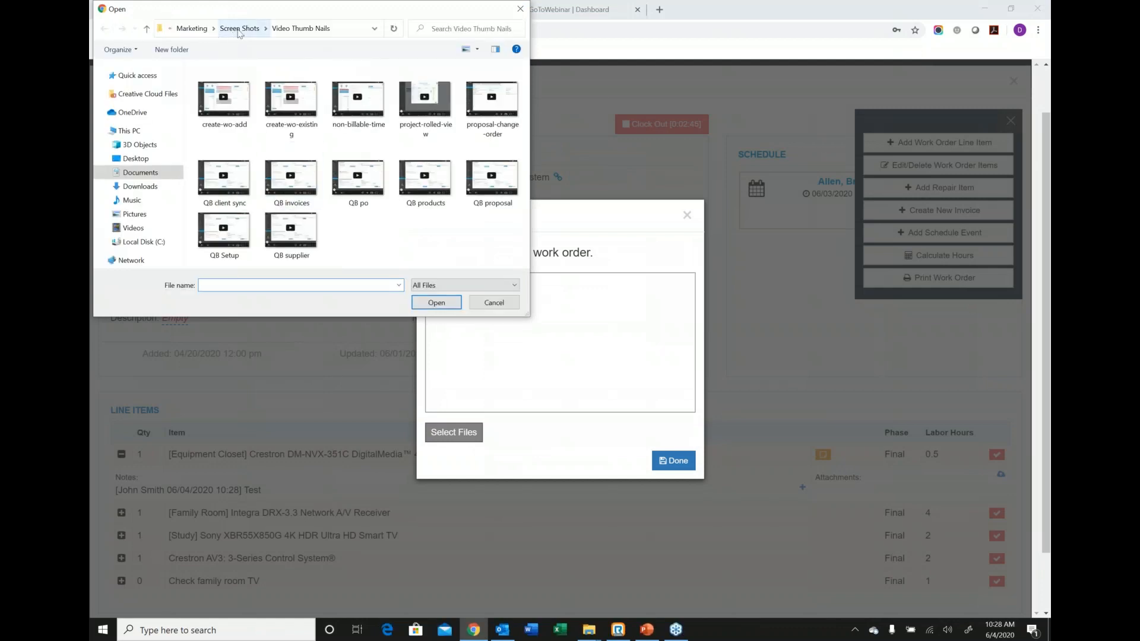
click(239, 31)
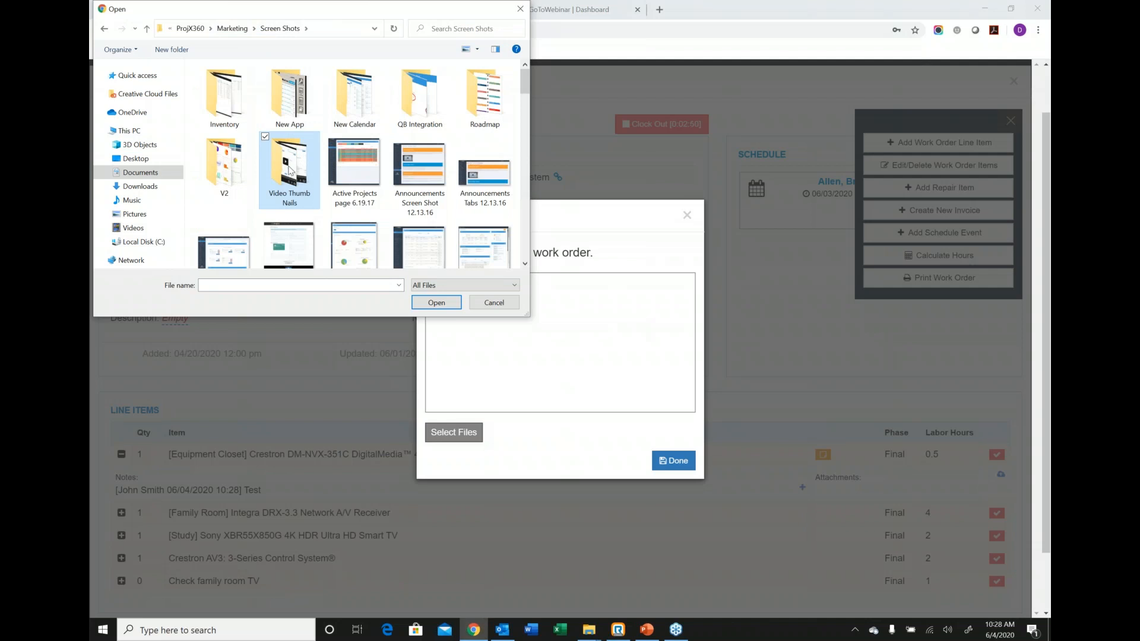
double_click(289, 169)
click(302, 101)
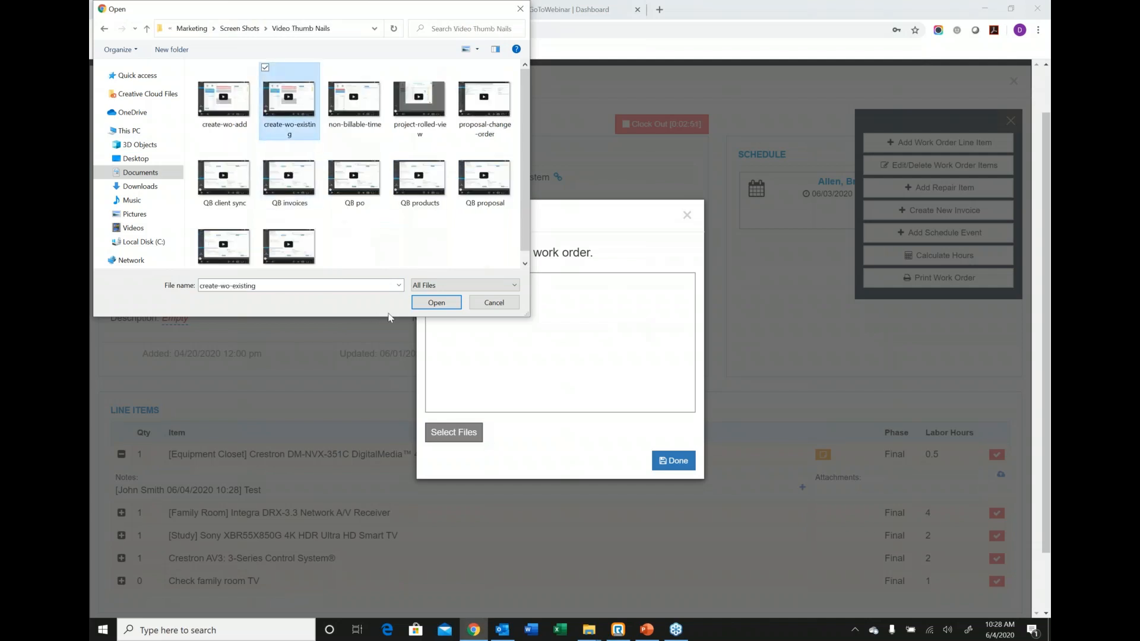
click(437, 302)
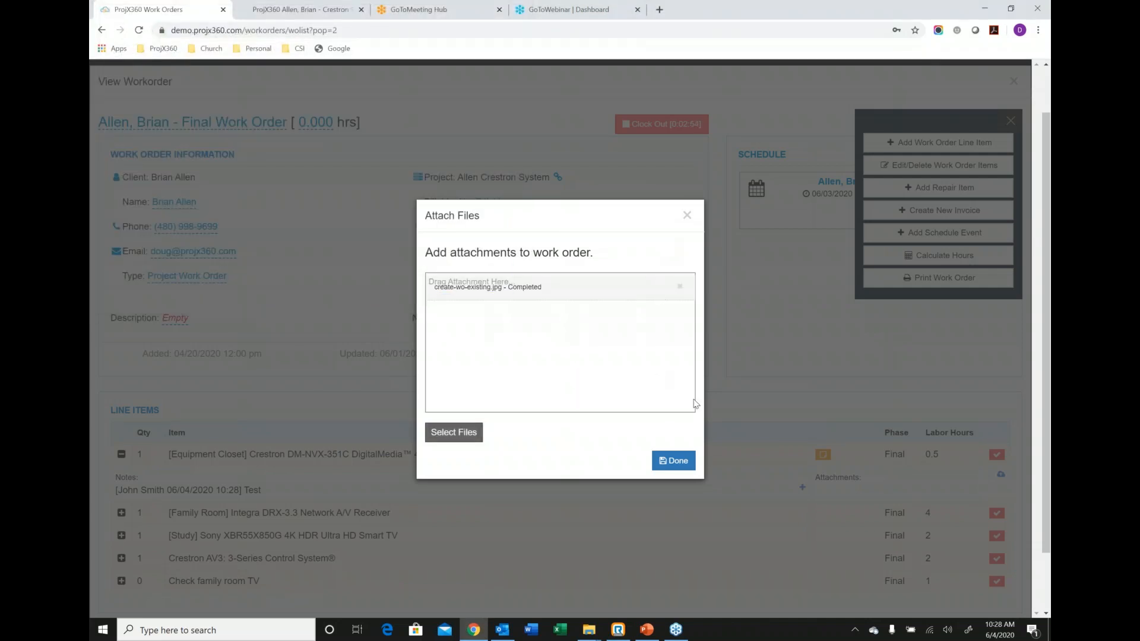
click(680, 461)
click(824, 468)
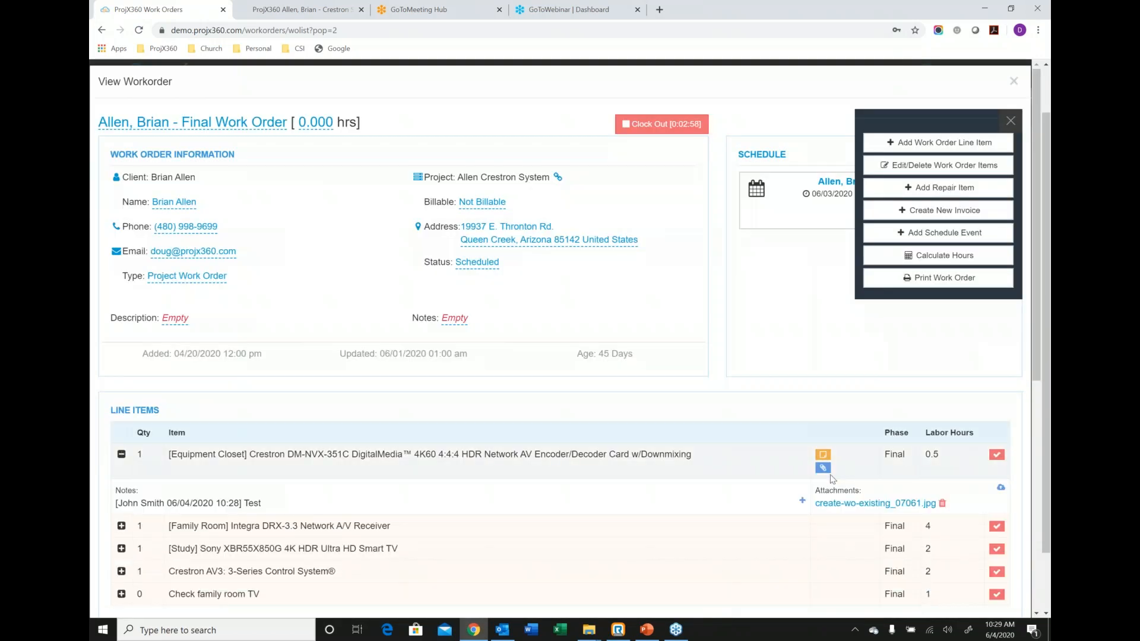
Mark the DM-NVX-351C, Integra DRX-3.3, Sony XBR55X850G and Crestron AV3 line items as completed, and view the AV3's notes.
click(998, 457)
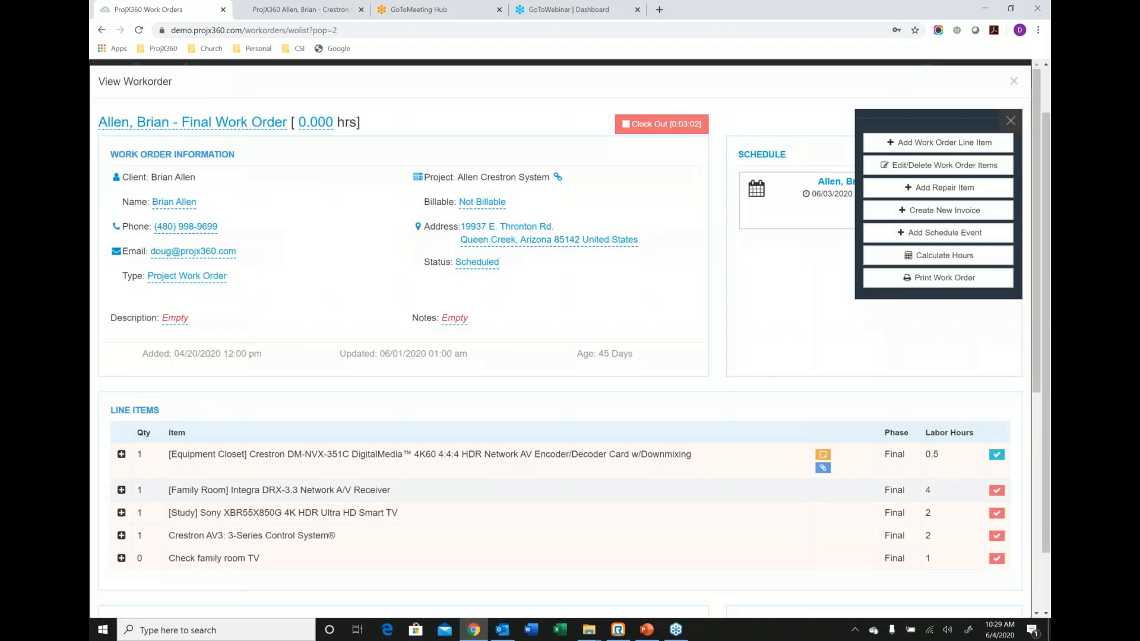
click(999, 513)
click(998, 534)
click(121, 534)
scroll(164, 356, down, 3)
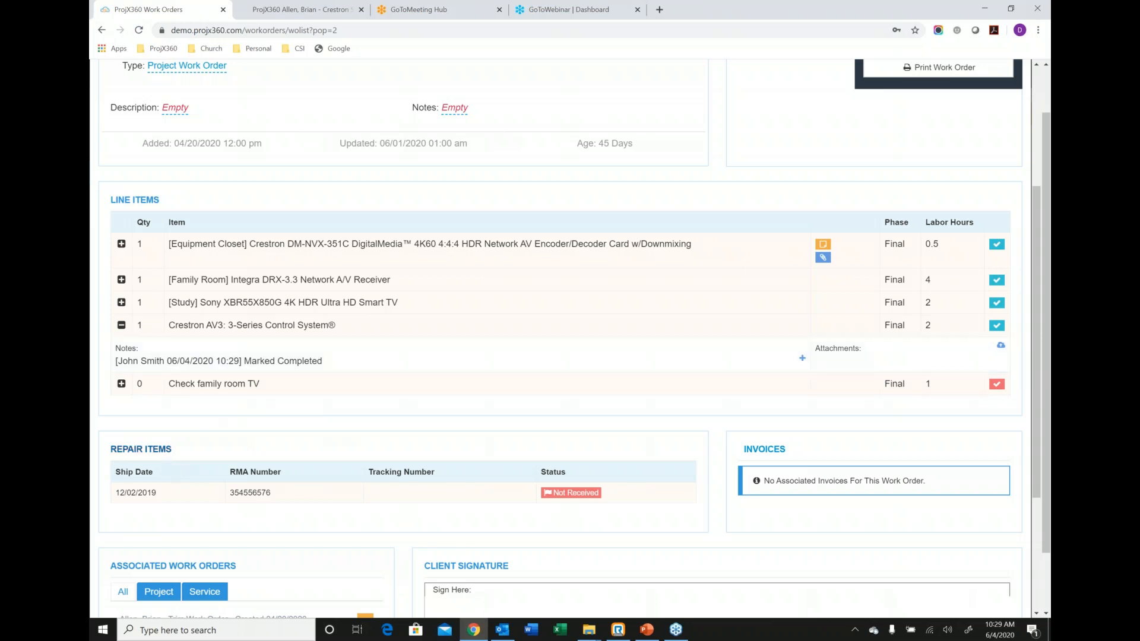
scroll(564, 318, up, 4)
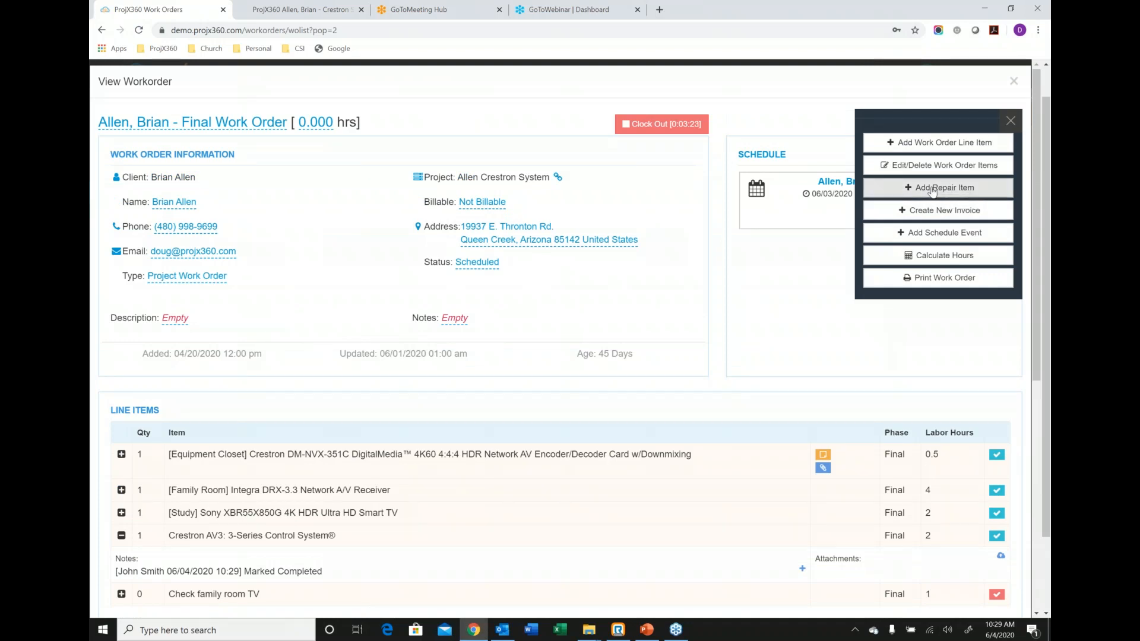
Start a repair ticket with ship date 06/04/2020, view the reminder intervals, and close the ticket without saving.
click(931, 188)
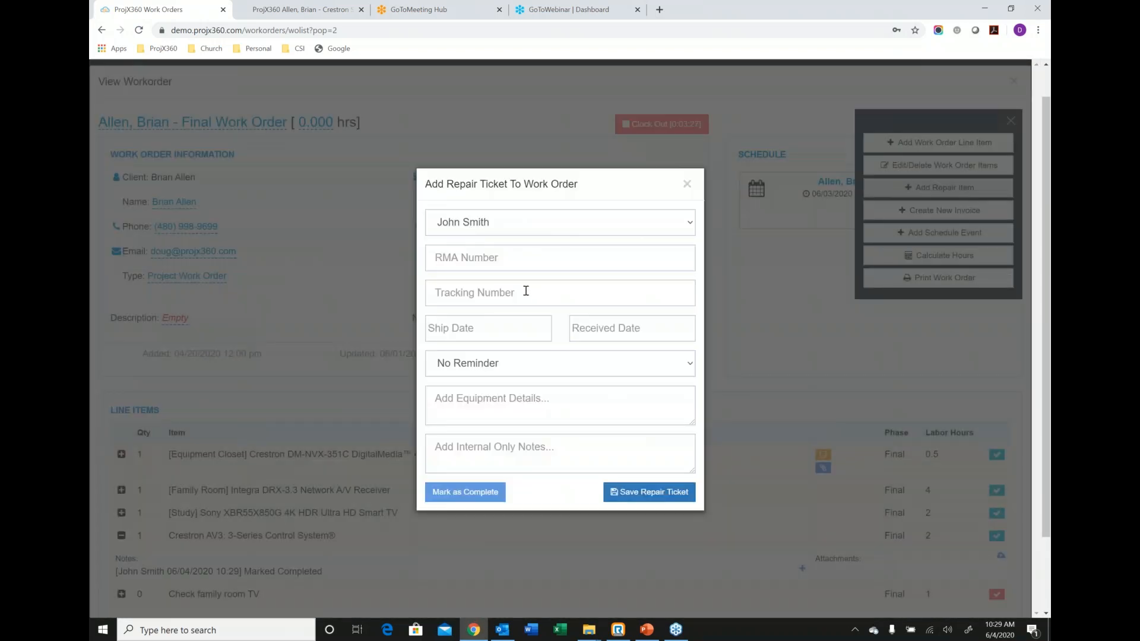
click(514, 322)
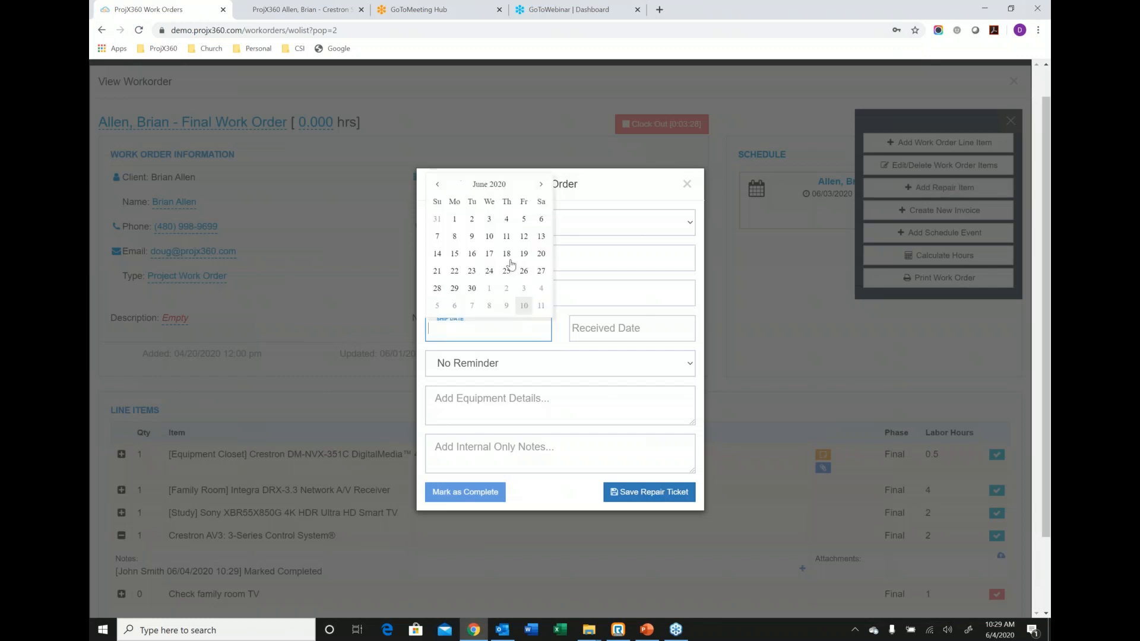
click(506, 220)
click(563, 363)
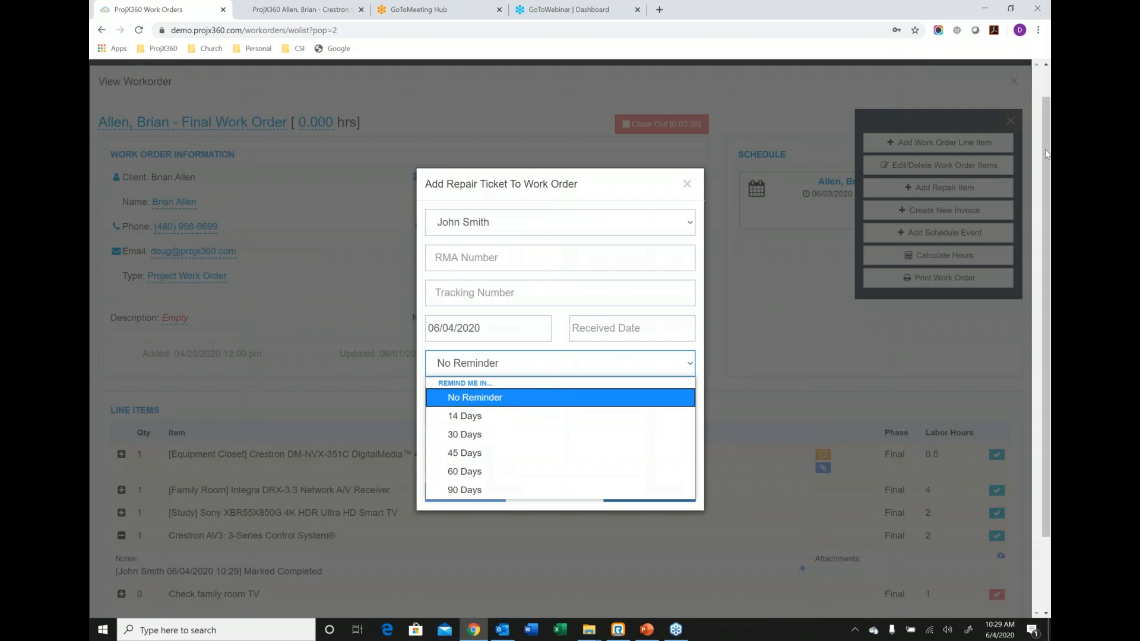
click(1047, 154)
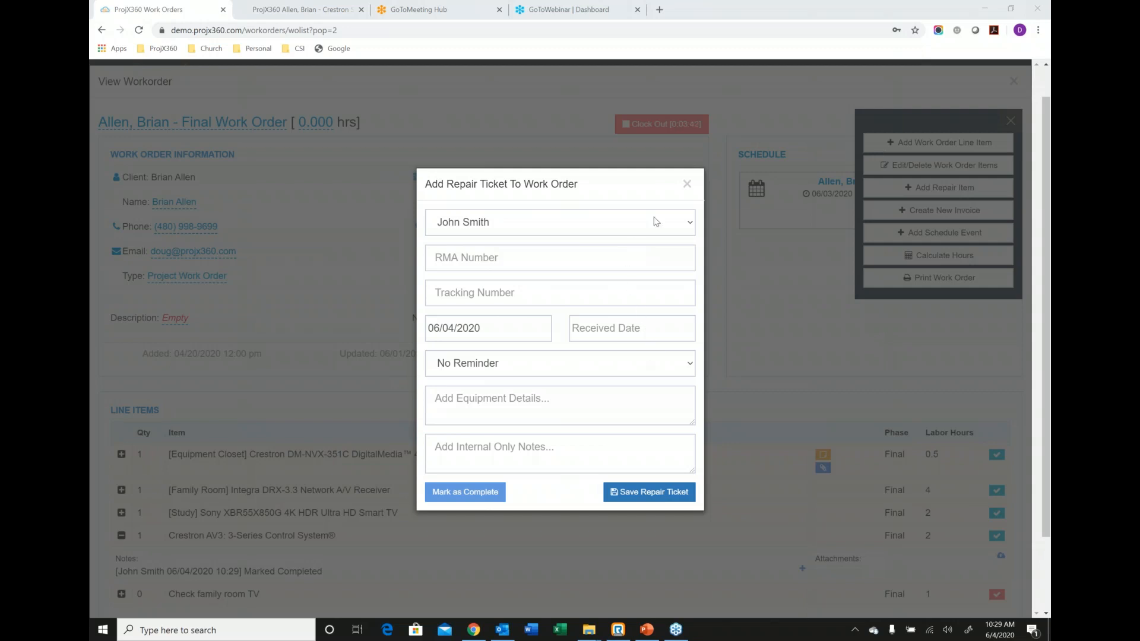
click(691, 188)
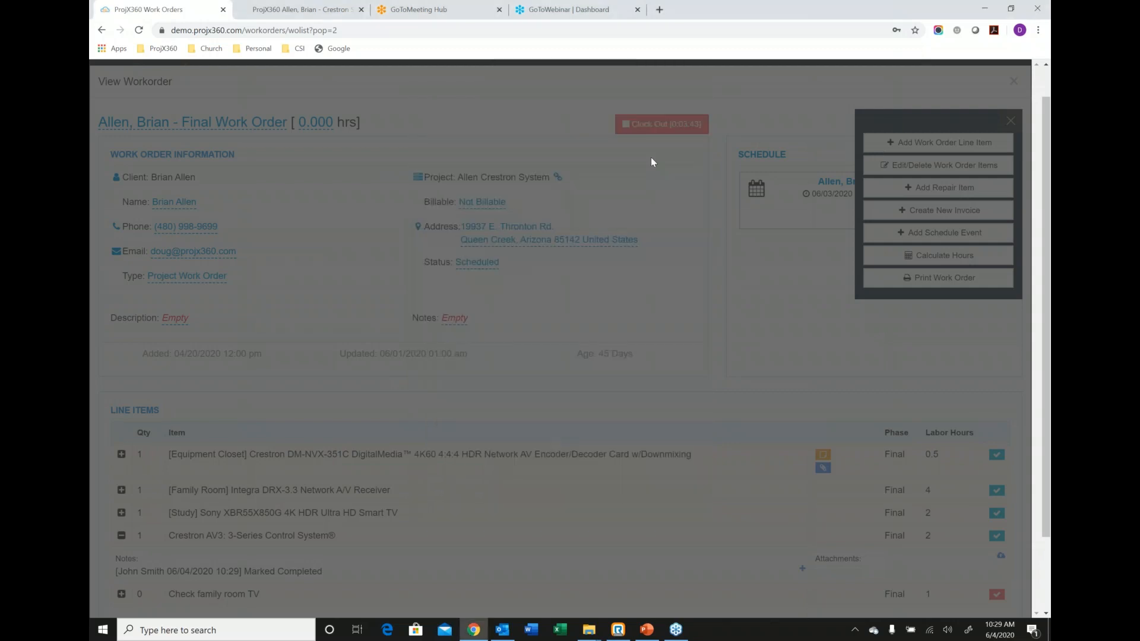
Clock out of the Final work order and draw a sample signature in its client signature area.
click(661, 124)
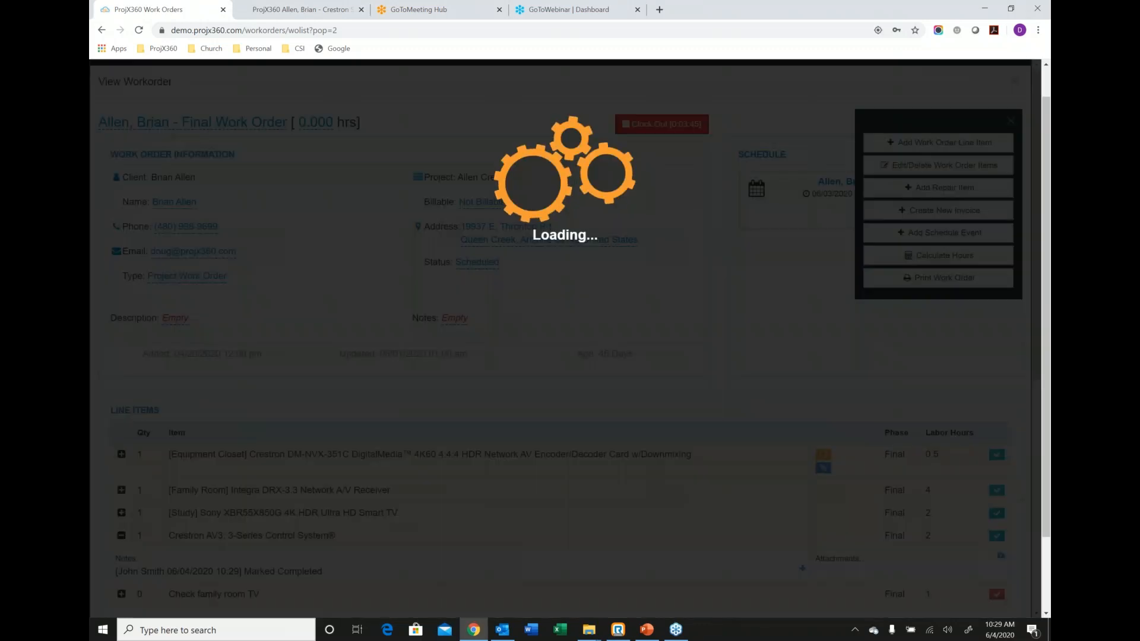
click(560, 382)
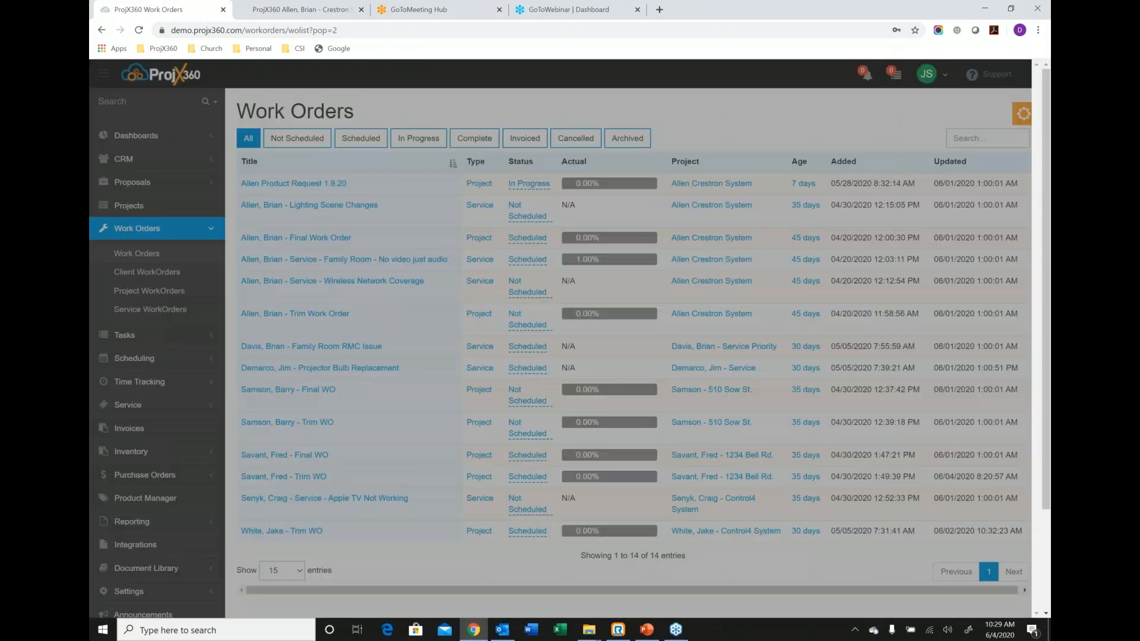
scroll(562, 378, down, 6)
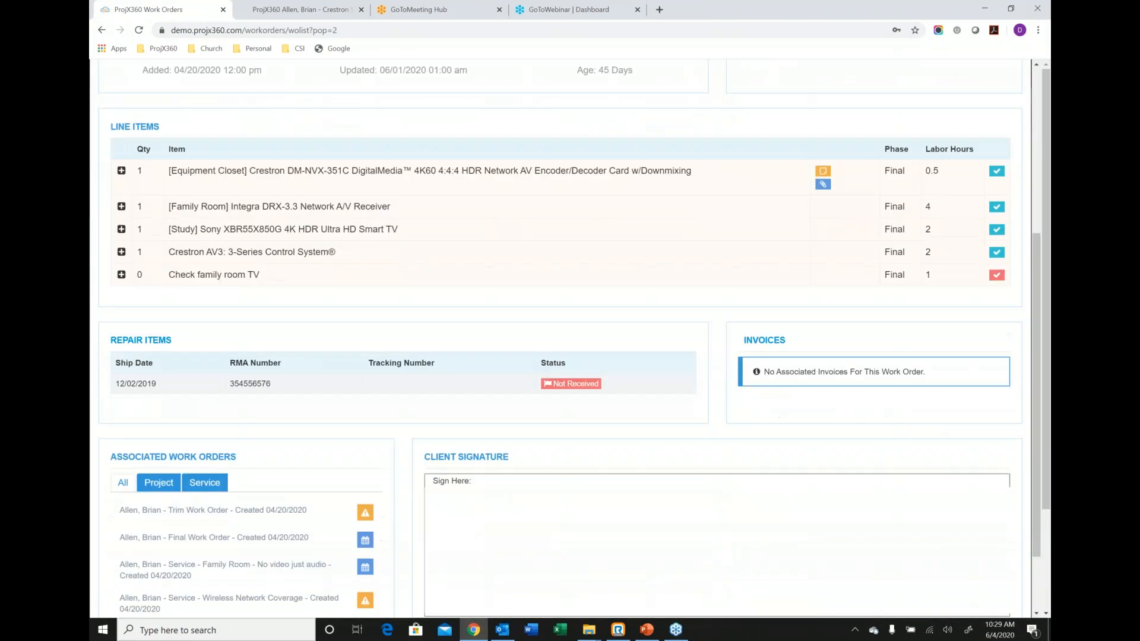
mouse_move(497, 427)
mouse_down()
mouse_move(473, 523)
mouse_move(601, 462)
mouse_move(754, 468)
mouse_up()
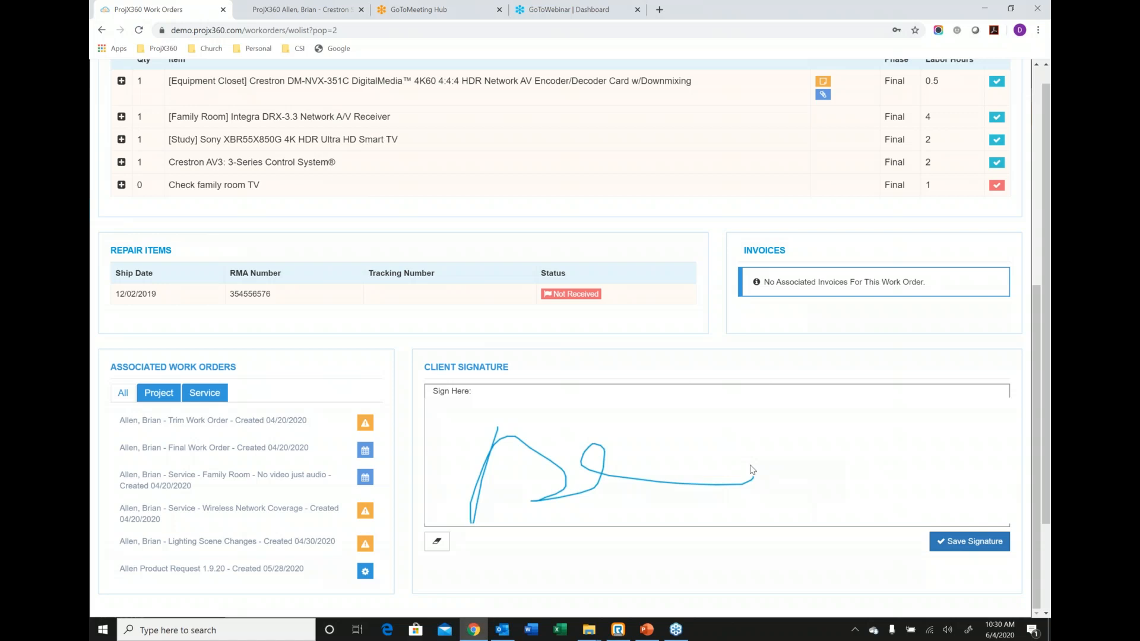
Create a new invoice from the Final work order.
scroll(682, 434, up, 6)
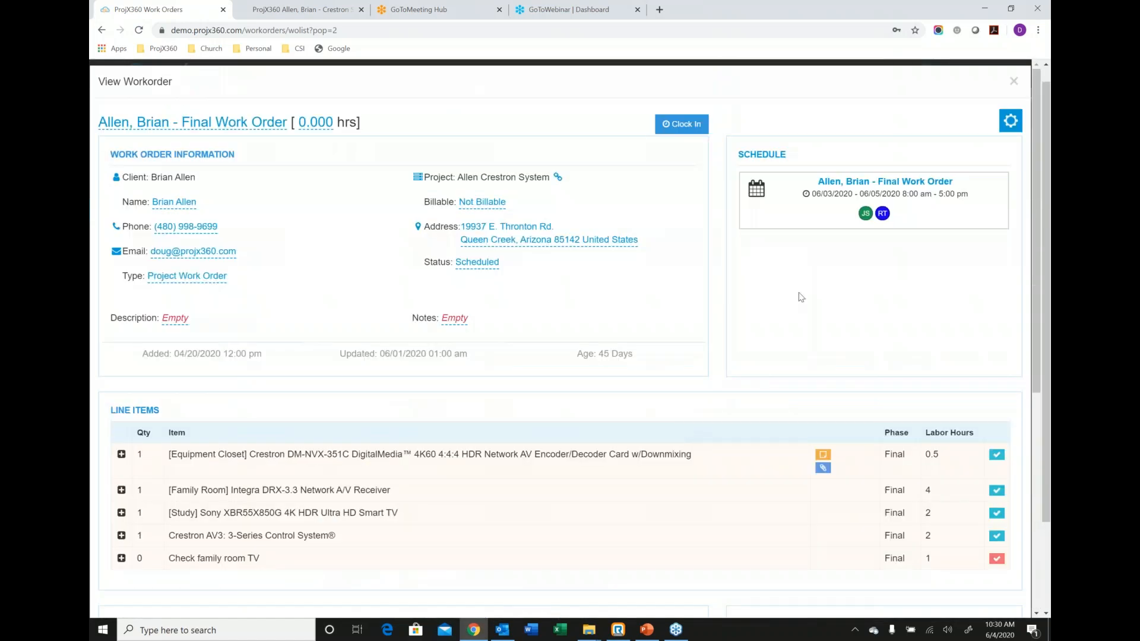
click(1010, 122)
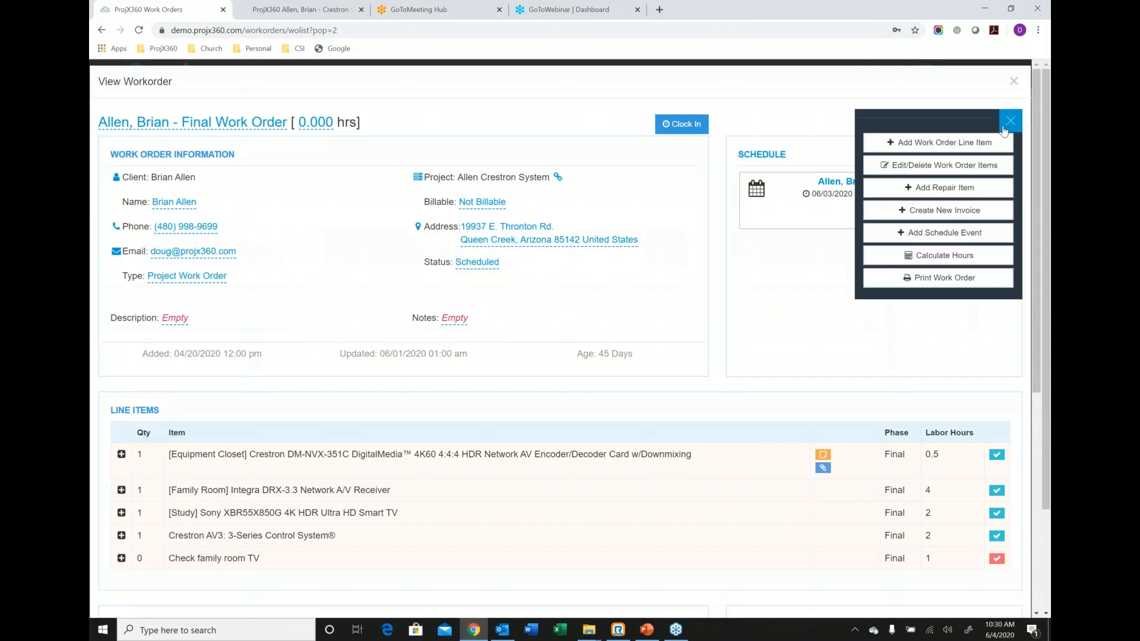
click(937, 209)
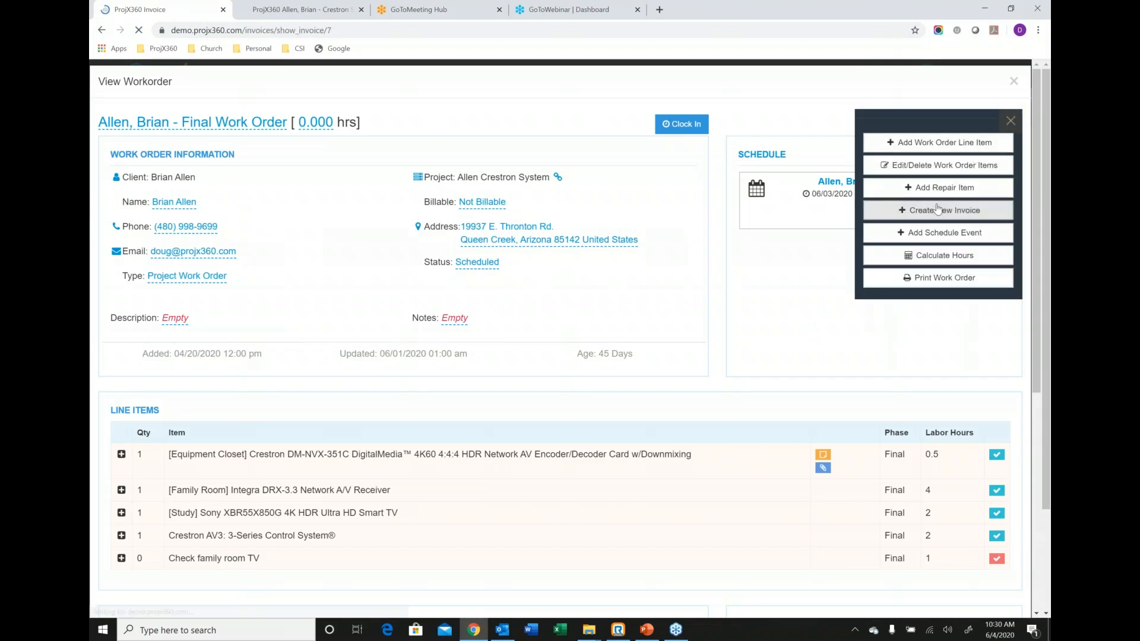
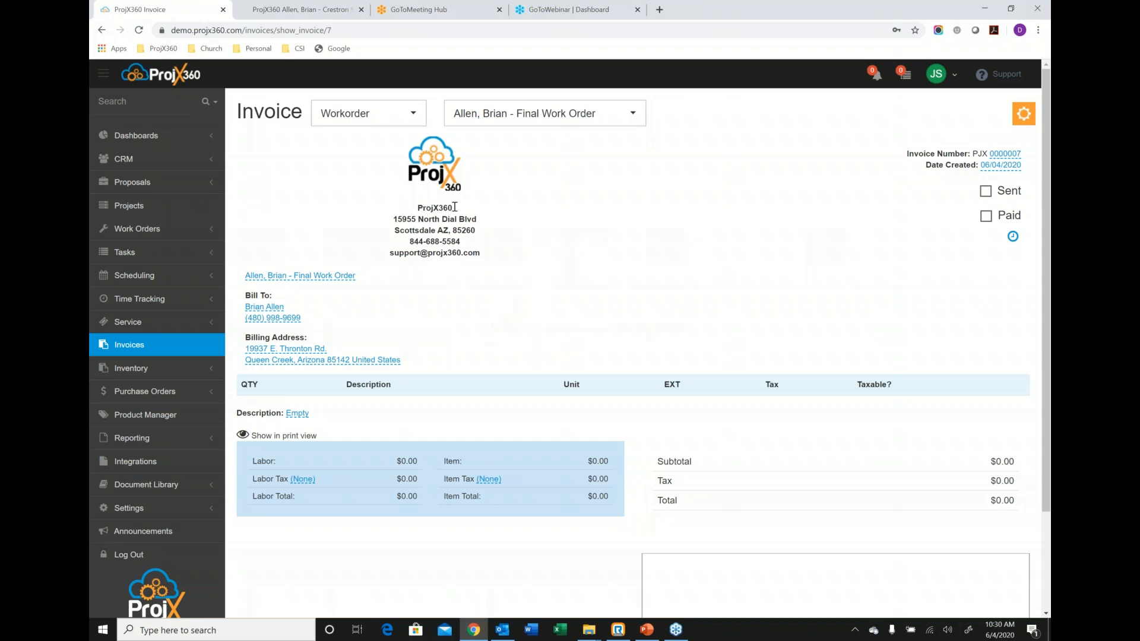
Add the uninvoiced 0.06-hour Final phase time tracking entry from the work order to the invoice.
click(1014, 238)
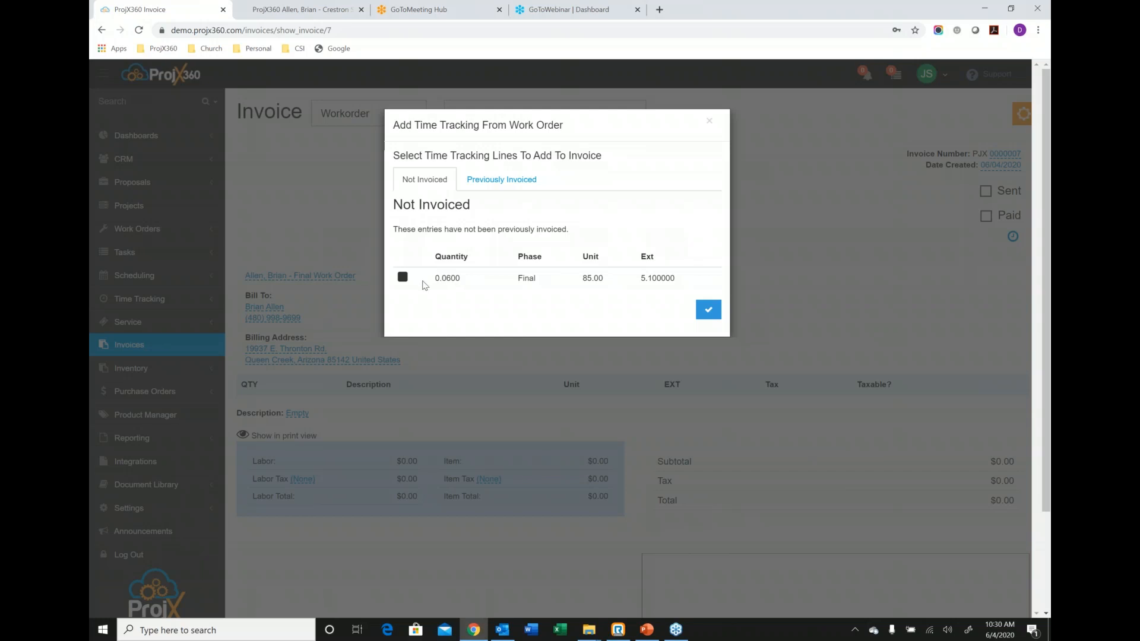
click(403, 278)
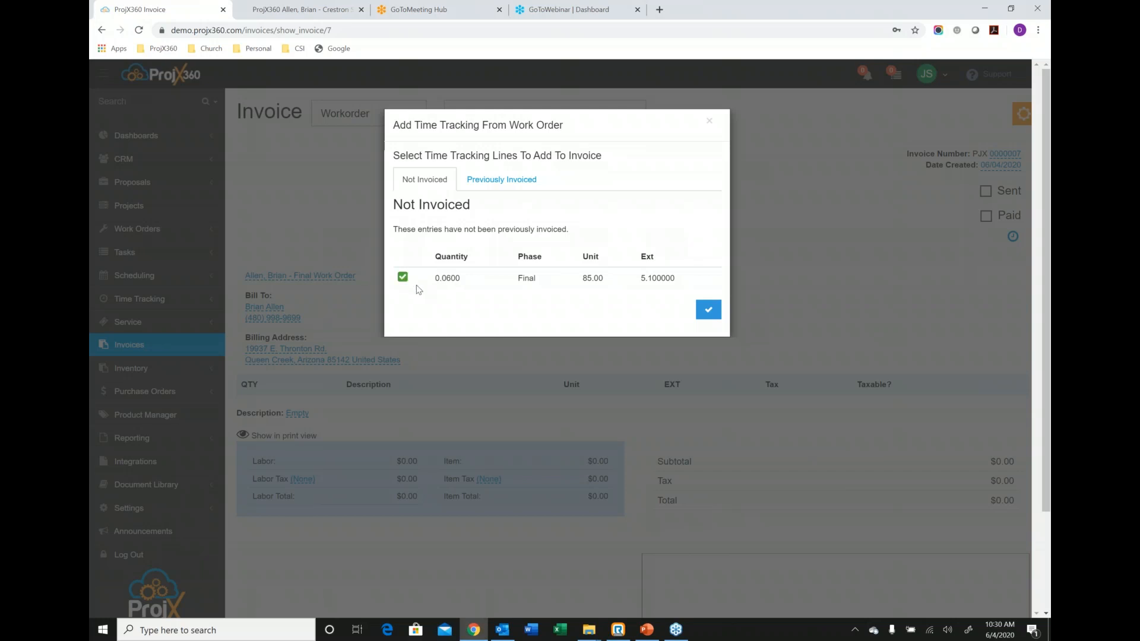
click(715, 319)
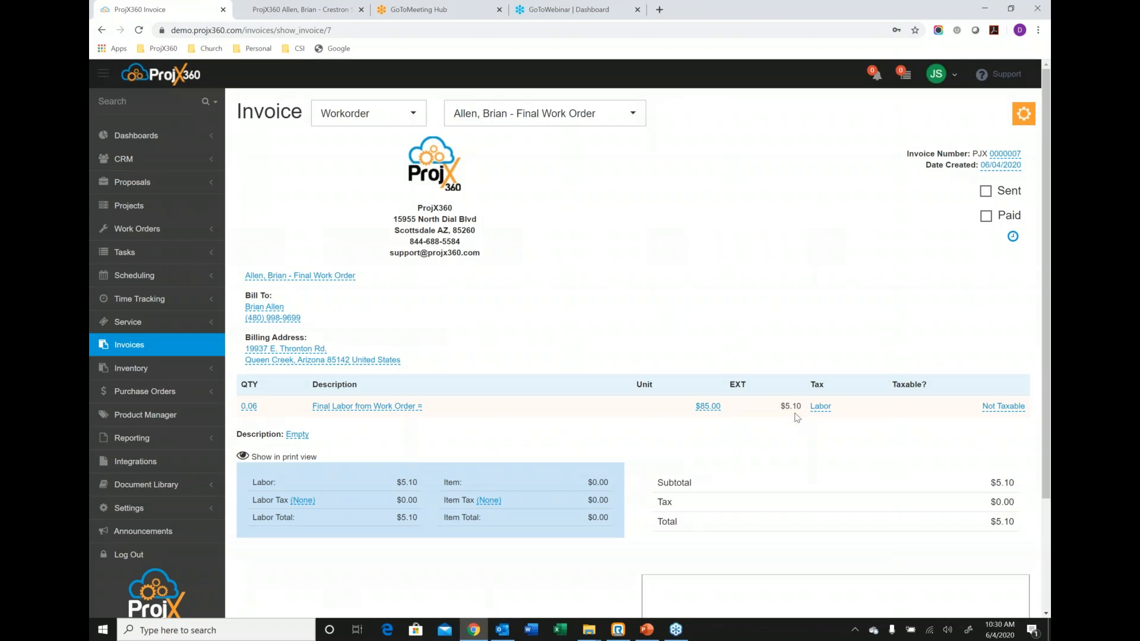
Add the Crestron AV3: 3-Series Control System item from the Final Work Order as a new invoice line.
click(1023, 116)
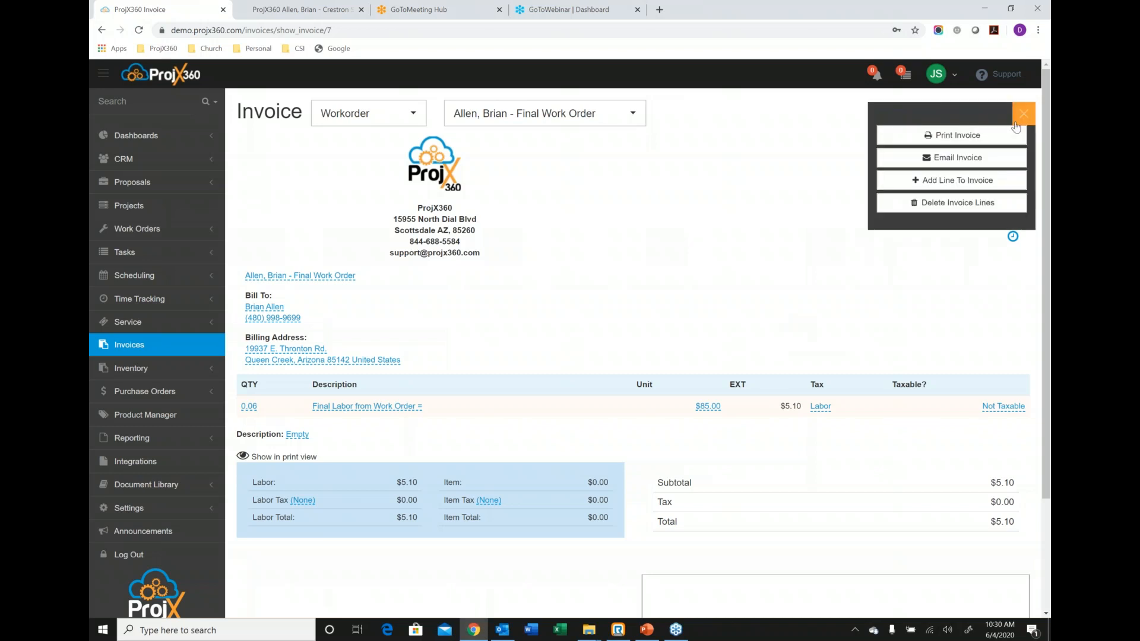
click(957, 179)
click(529, 123)
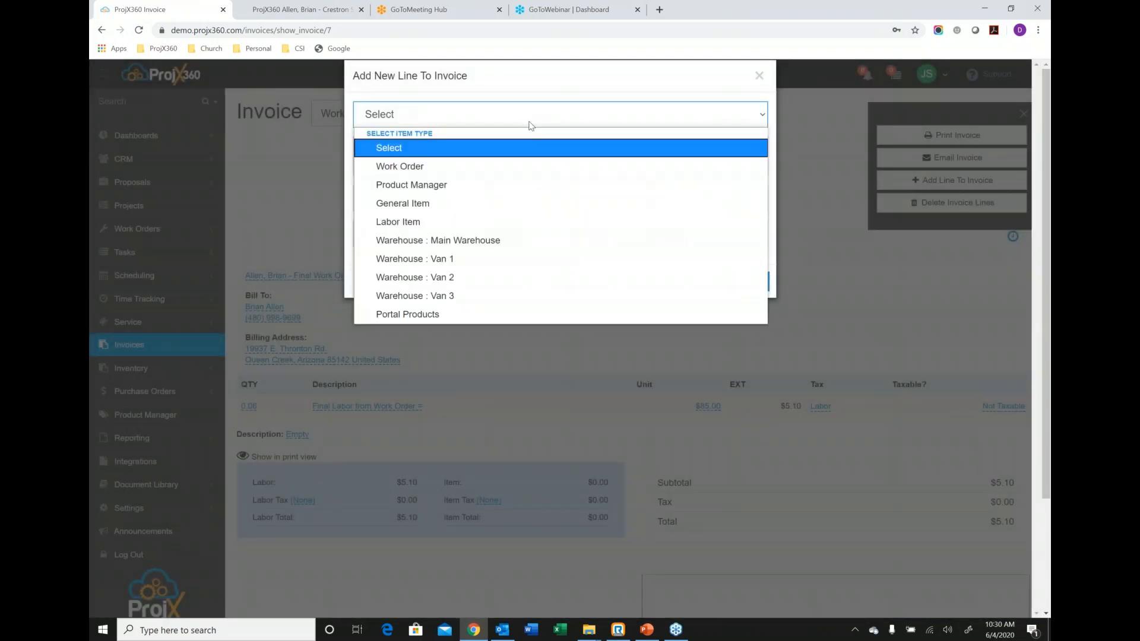
click(417, 166)
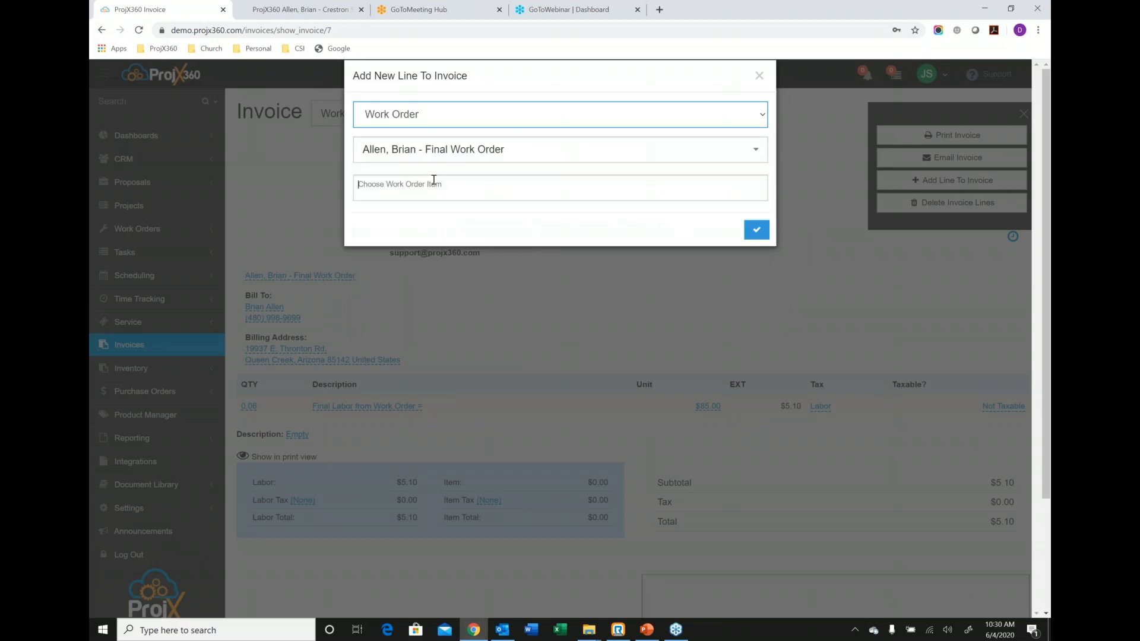
click(433, 181)
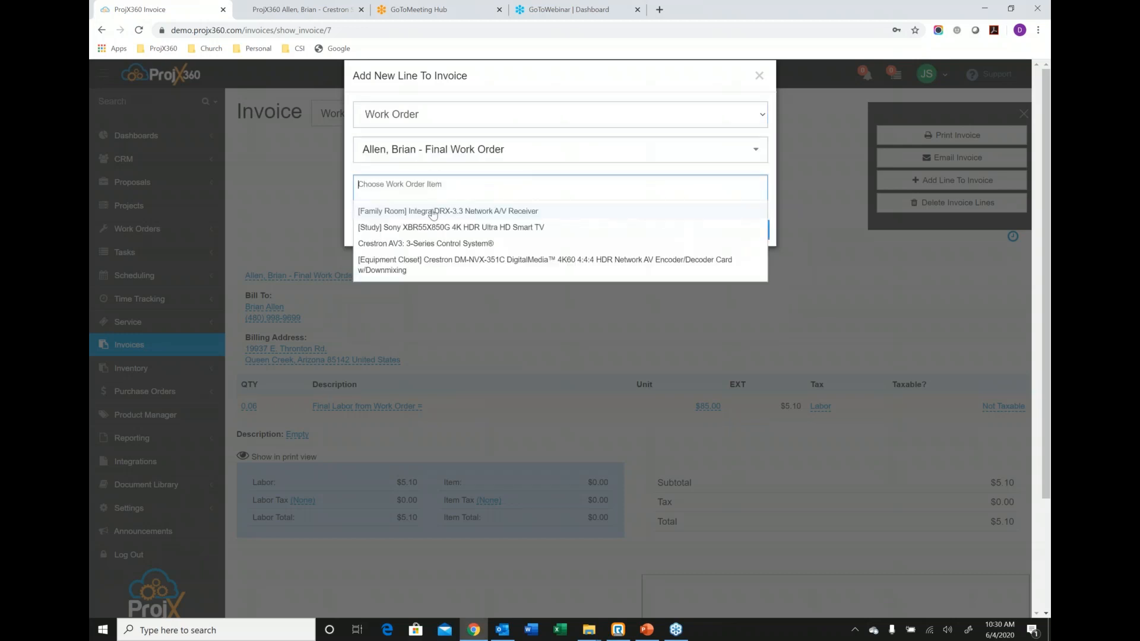
click(435, 244)
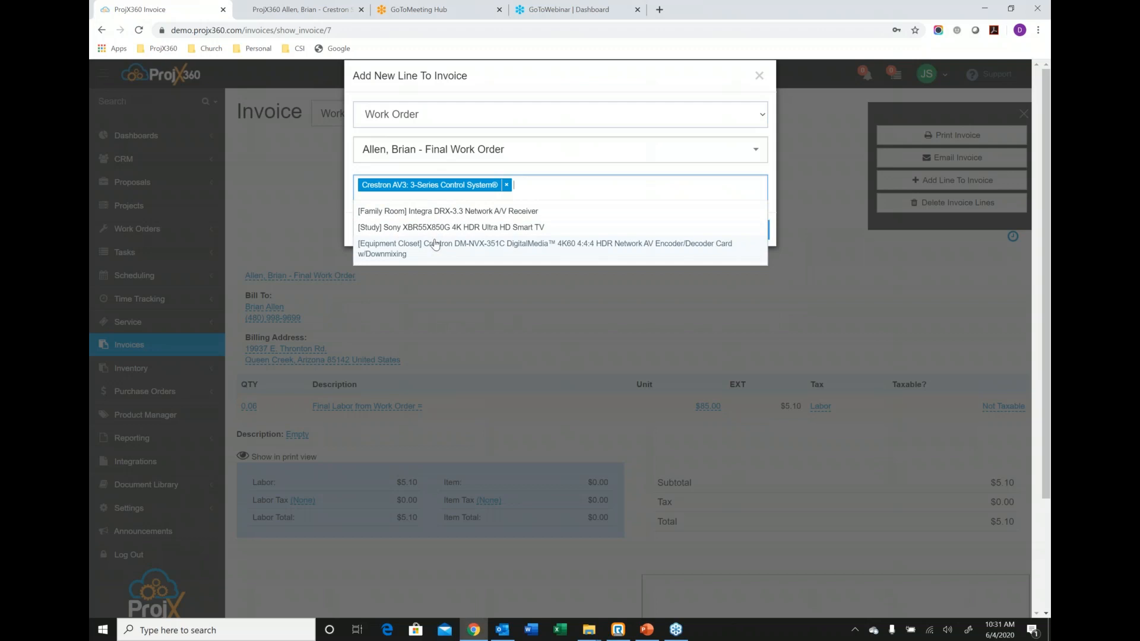
click(505, 90)
click(755, 236)
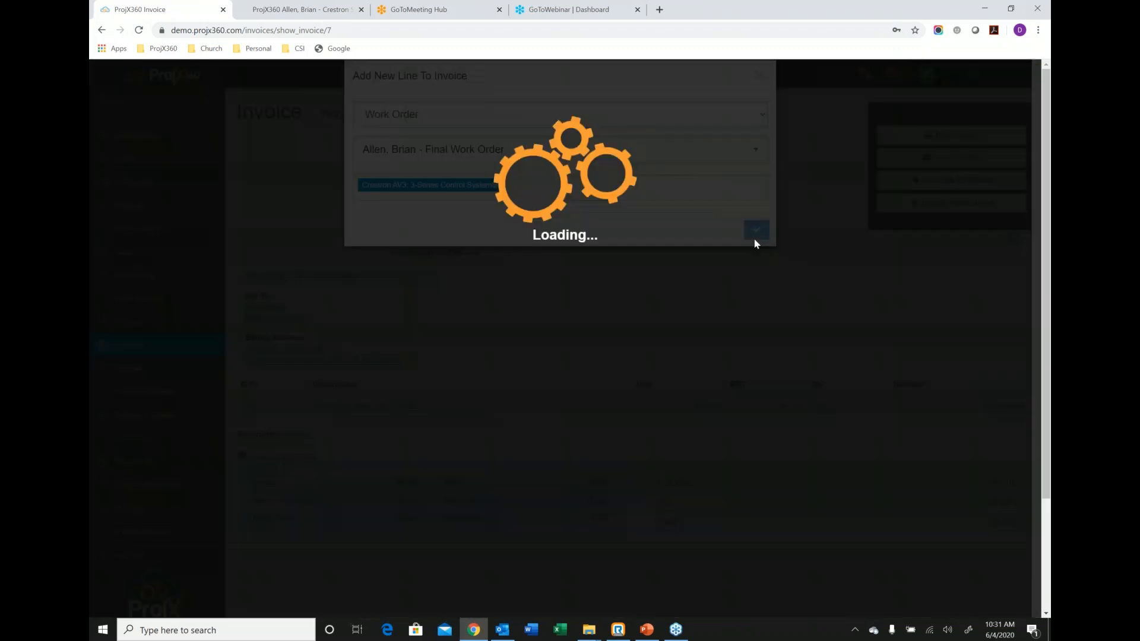
click(759, 76)
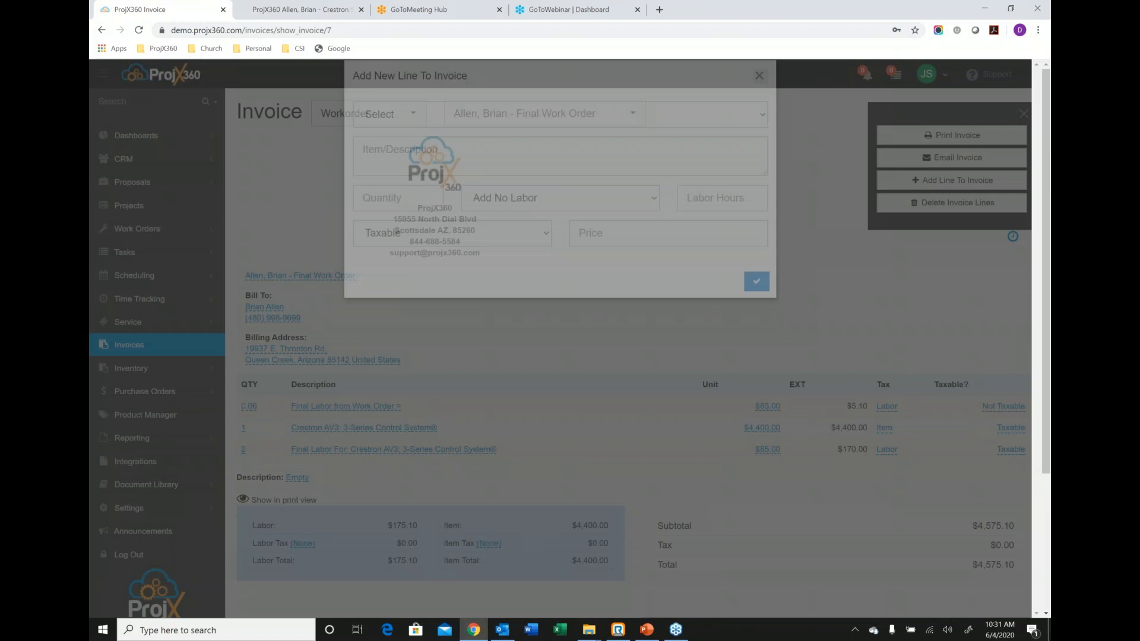
View the item types available for another invoice line, and close the form without adding one.
click(914, 181)
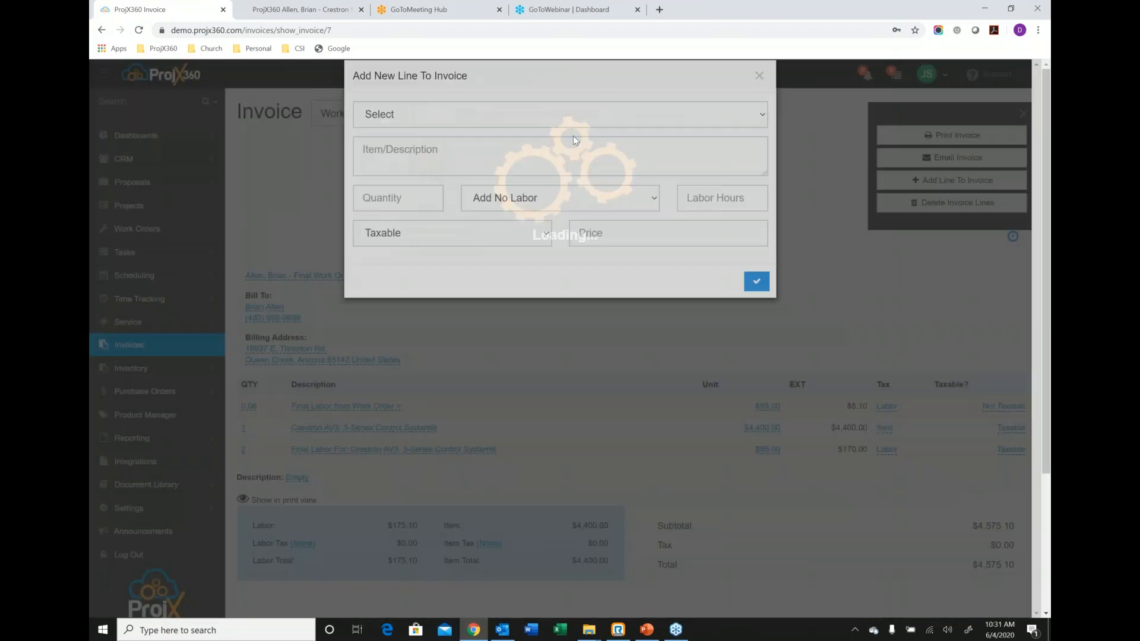
click(561, 124)
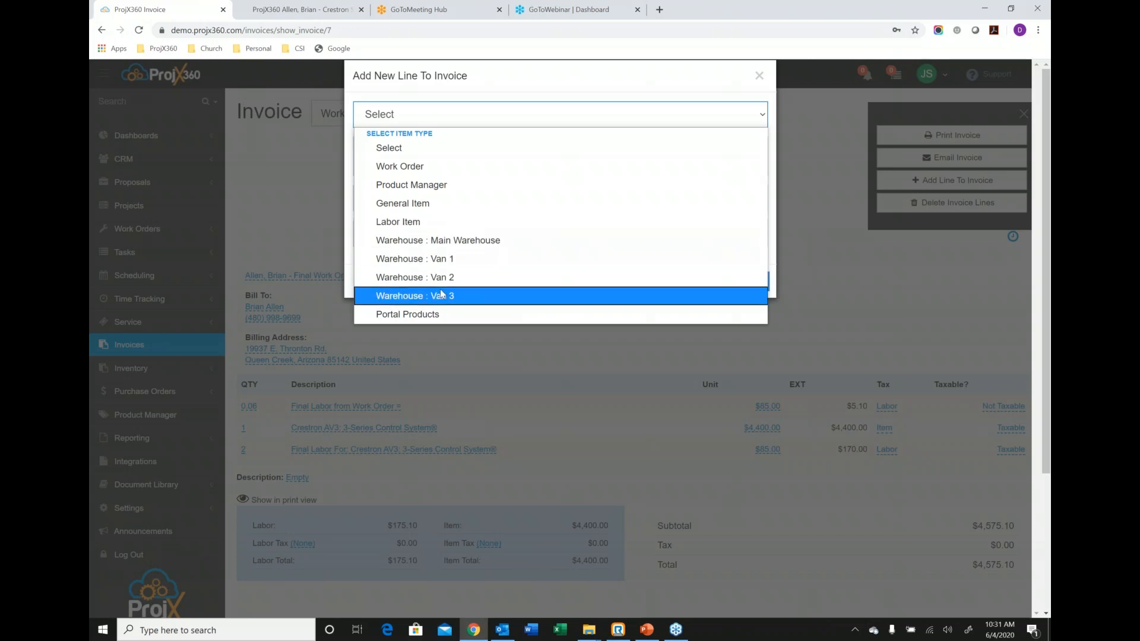
click(758, 76)
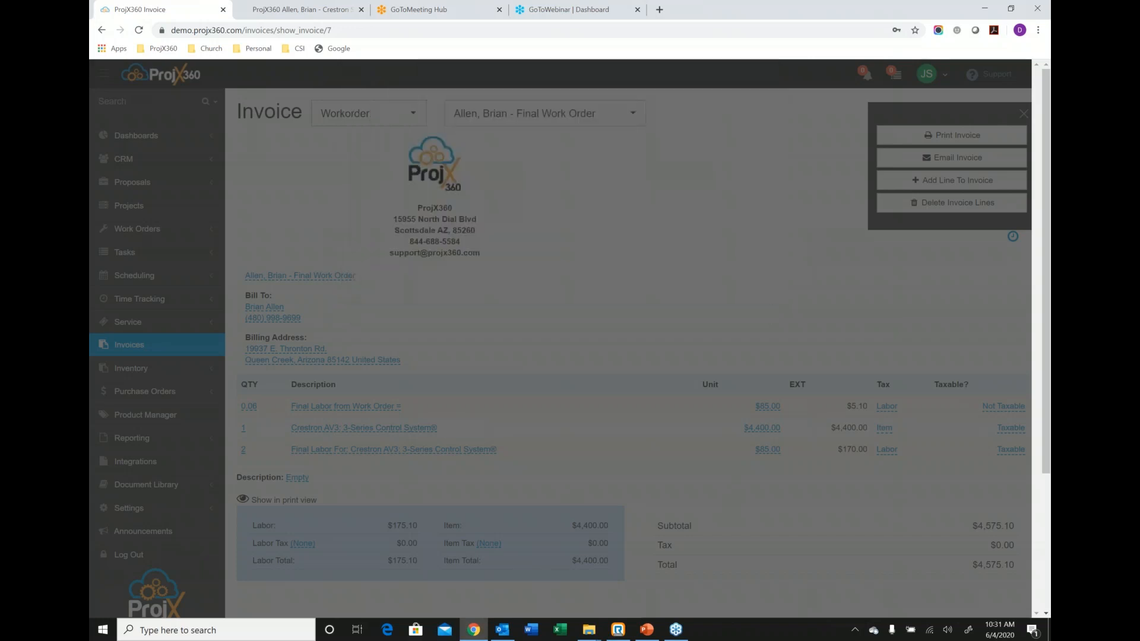
Apply the 8.05 Scottsdale sales tax to the invoice's items and draw a sample signature in the signature area.
scroll(676, 261, down, 3)
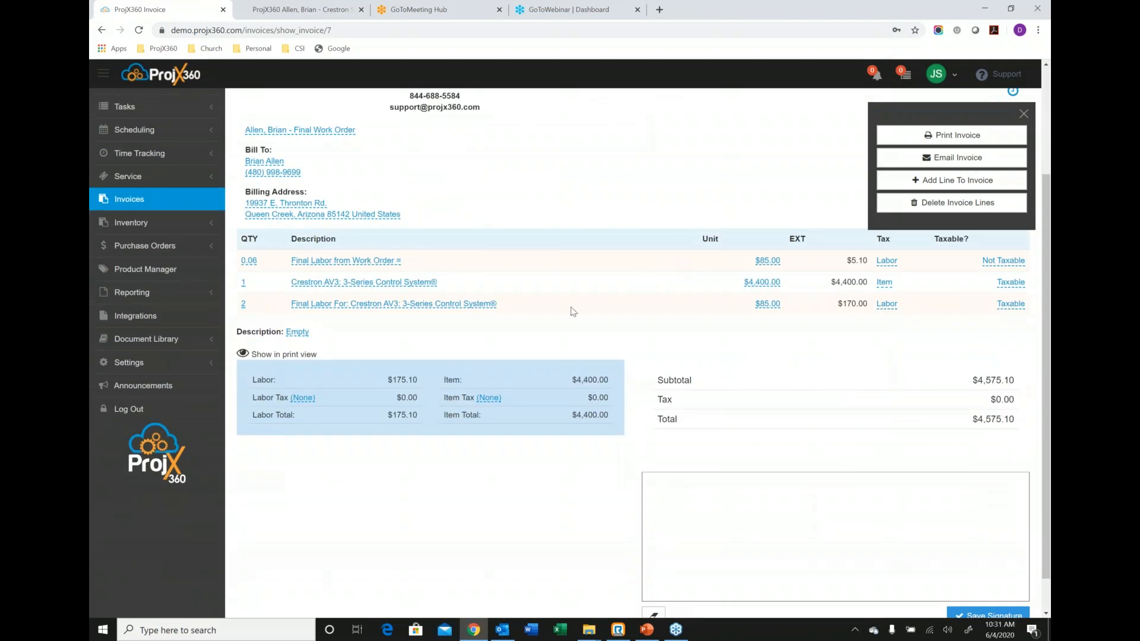
click(488, 397)
click(558, 395)
click(560, 409)
click(591, 419)
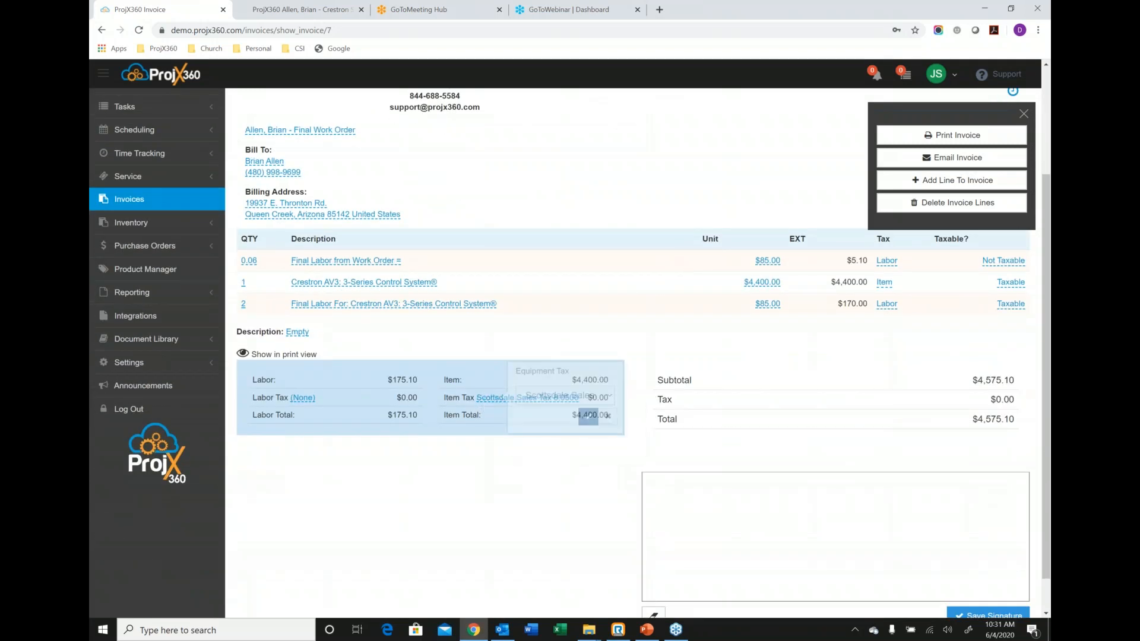
mouse_move(693, 500)
mouse_down()
mouse_move(676, 577)
mouse_move(738, 541)
mouse_move(933, 577)
mouse_up()
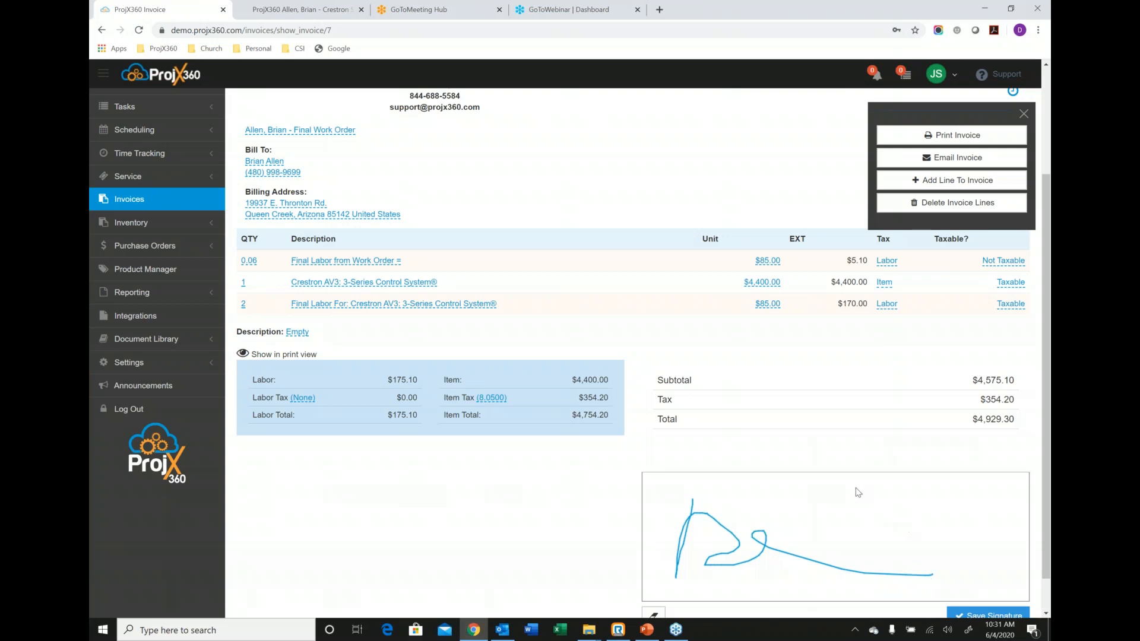
Open the Master Schedule in month view and check employee DG's availability.
scroll(604, 394, up, 3)
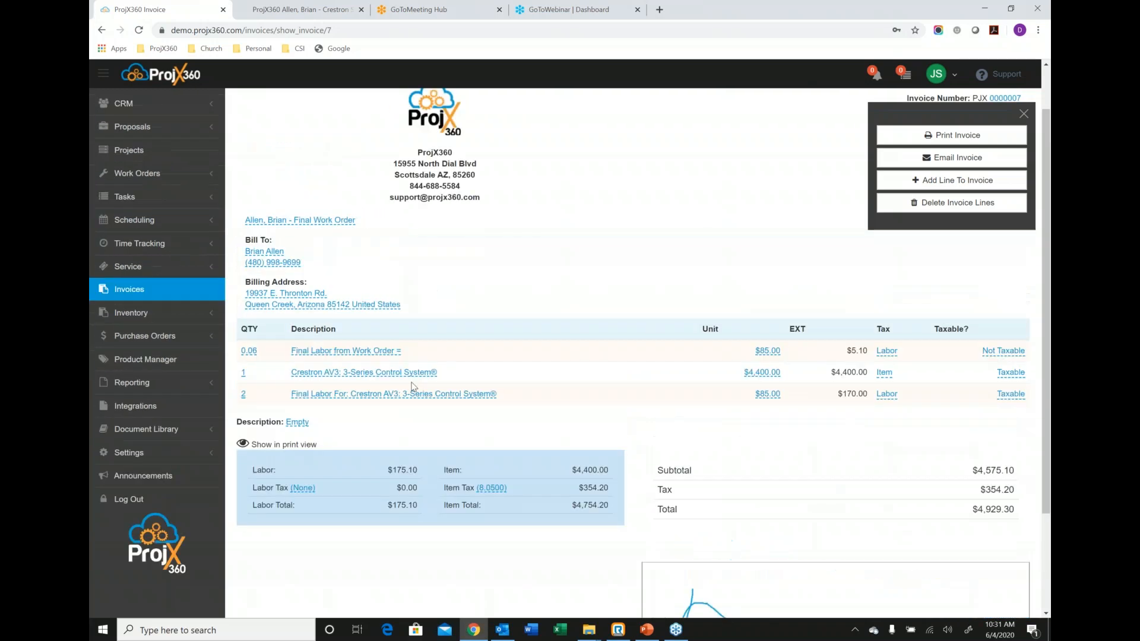
click(176, 281)
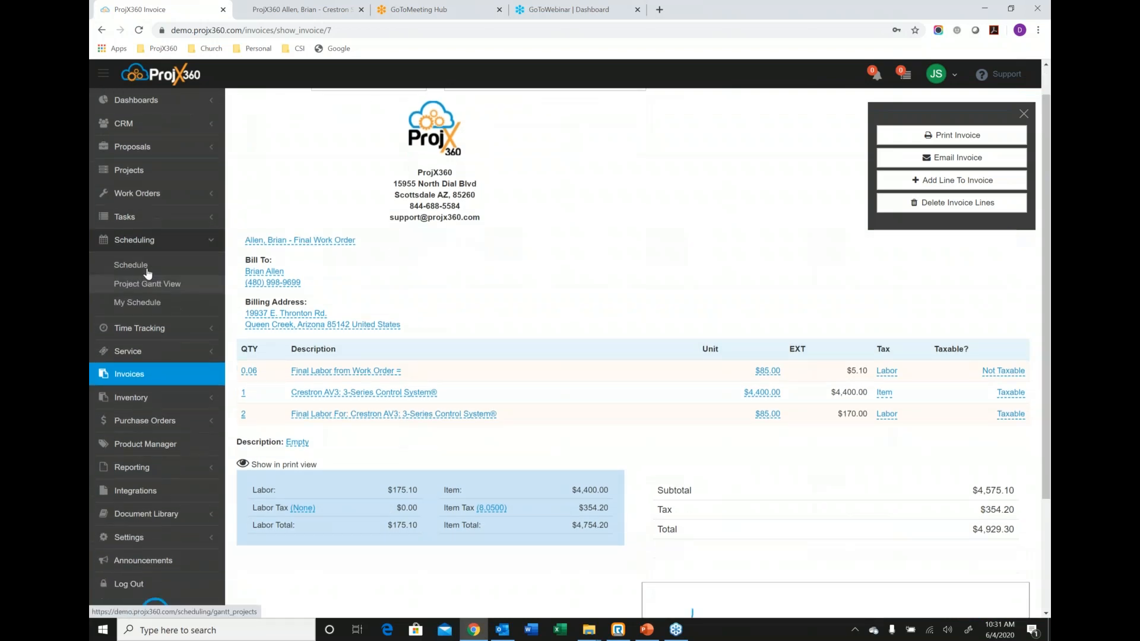
click(132, 241)
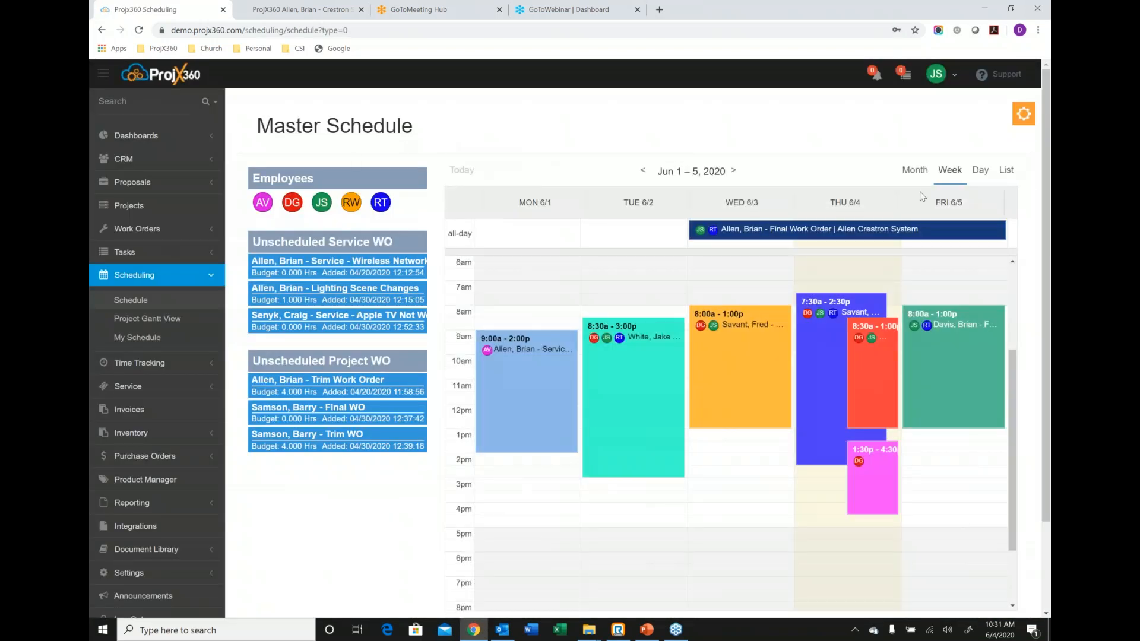
click(914, 171)
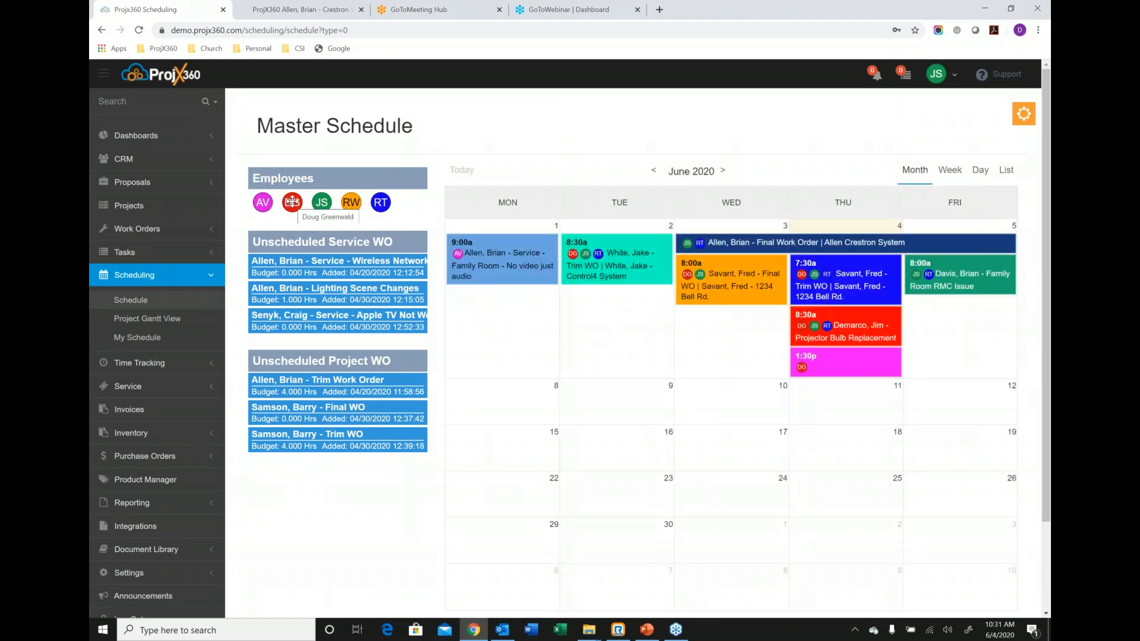
click(292, 202)
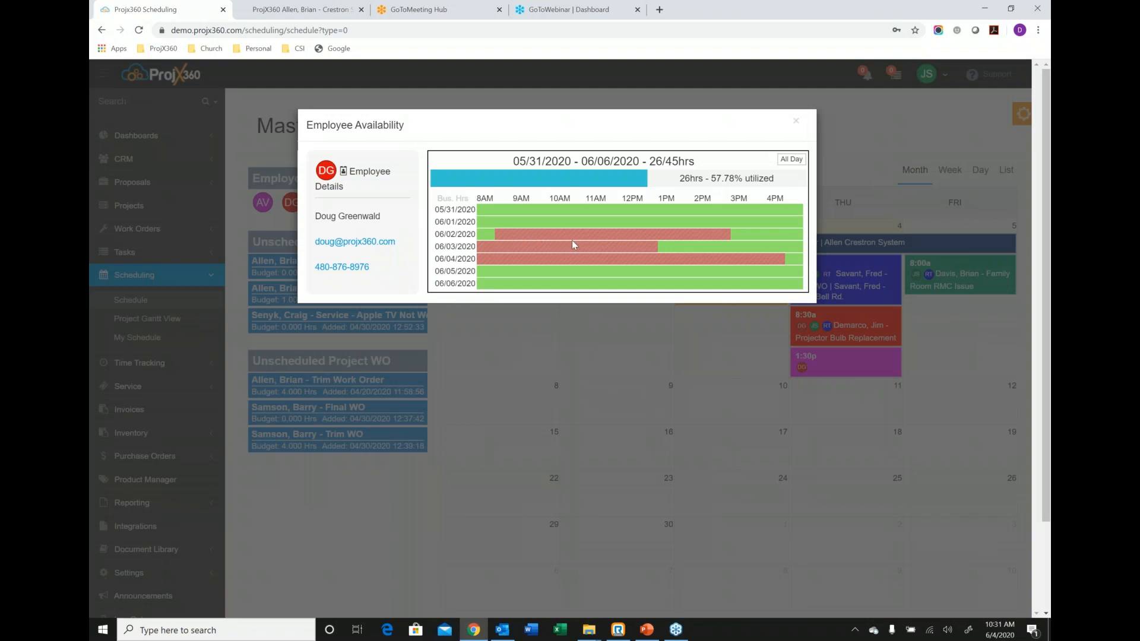
click(796, 121)
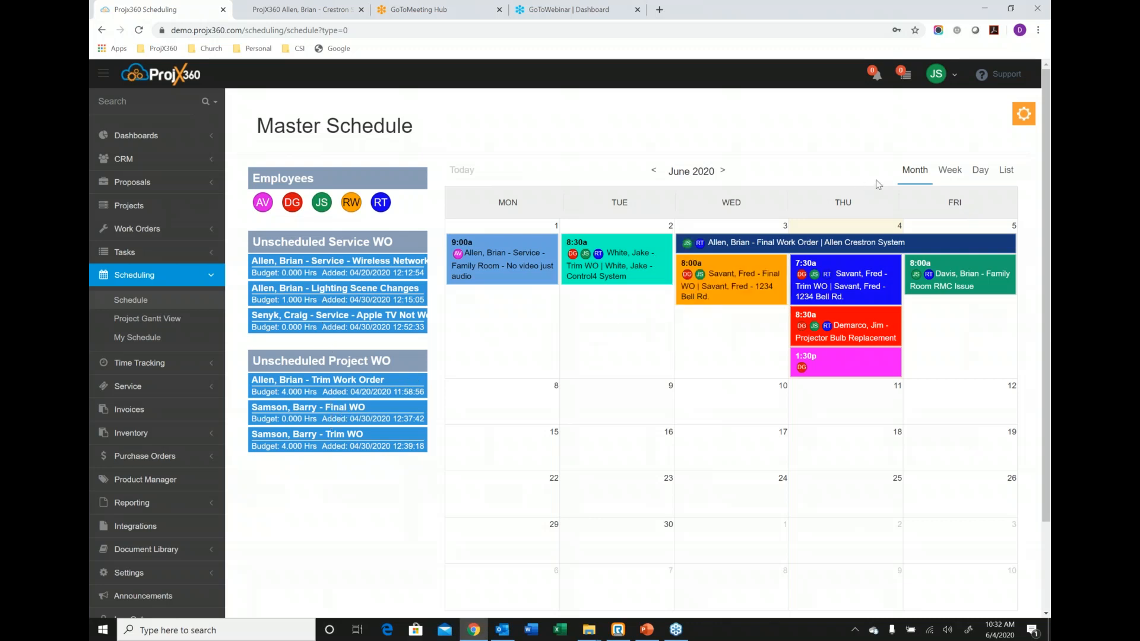
View the Master Schedule by week, day and list, and return to the week view.
click(949, 170)
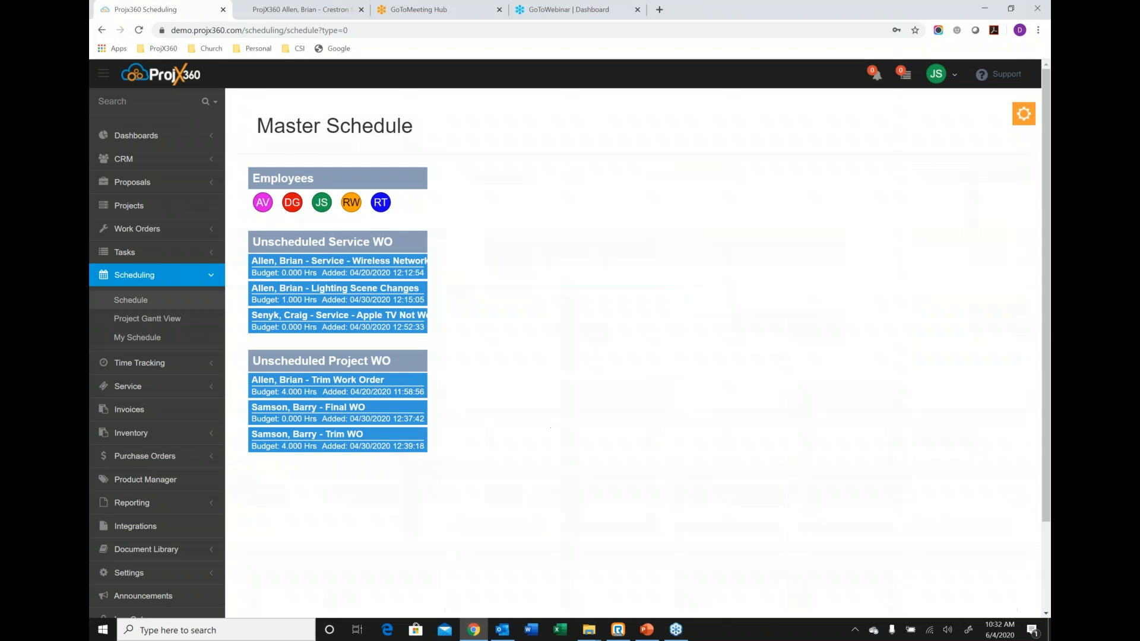
click(980, 172)
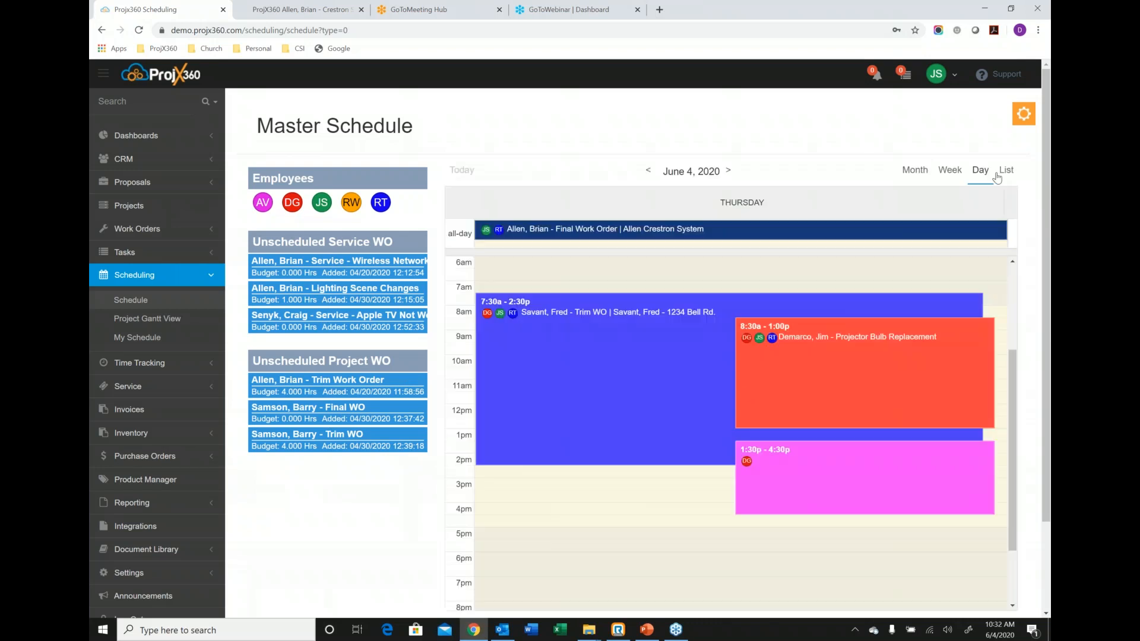
click(1005, 170)
click(950, 170)
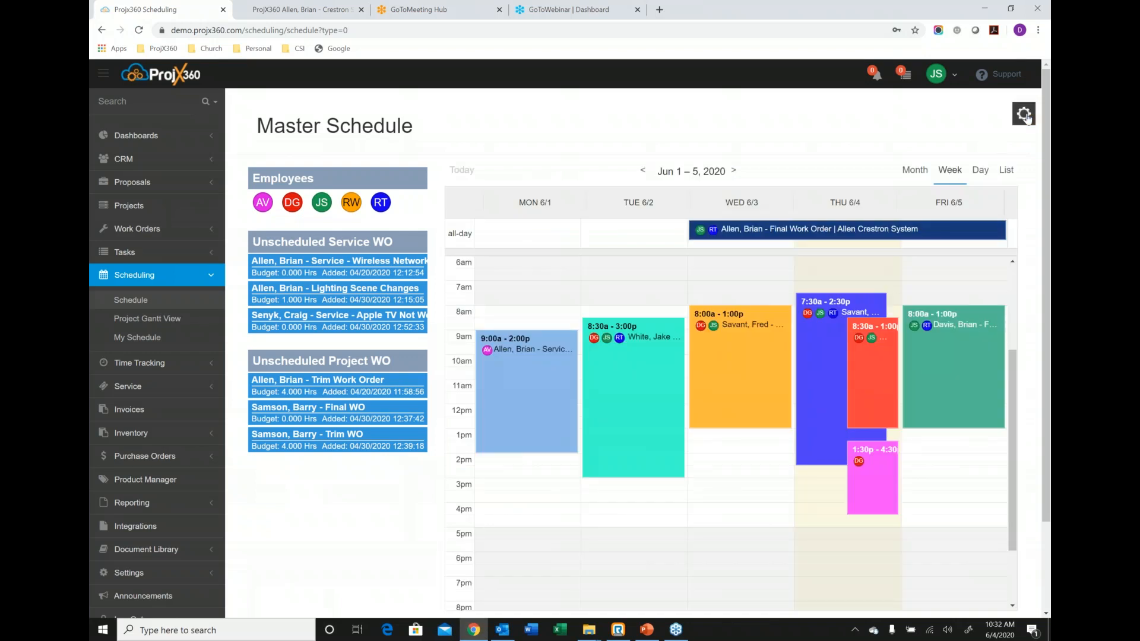
View the Service WO schedule and switch to the Project WO schedule.
click(1024, 114)
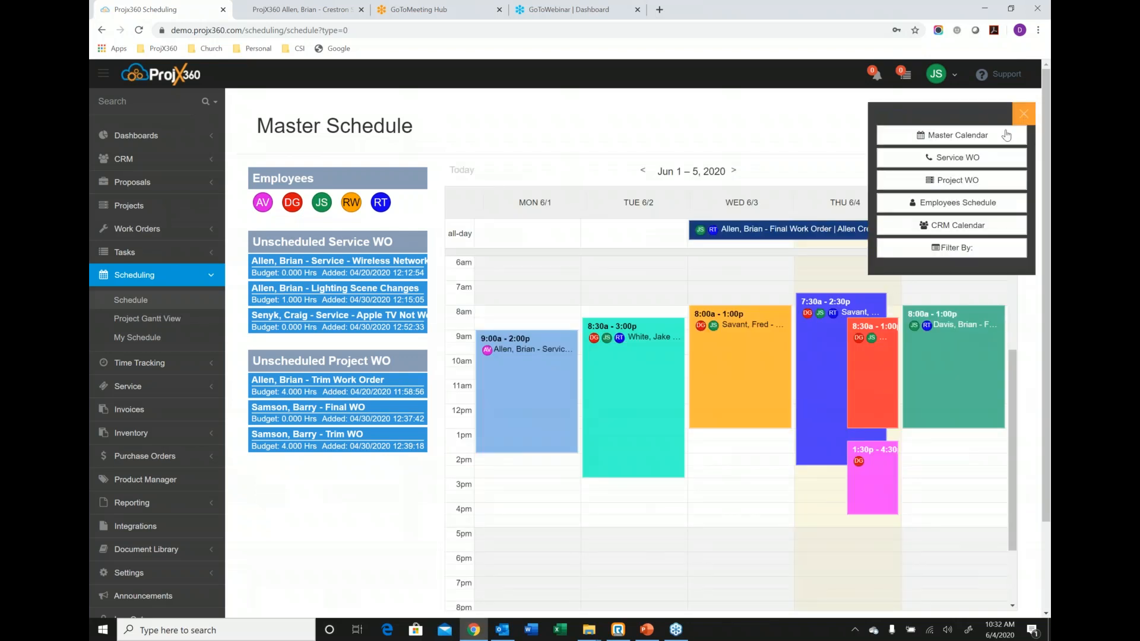
click(955, 159)
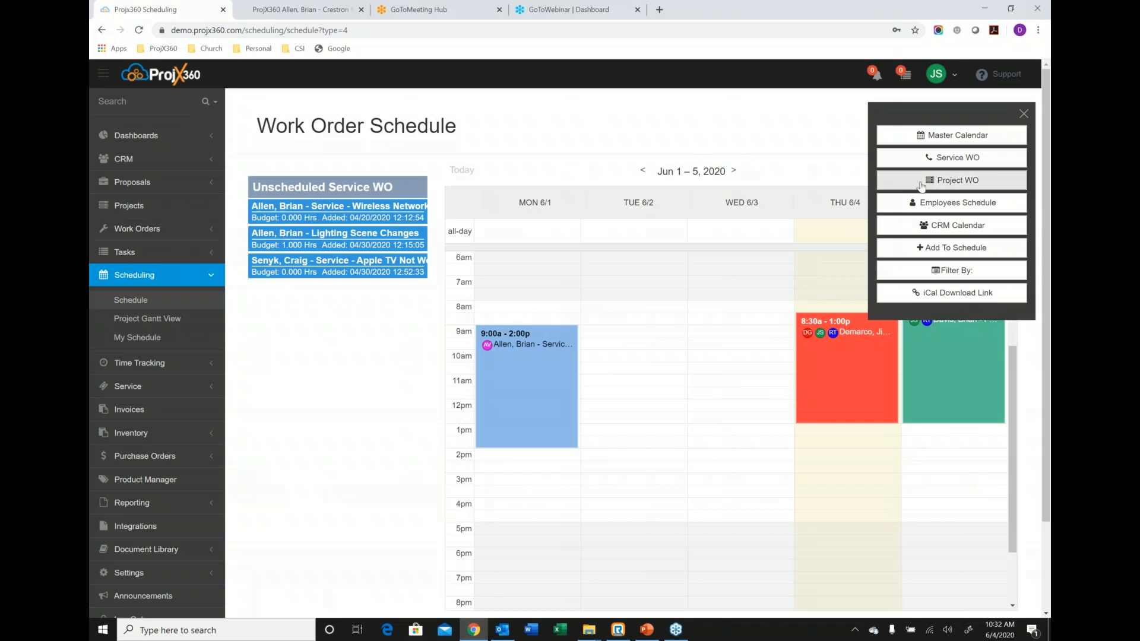
click(921, 183)
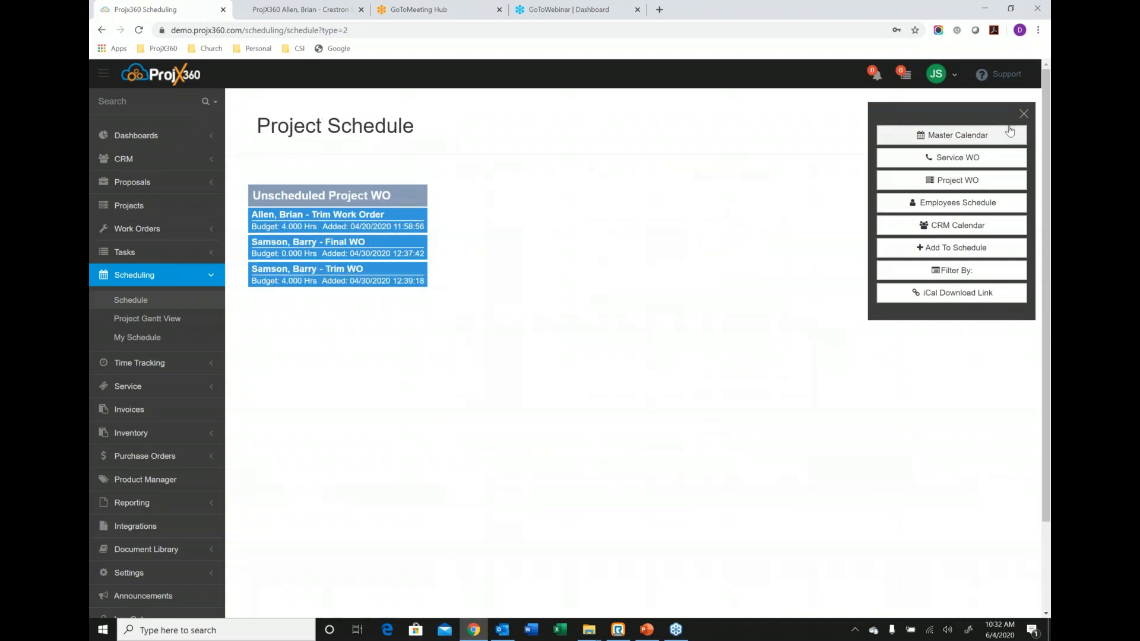
click(1018, 118)
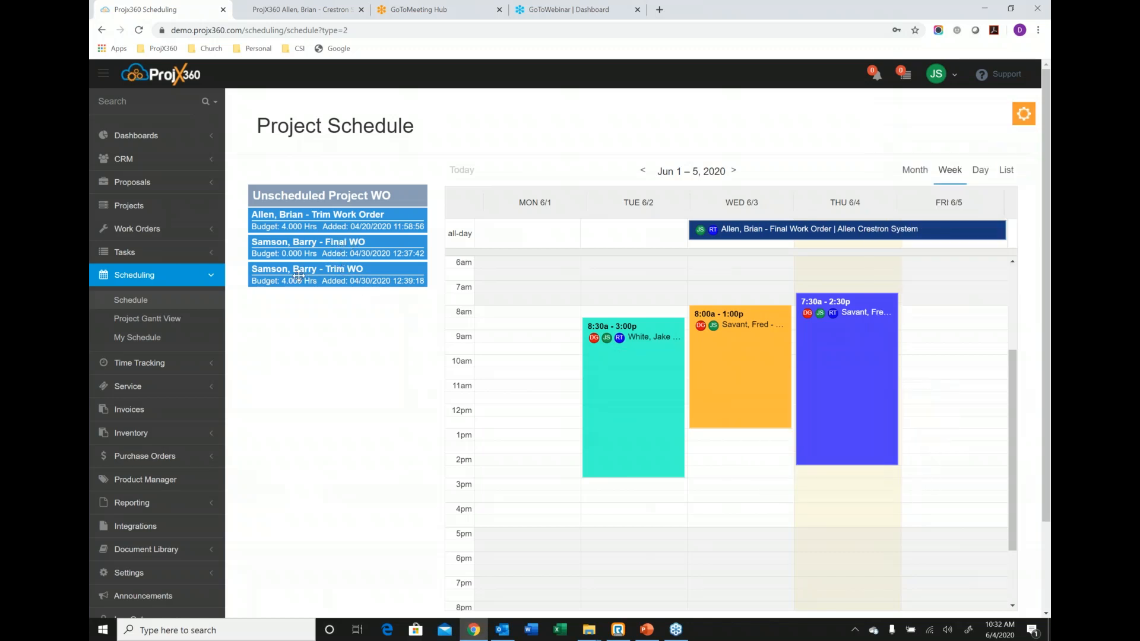
Schedule the unscheduled project Trim WO added 04/30/2020 on Friday 06/05/2020 from 10:30 AM to 12:30 PM, and color the event yellow-green.
drag(282, 272, 931, 376)
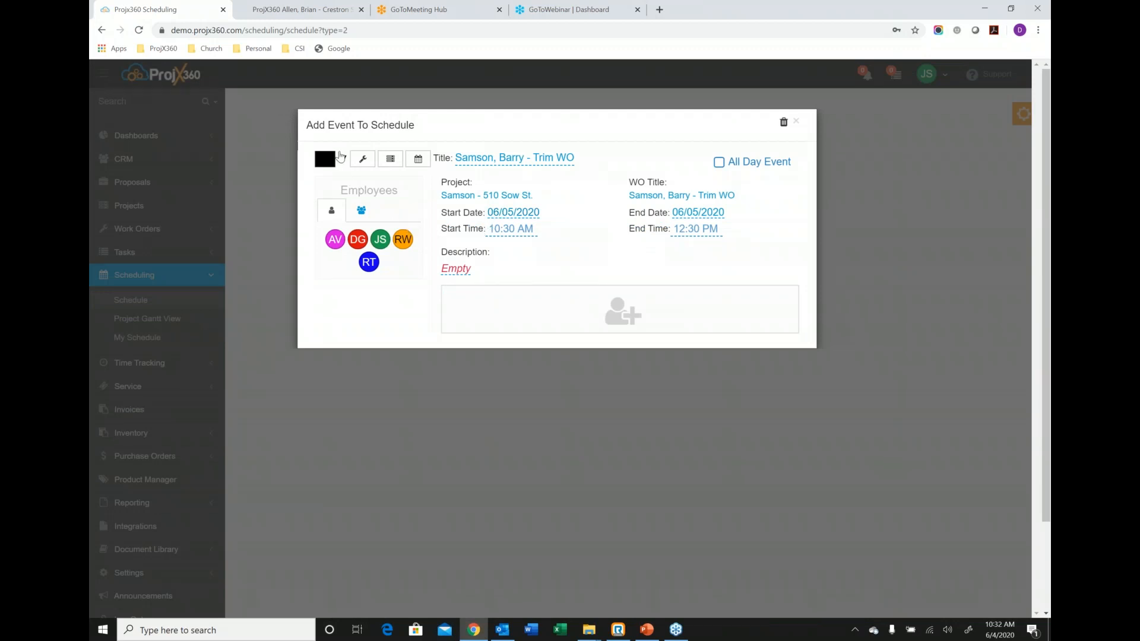
click(337, 160)
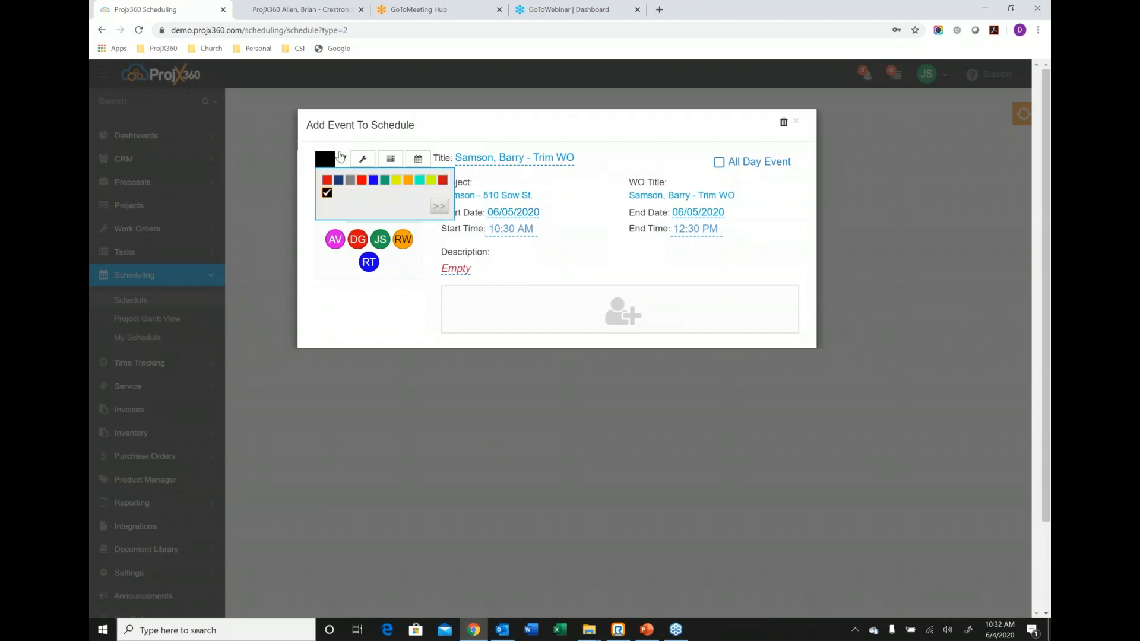
click(430, 181)
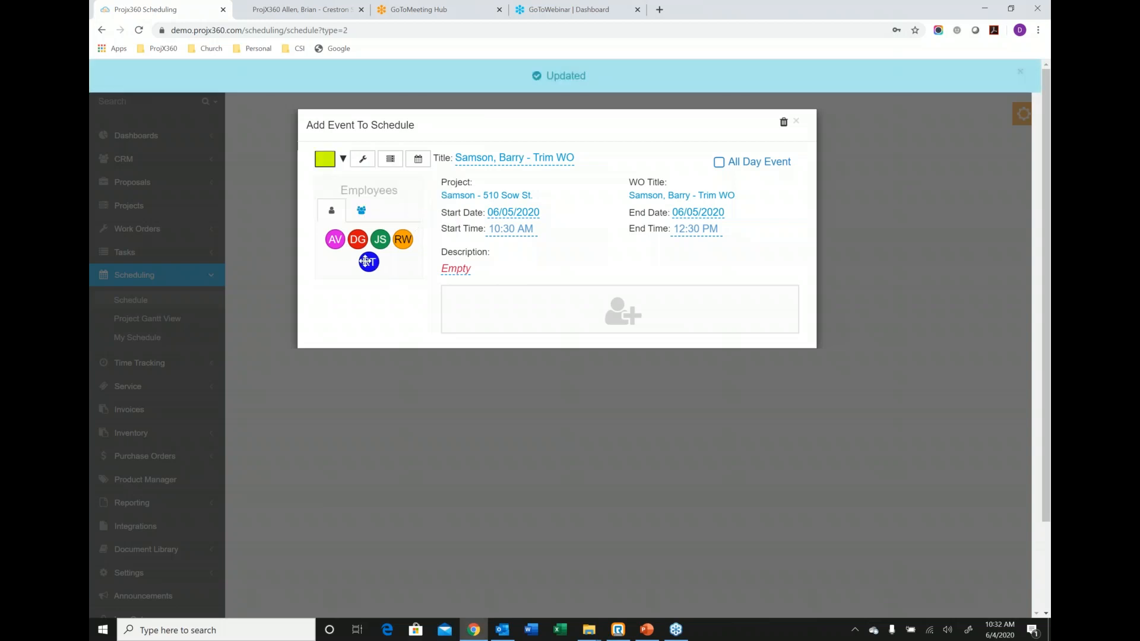
Assign employee RT and the Service team to the Trim WO event, and close the event details.
drag(366, 262, 493, 305)
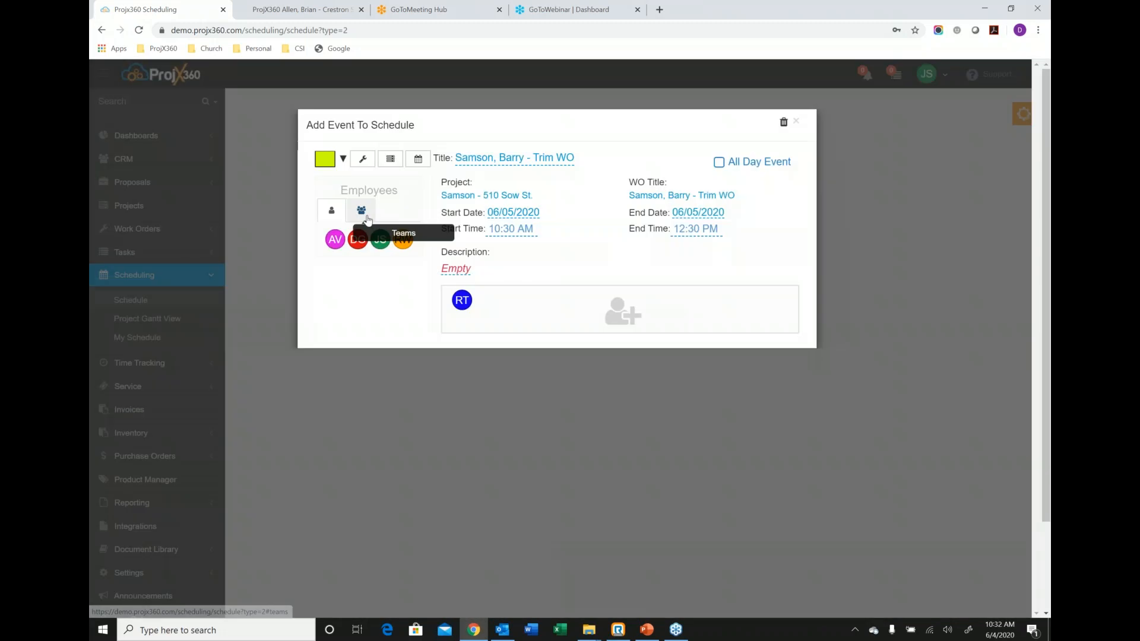
click(361, 210)
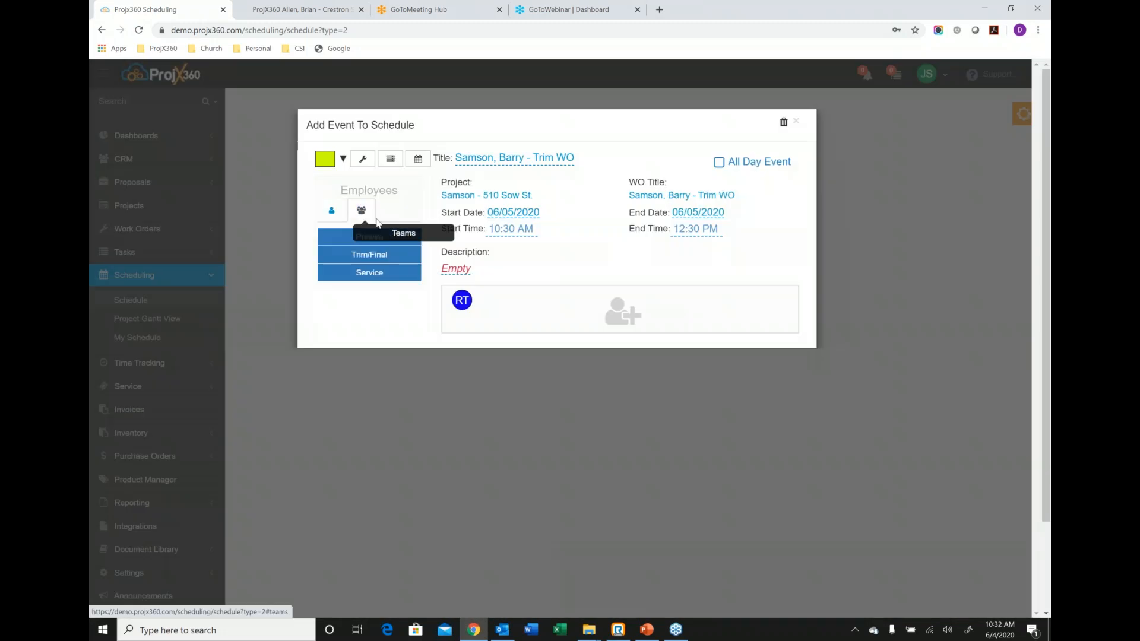
drag(374, 271, 574, 305)
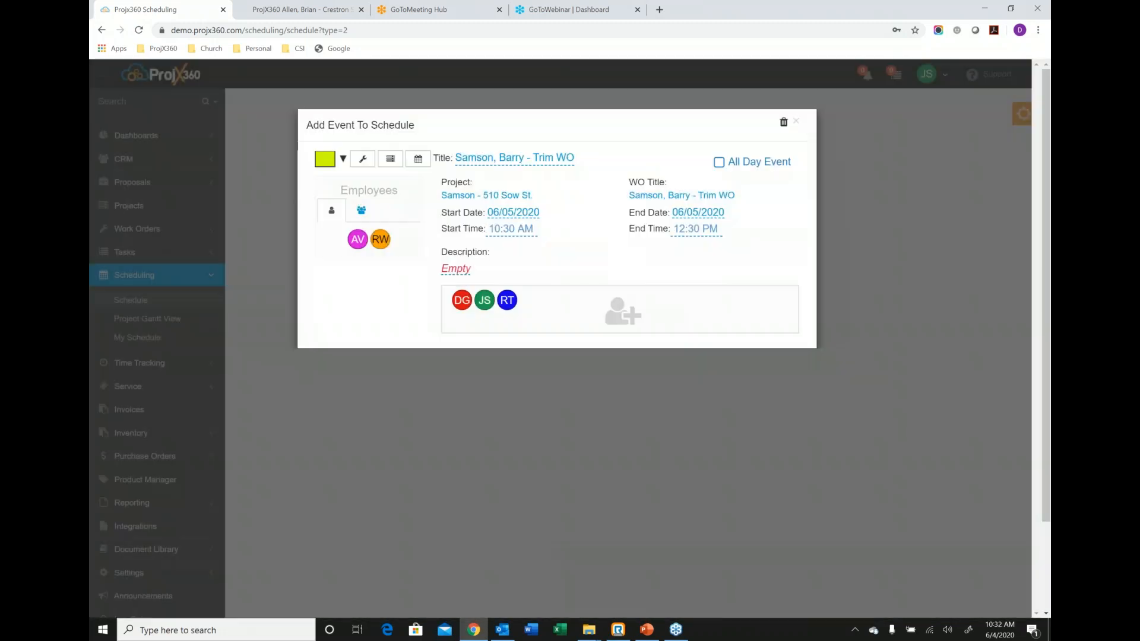
click(796, 123)
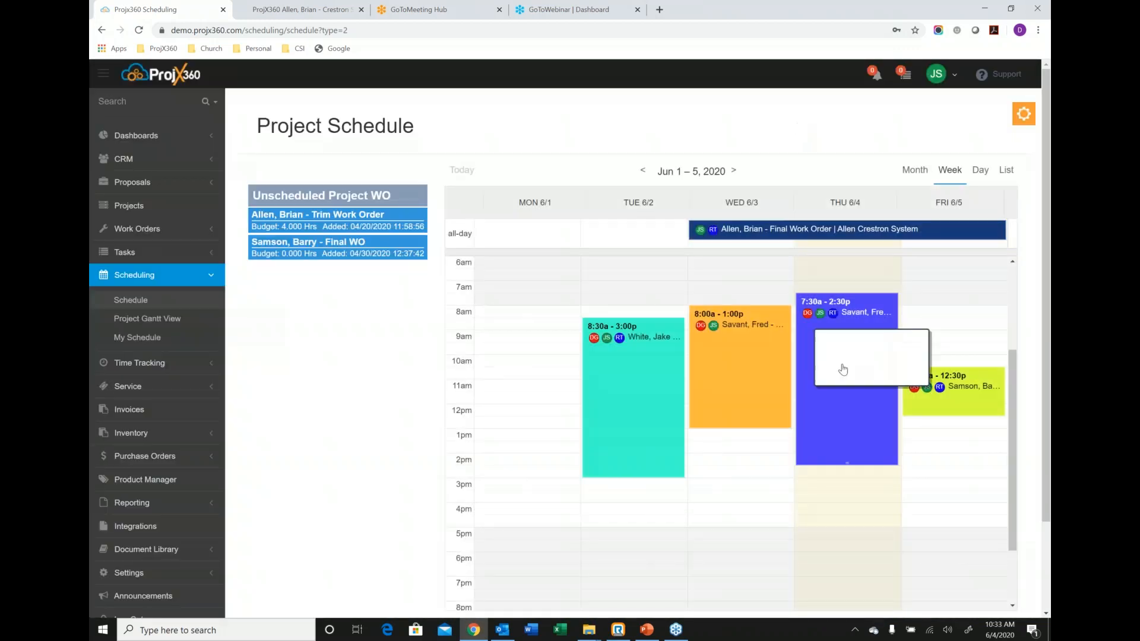
Extend Friday's Trim WO event on the calendar to end at 4:30 PM.
mouse_move(955, 407)
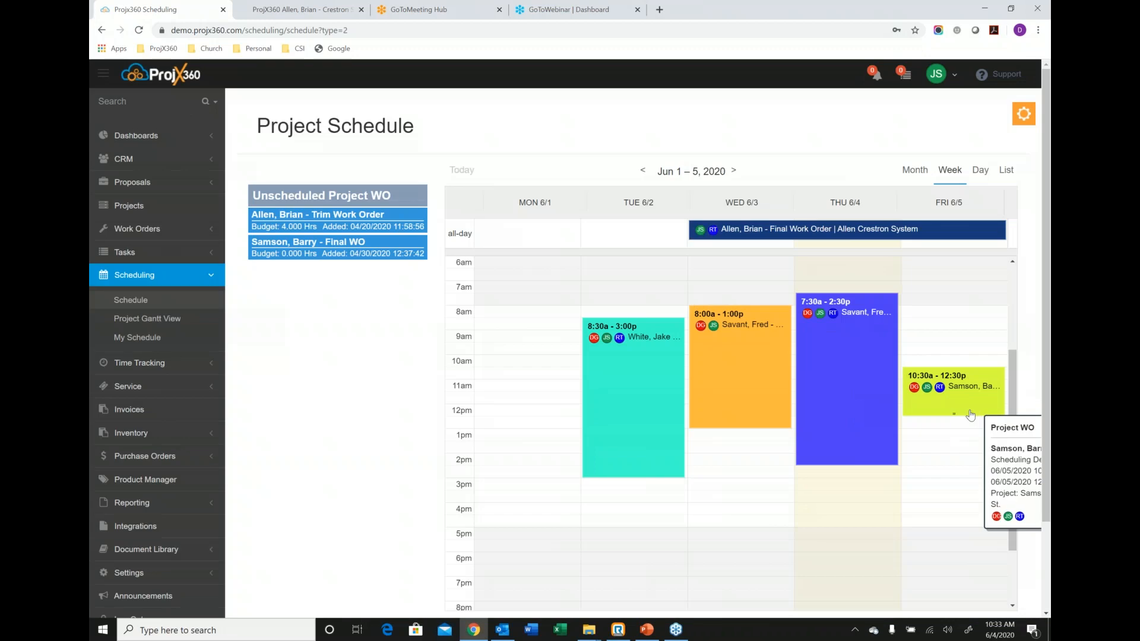
drag(961, 413, 966, 526)
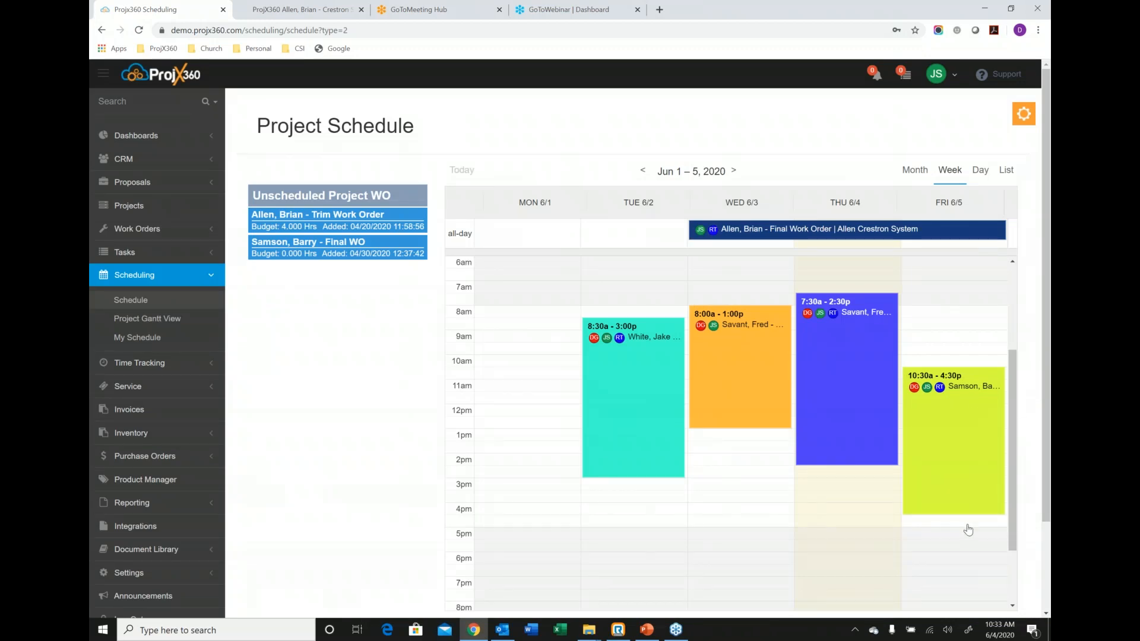
Move Friday's yellow-green Trim WO event to Monday 06/01 from 7:30 AM to 2:00 PM, and show the schedule's filter options.
drag(956, 415, 556, 322)
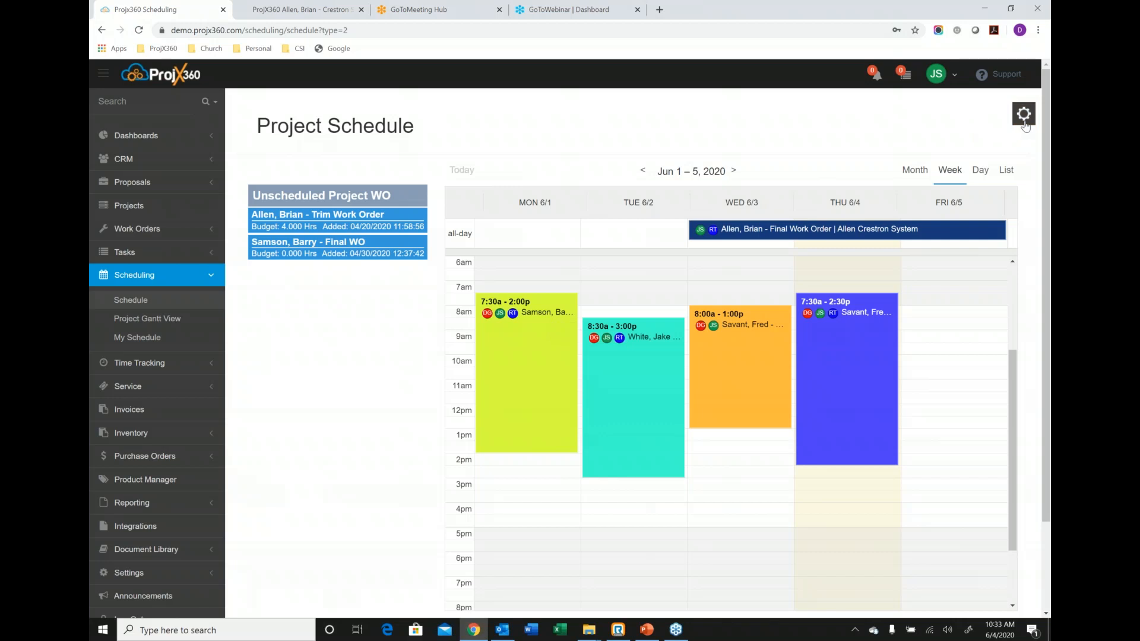
click(1023, 116)
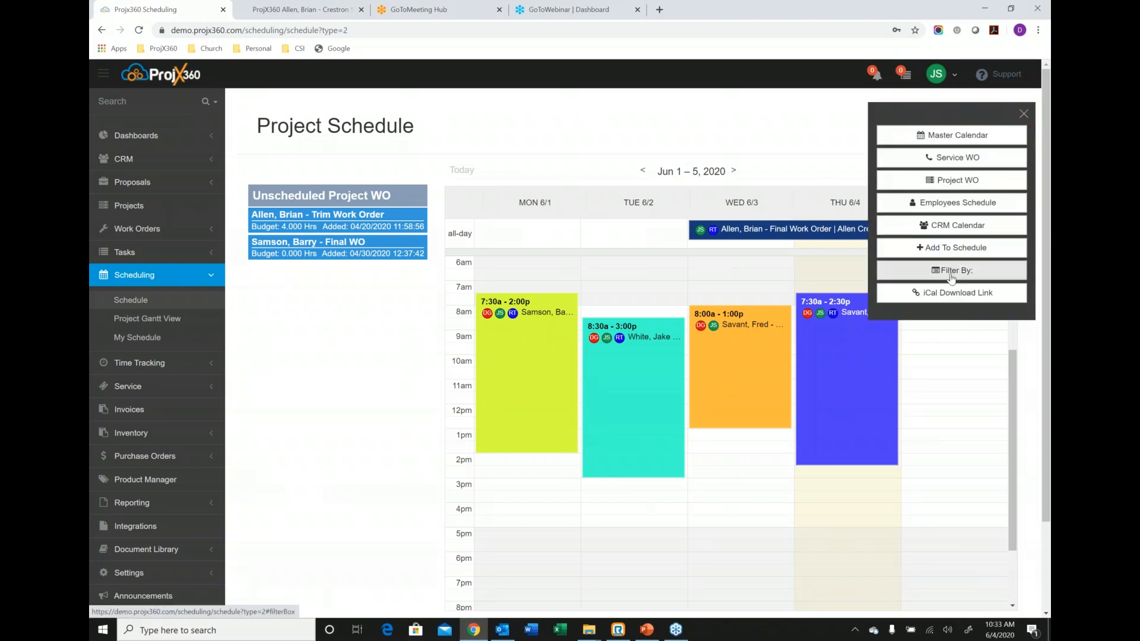
click(952, 274)
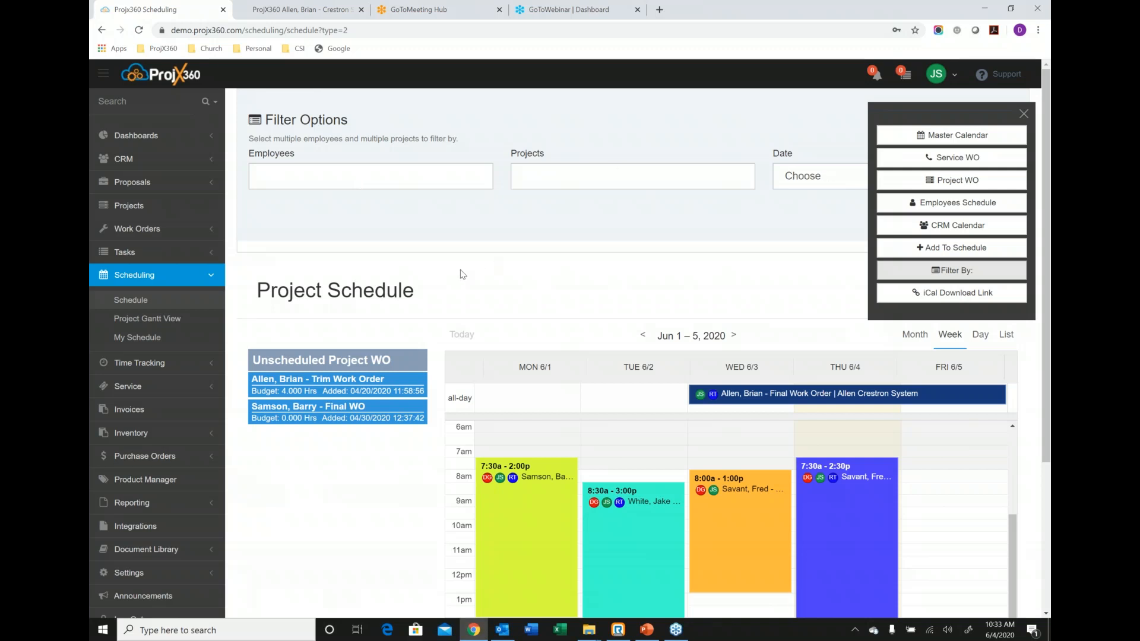
Enter time by starting the clock on the Crestron System project with the Final phase selected.
click(174, 368)
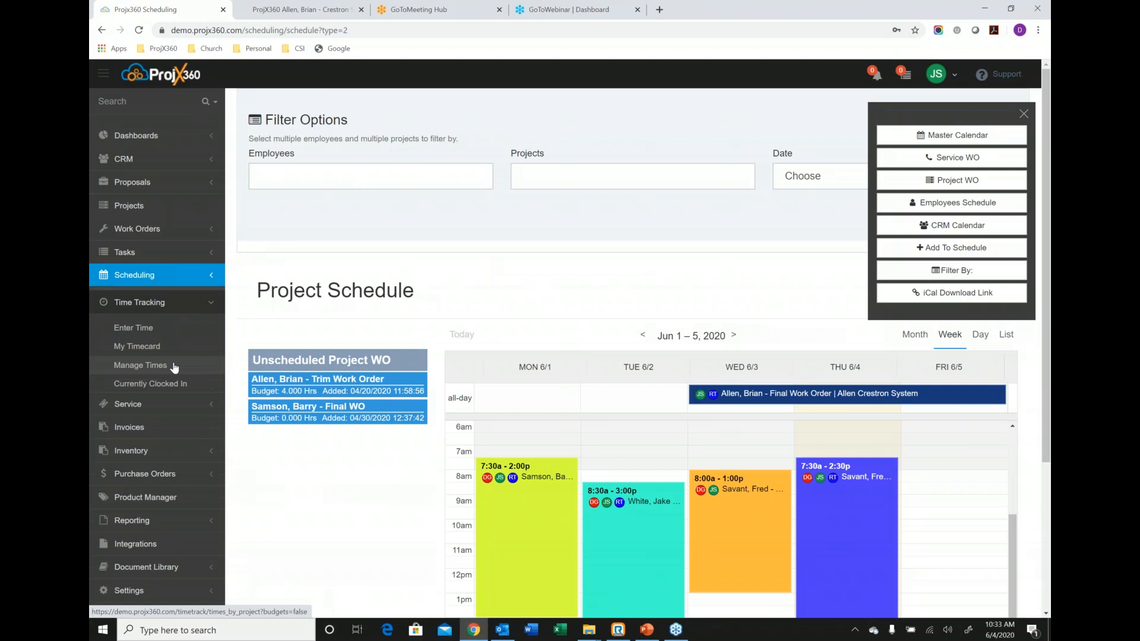
scroll(122, 297, down, 1)
click(122, 244)
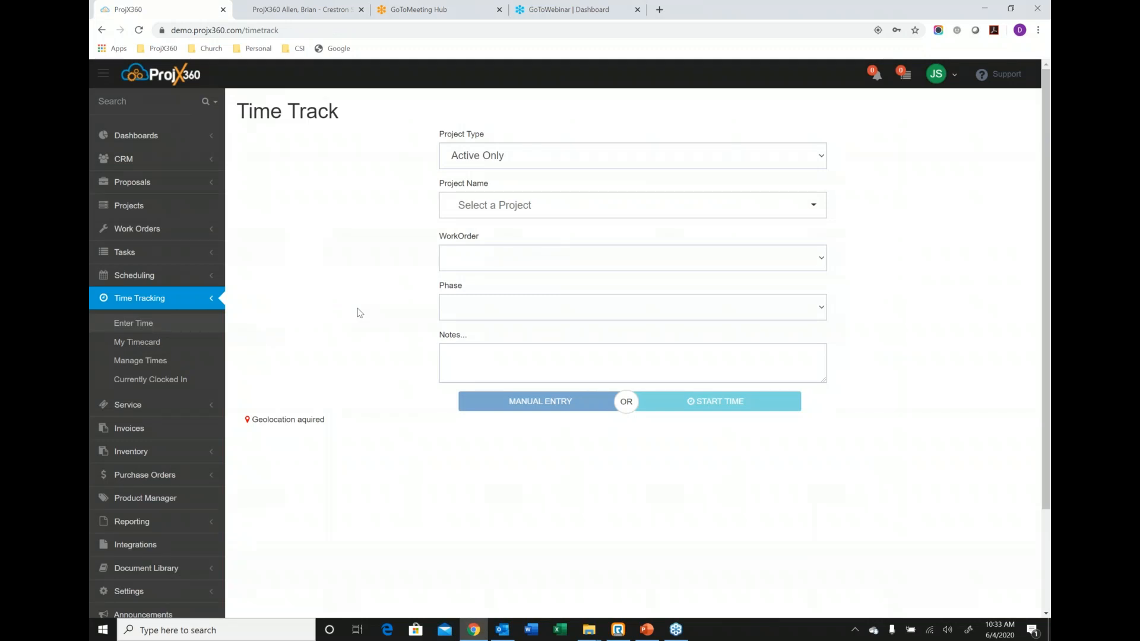
click(485, 206)
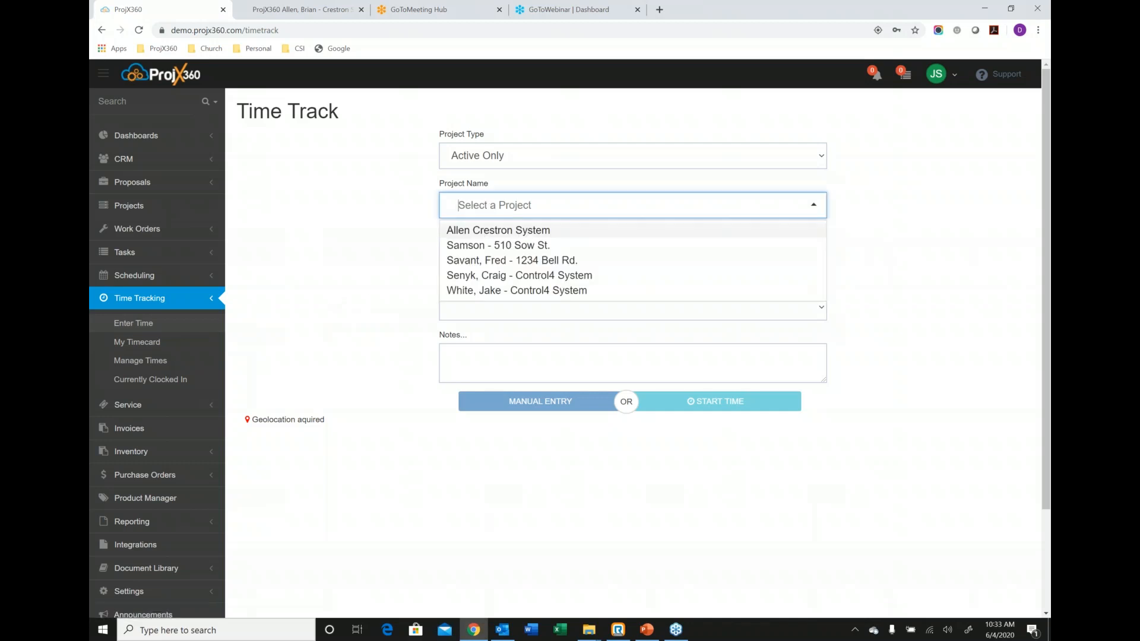
click(495, 231)
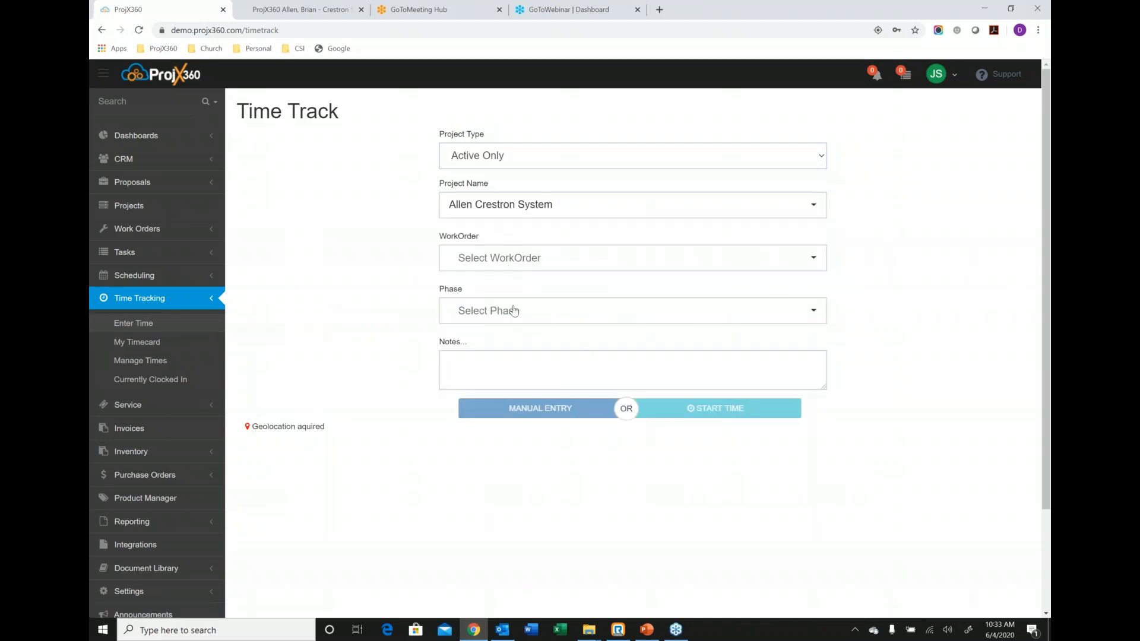
click(512, 309)
click(470, 352)
click(675, 410)
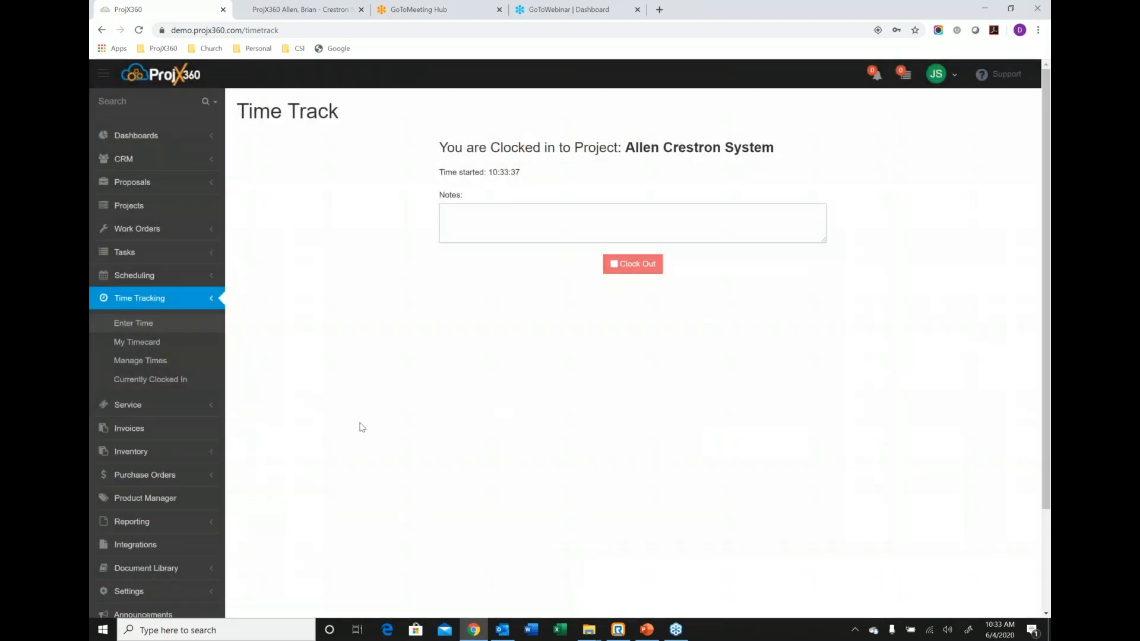
View the employees currently clocked in and clock out the one working on the Crestron System project.
click(156, 383)
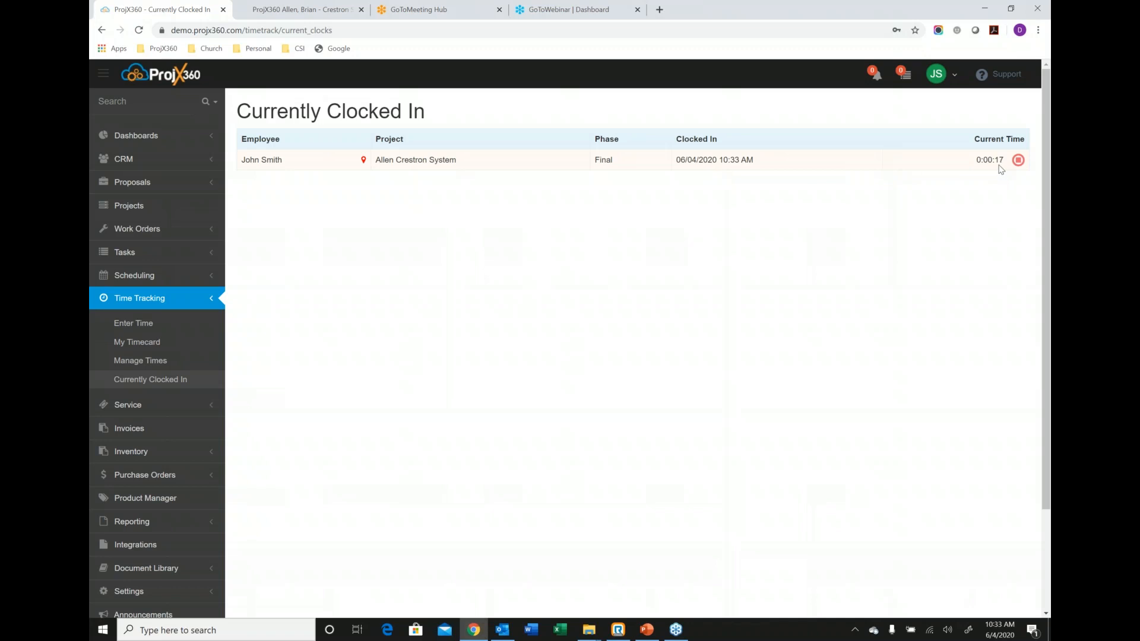
click(1018, 161)
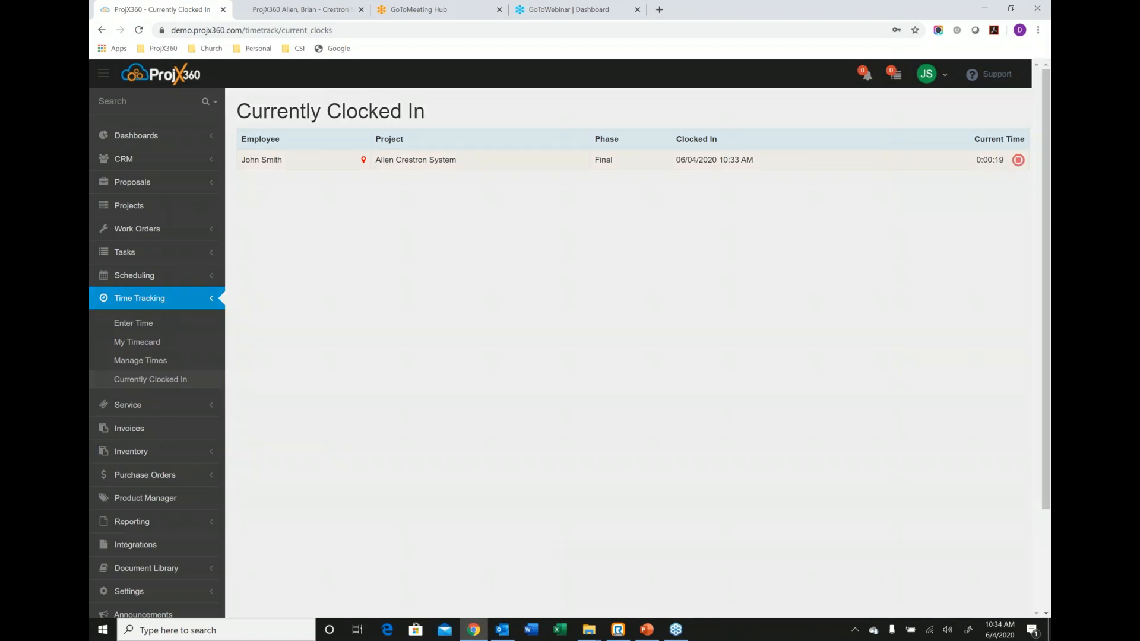
click(687, 193)
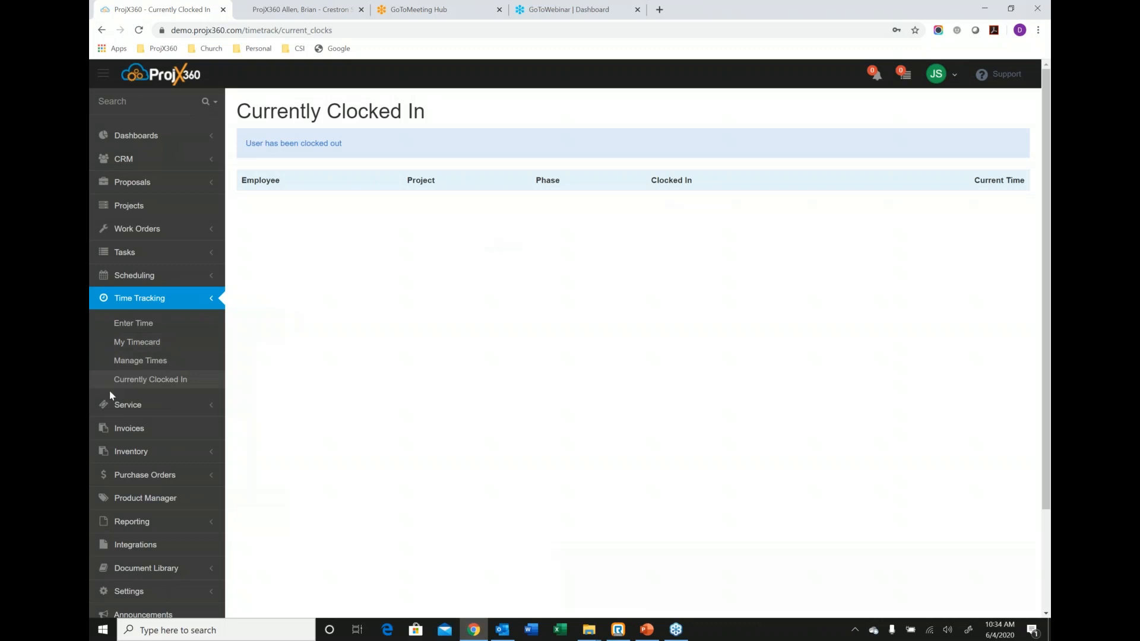
Open the list of service projects.
click(153, 407)
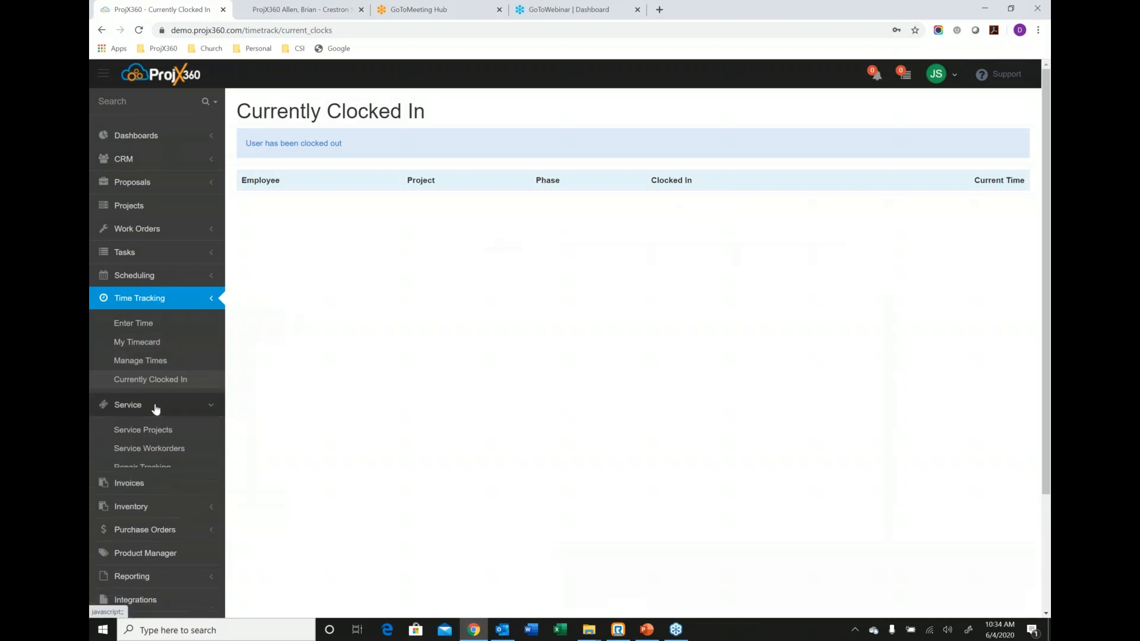
scroll(136, 350, down, 3)
click(146, 242)
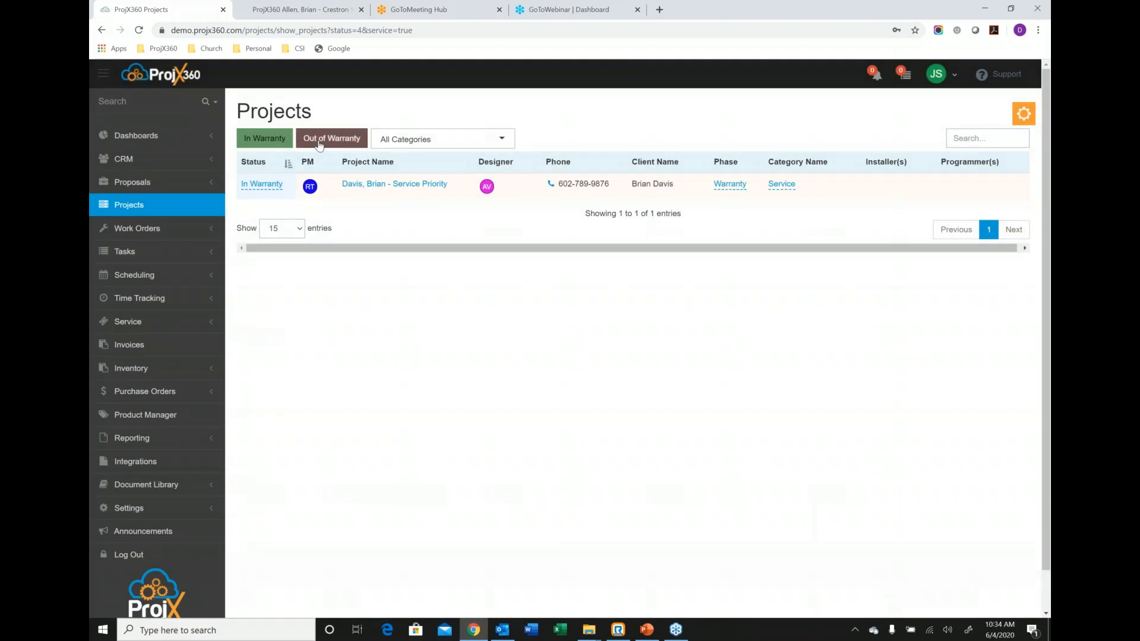
View the inventory warehouses and open the Main Warehouse overview.
click(178, 369)
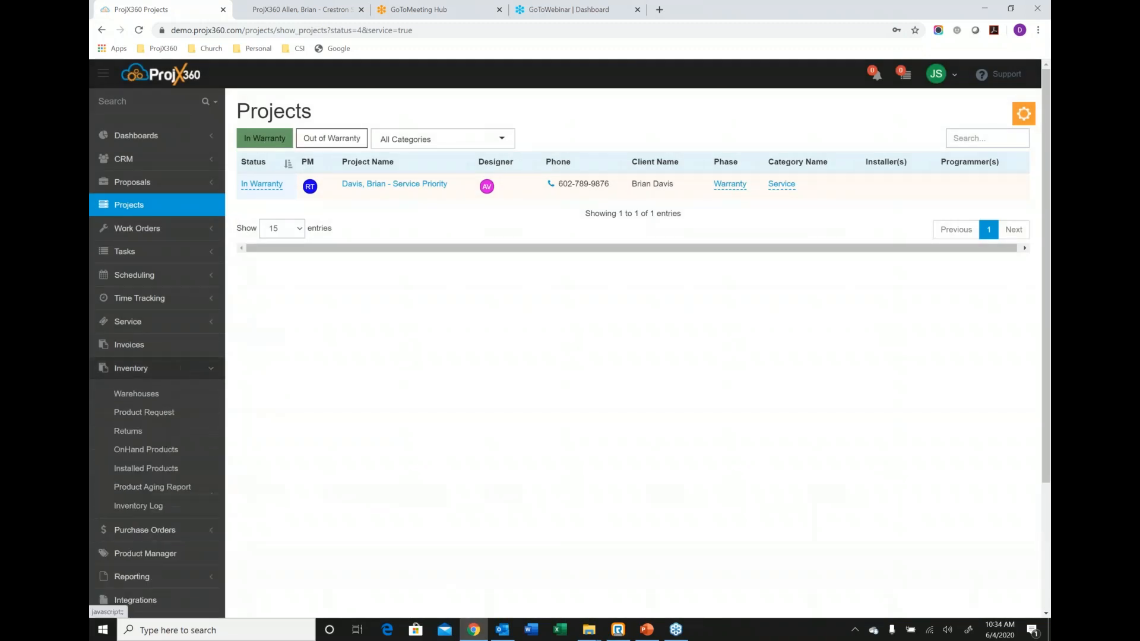
scroll(133, 325, down, 2)
scroll(133, 324, down, 1)
click(129, 239)
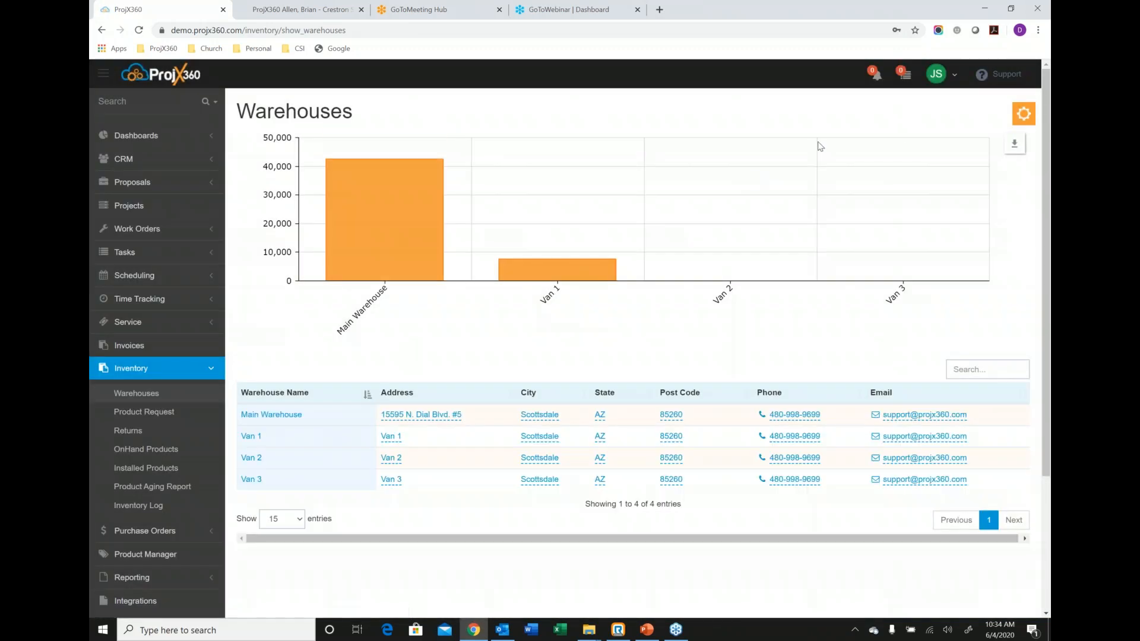
mouse_move(1017, 148)
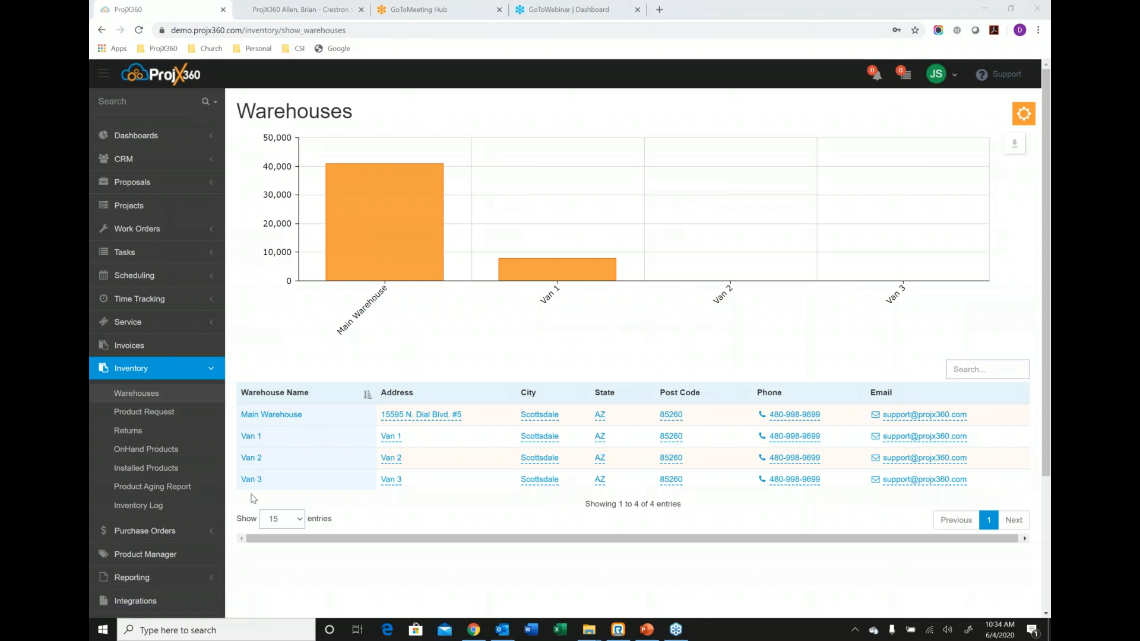
click(258, 416)
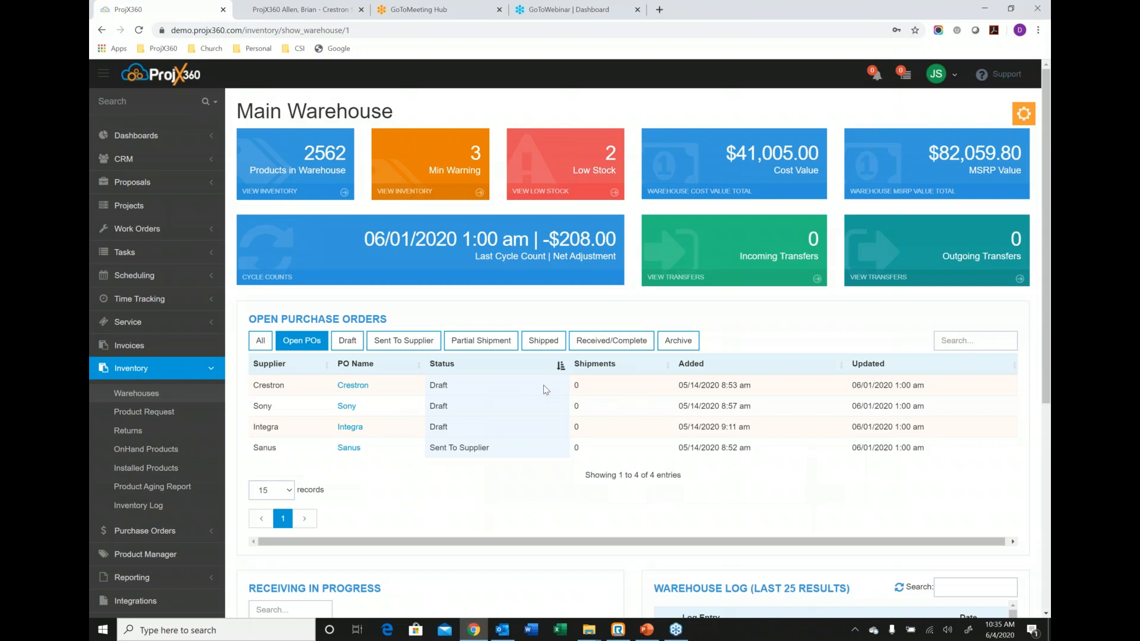
click(151, 418)
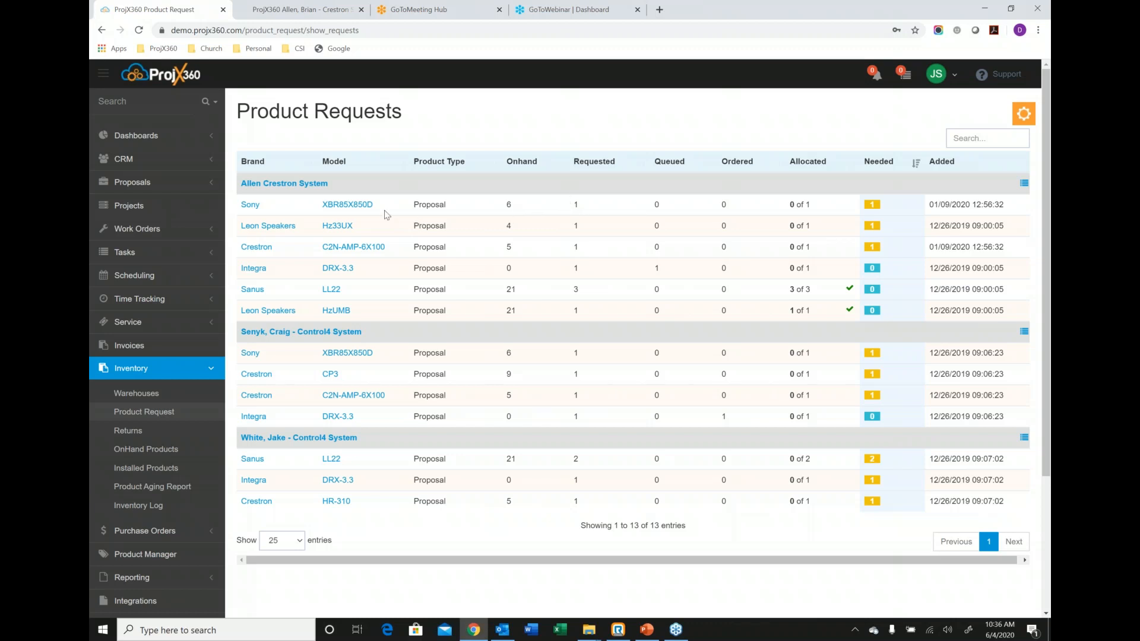
click(354, 204)
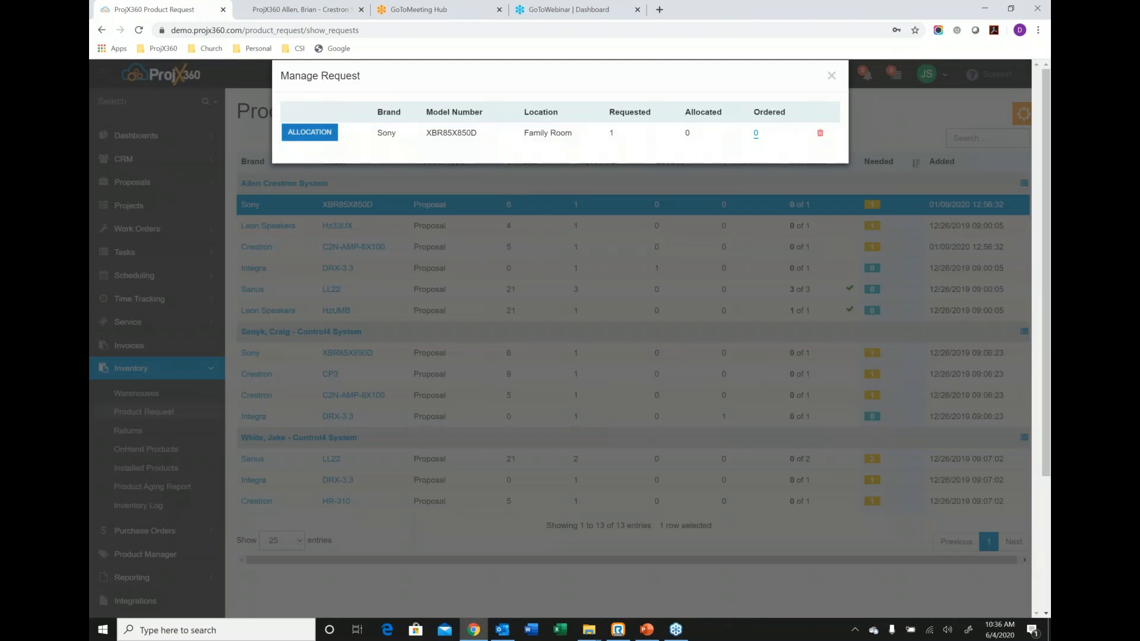
click(312, 134)
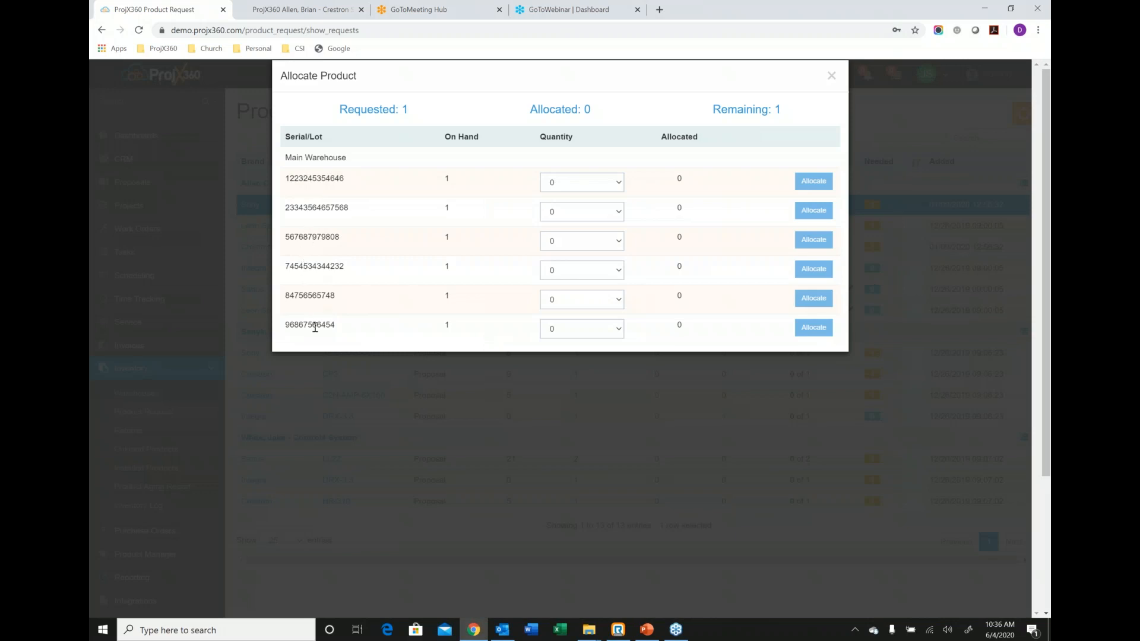
click(622, 244)
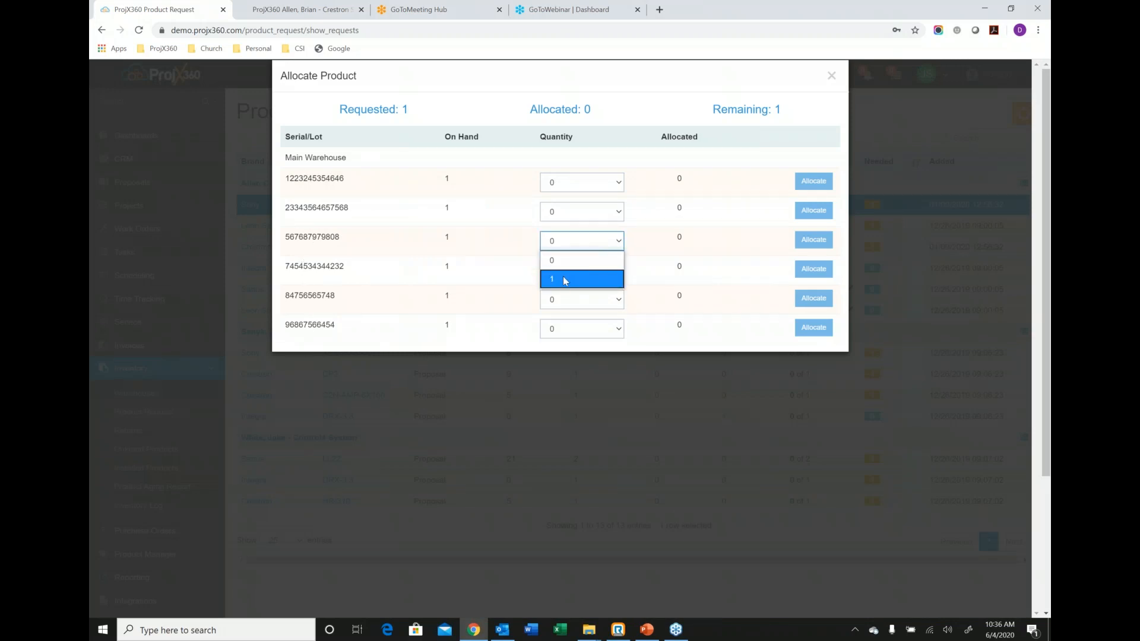
click(563, 276)
click(813, 239)
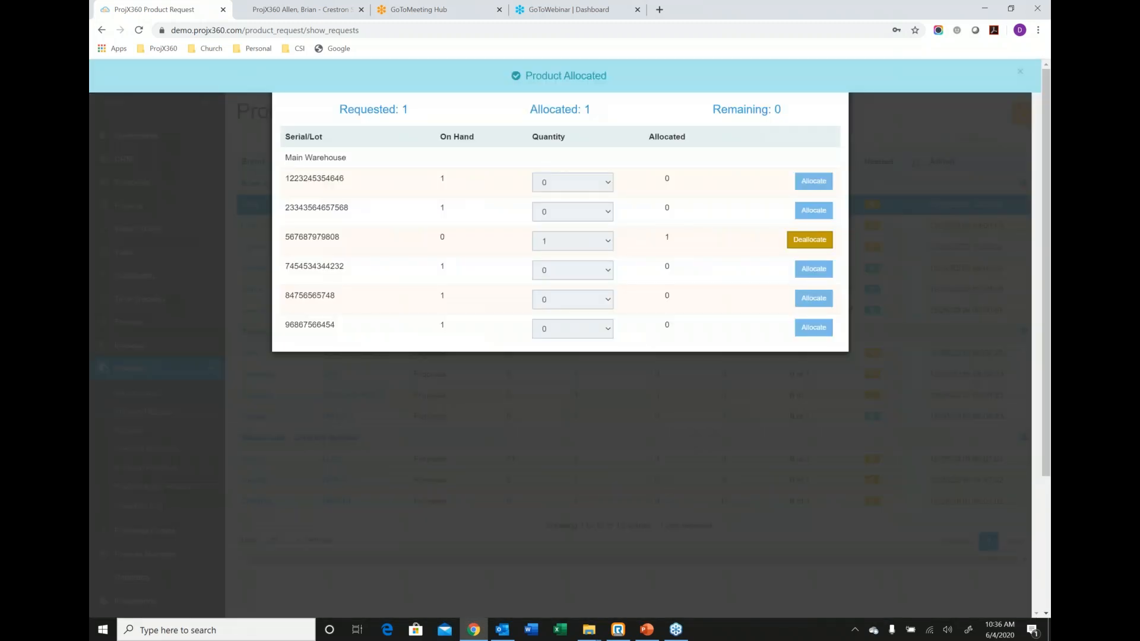
click(831, 76)
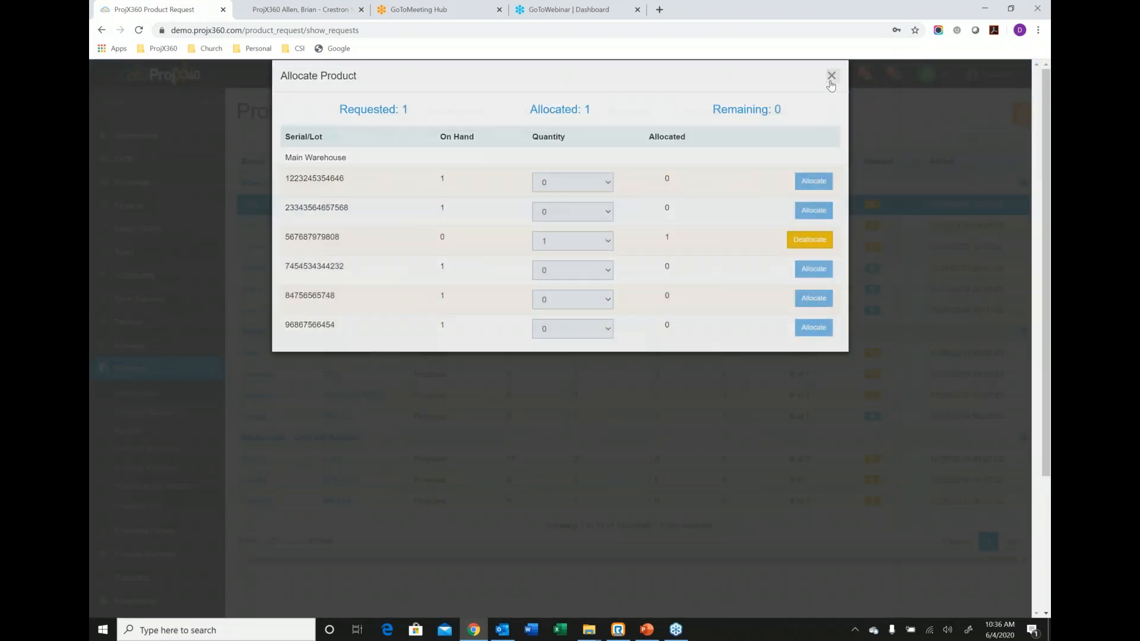
click(827, 76)
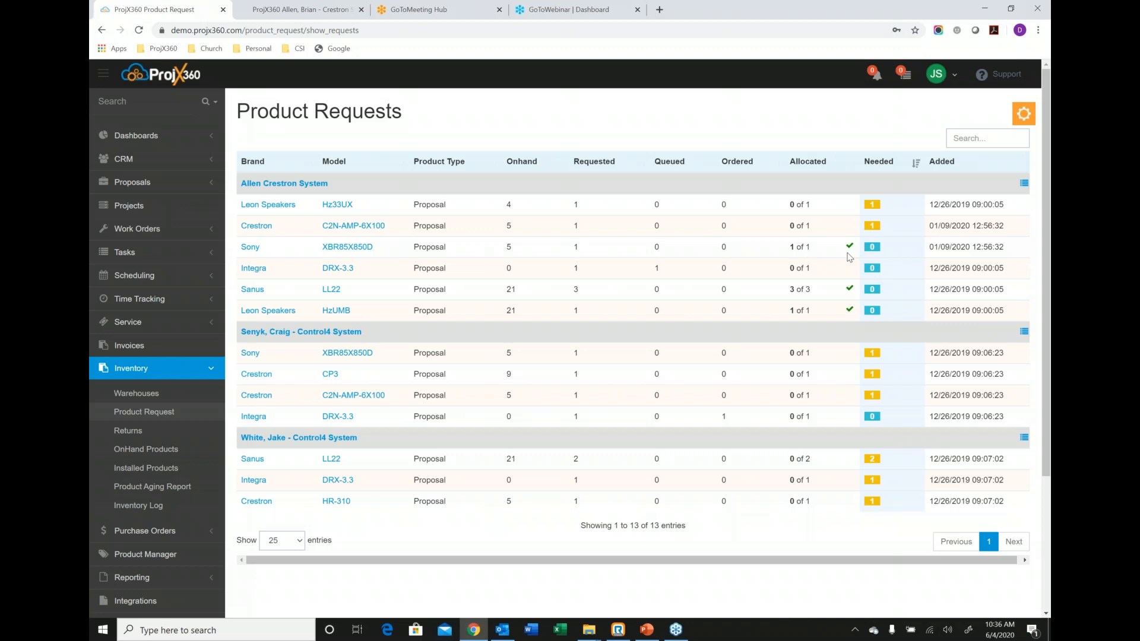
Select the Integra DRX-3.3 request in the Crestron System project and review the purchase order and transfer actions available for it.
click(492, 267)
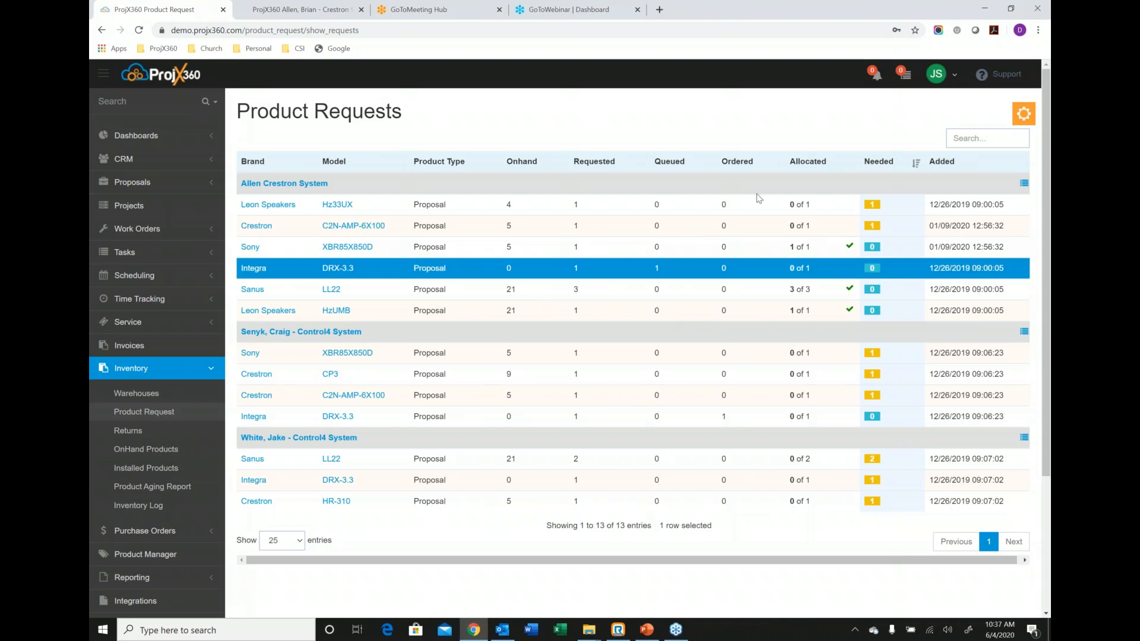
click(1015, 121)
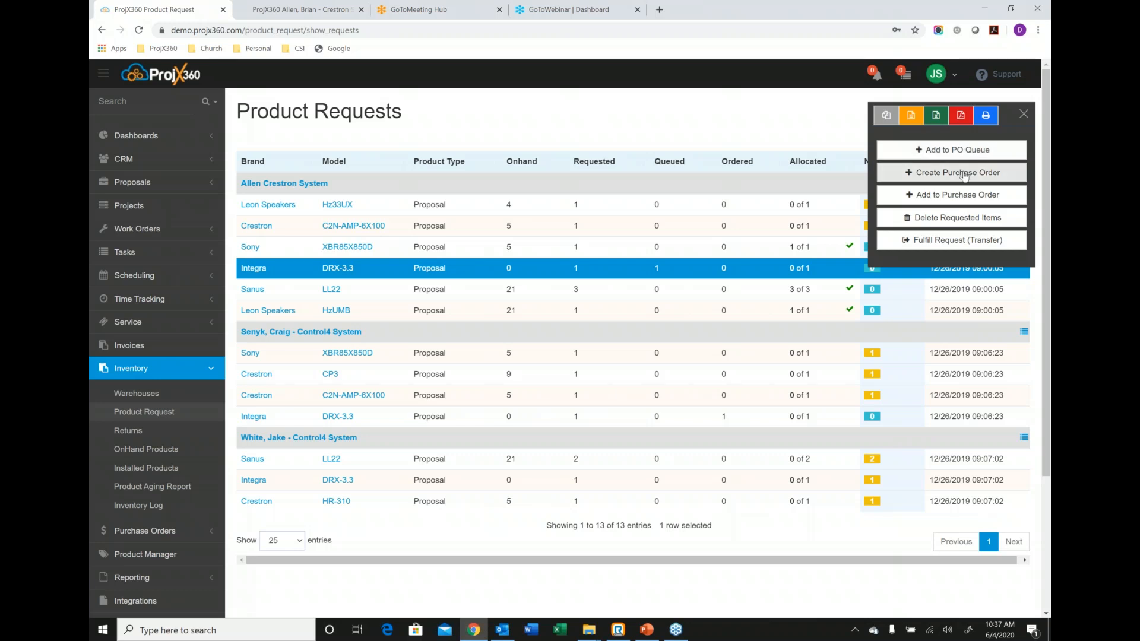
click(1020, 119)
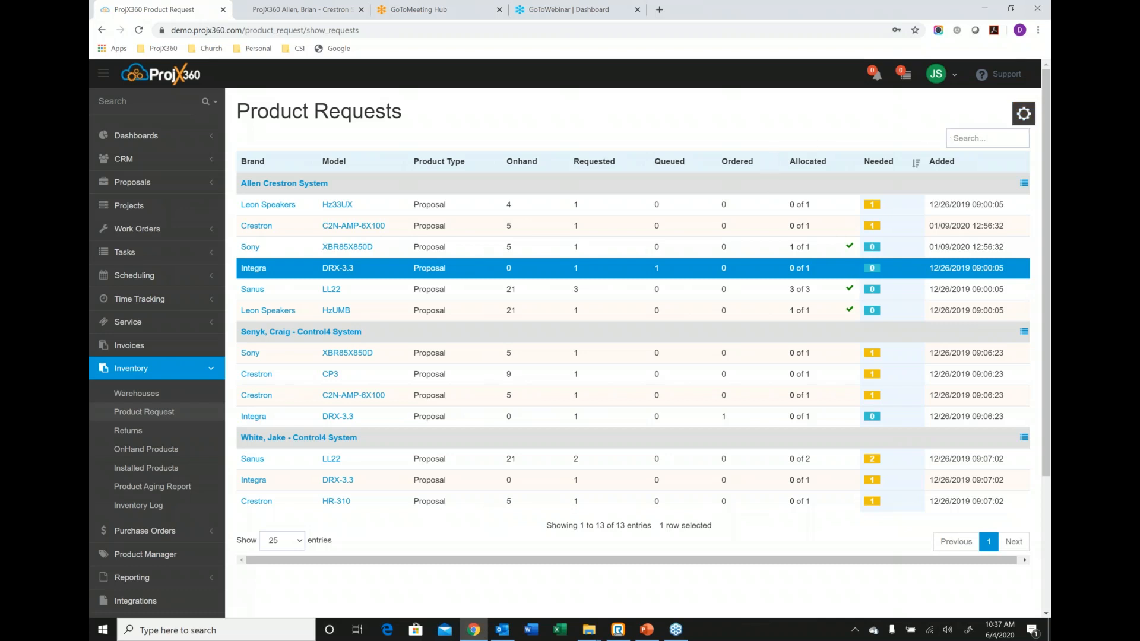
click(1024, 114)
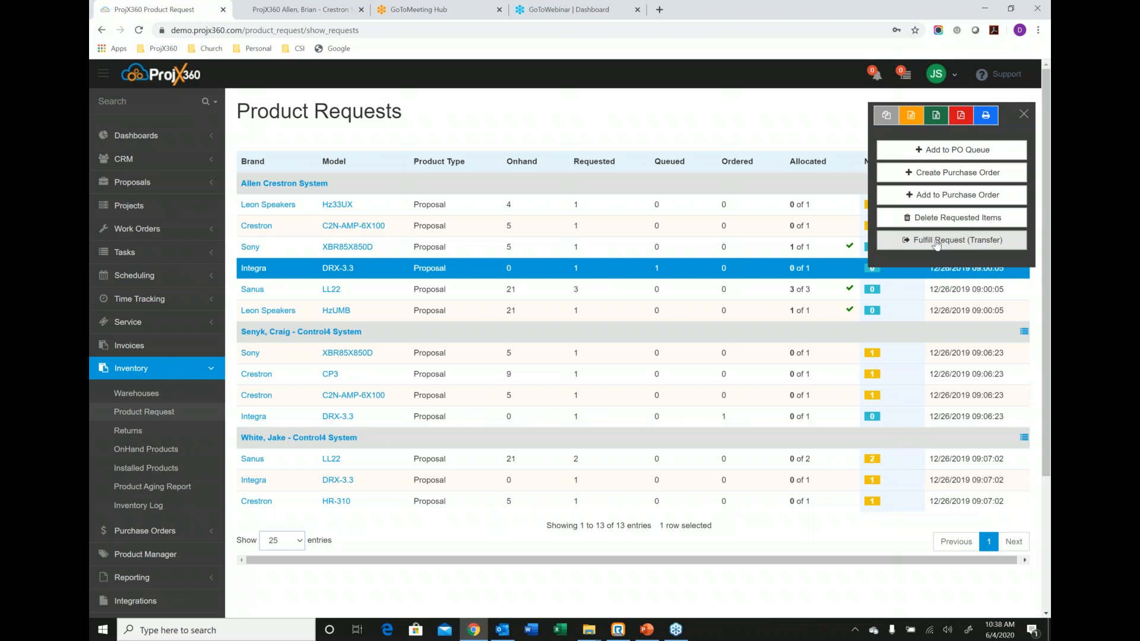
click(1024, 118)
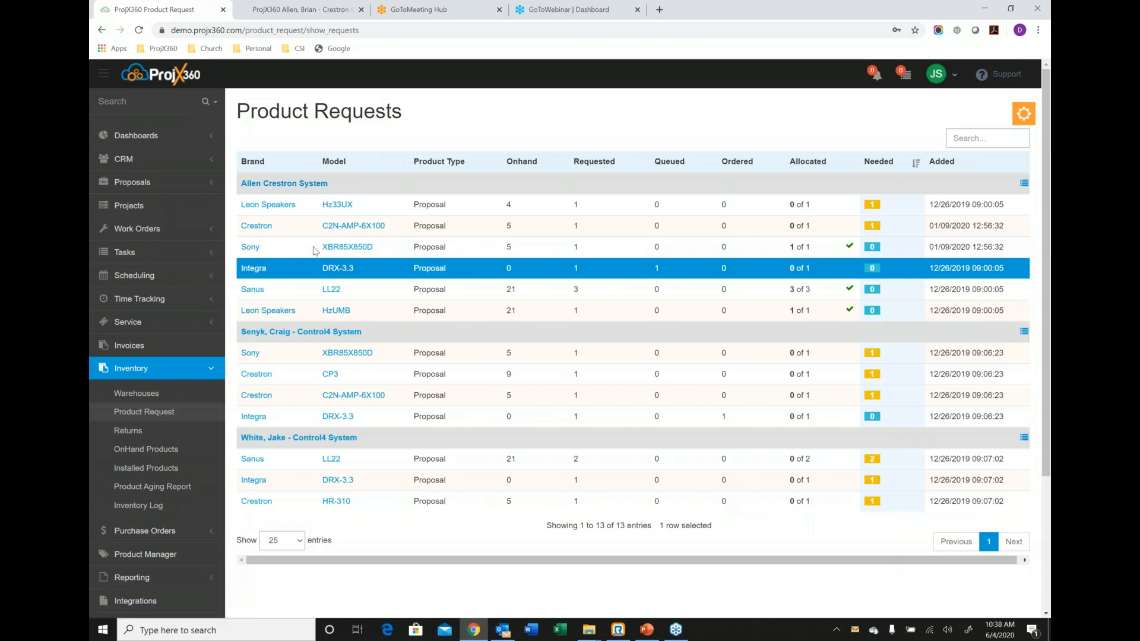
click(410, 250)
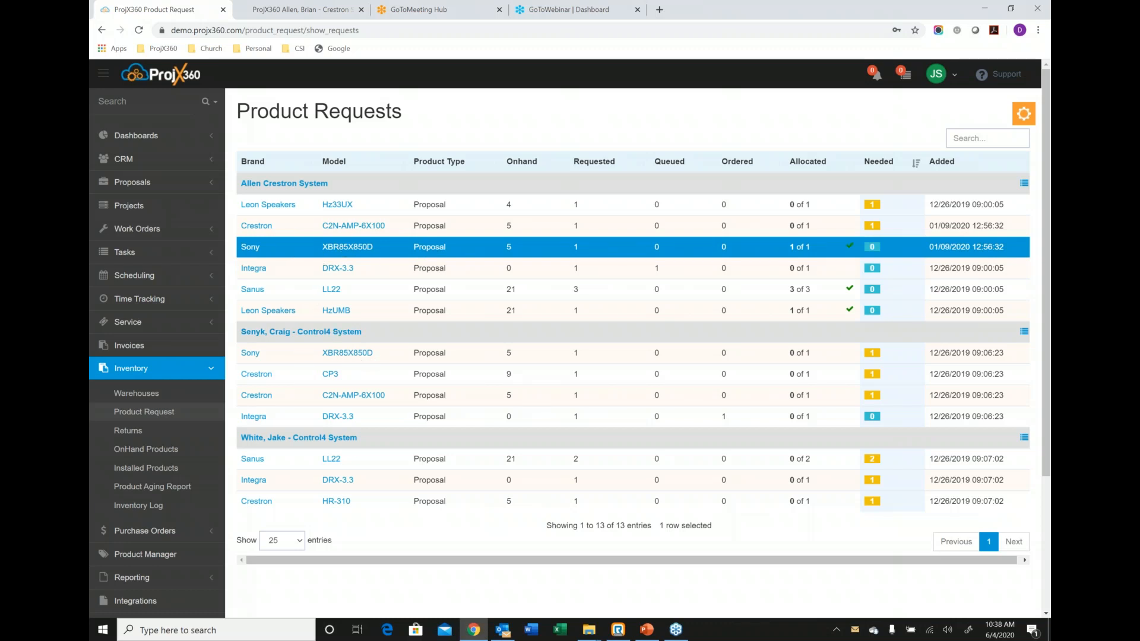
click(345, 248)
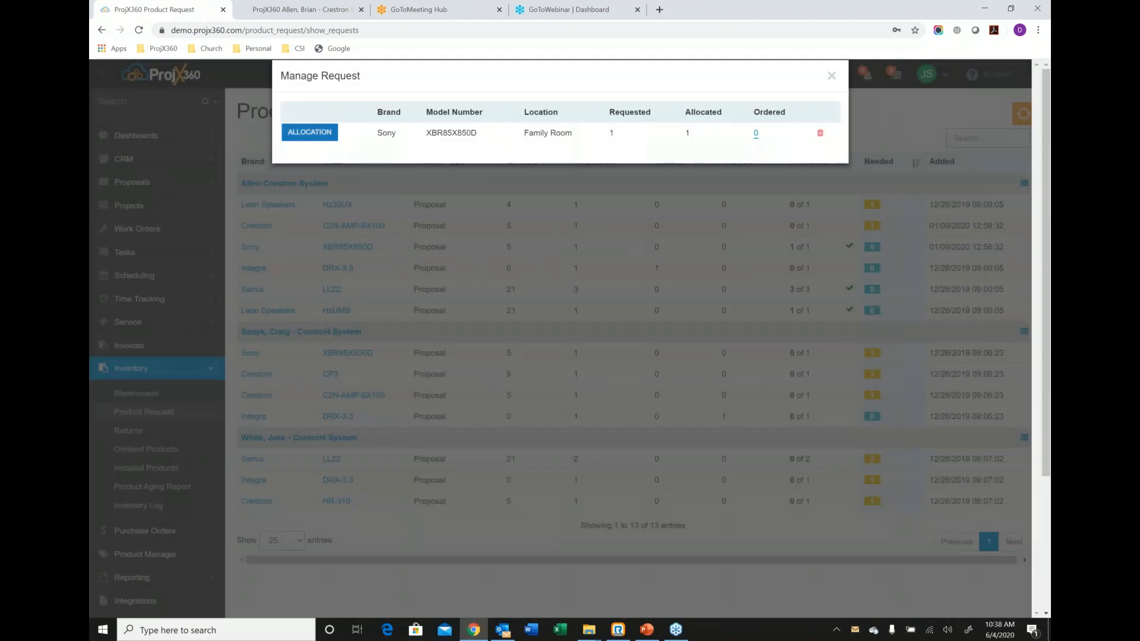
click(310, 133)
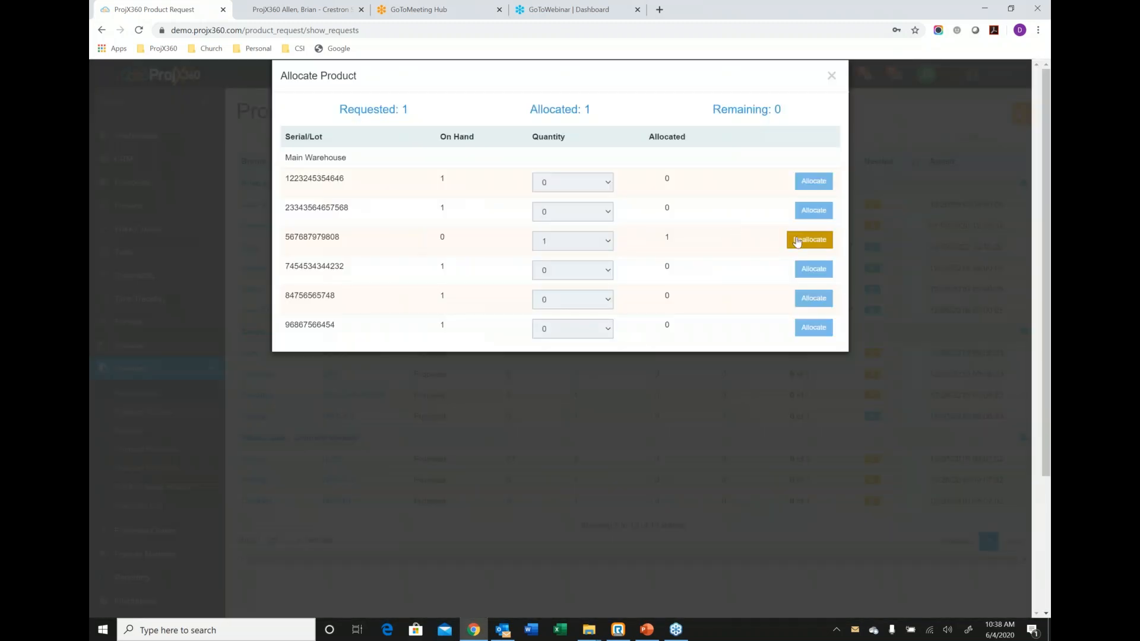
click(797, 241)
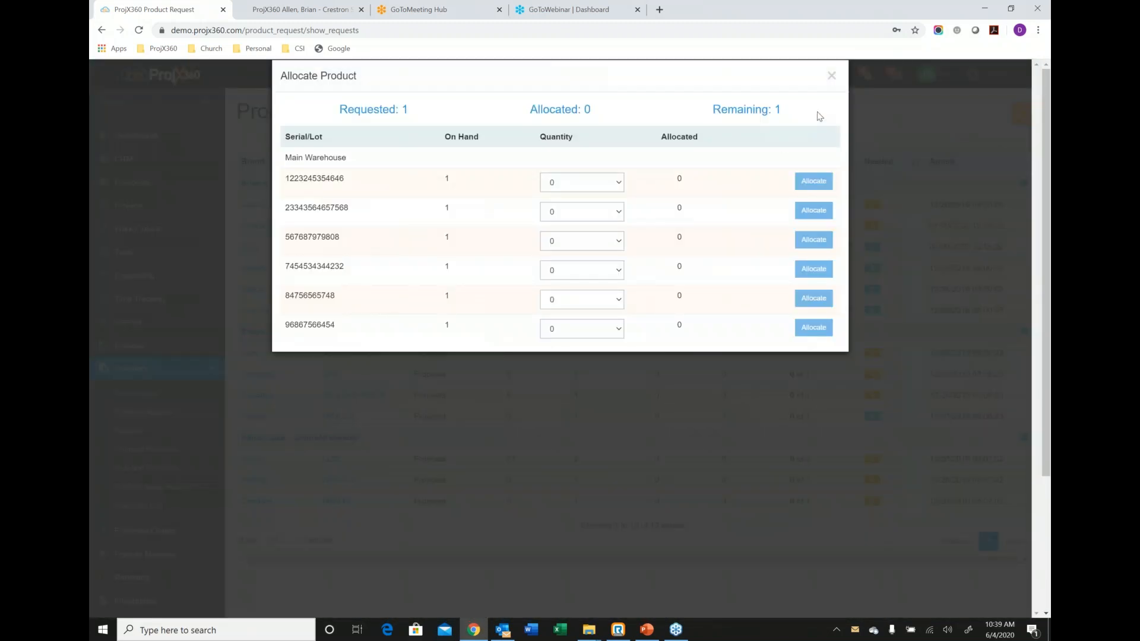
click(831, 78)
click(828, 79)
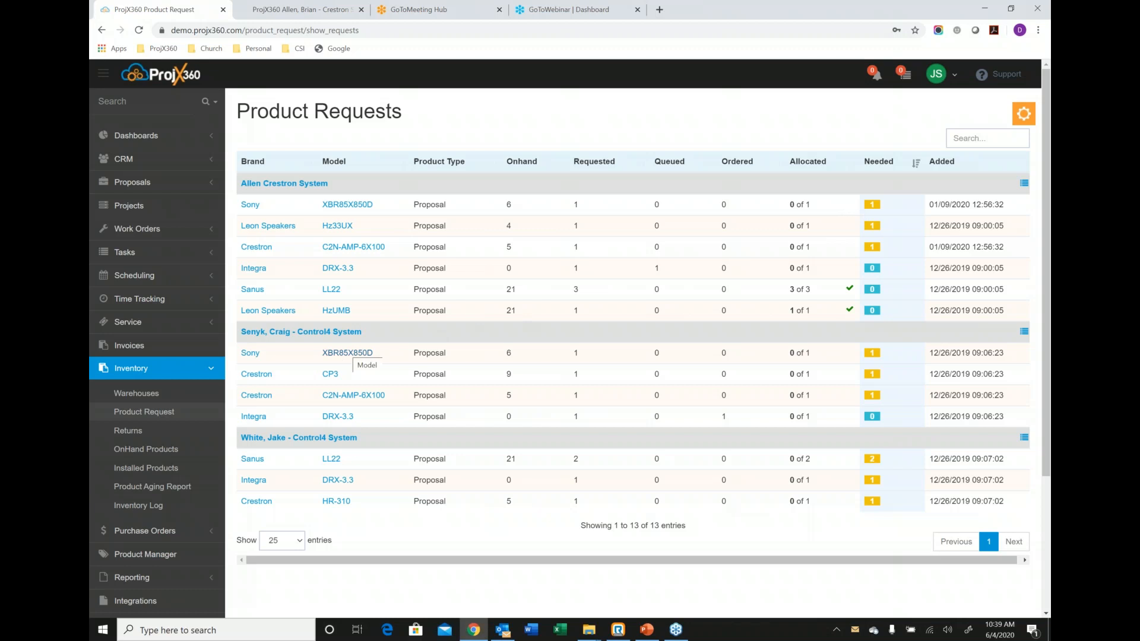
View the on-hand products across all warehouses and the installed products list.
click(167, 454)
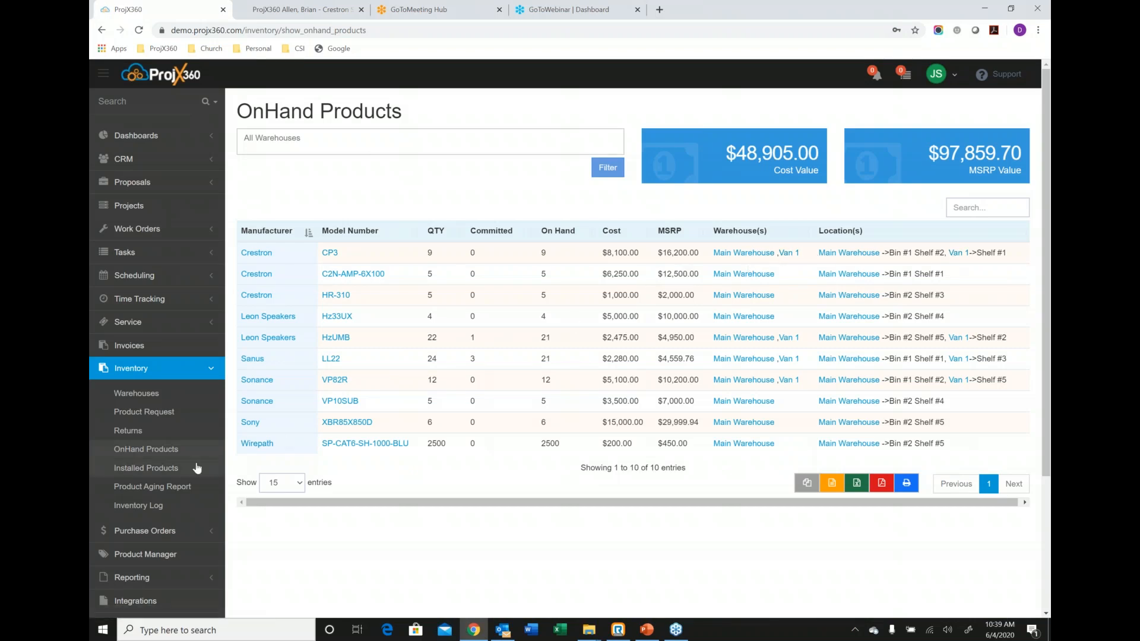
click(174, 469)
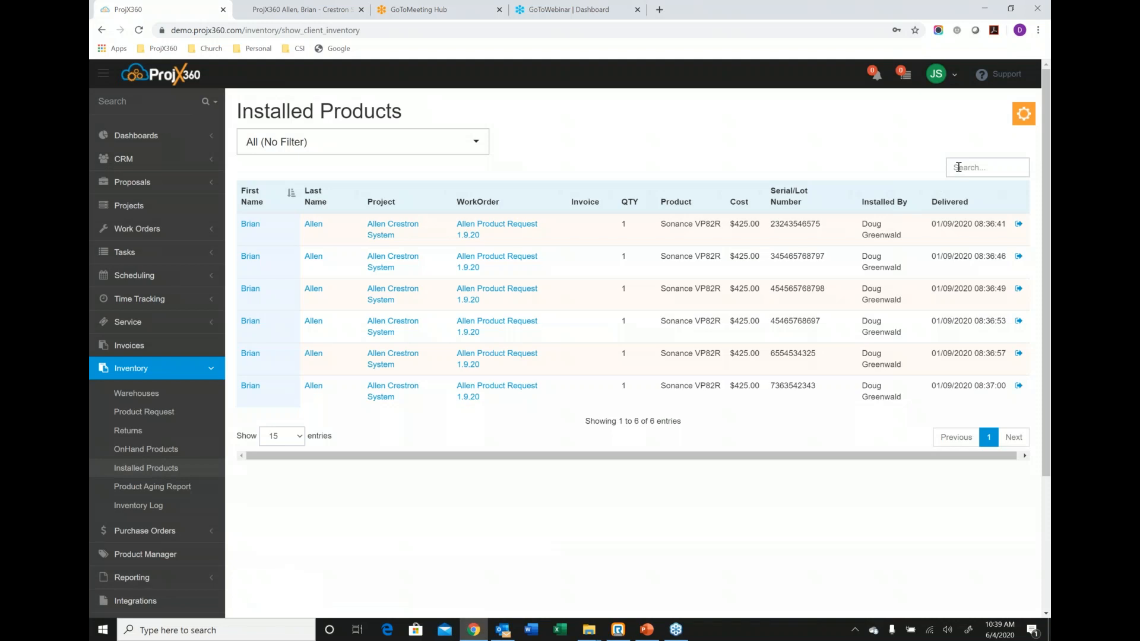
Review the filter options available for the installed products list.
click(443, 148)
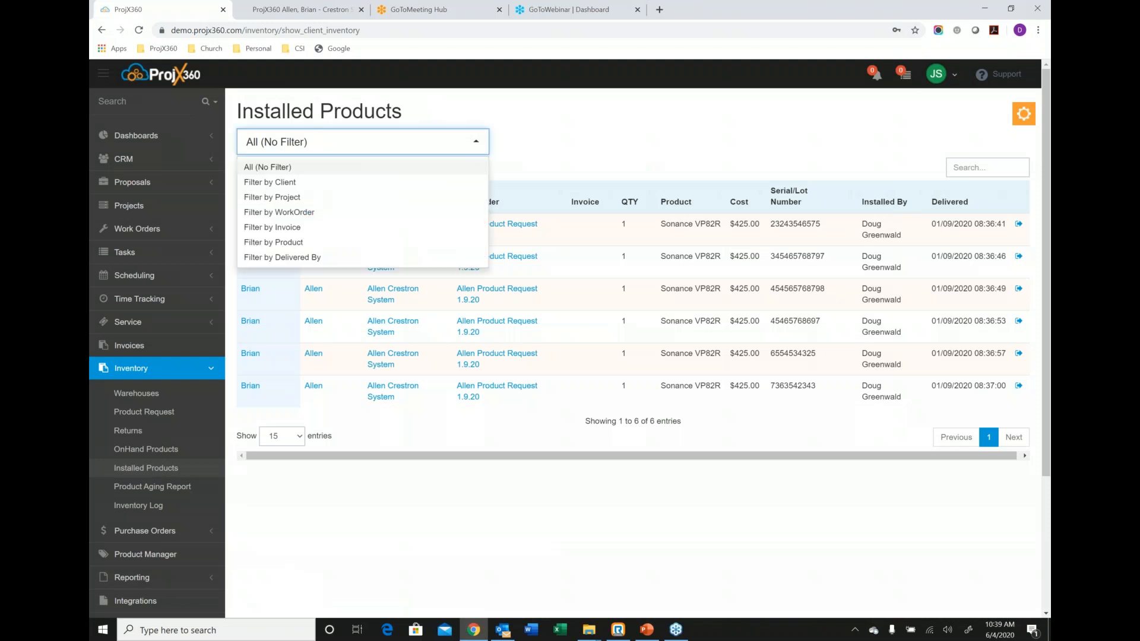
click(565, 144)
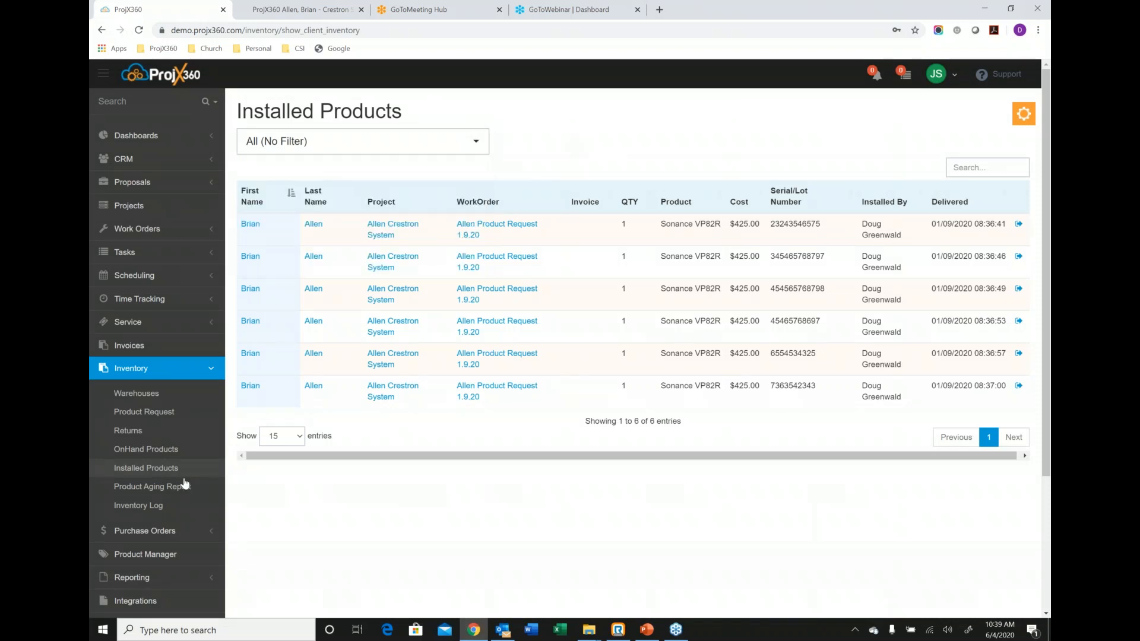
Filter the Product Aging Report for all warehouses to products last received before 2020-01-01.
click(136, 488)
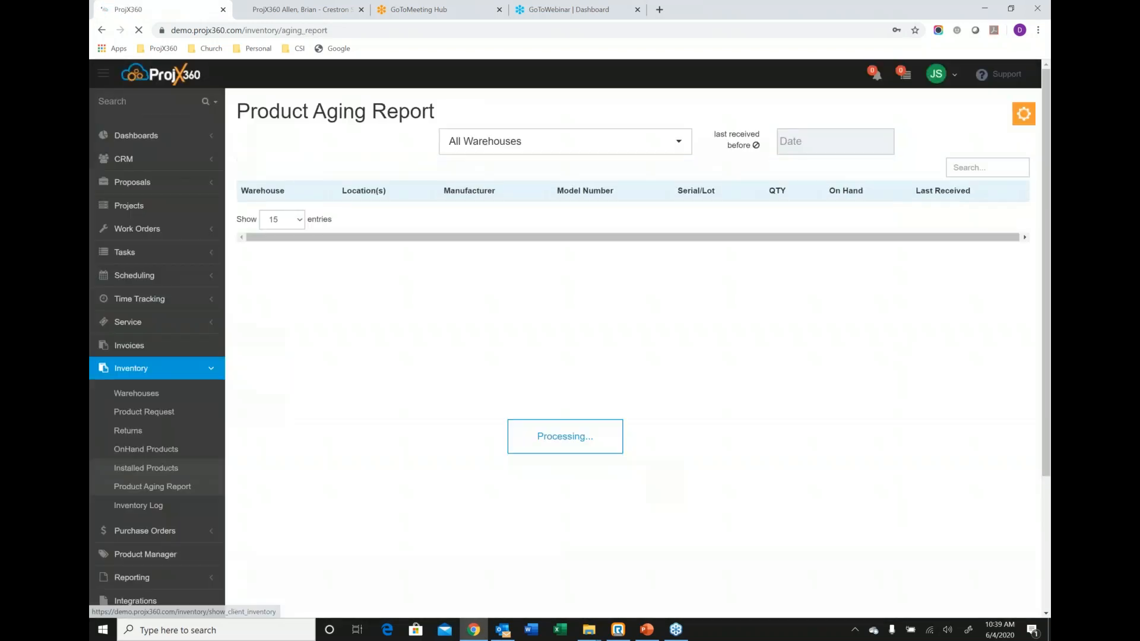
click(801, 141)
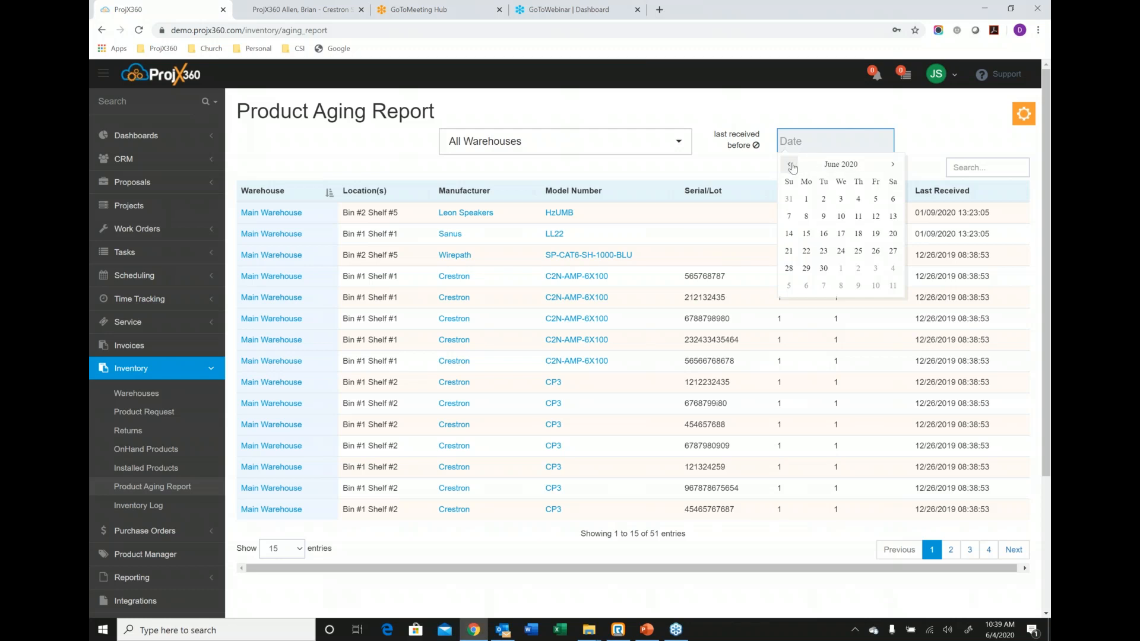
click(791, 166)
click(791, 166)
click(792, 166)
click(792, 166)
click(791, 167)
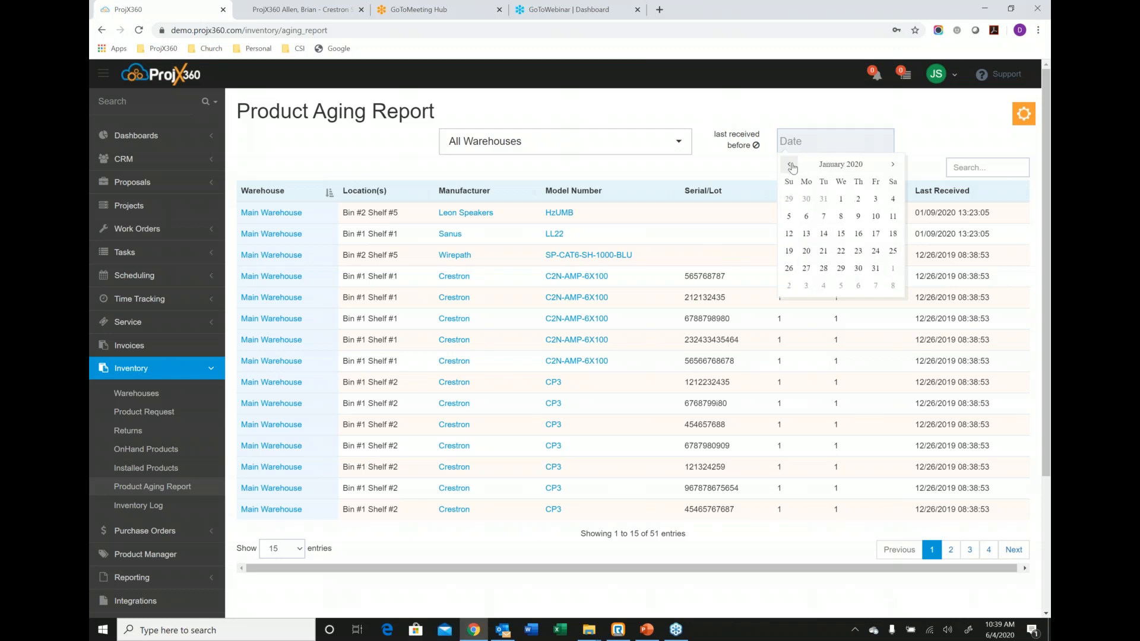
click(839, 199)
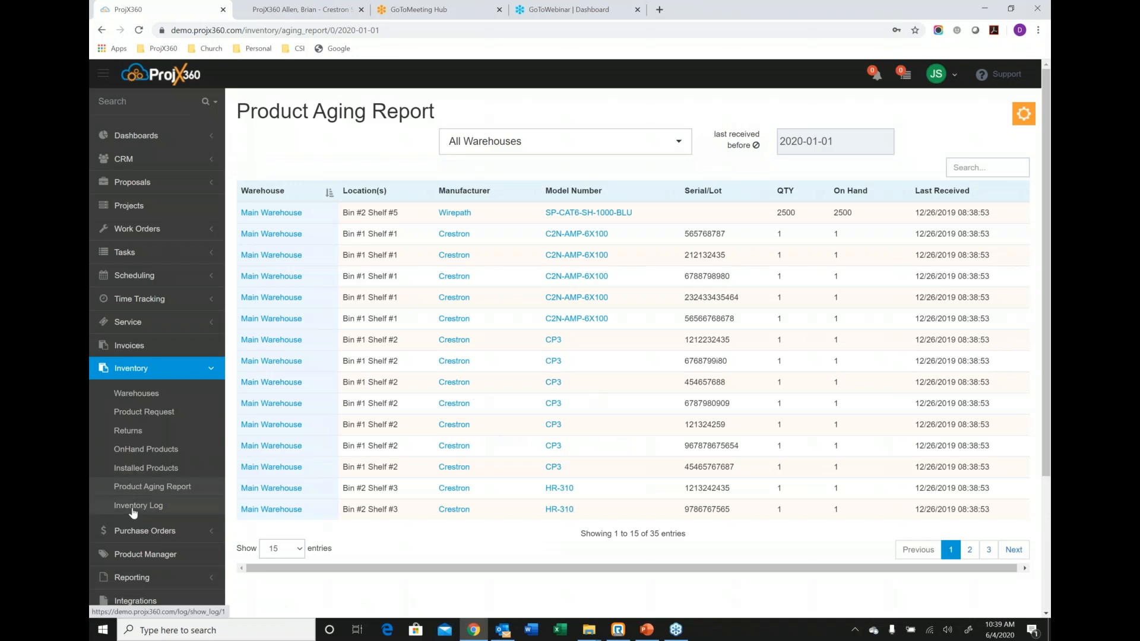
Start a custom report in the Report Builder with Deals as the report type.
scroll(133, 512, down, 2)
click(132, 449)
scroll(156, 415, down, 3)
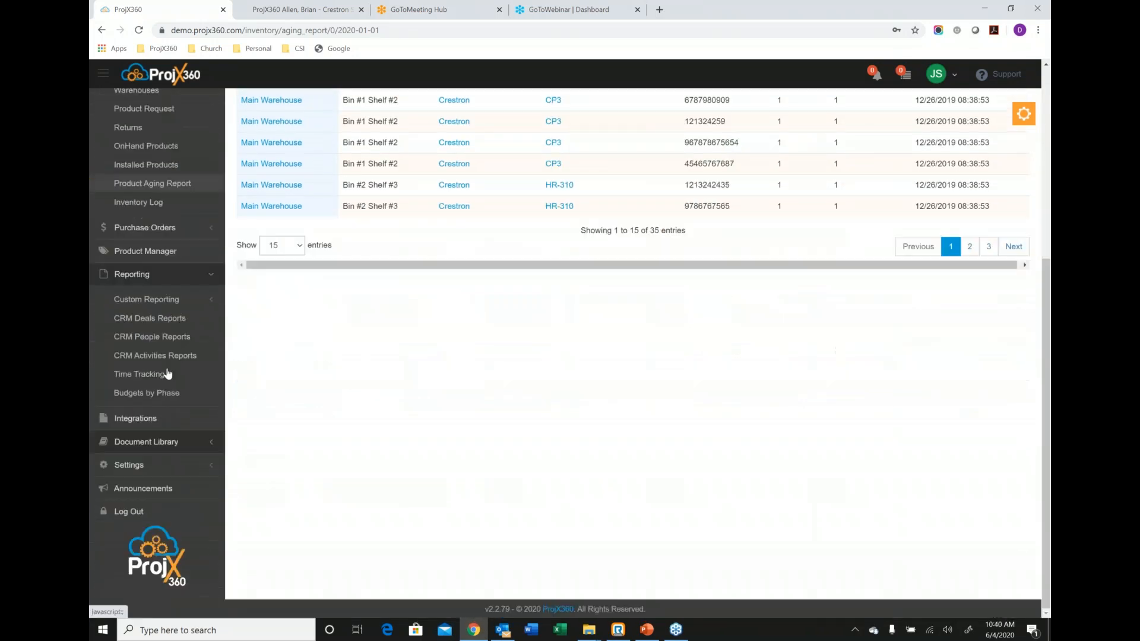
click(170, 303)
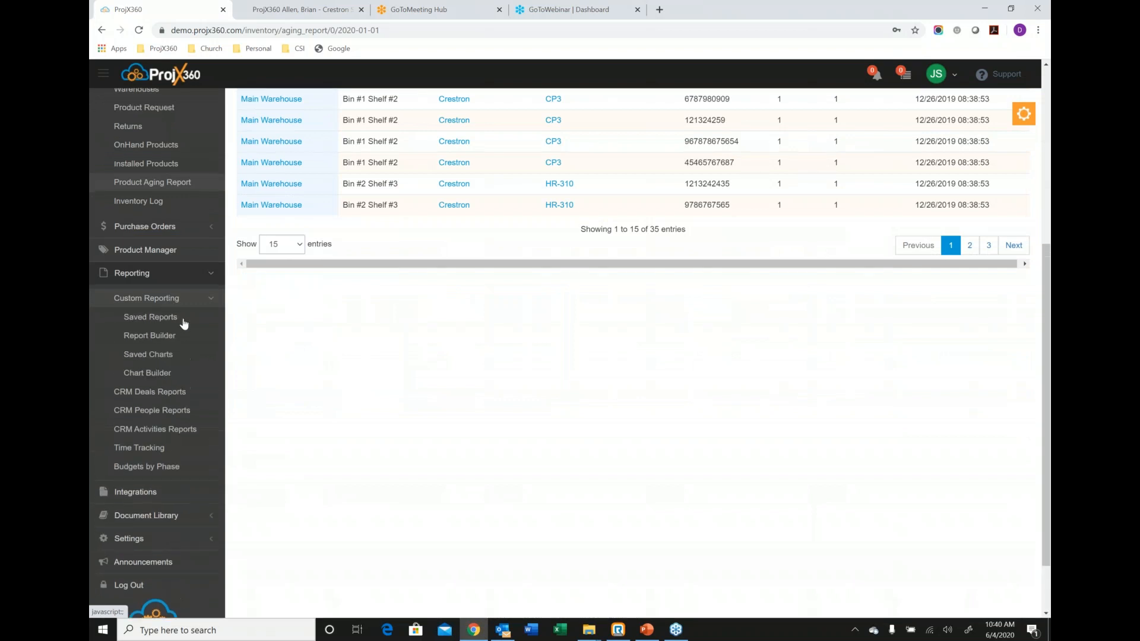
scroll(150, 279, down, 1)
click(149, 268)
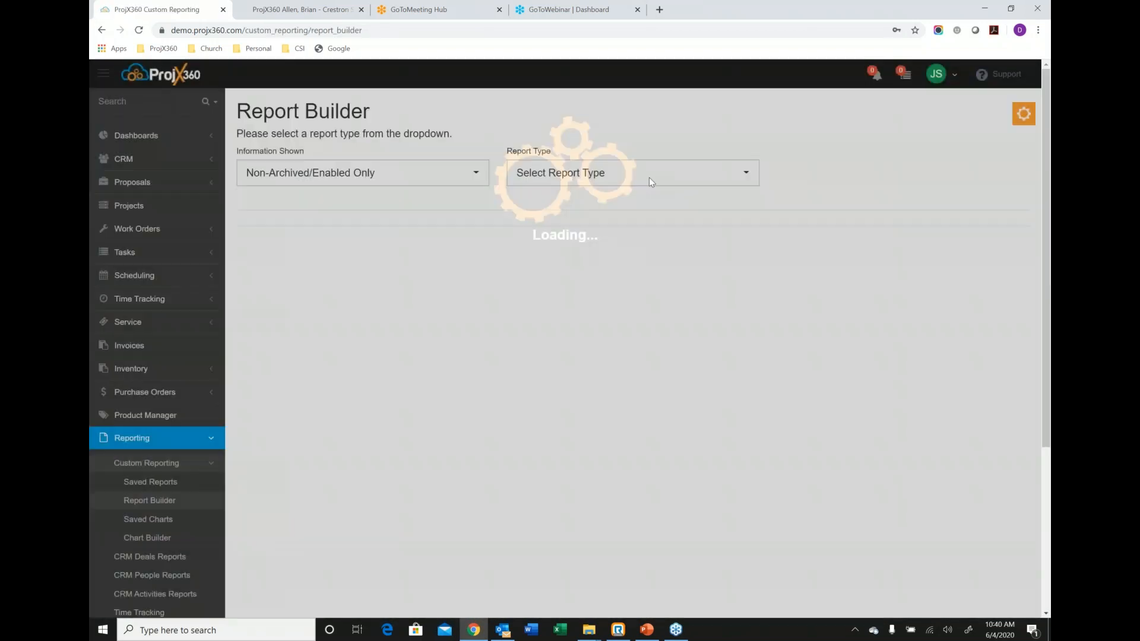
click(650, 176)
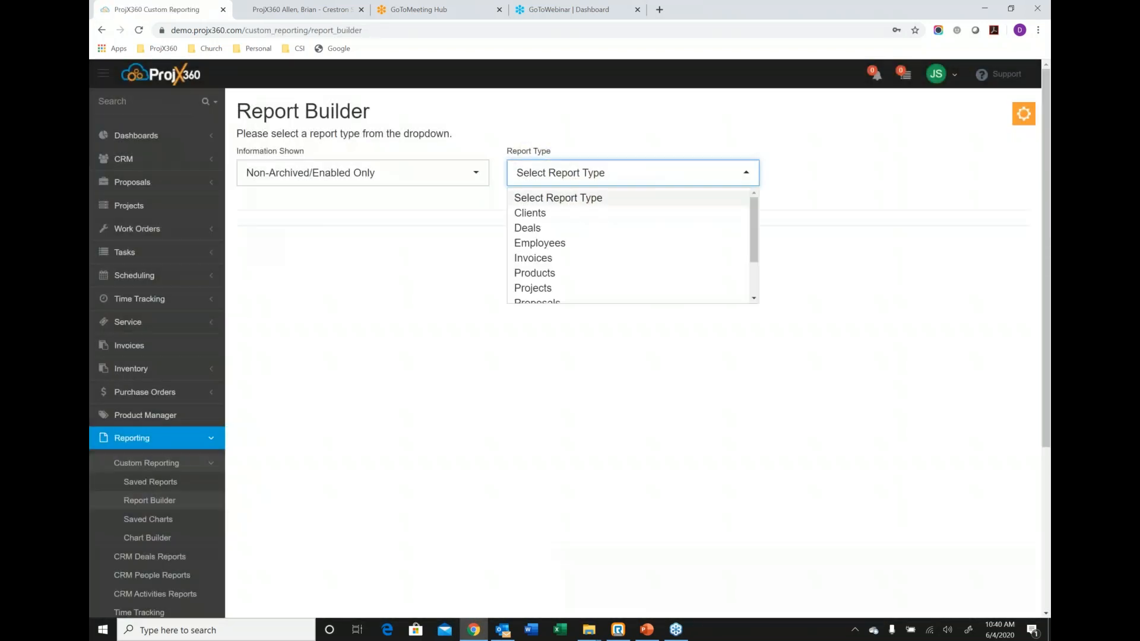
click(536, 229)
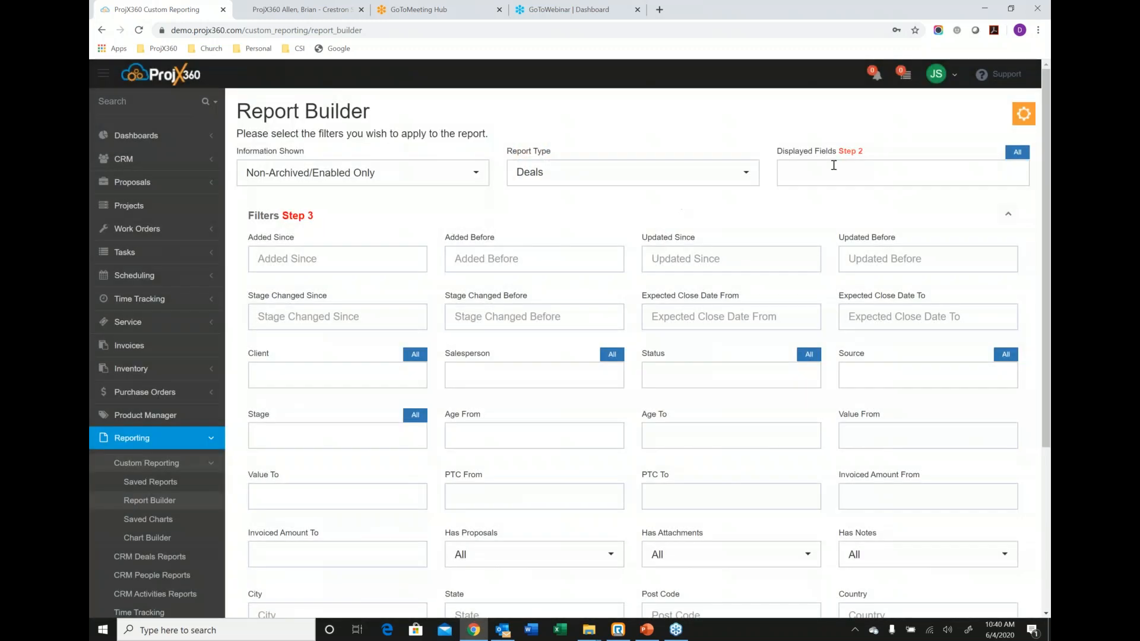
Set the deals report's displayed fields to Name, Client, Company, Salesperson, Age, Value, Status and Expected Close.
click(833, 169)
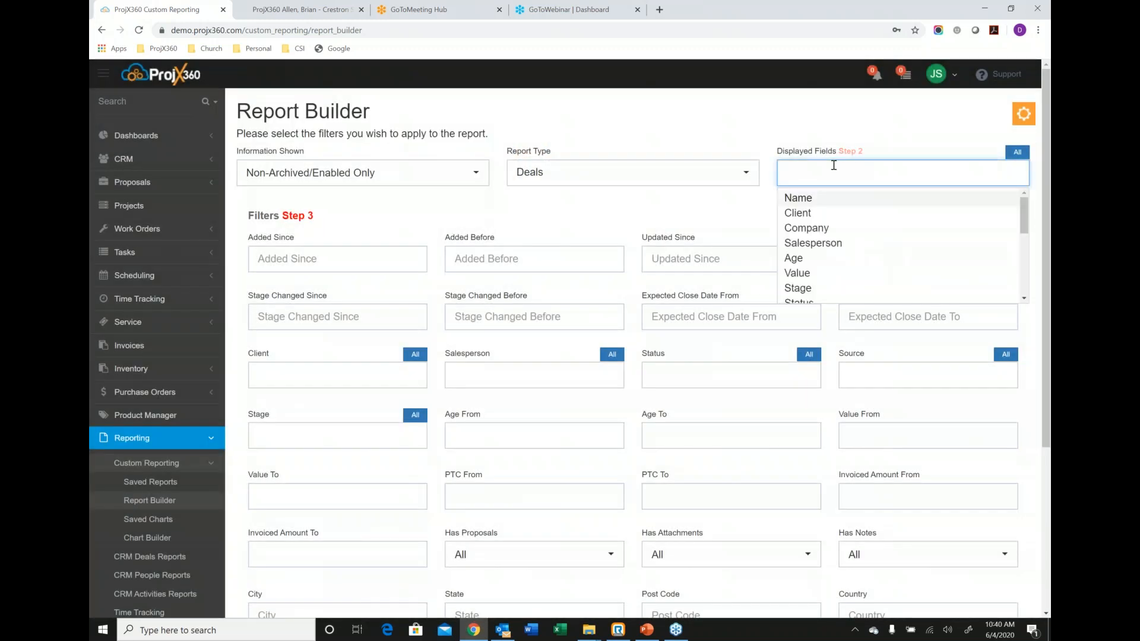
click(810, 199)
click(810, 200)
click(810, 199)
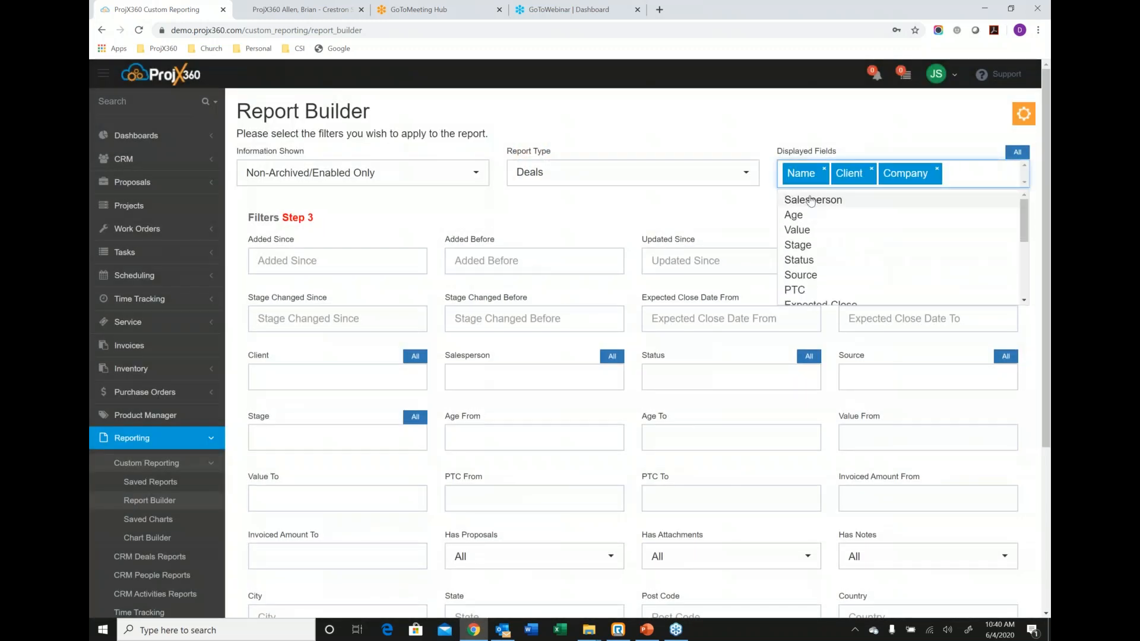
click(809, 200)
click(803, 225)
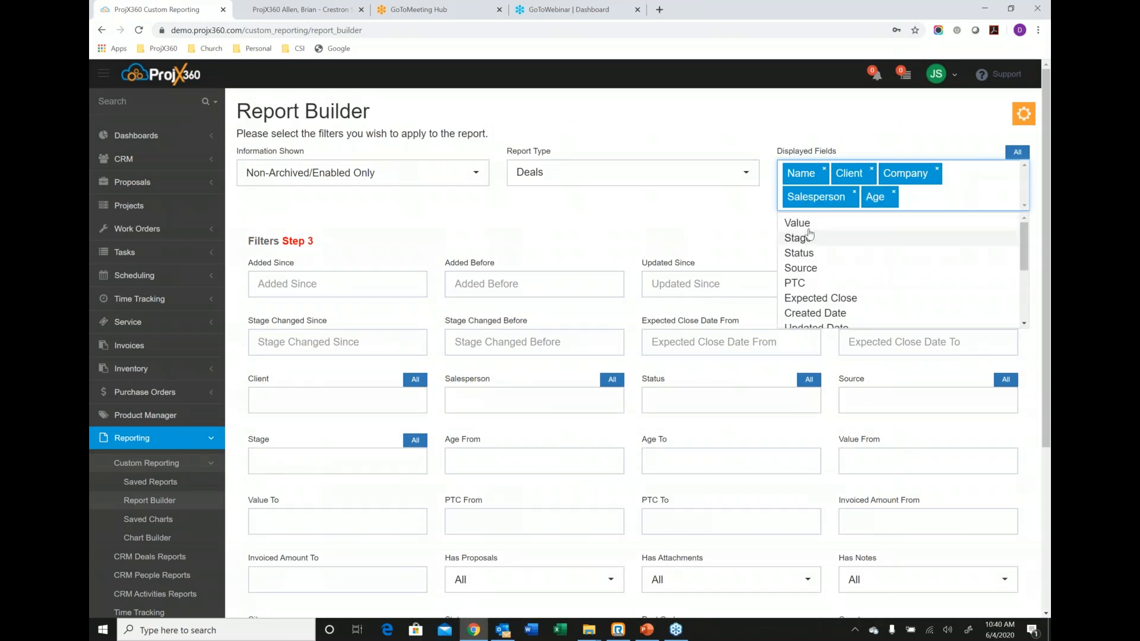
click(807, 224)
click(817, 240)
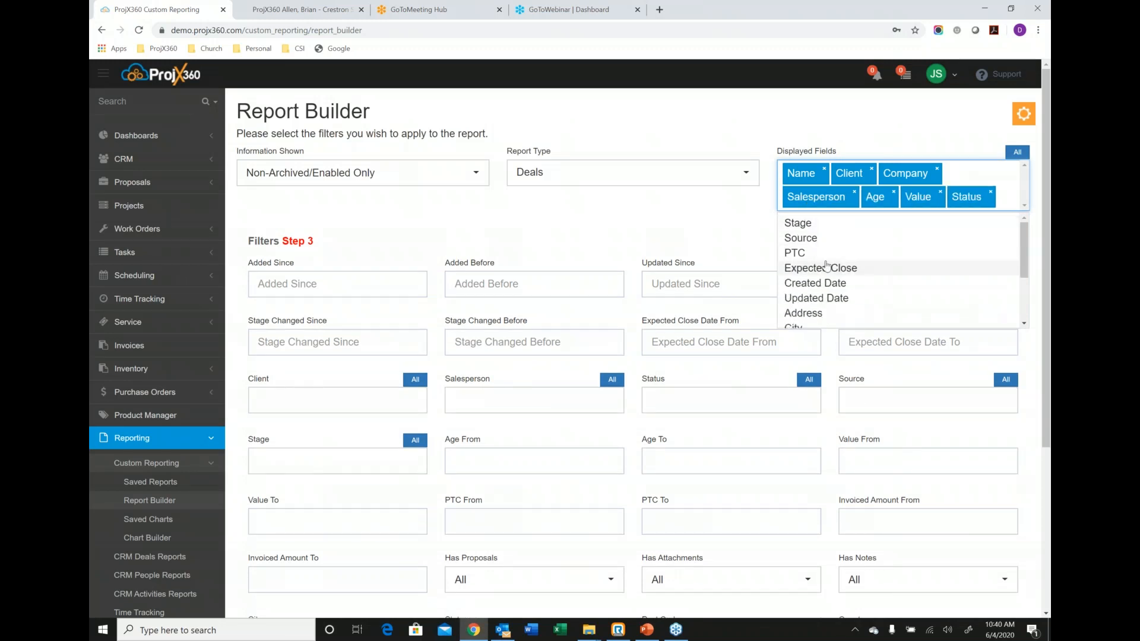
click(803, 268)
click(731, 263)
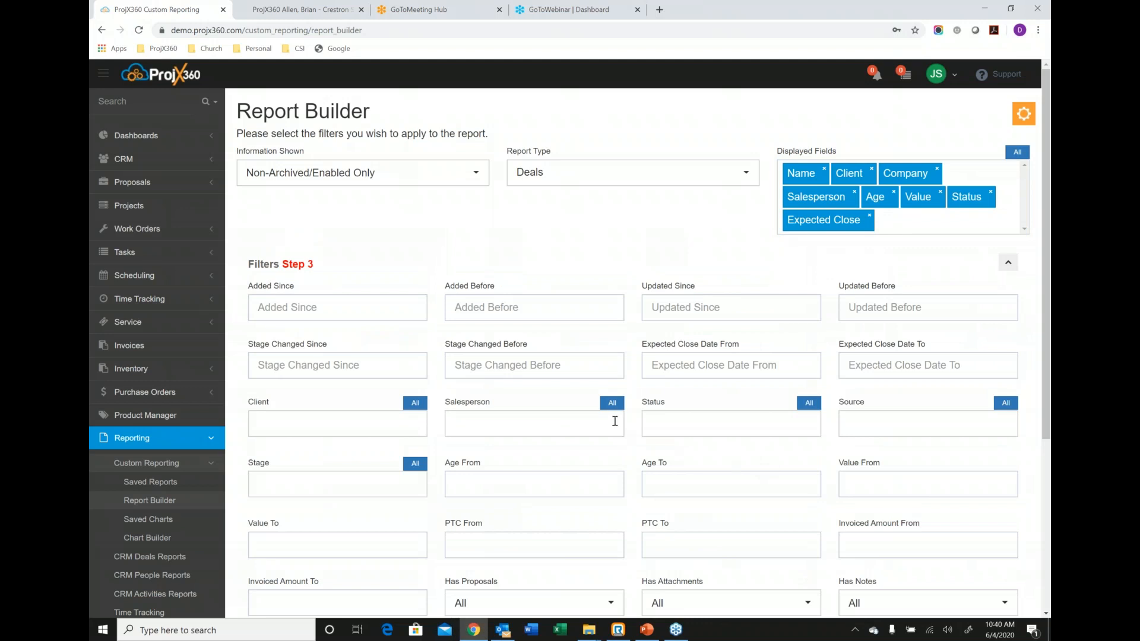
Generate the deals report for all salespeople, filtered to the Qualified, Request for Information, Presentation and Negotiation stages.
click(601, 401)
scroll(581, 385, down, 5)
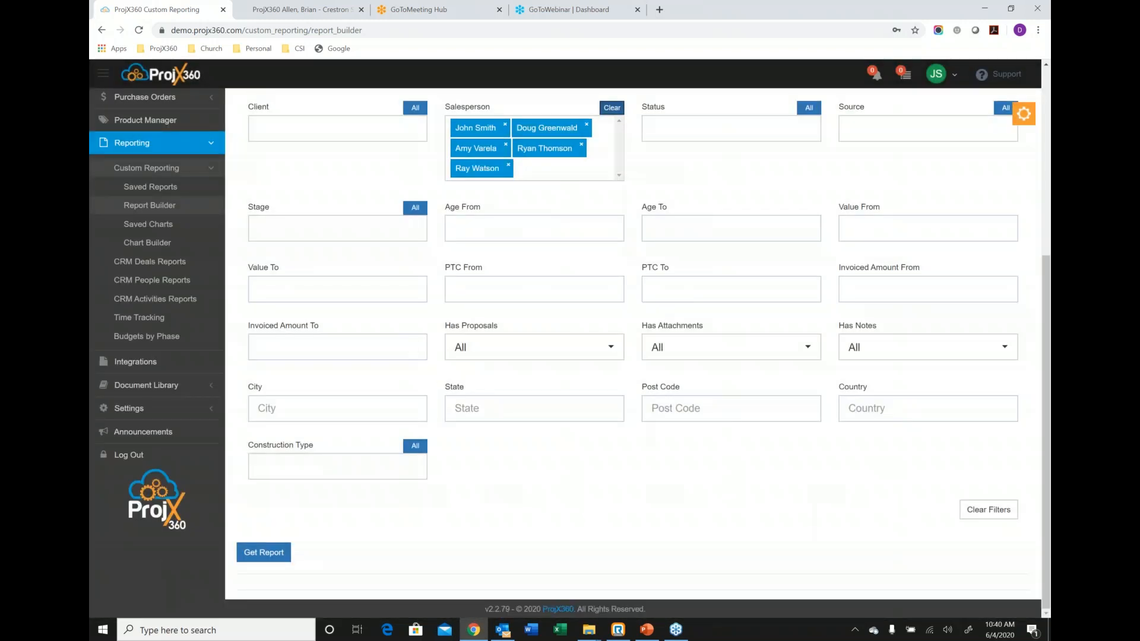
click(349, 231)
click(300, 282)
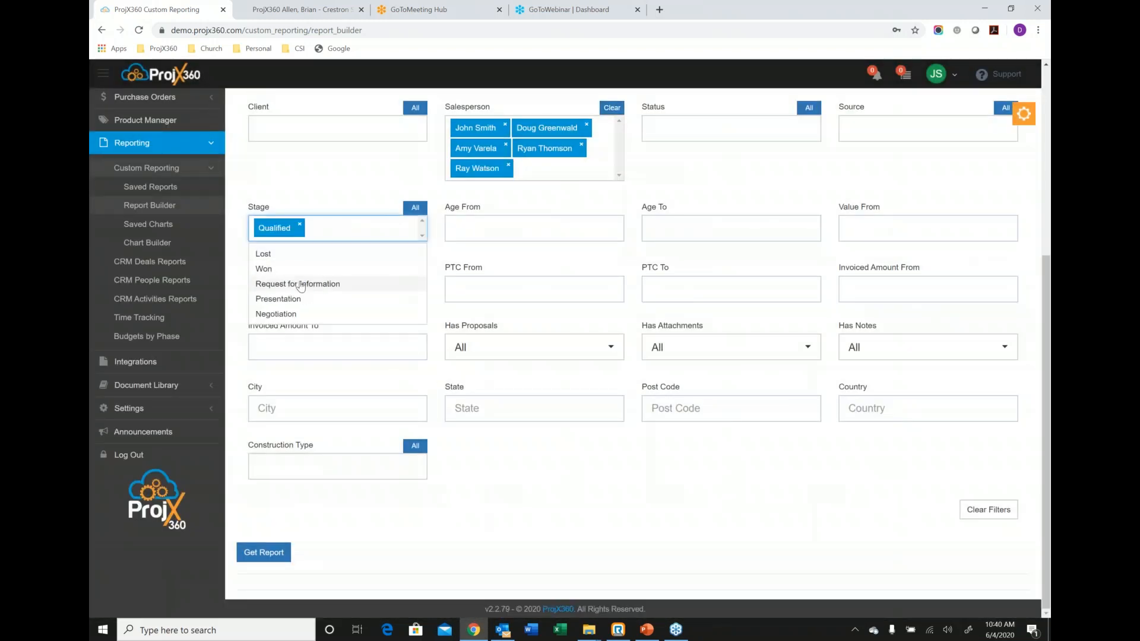
click(299, 282)
click(295, 301)
click(287, 304)
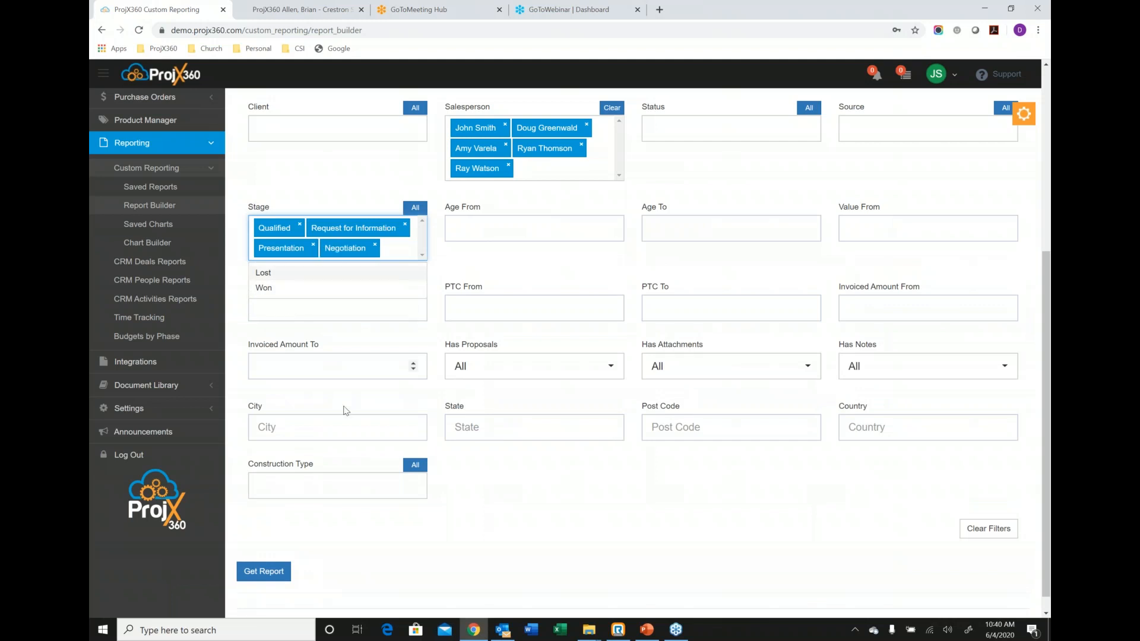
click(261, 571)
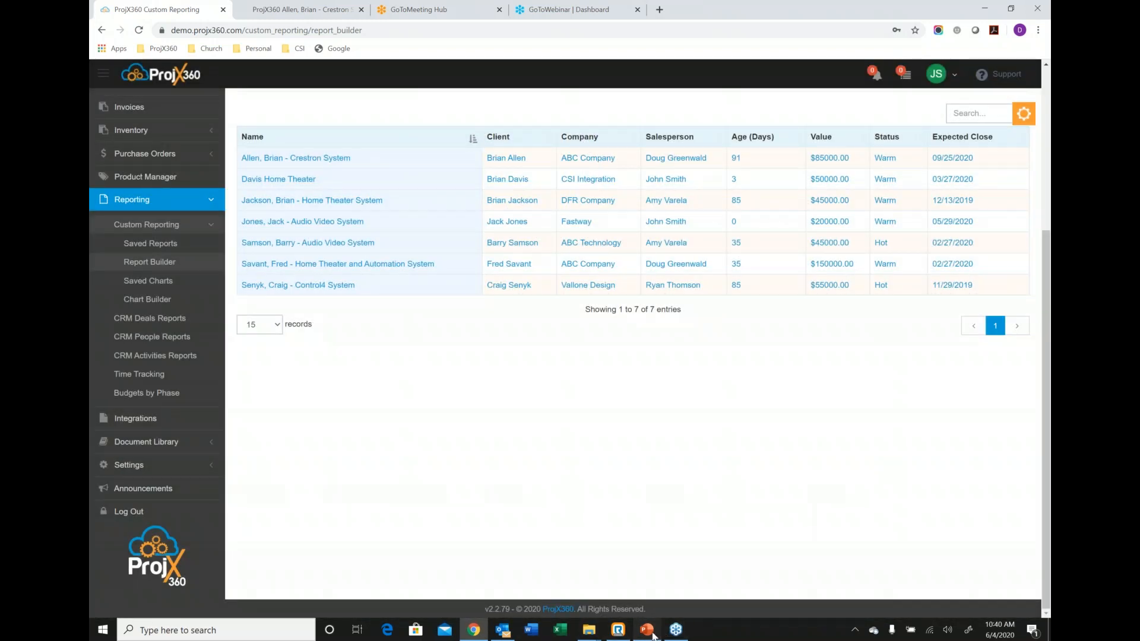
click(651, 632)
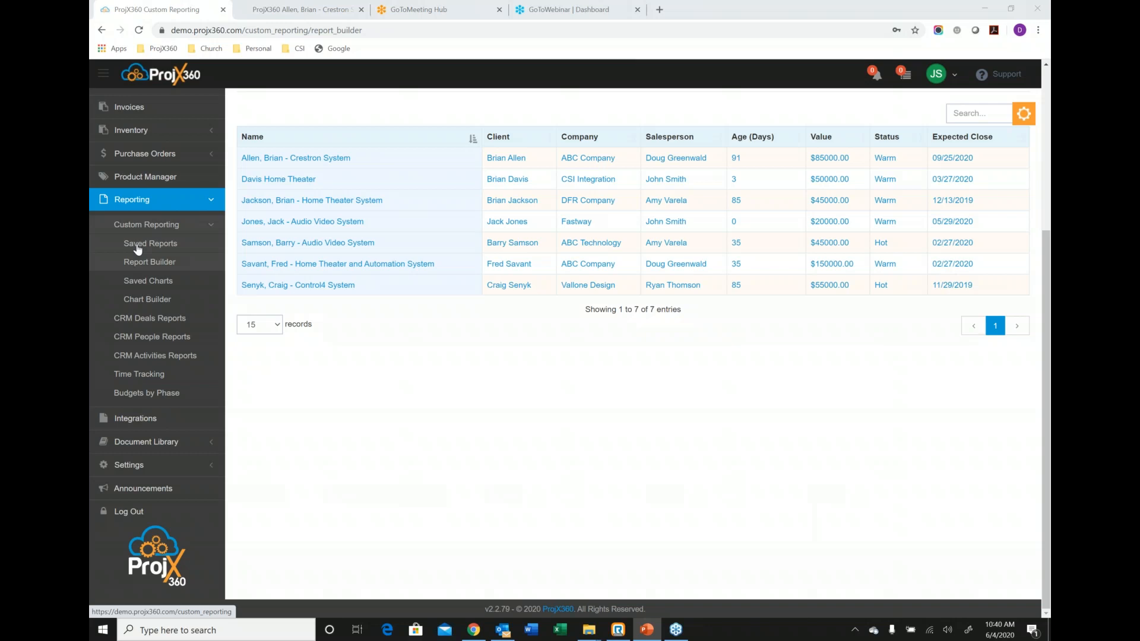
Draw the "Client - Sales Persons and Deal Stages" chart in the Chart Builder for all sales persons and deal stages.
click(147, 300)
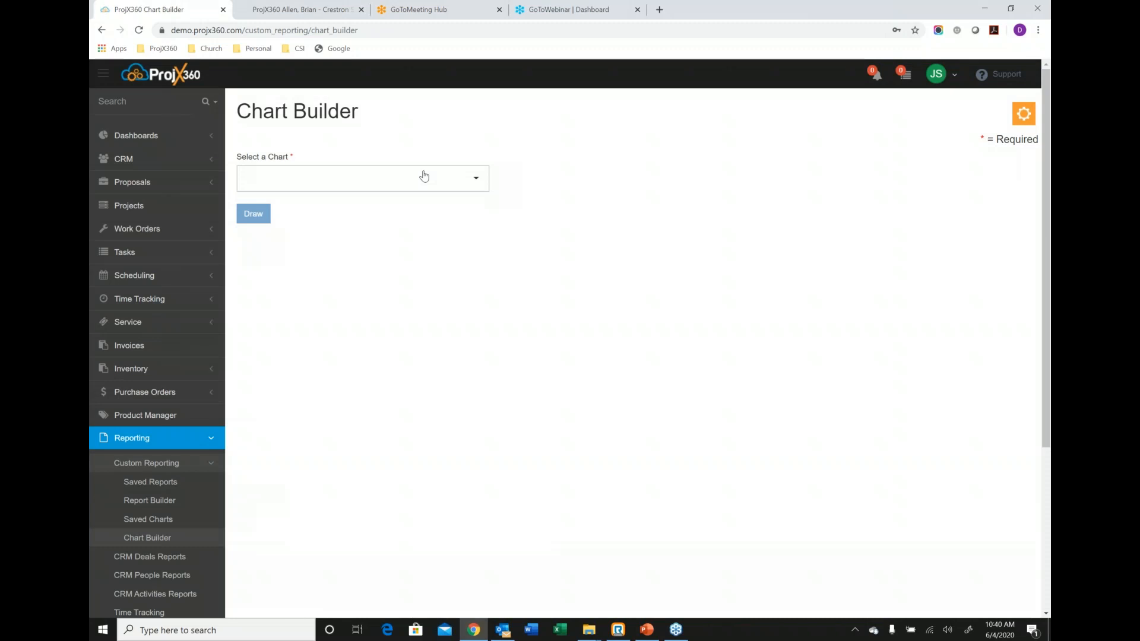
click(423, 176)
scroll(365, 283, down, 3)
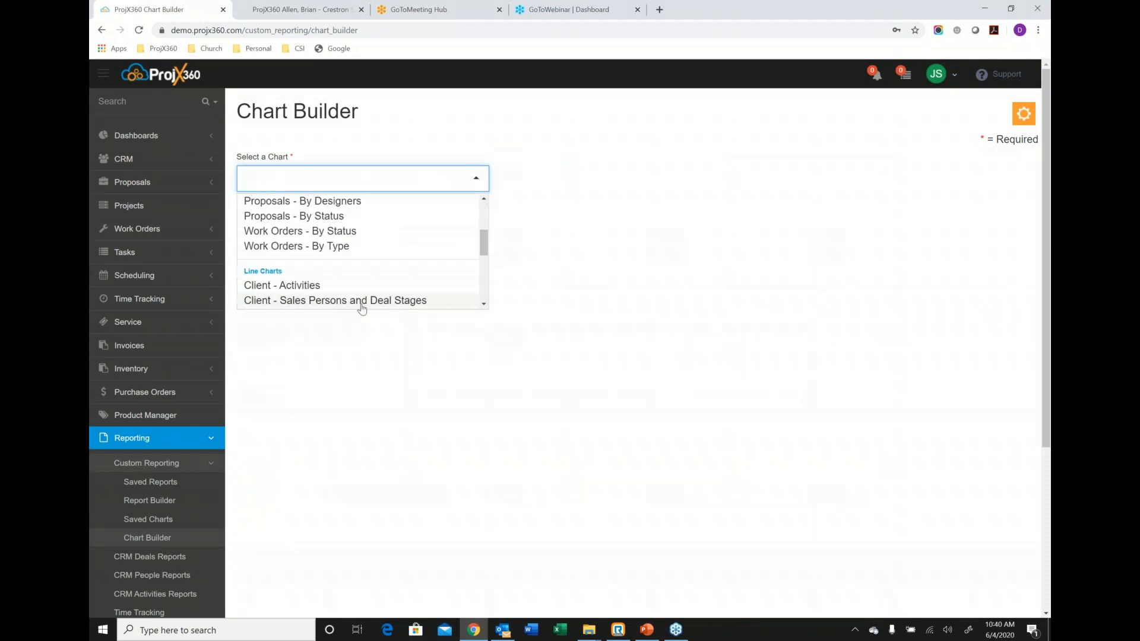
click(362, 301)
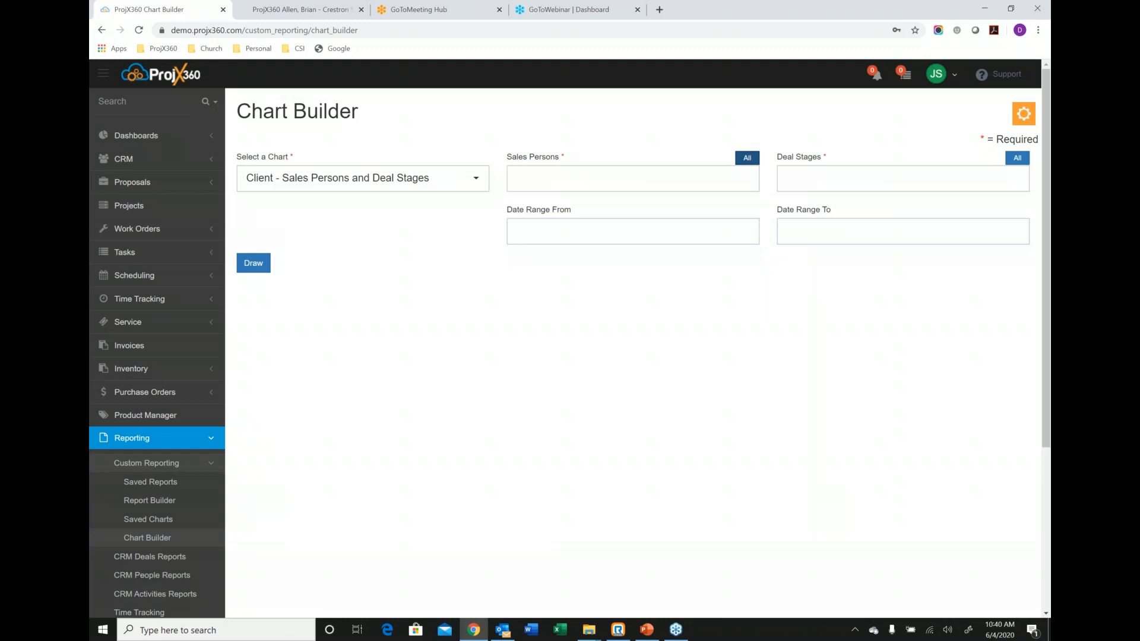
click(747, 158)
click(1016, 157)
click(264, 315)
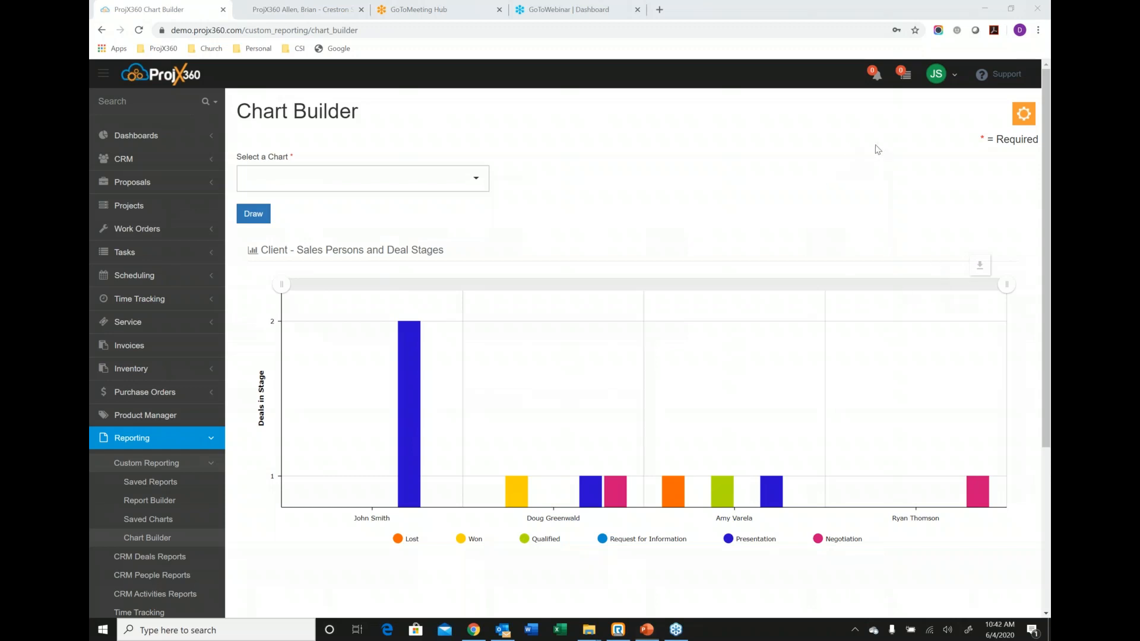
Open the Crestron System deal from the ABC Company contact's CRM record, review its proposal creation options, and close both records.
click(123, 160)
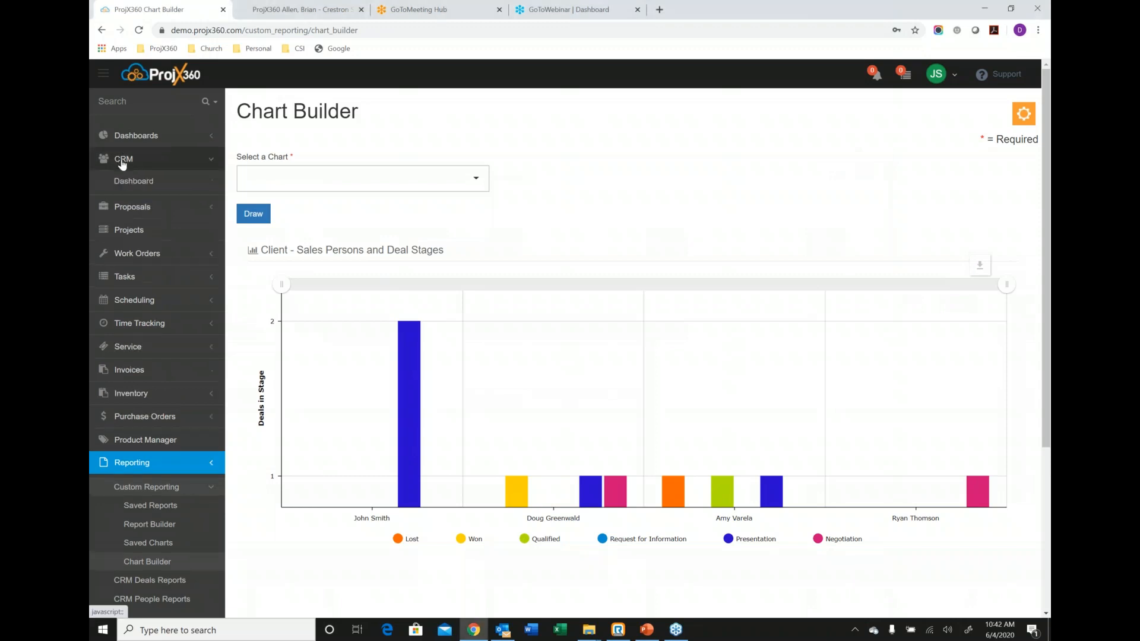
click(132, 239)
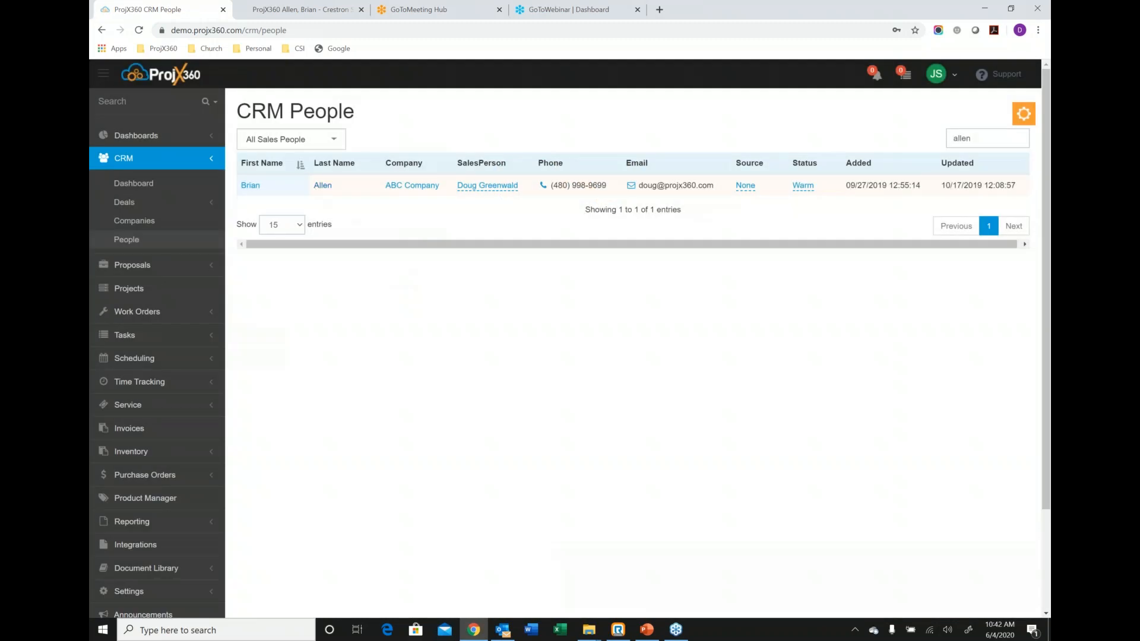
click(320, 185)
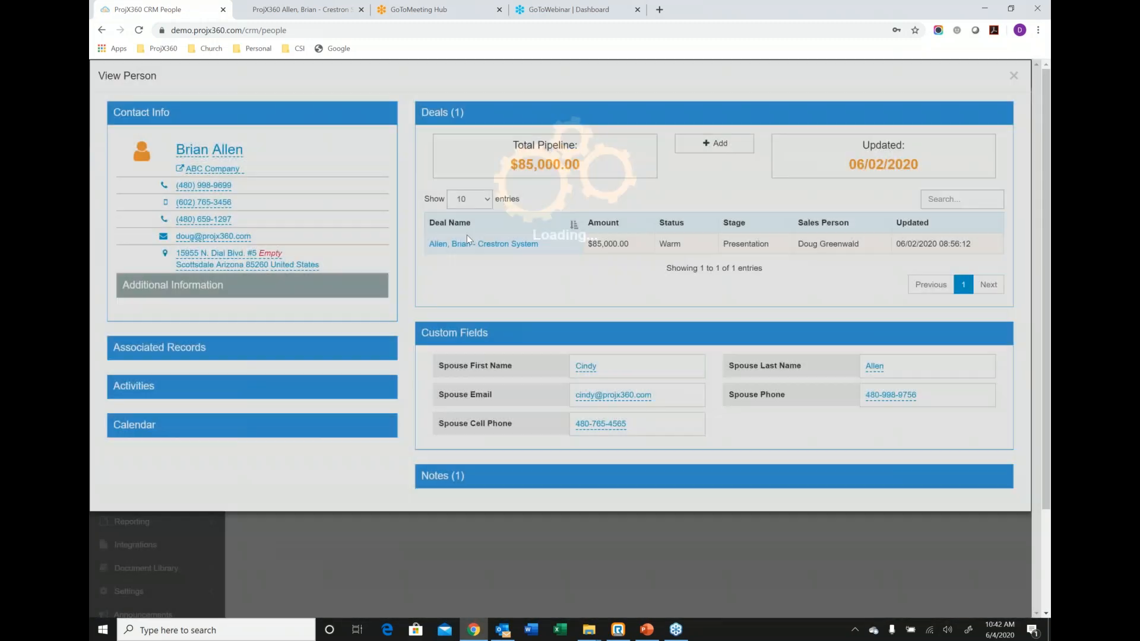
click(466, 244)
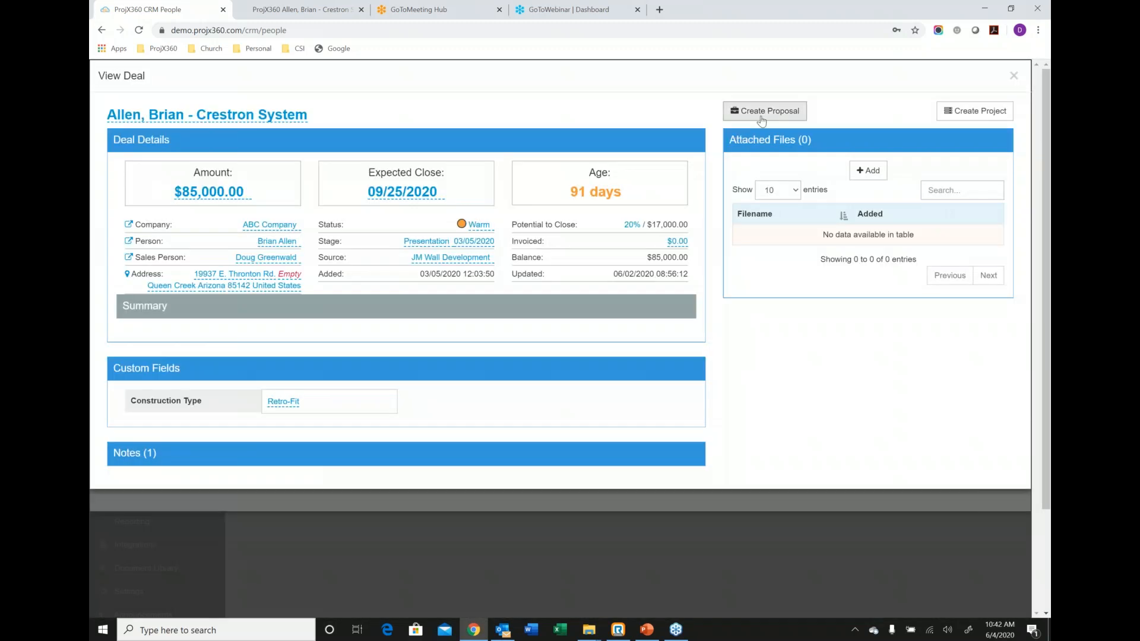
click(761, 118)
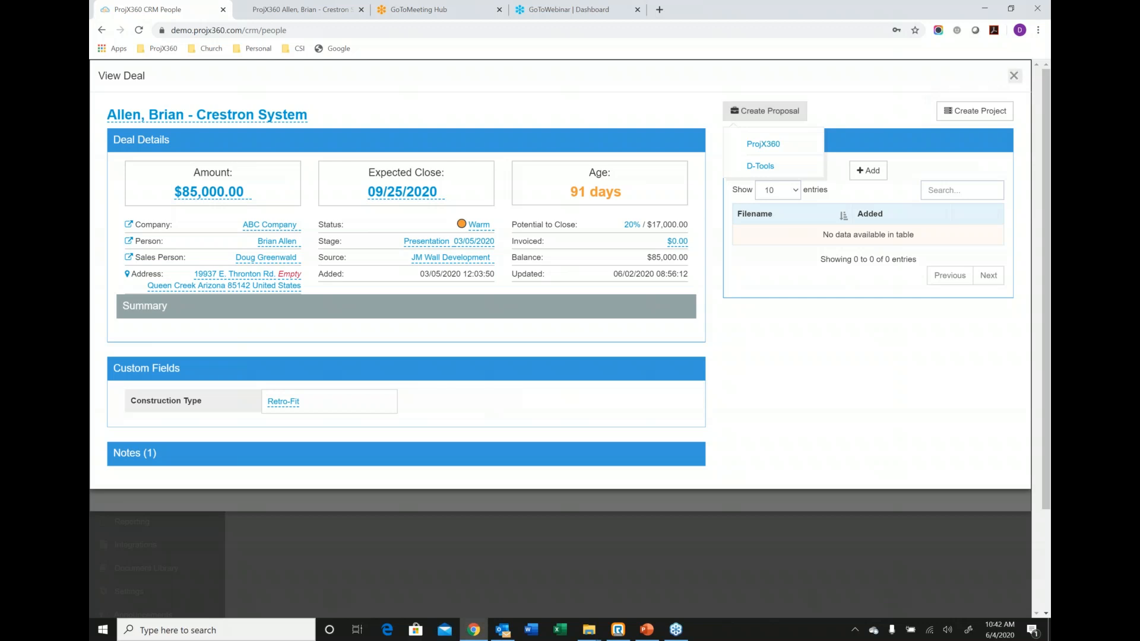
click(1013, 75)
click(1013, 75)
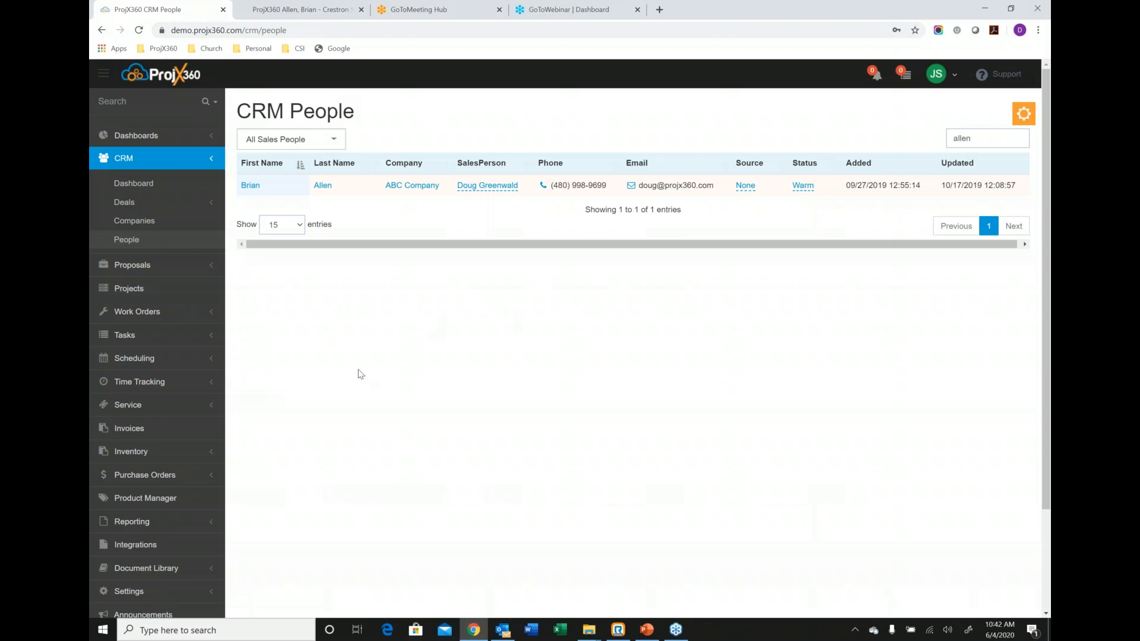
On the Integrations page, select the Crestron System proposal as the item to sync with D-Tools.
click(142, 553)
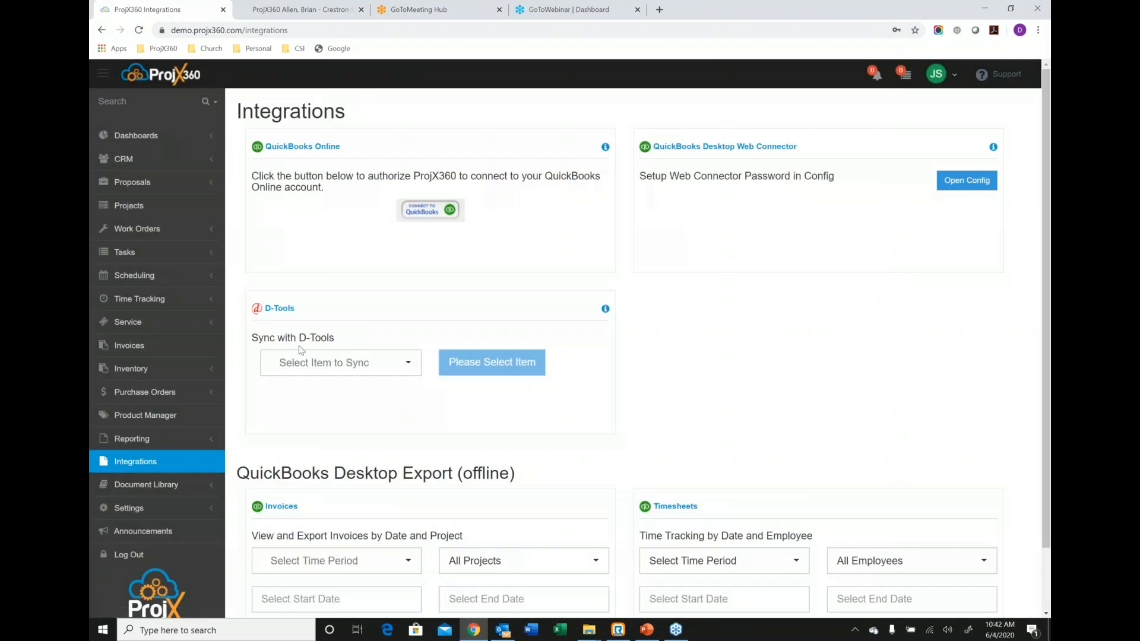
click(405, 373)
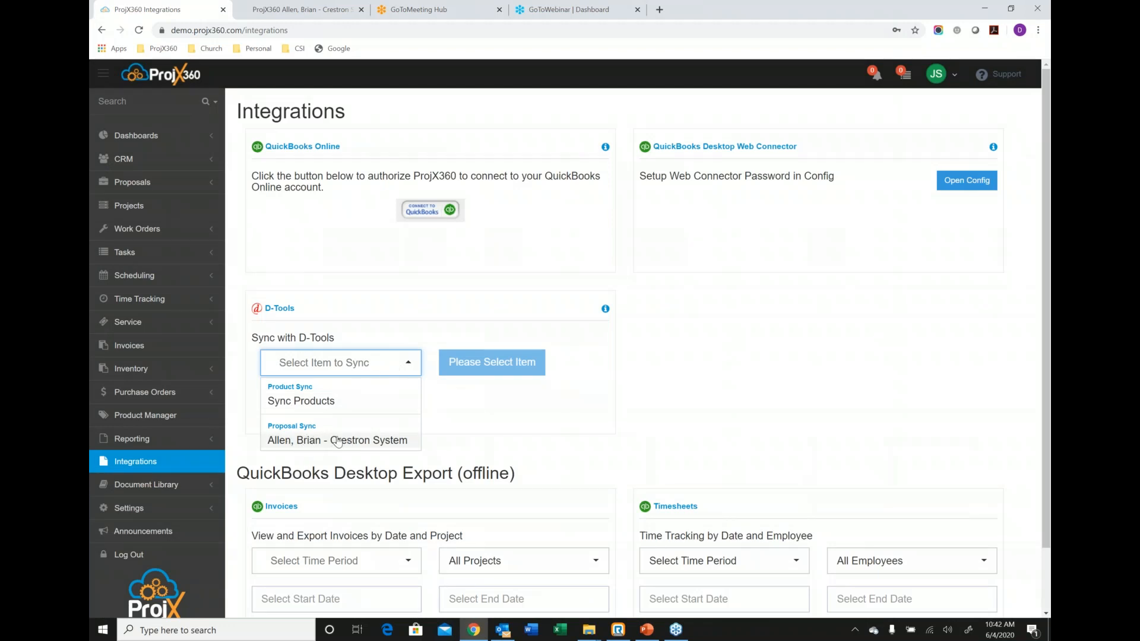
click(337, 440)
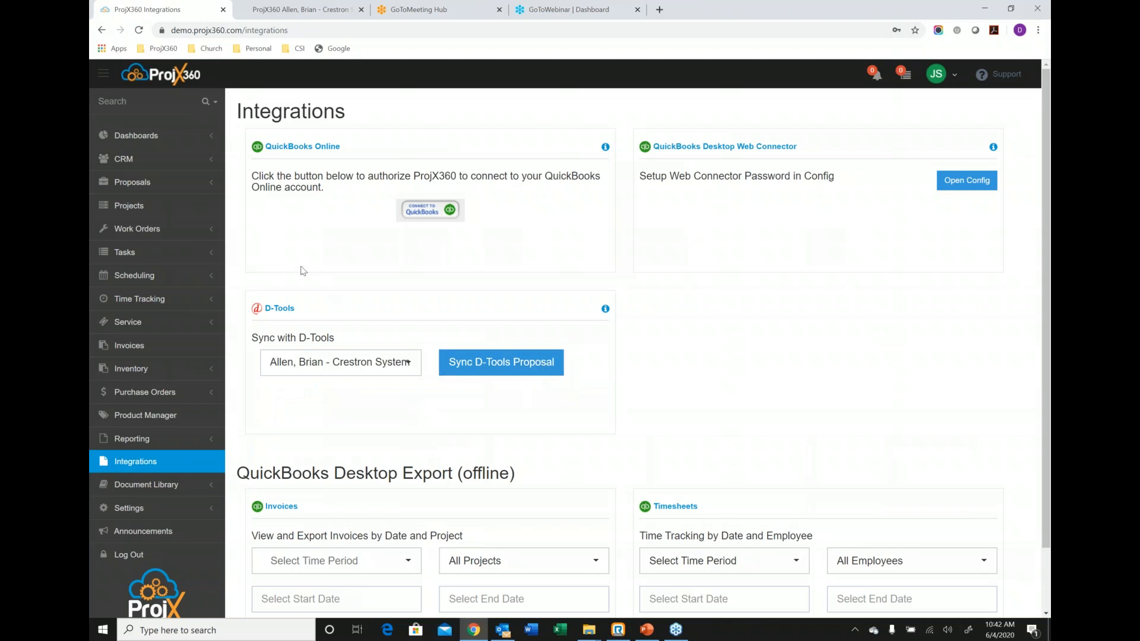
Open the imported Crestron System proposal for the Queen Creek client and review its product list.
click(148, 188)
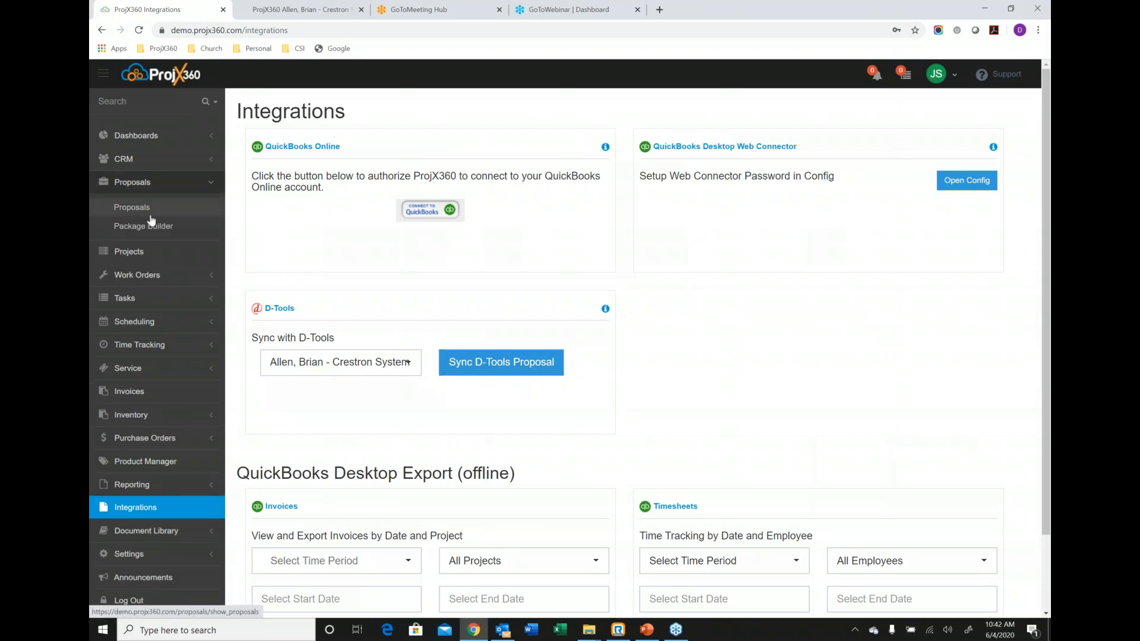
click(150, 212)
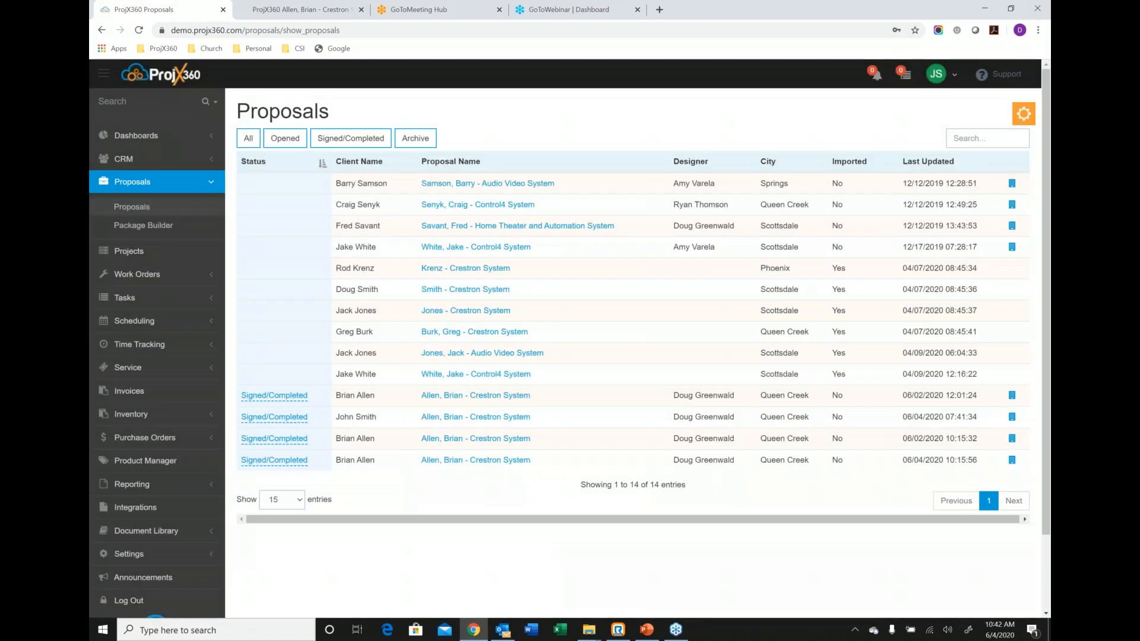
click(451, 335)
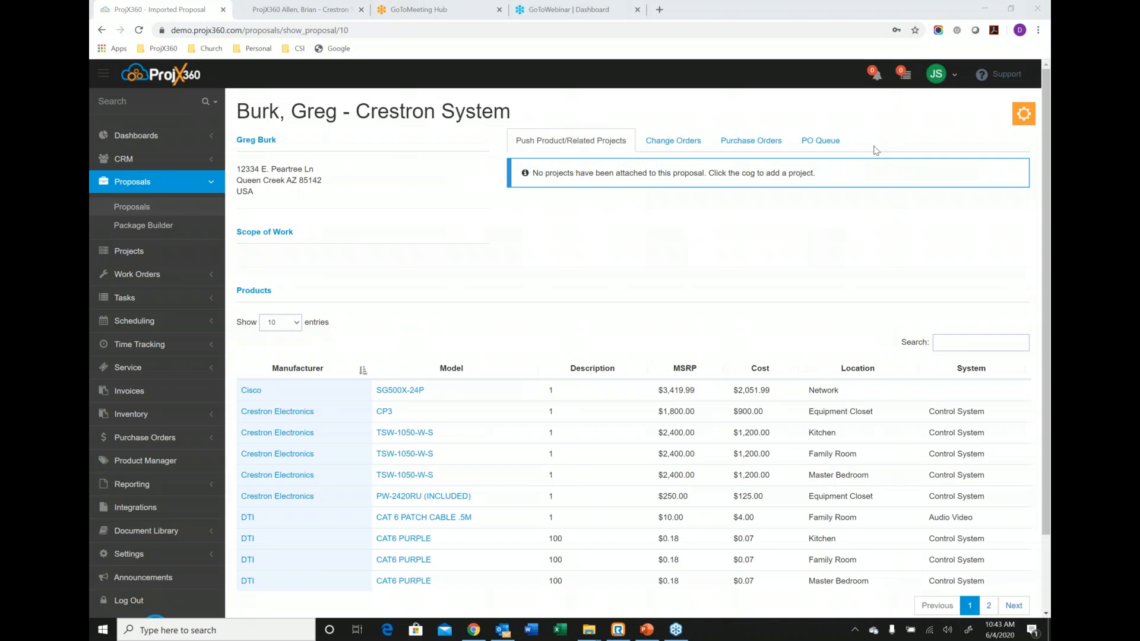
scroll(133, 374, down, 1)
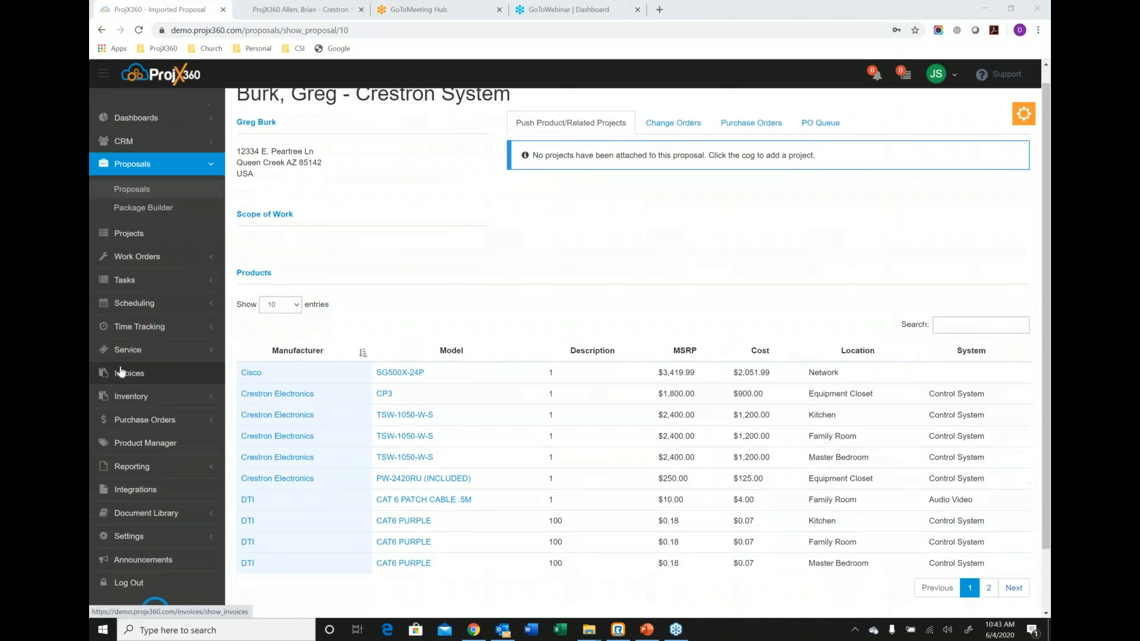
Open the company configuration settings and review the available currency locales without changing the selection.
click(129, 473)
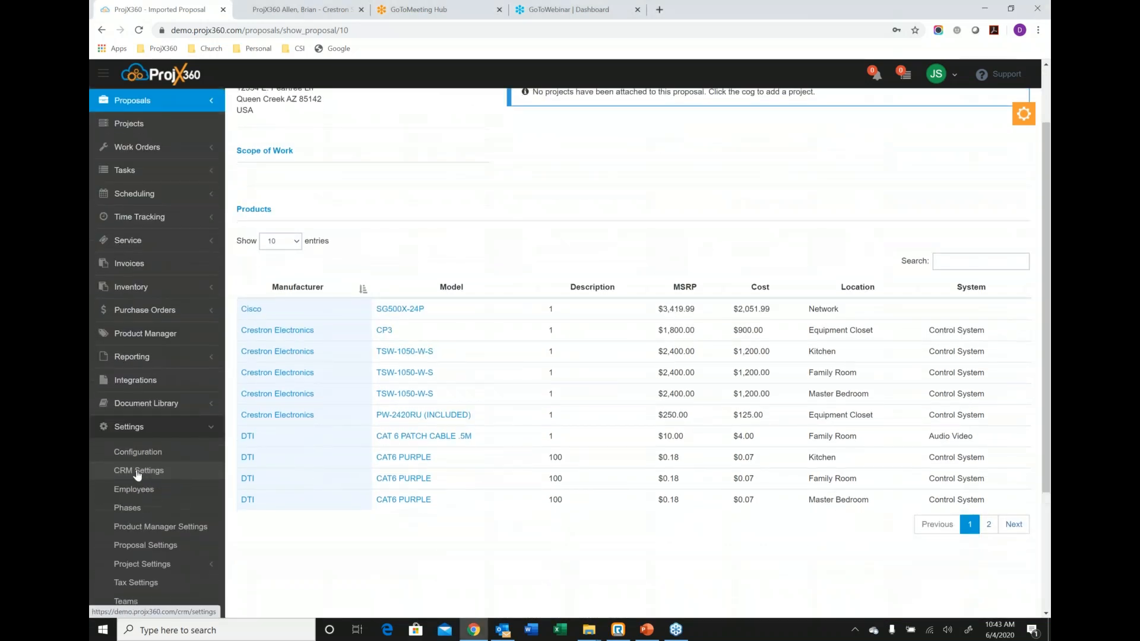
scroll(141, 303, down, 2)
click(138, 277)
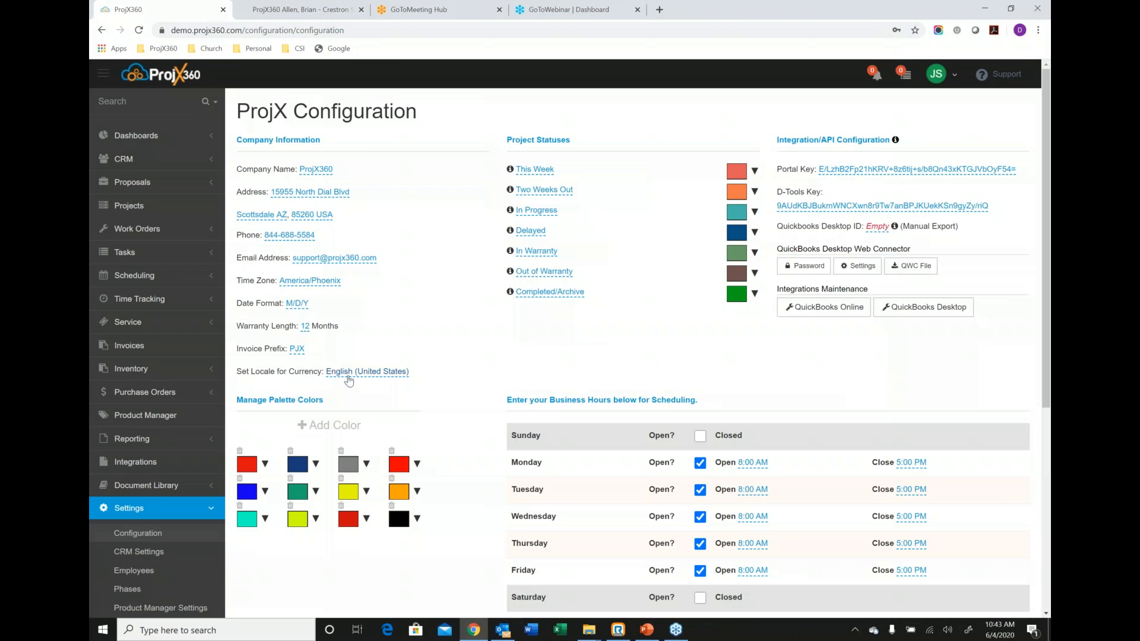
click(348, 374)
click(395, 325)
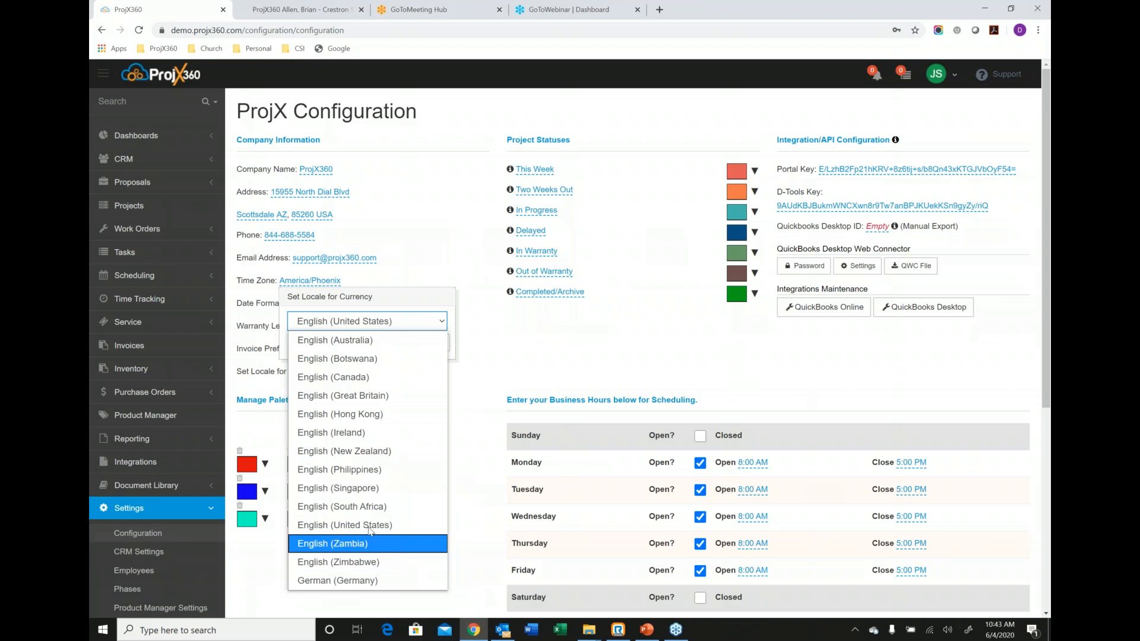
click(491, 357)
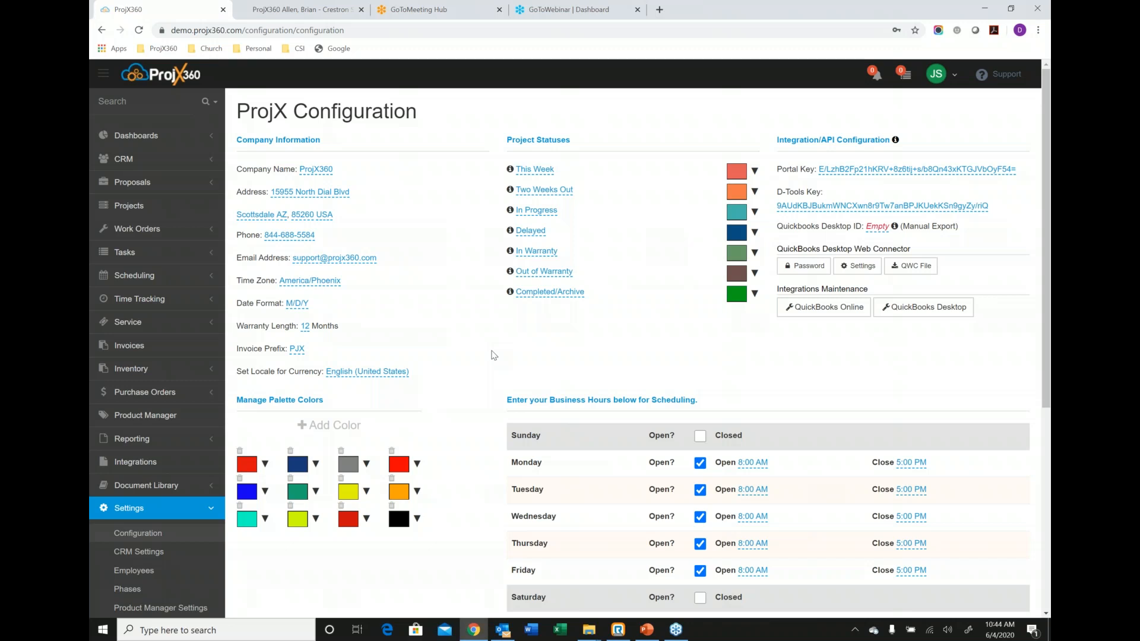
Open the Crestron System project from the active projects list and go to its discussions.
click(133, 212)
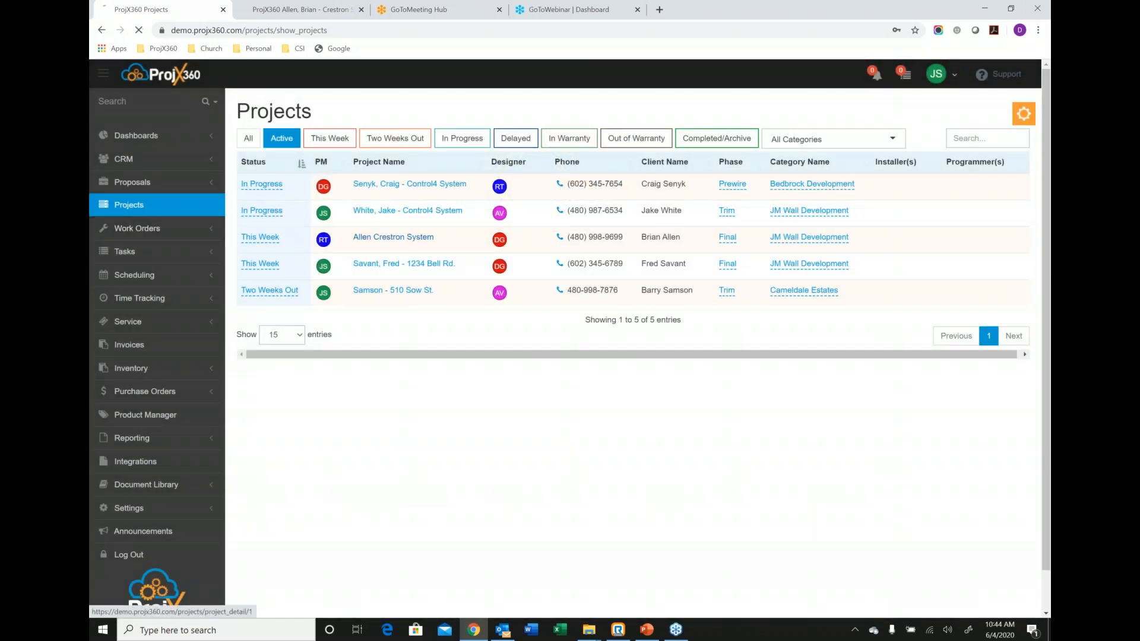
click(403, 237)
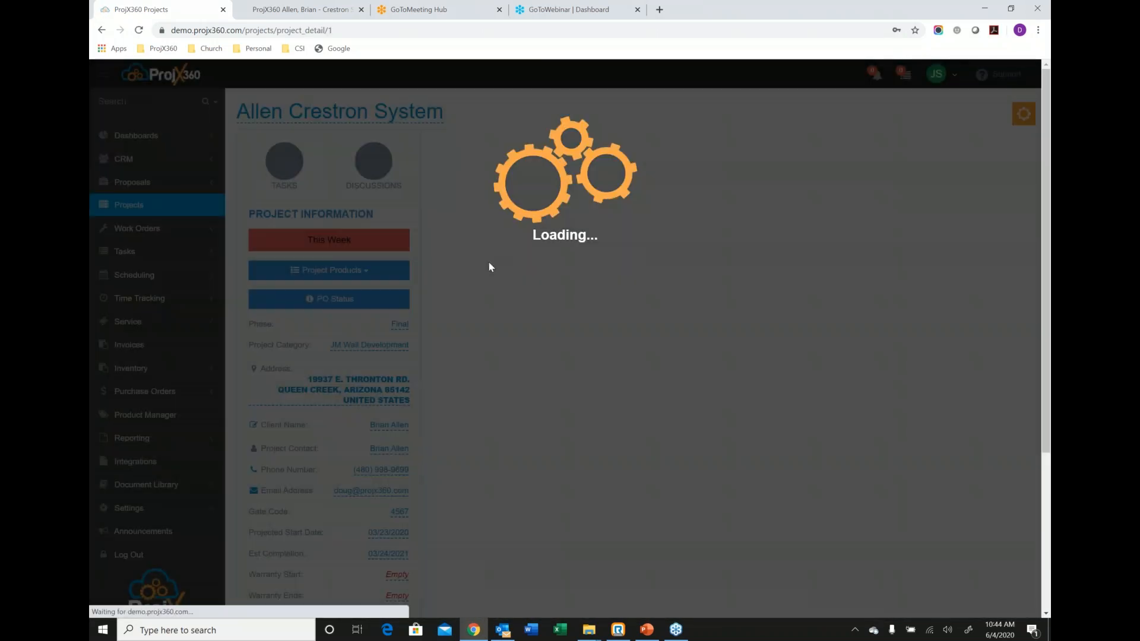
scroll(784, 376, down, 2)
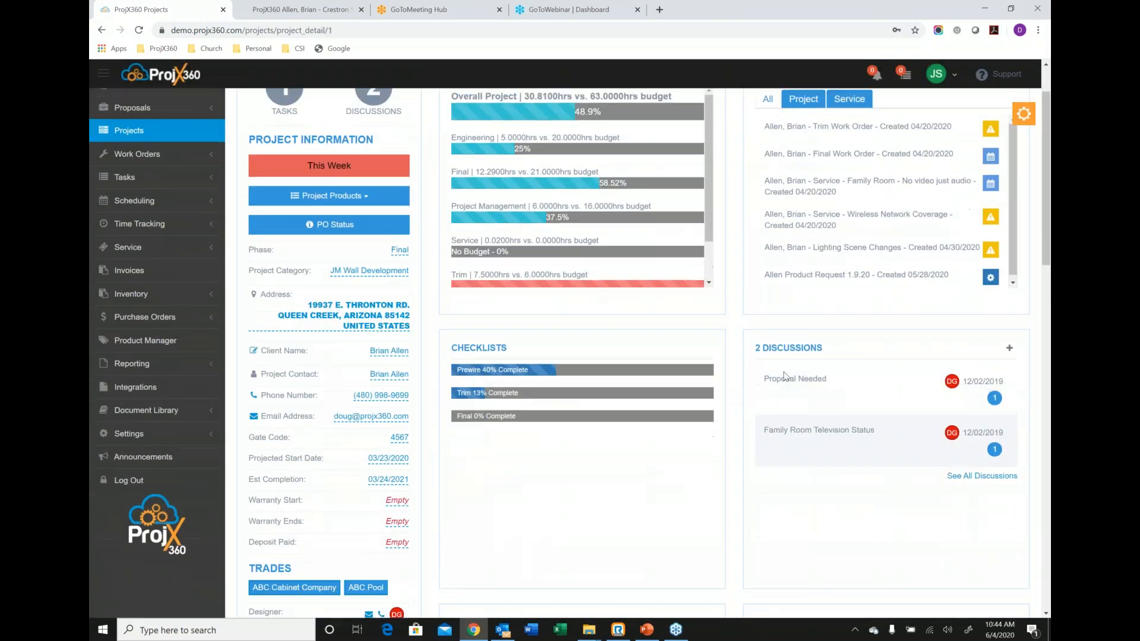
scroll(785, 375, down, 1)
Start a new project discussion, add three employees as recipients, and close it without saving.
click(1007, 299)
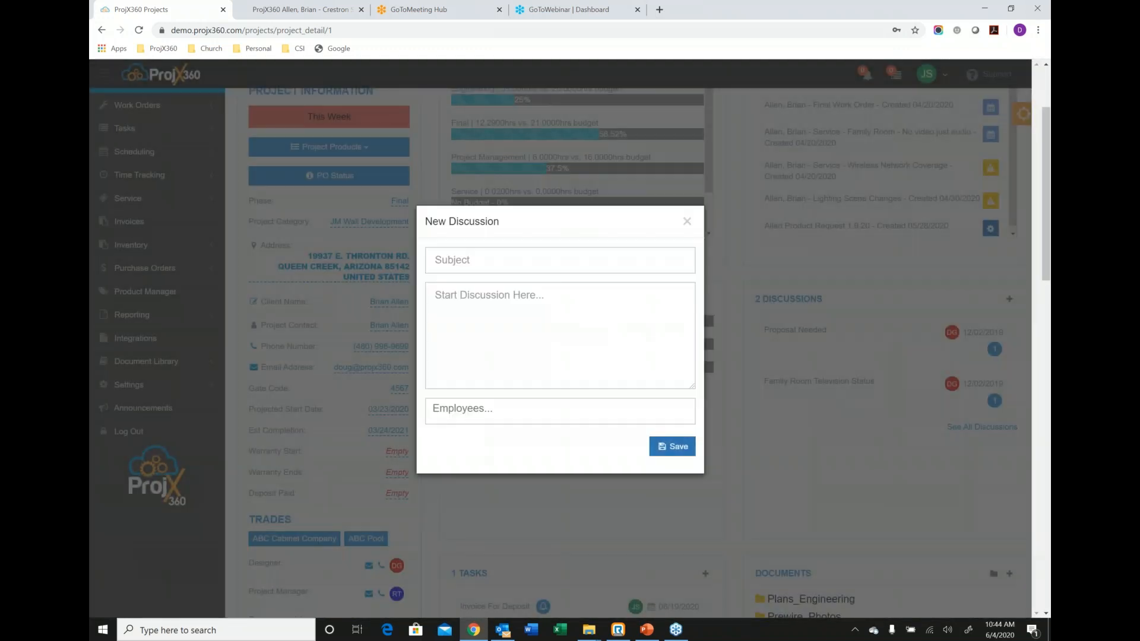
click(475, 408)
click(482, 453)
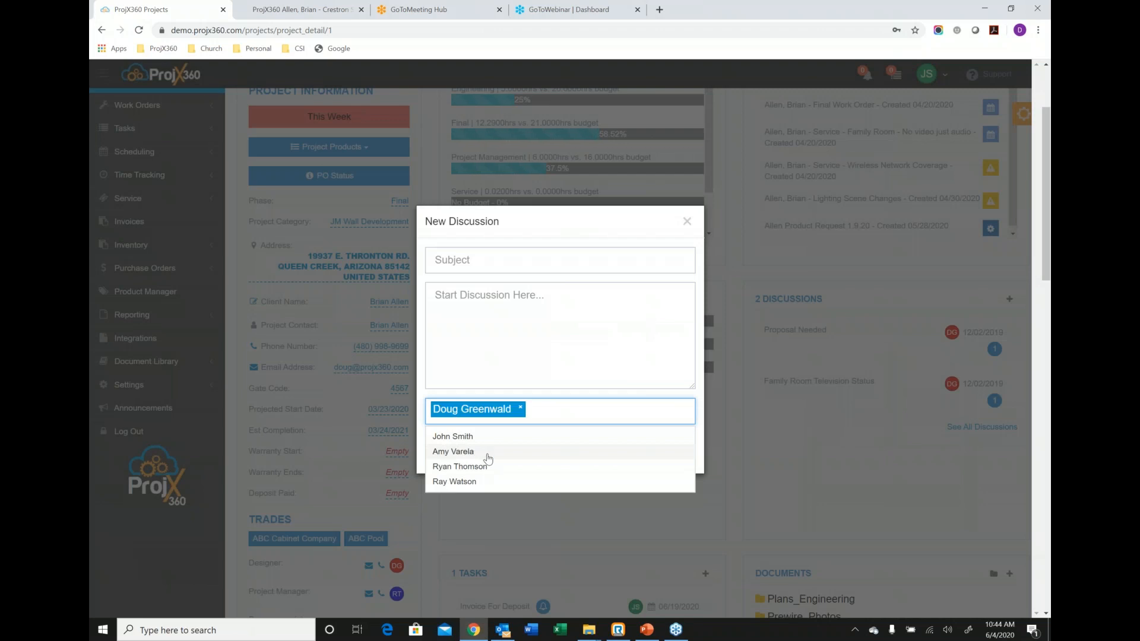
click(483, 451)
click(487, 453)
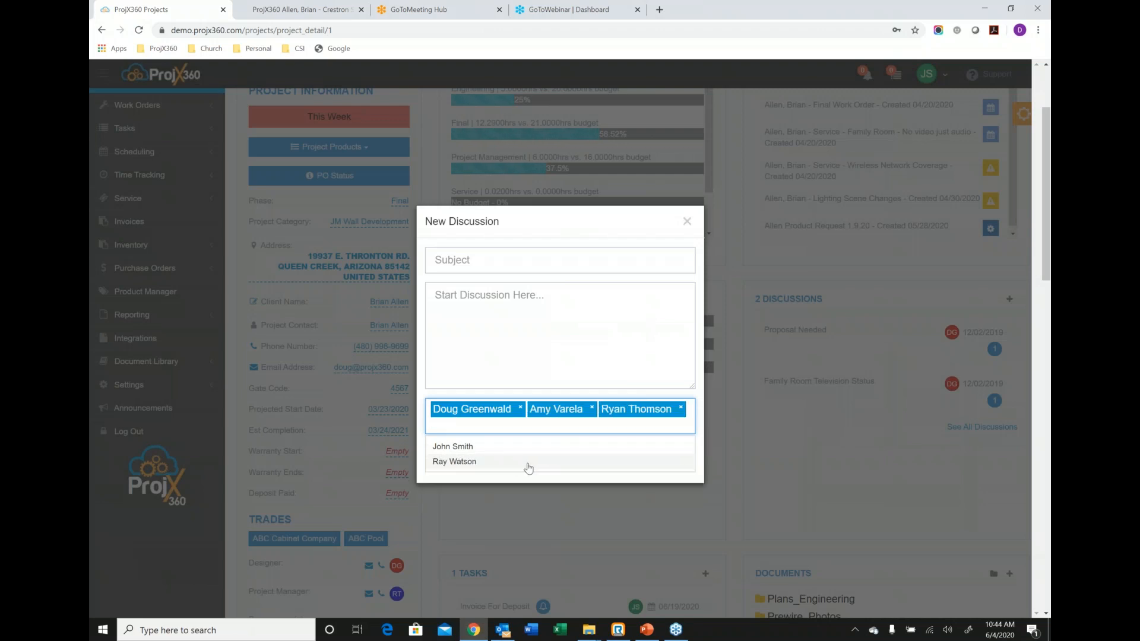
click(687, 221)
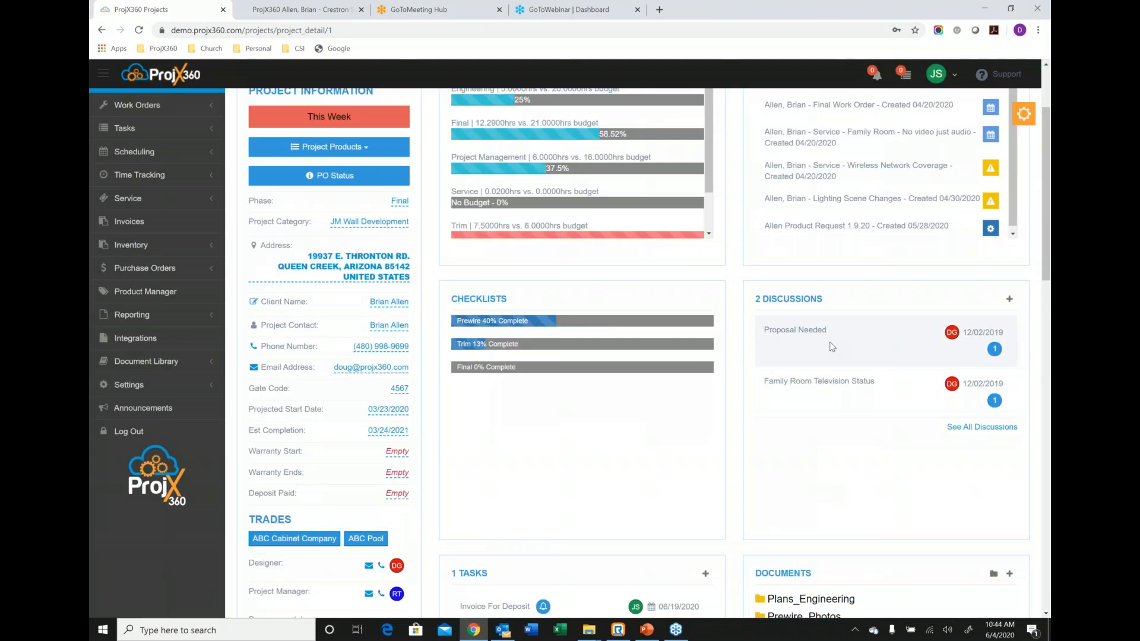
Read the project's "Proposal Needed" discussion and its reply, close it, and look over the project's tasks and documents.
click(832, 346)
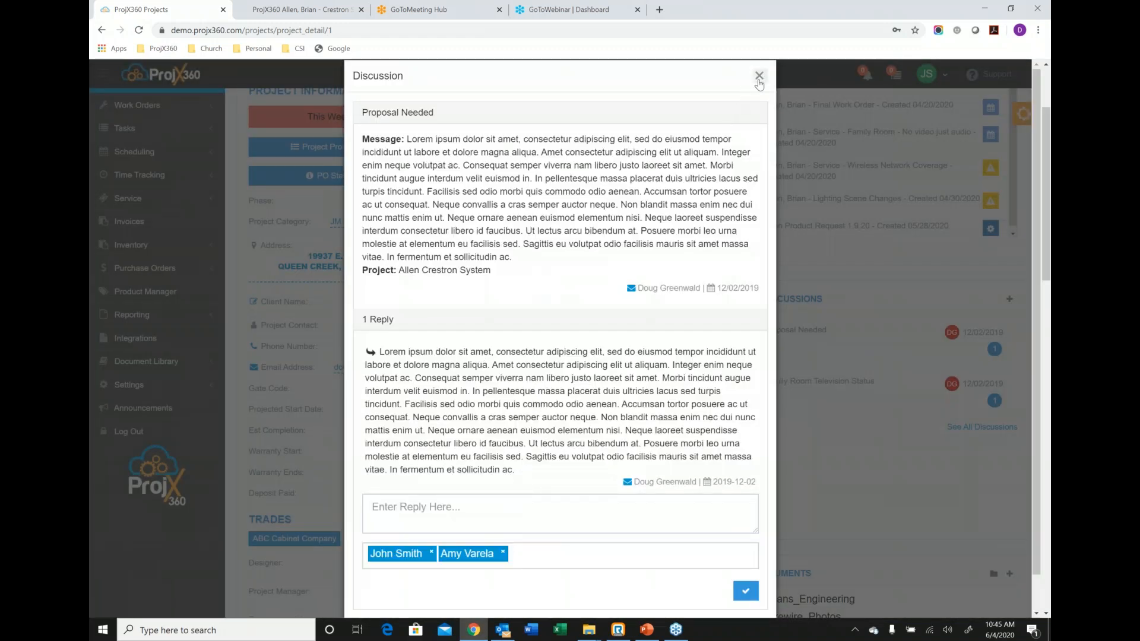
click(759, 79)
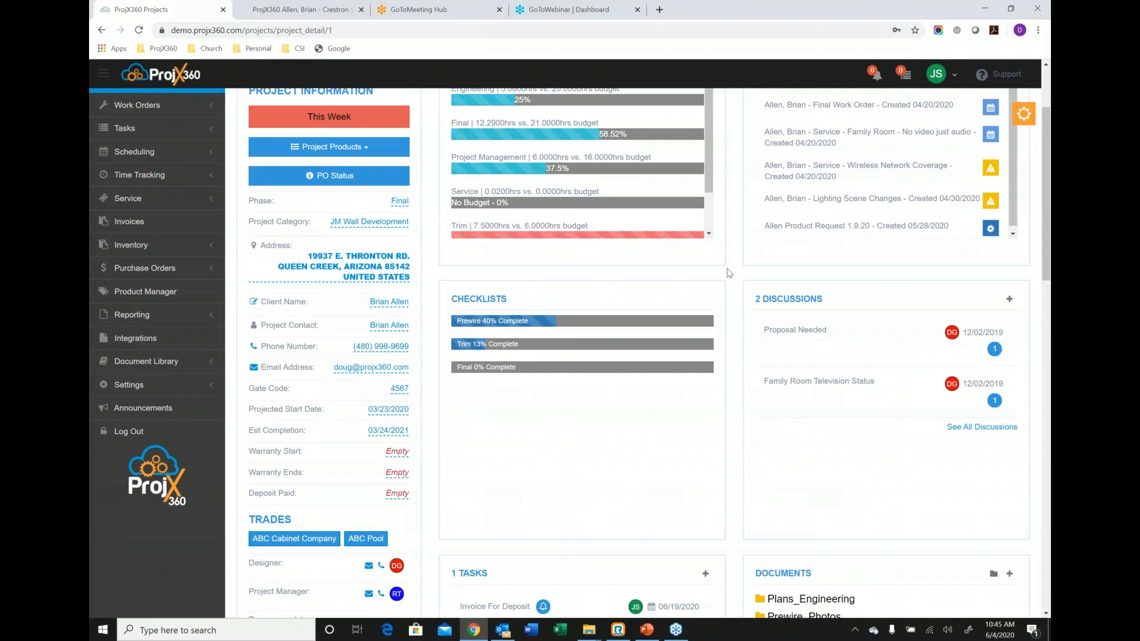
scroll(726, 270, down, 3)
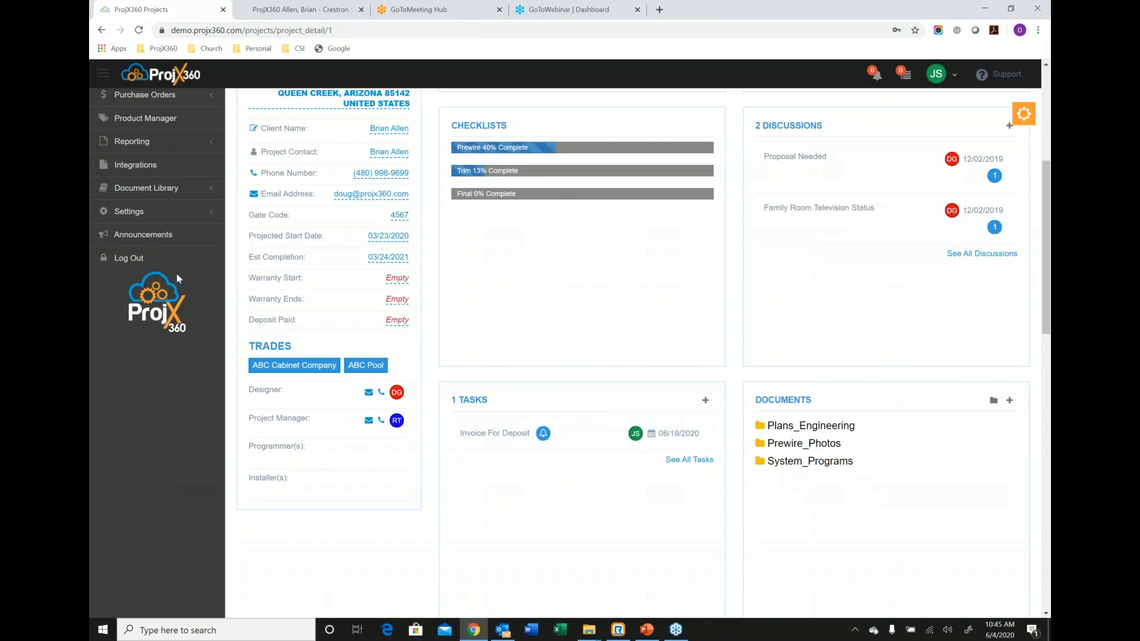
Open the CRM People list, clear its search filter to list everyone, and bring up the list's export and layout options.
scroll(178, 267, up, 5)
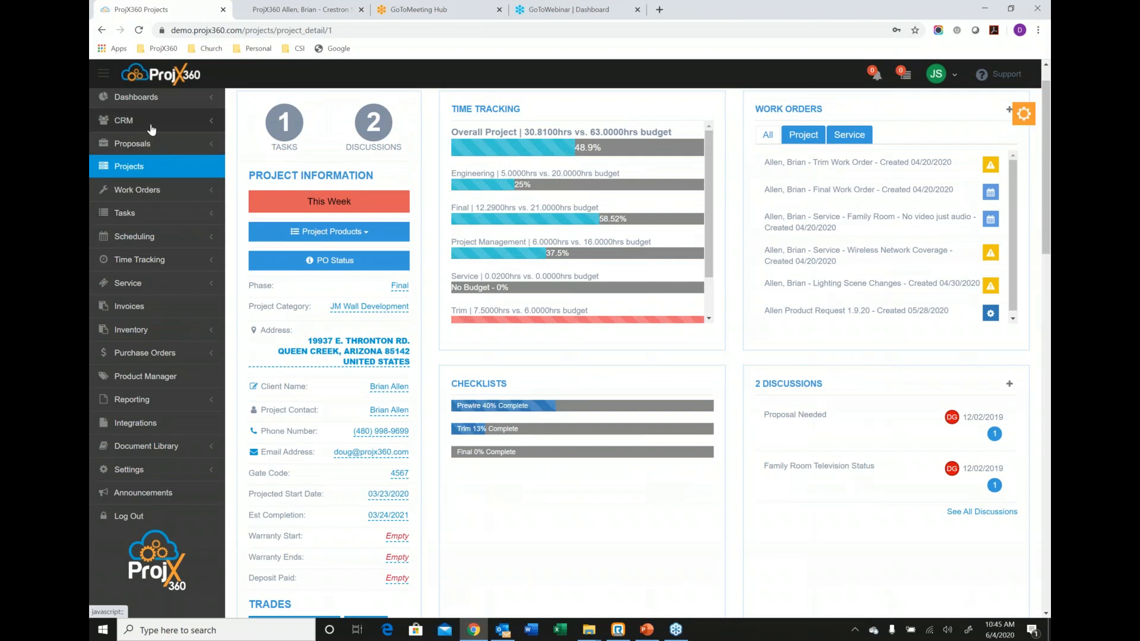
click(151, 120)
scroll(178, 225, up, 1)
click(178, 239)
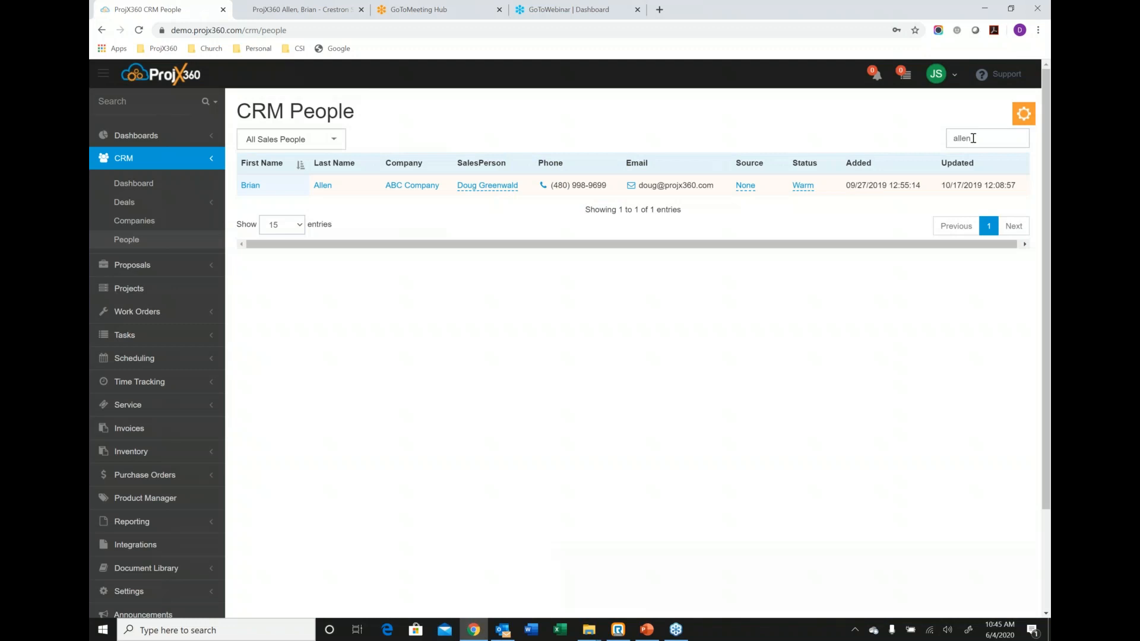
drag(976, 138, 944, 147)
key(BackSpace)
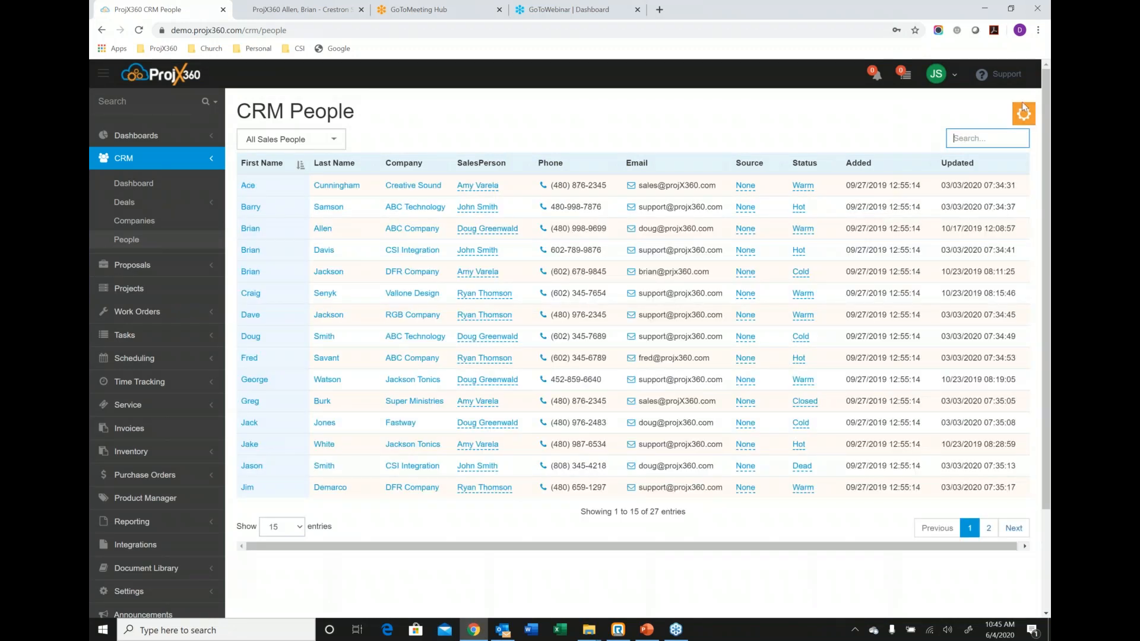
click(1023, 110)
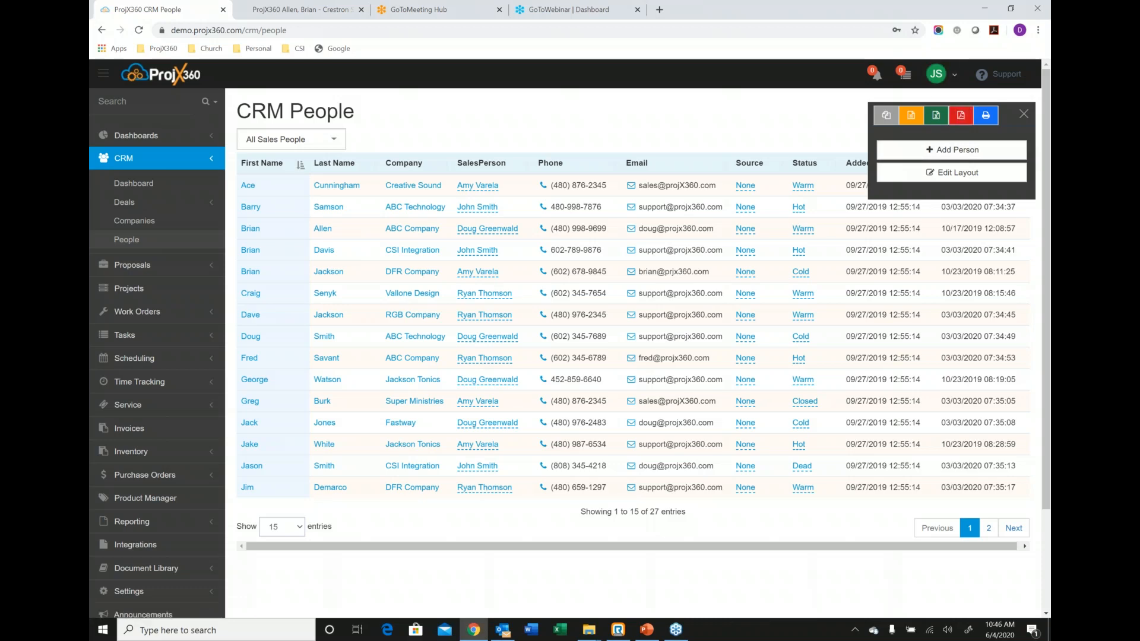
key(alt+Tab)
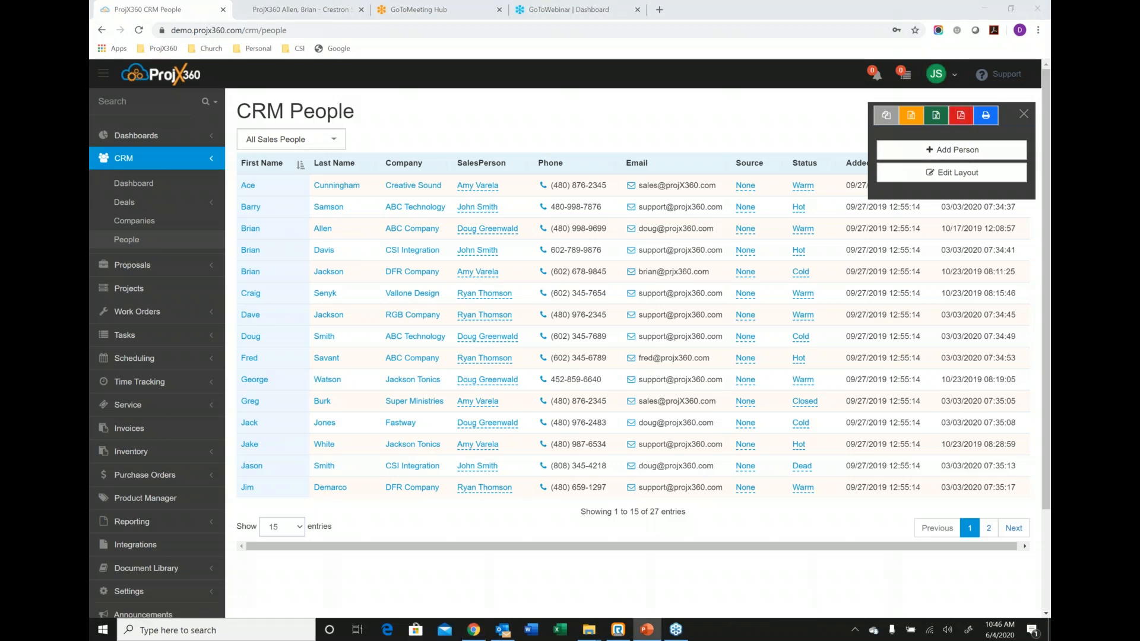